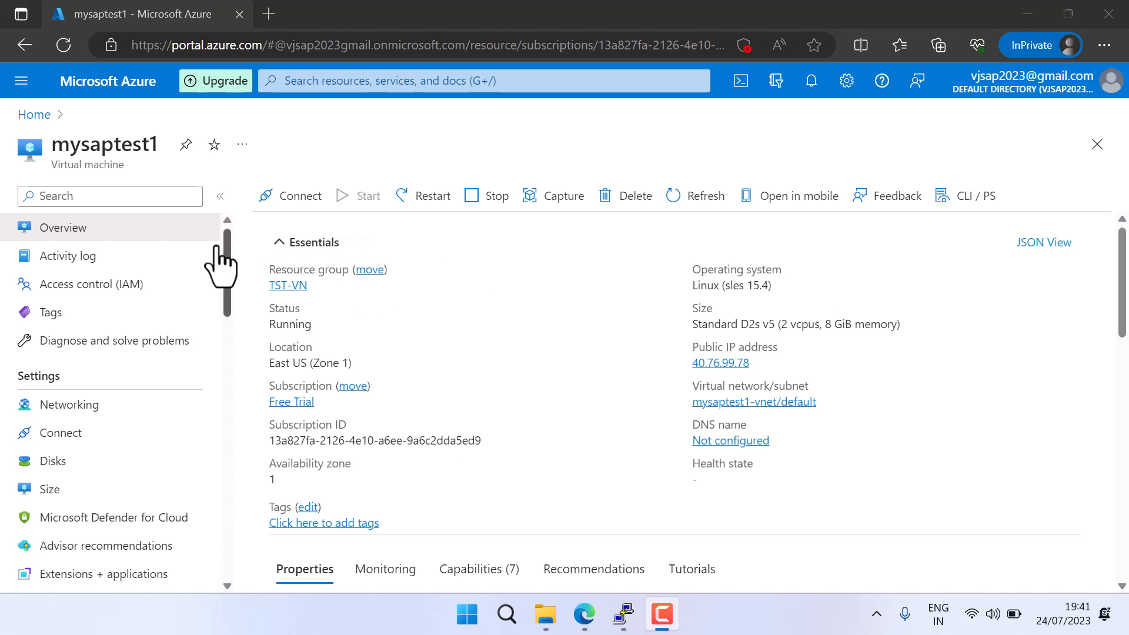
Open the Reset password page of the mysaptest1 virtual machine
left_click(39, 114)
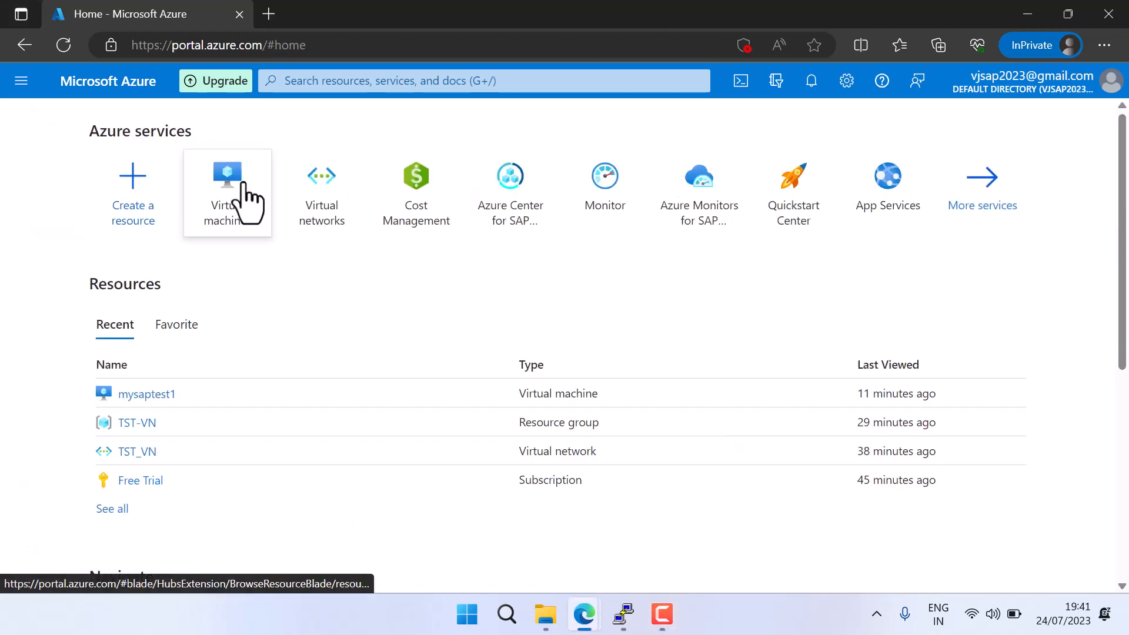
left_click(217, 197)
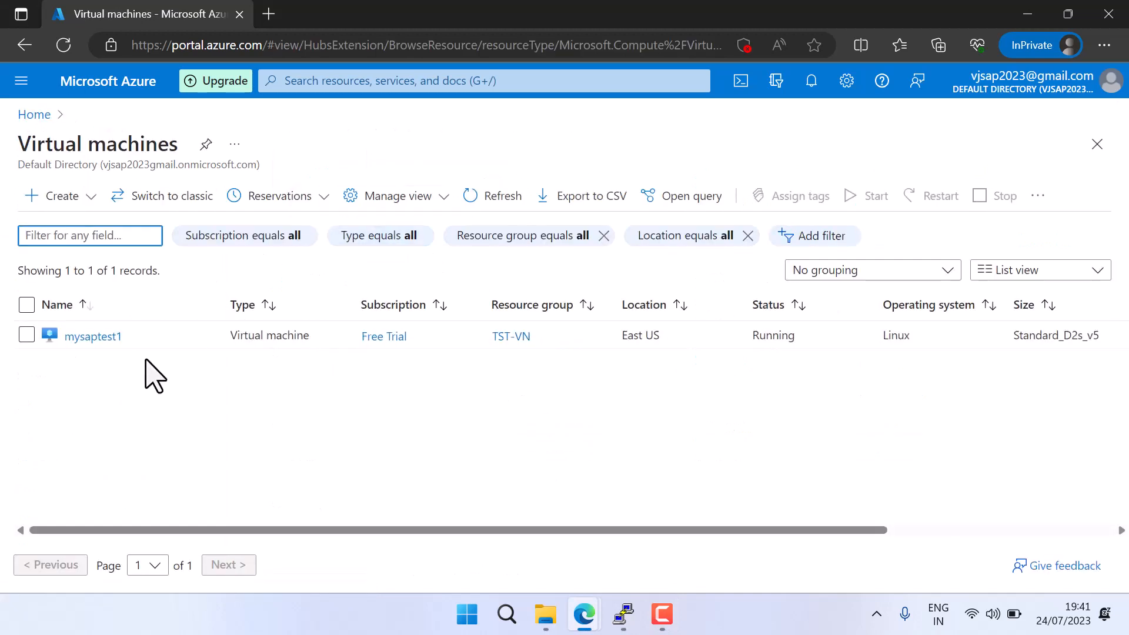
left_click(92, 337)
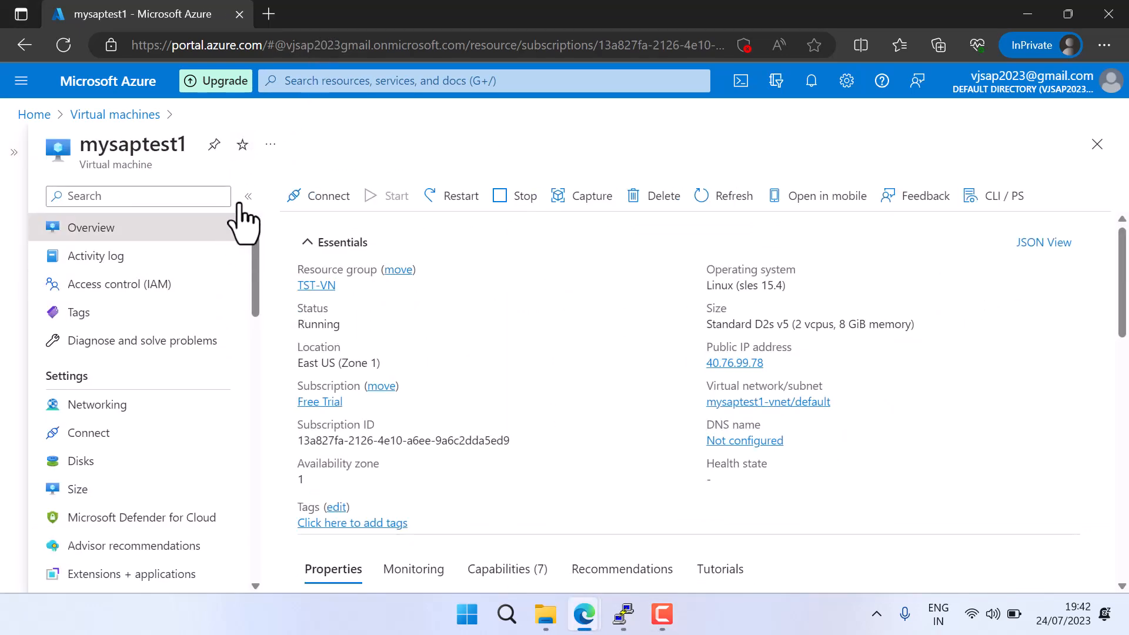
left_click_drag(254, 237, 263, 501)
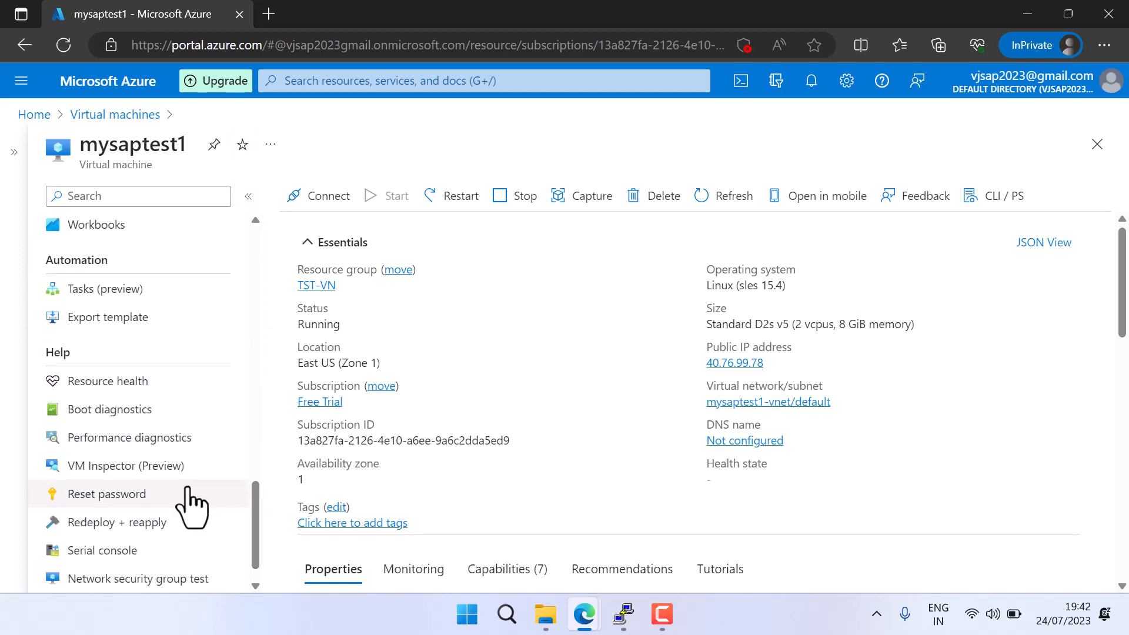
left_click(121, 497)
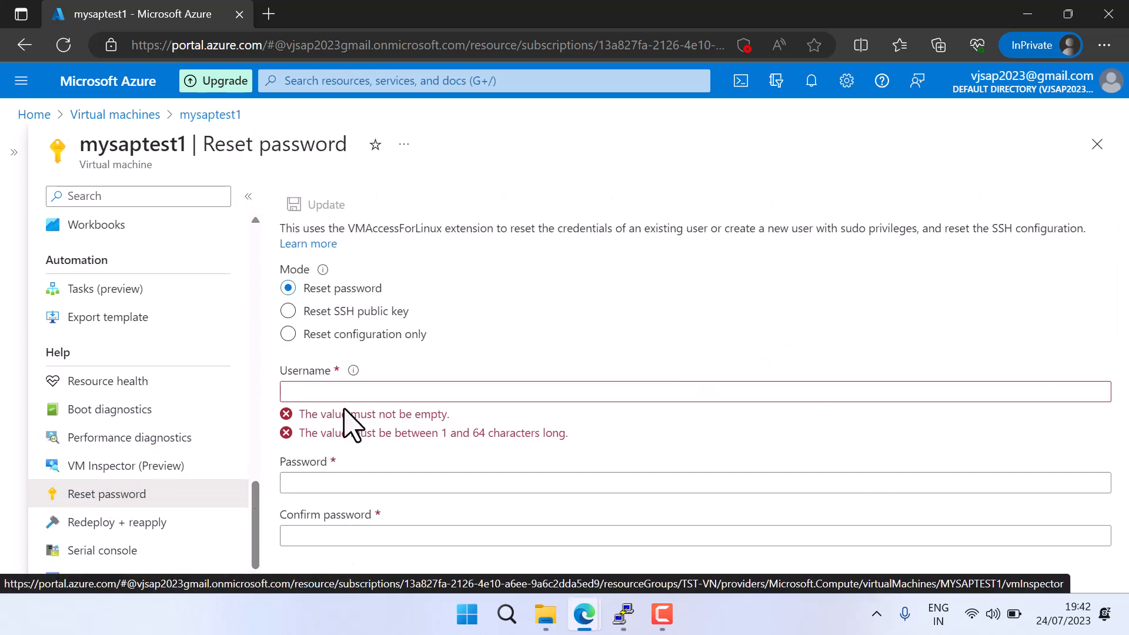
Reset the virtual machine's credentials by submitting the username, password and password confirmation, and open the notifications to follow the operation
left_click(335, 387)
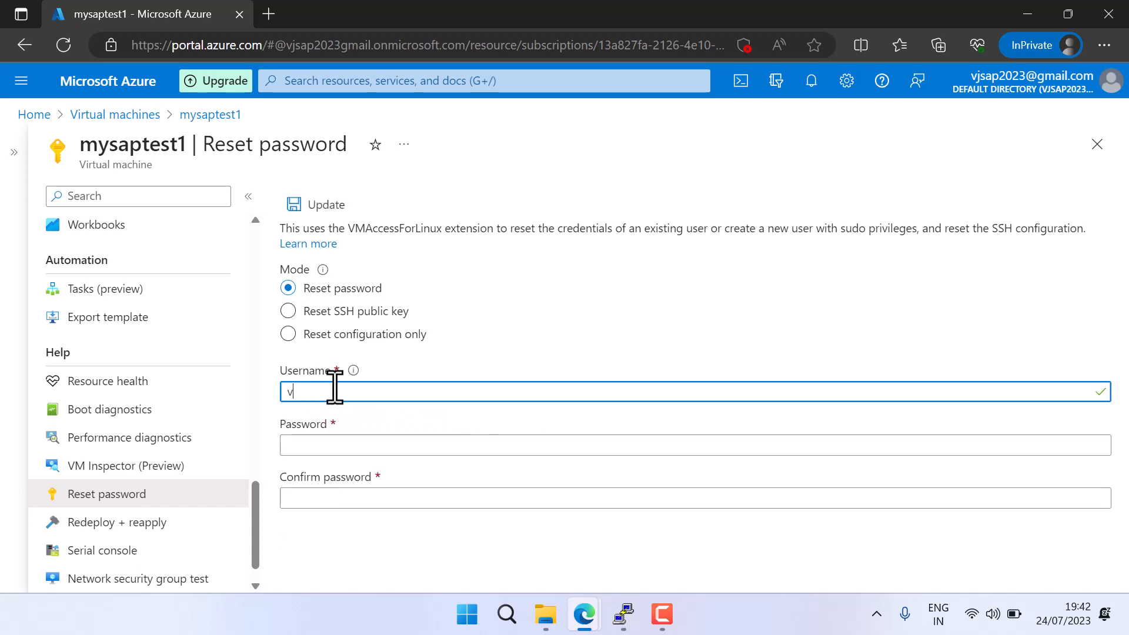
key("BackSpace")
key("Tab")
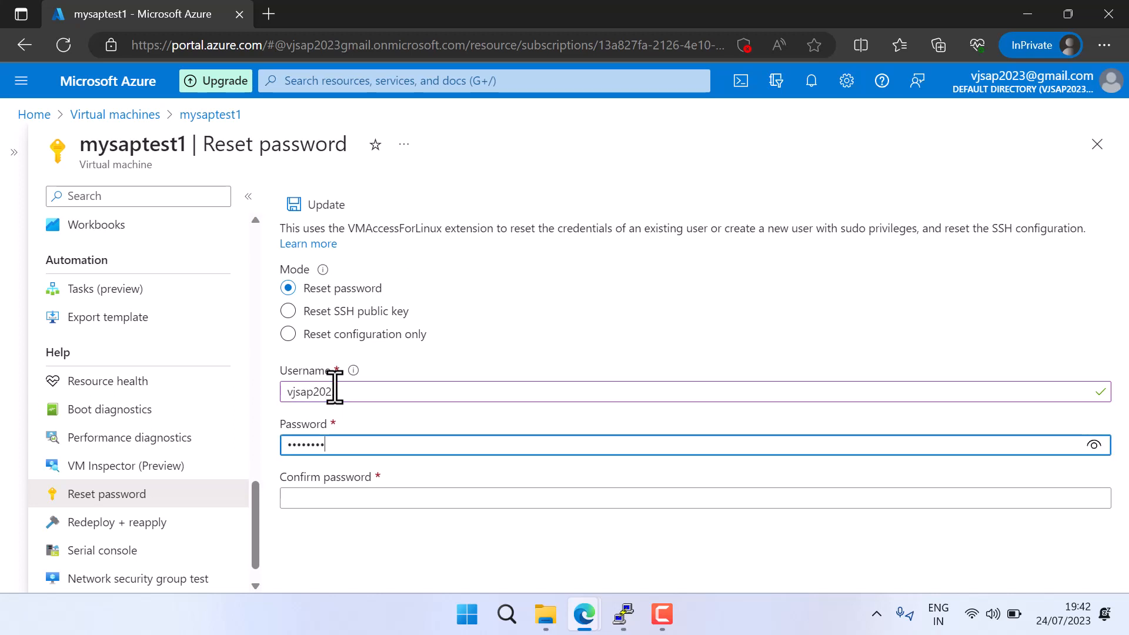
key("Tab")
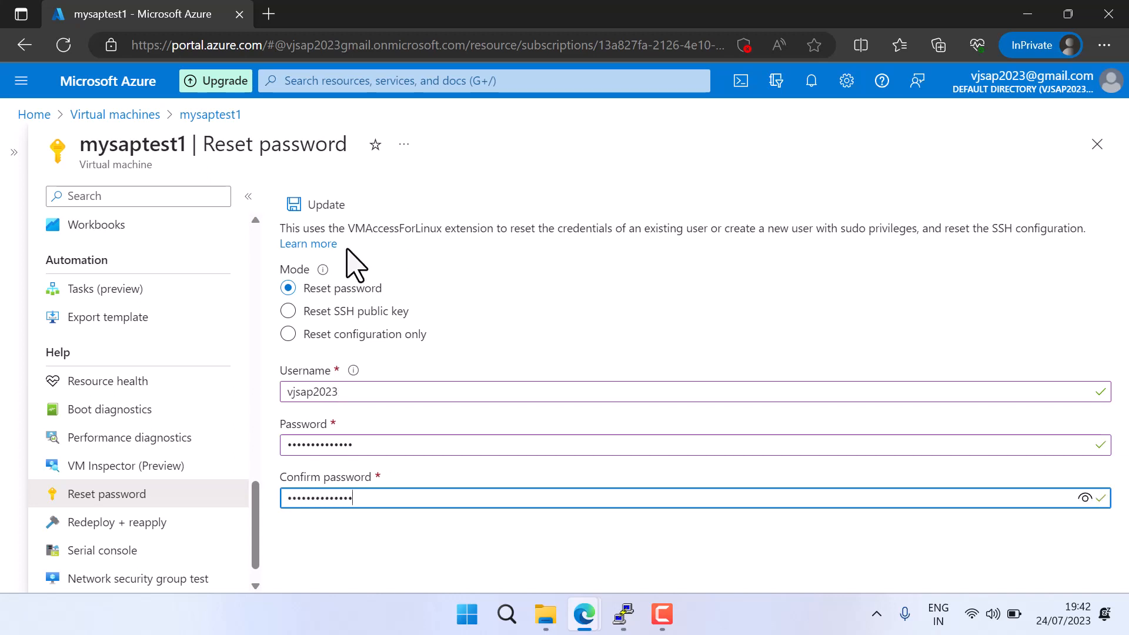
left_click(320, 204)
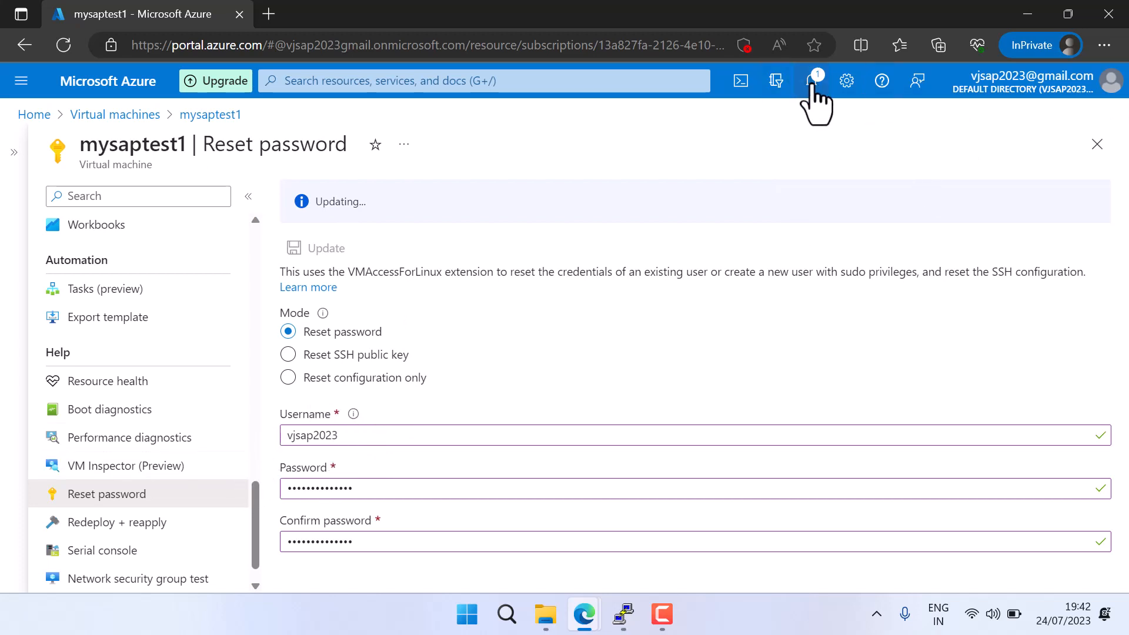
left_click(812, 83)
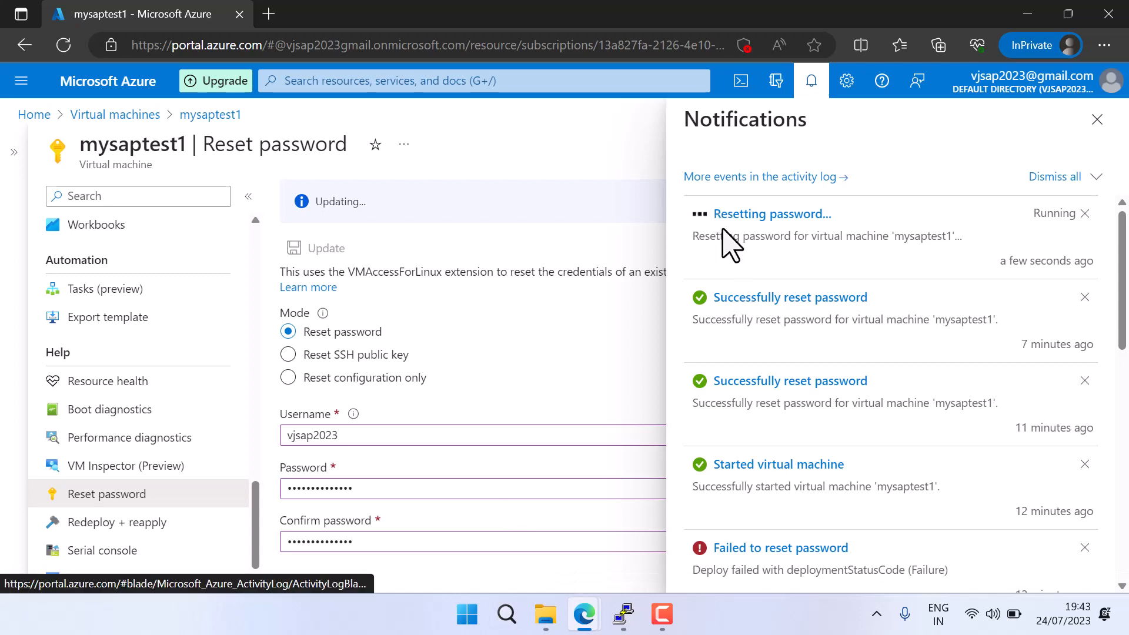
Launch PuTTY and move its configuration window clear of the portal notifications
key("super+r")
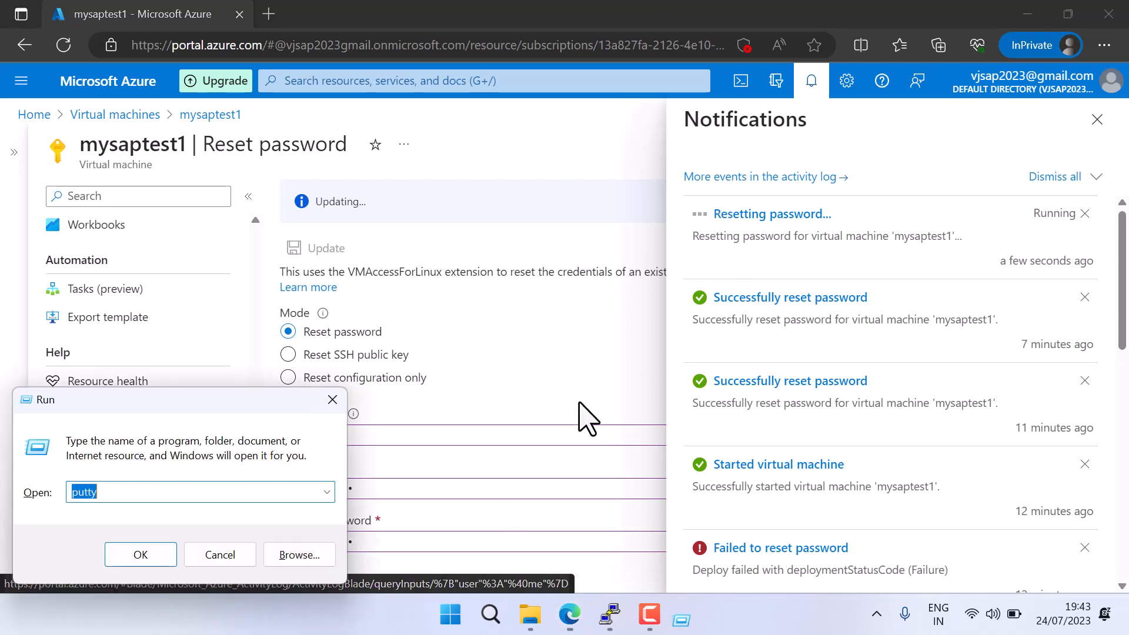
key("Return")
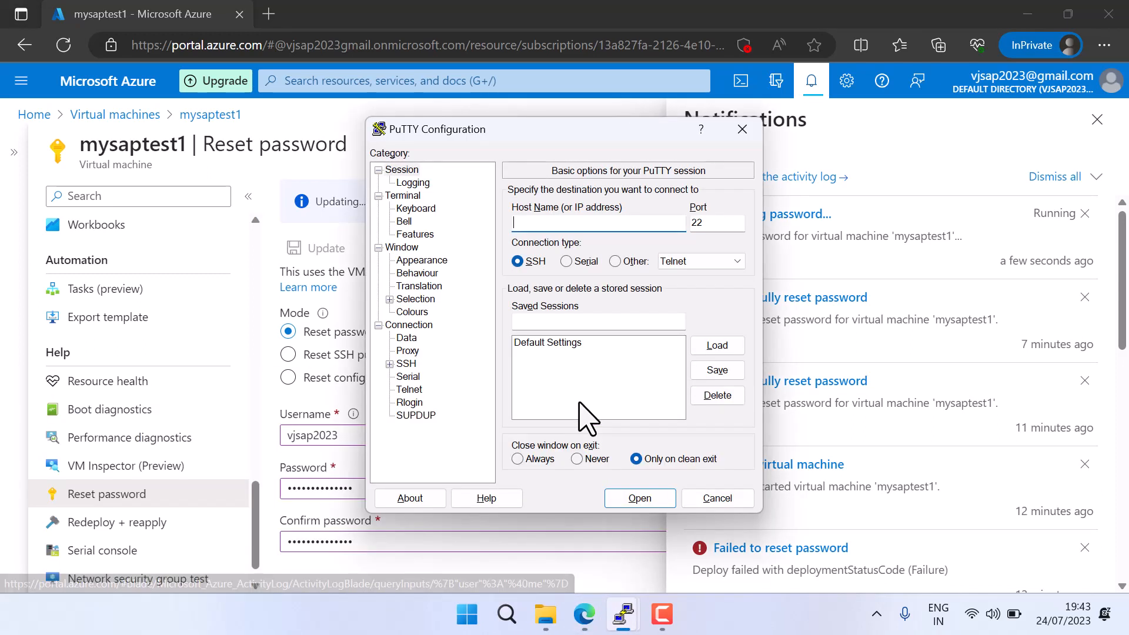
left_click_drag(655, 136, 585, 211)
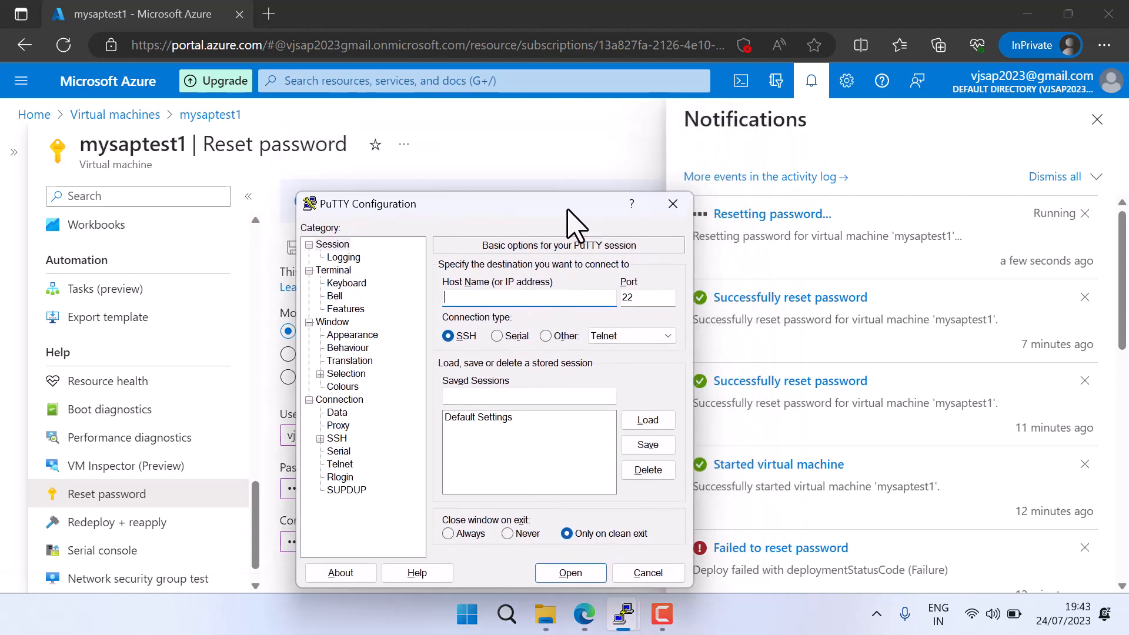
Return to the mysaptest1 overview in the Azure portal, dismiss the notifications and copy the public IP address
left_click(251, 509)
left_click_drag(250, 509, 277, 239)
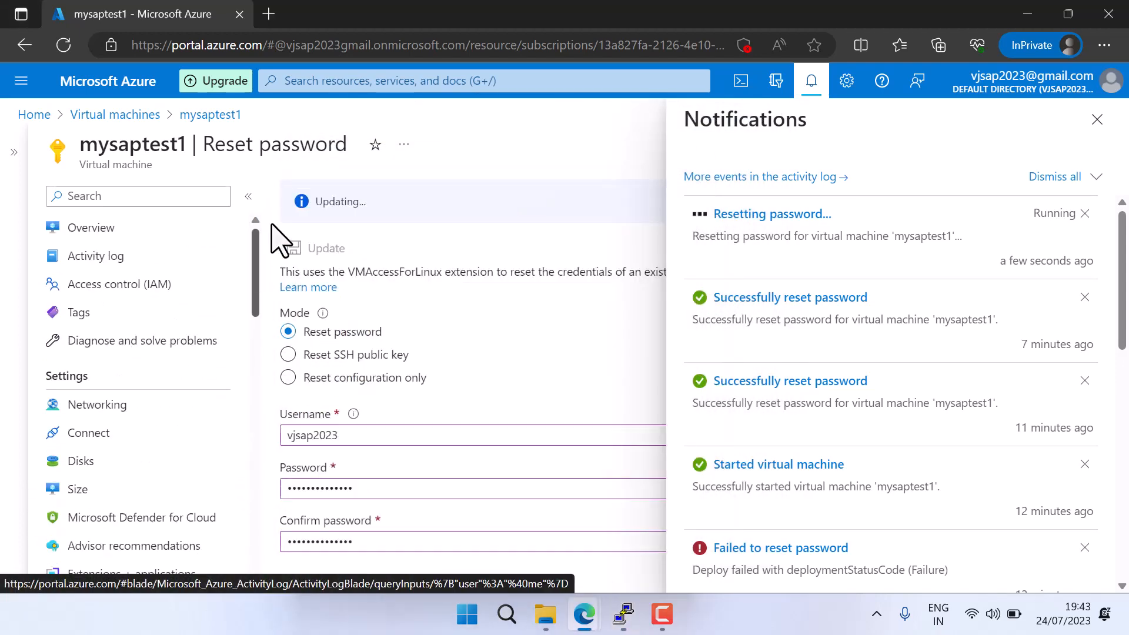
left_click(121, 228)
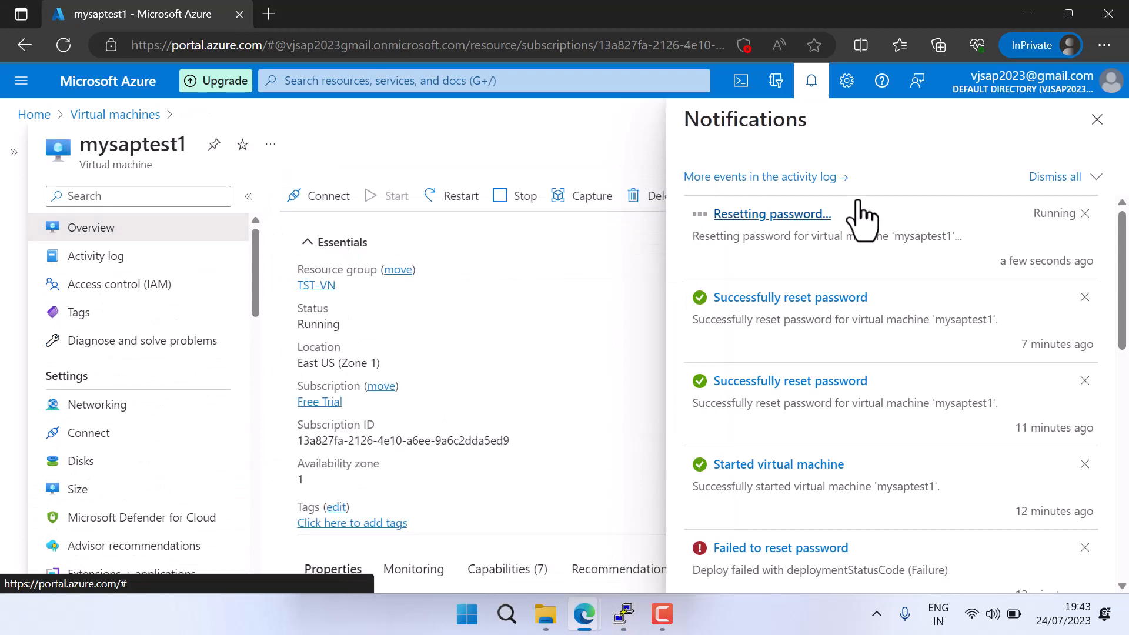
left_click(1097, 120)
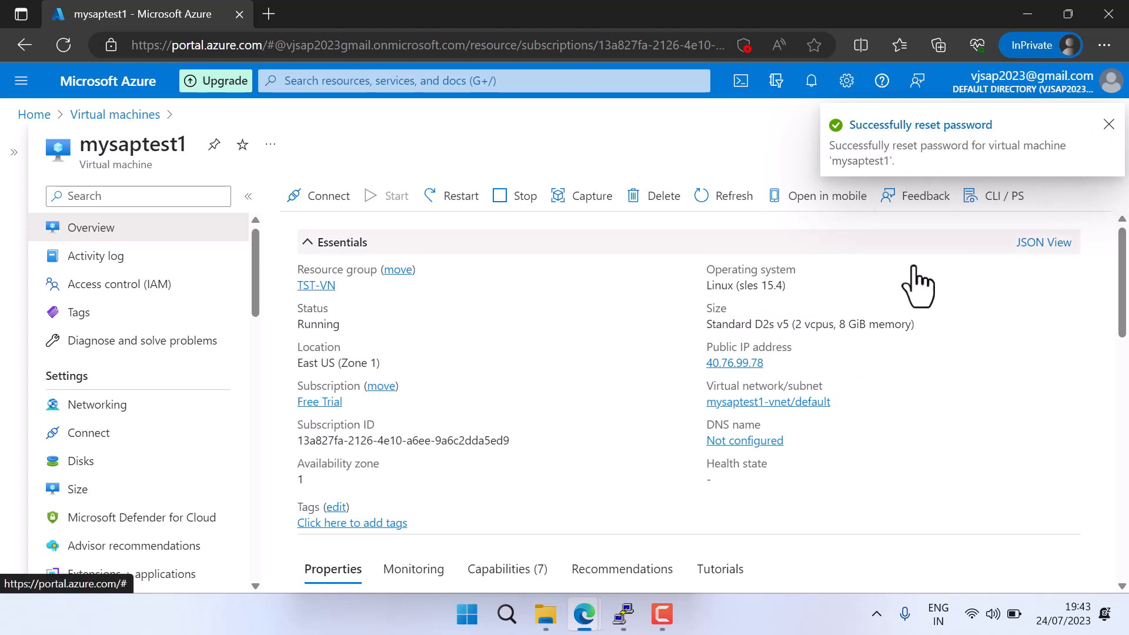
left_click(774, 364)
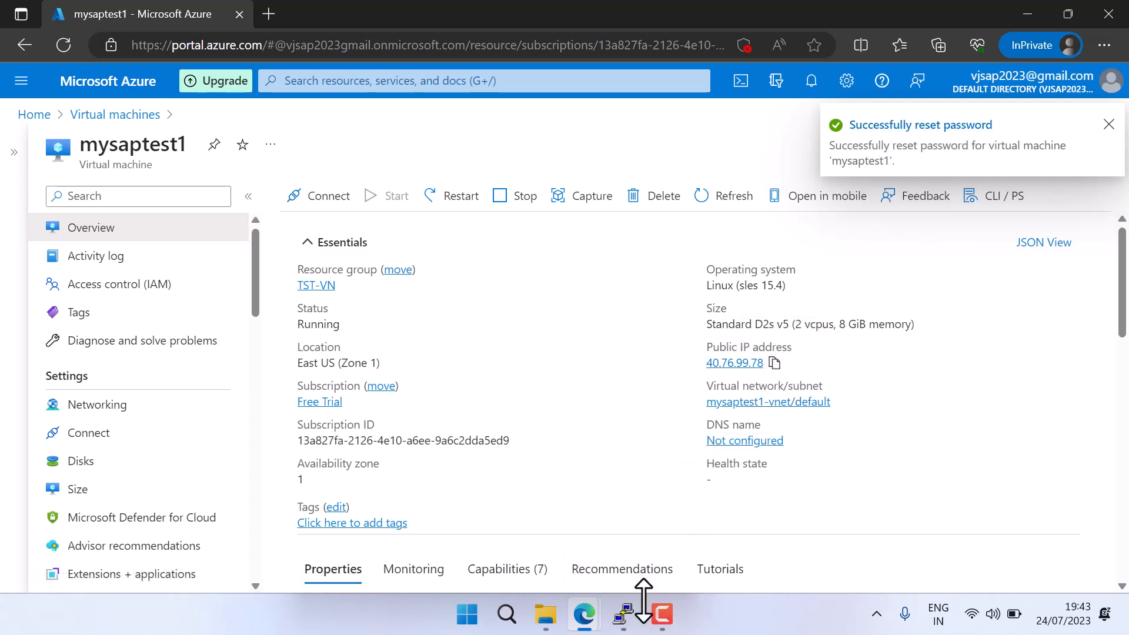
Switch to PuTTY and open an SSH session on port 22 to the virtual machine's public IP address, 40.76.99.78
mouse_move(623, 615)
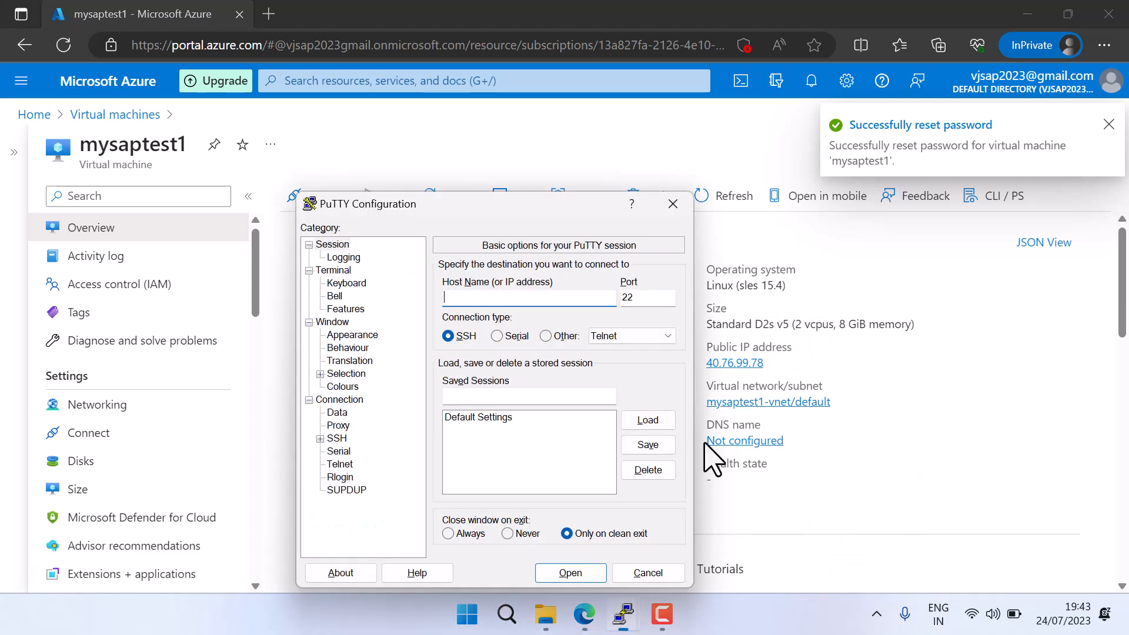
left_click(808, 517)
left_click(574, 573)
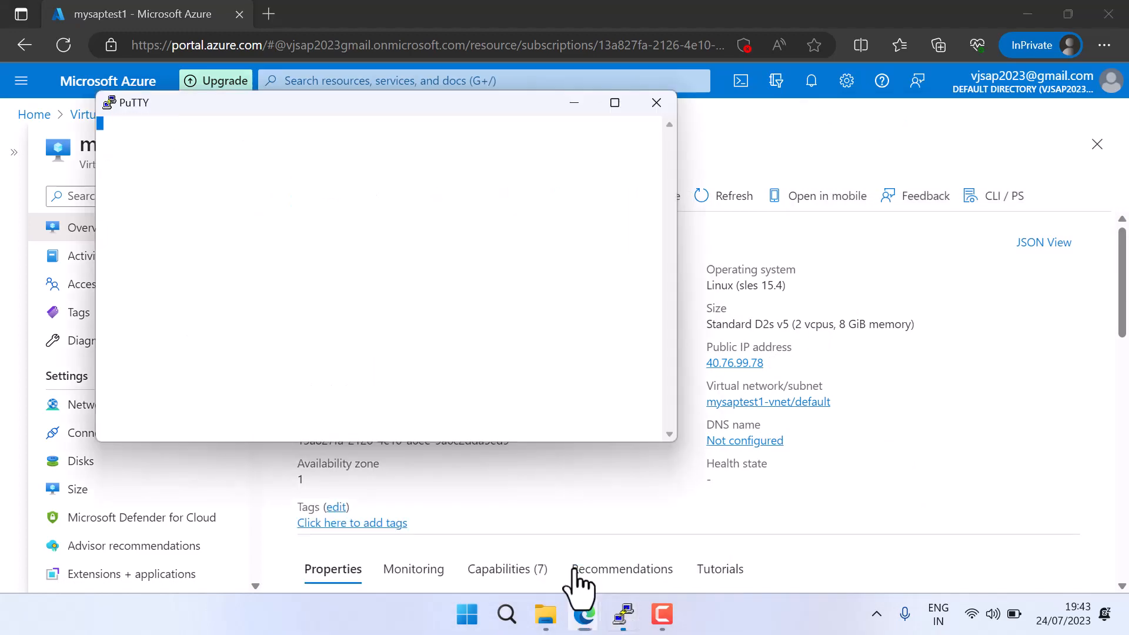
left_click_drag(369, 113, 642, 127)
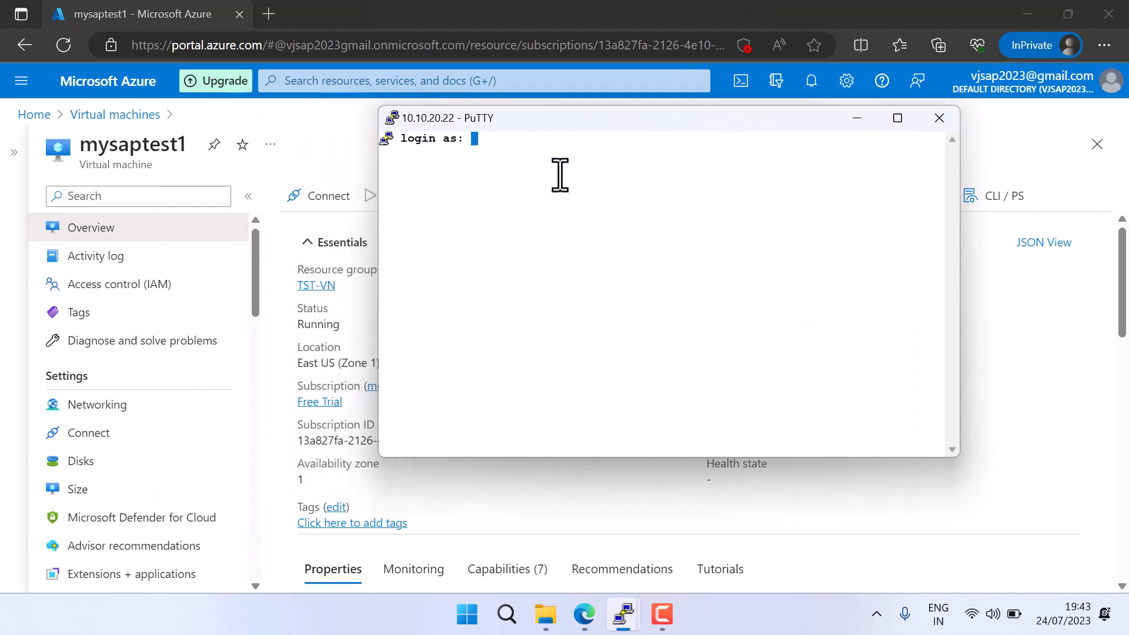
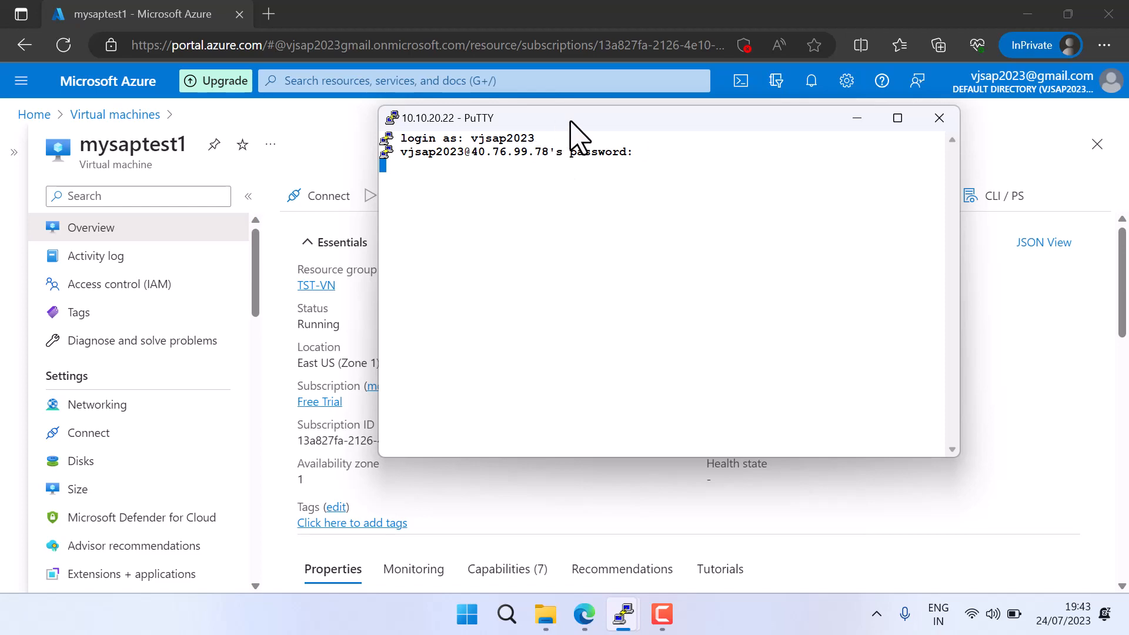
Log in to the server with the reset username and account password, and maximize the terminal window
left_click_drag(569, 121, 657, 142)
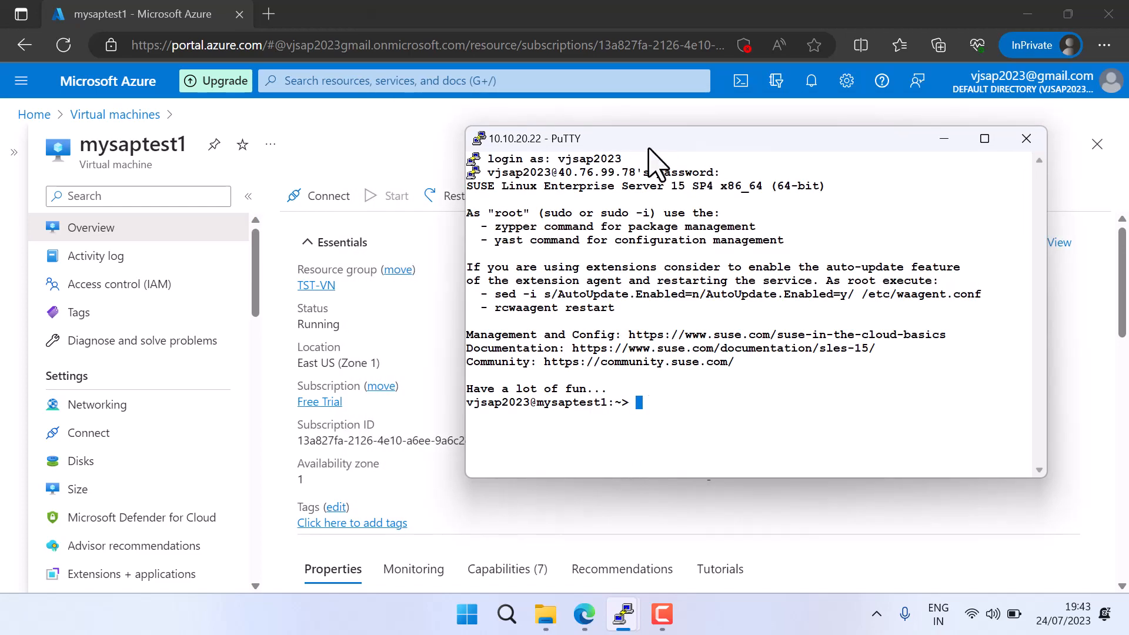
left_click(984, 138)
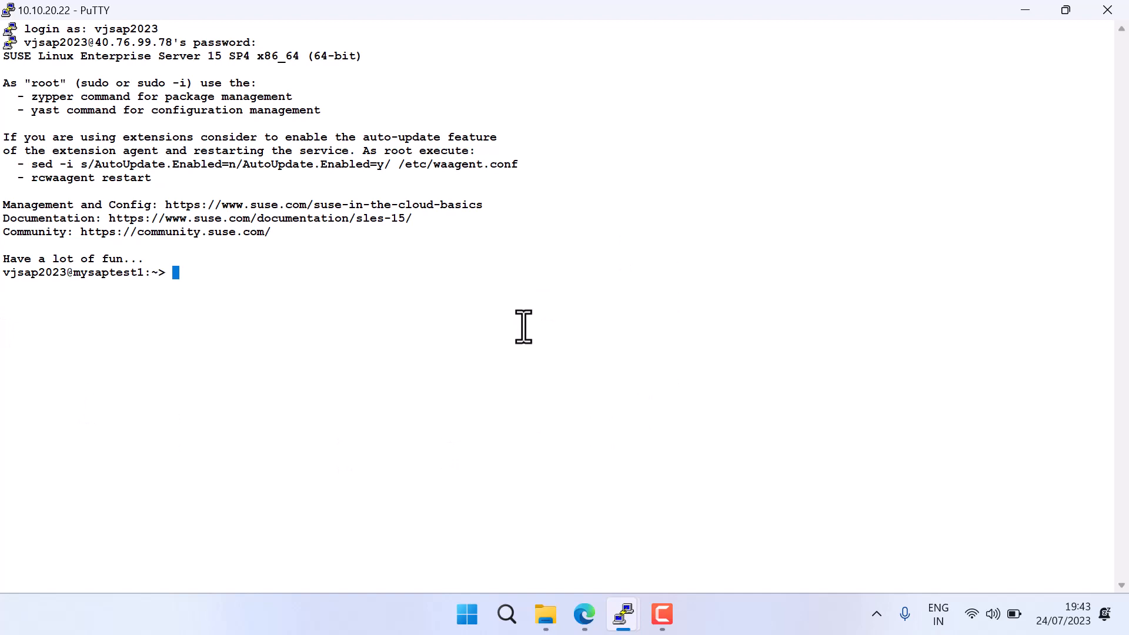
Check the logged-in account with the whoami command
type("whoami")
key("Return")
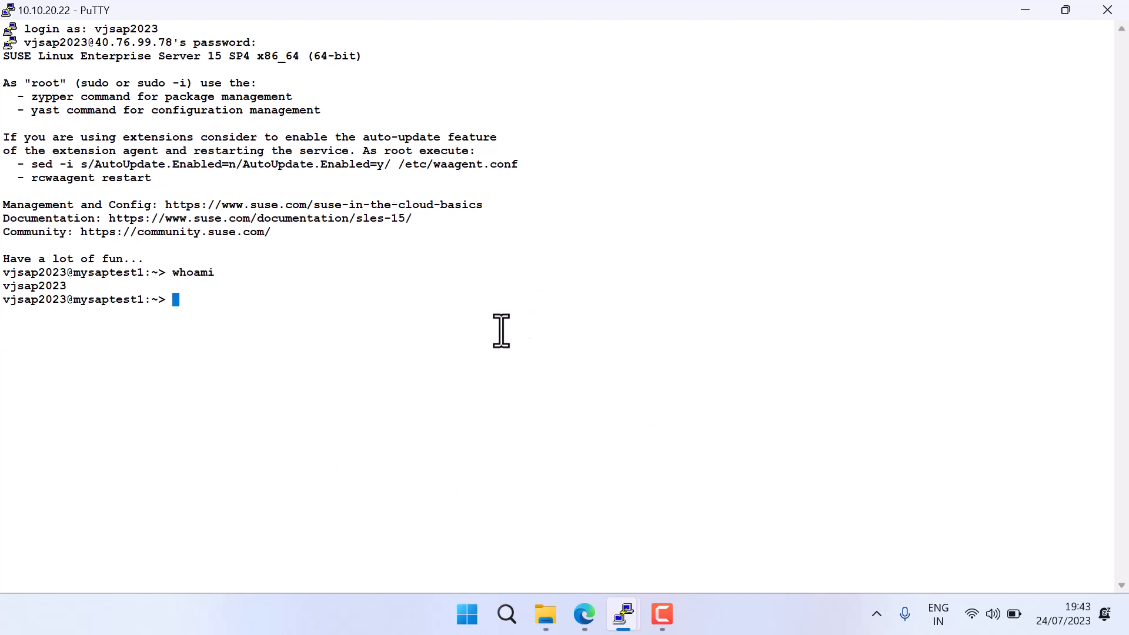
left_click_drag(3, 295, 3, 278)
left_click(268, 314)
Switch to the root user with sudo su - and enter the requested password
type("sudo su -")
key("Return")
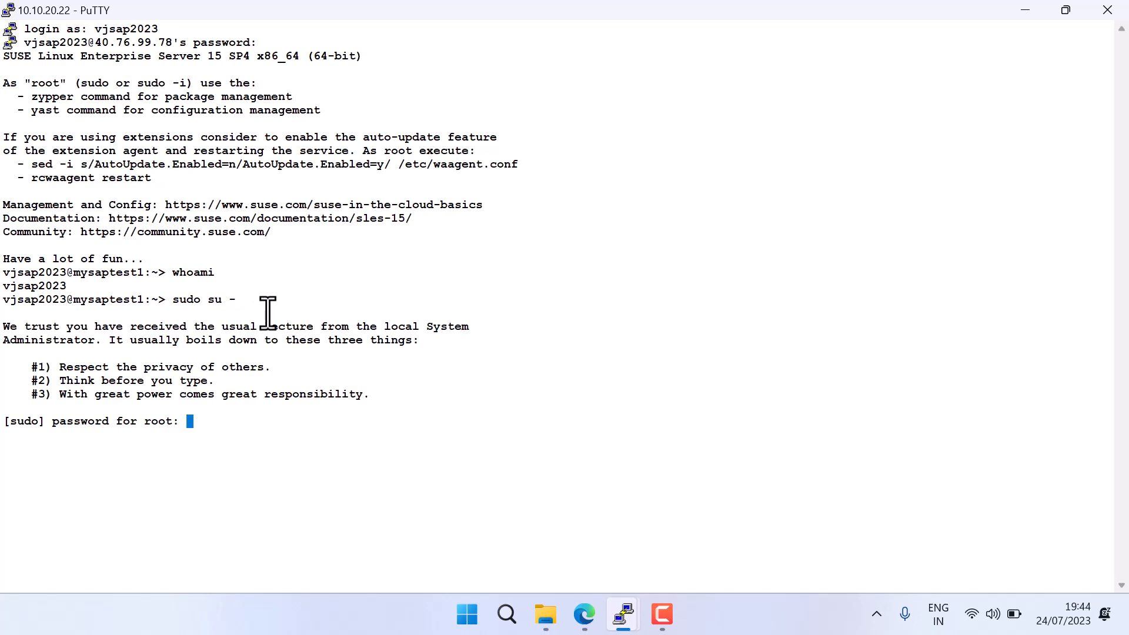
key("Return")
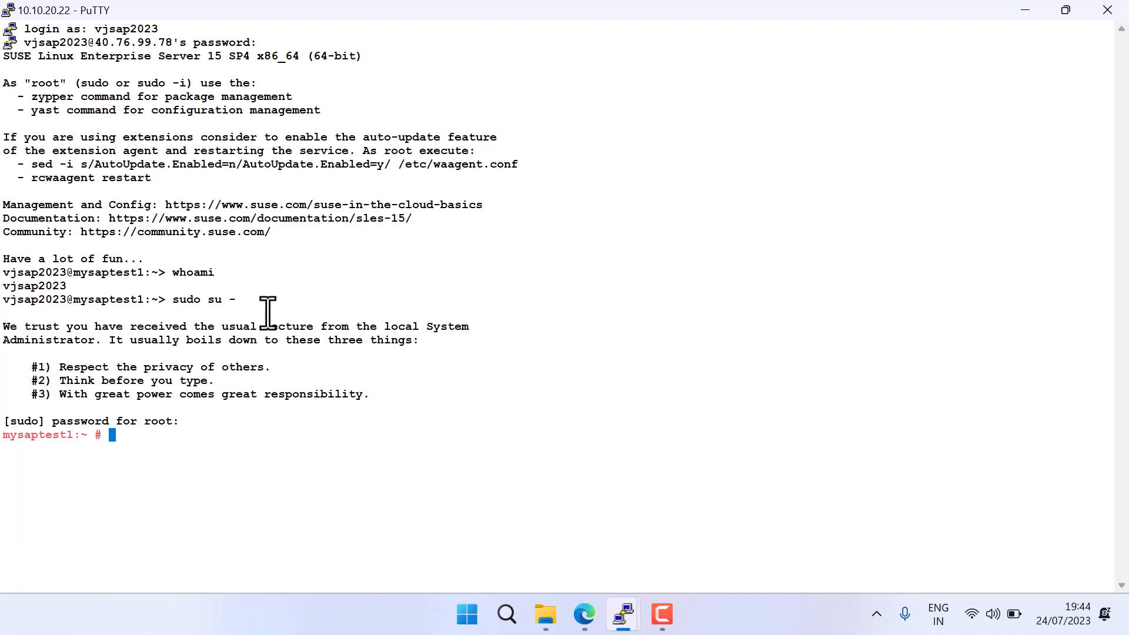
List the mounted filesystems with df -hP and clear the terminal
type("df -hP")
key("Return")
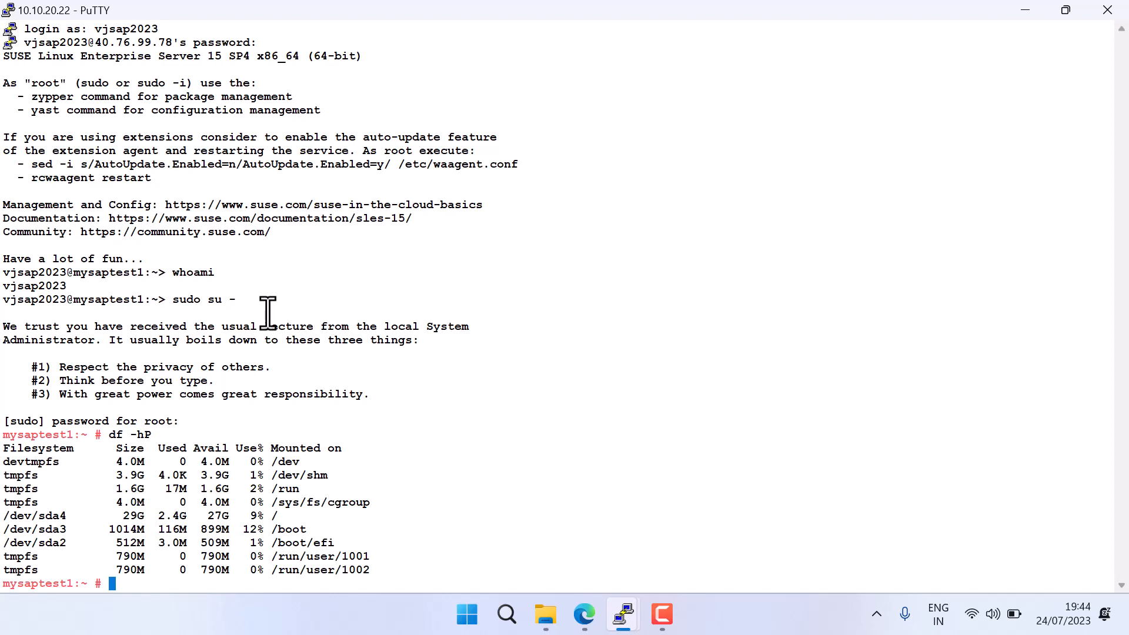
type("lar")
key("Return")
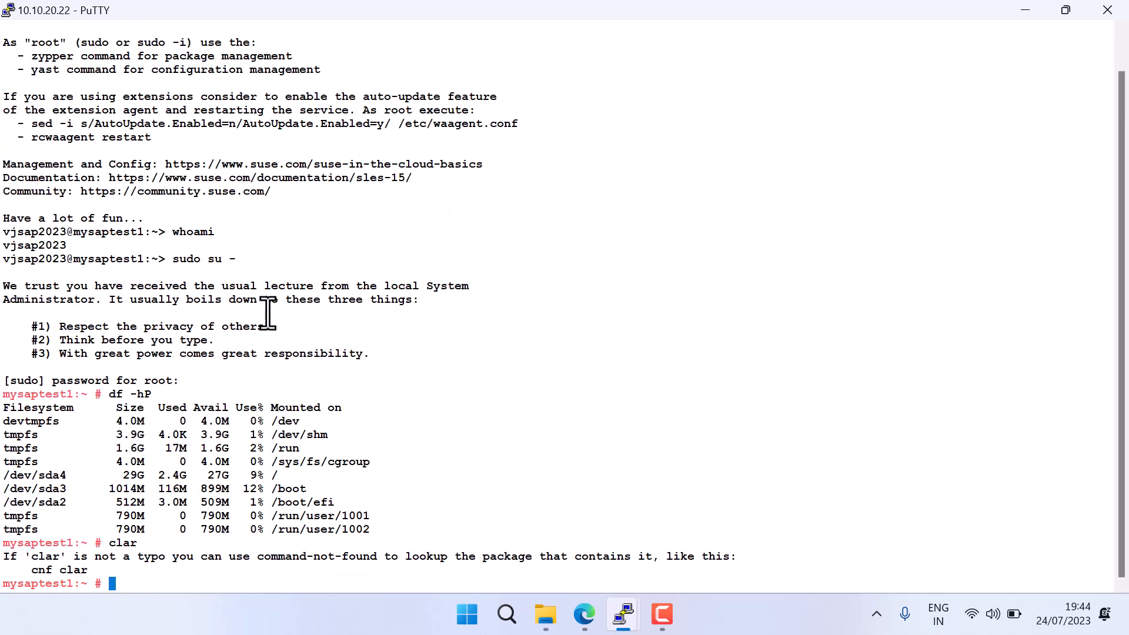
type("cla")
key("BackSpace")
type("clear")
key("Return")
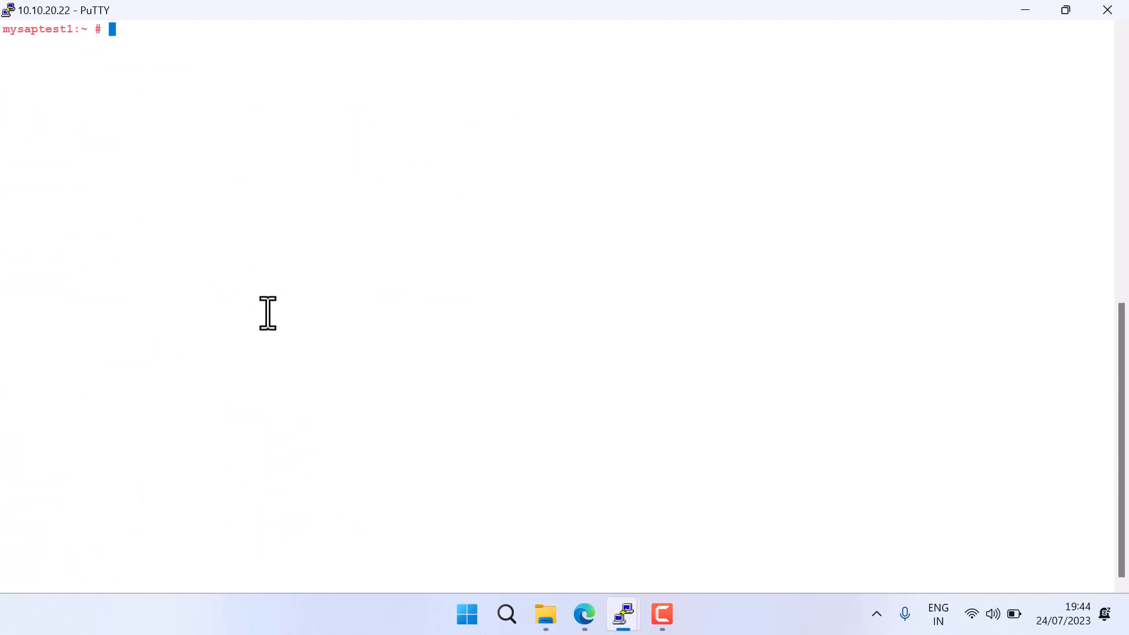
Run passwd and enter and retype a new password for the root user
type("passwd")
key("Return")
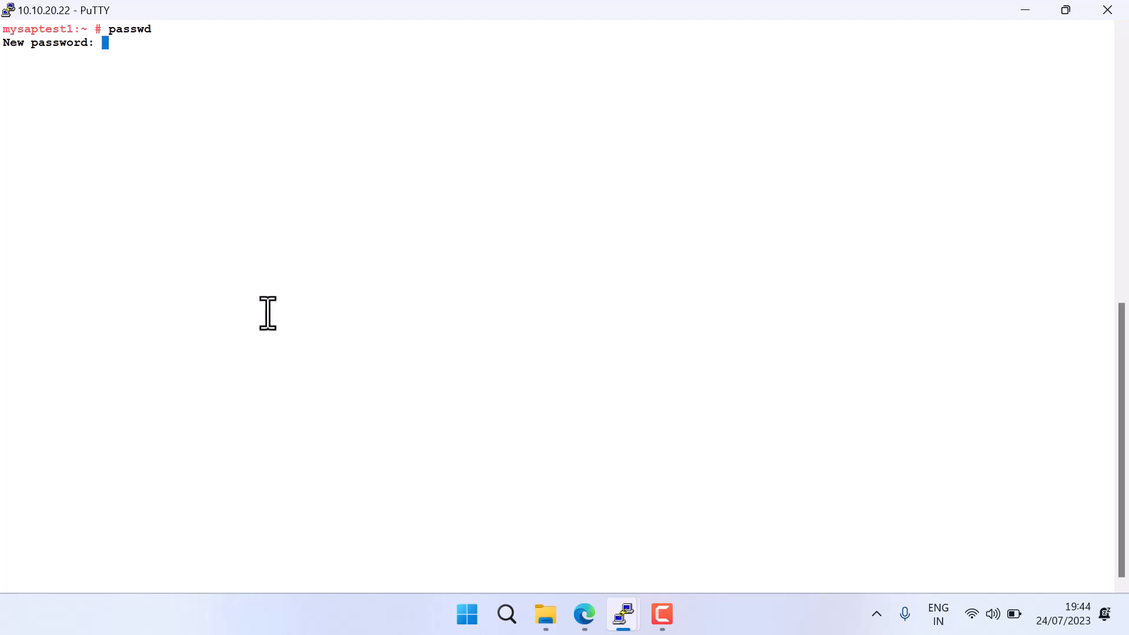
key("Return")
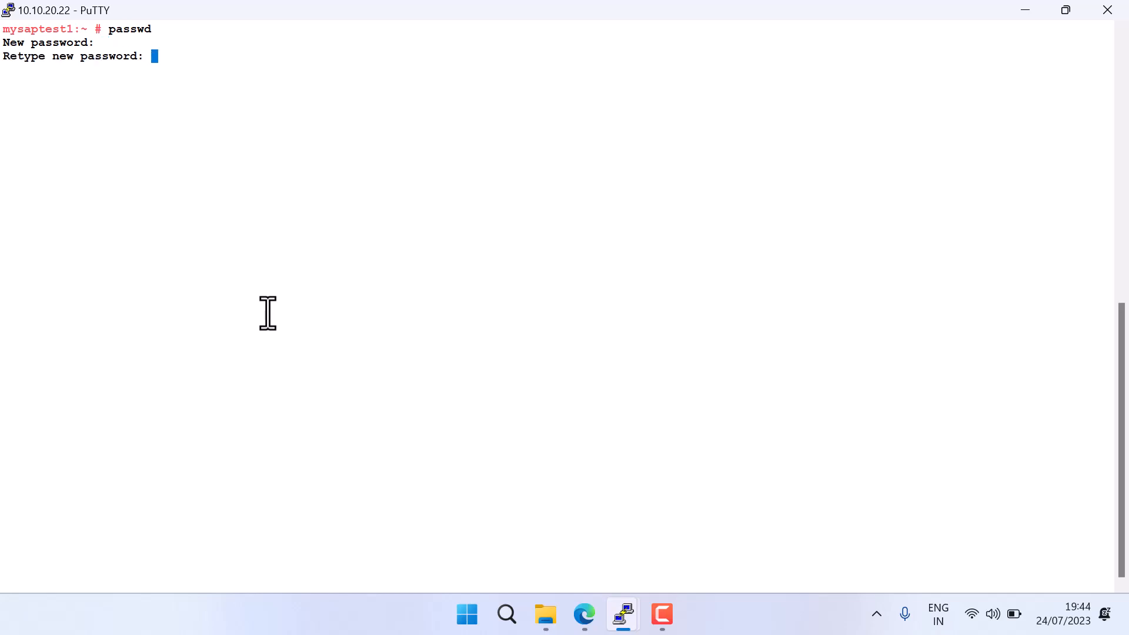
key("Return")
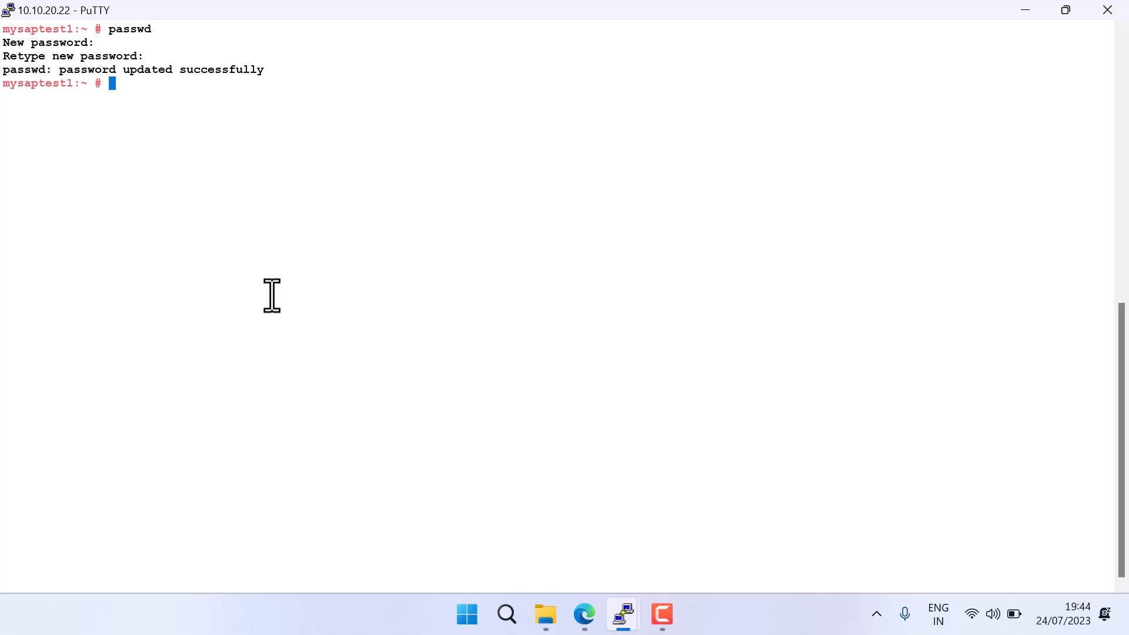
Run df -hP and highlight the filesystem list to examine the server's current mounts
left_click(585, 616)
left_click(359, 238)
type("df -hP")
key("Return")
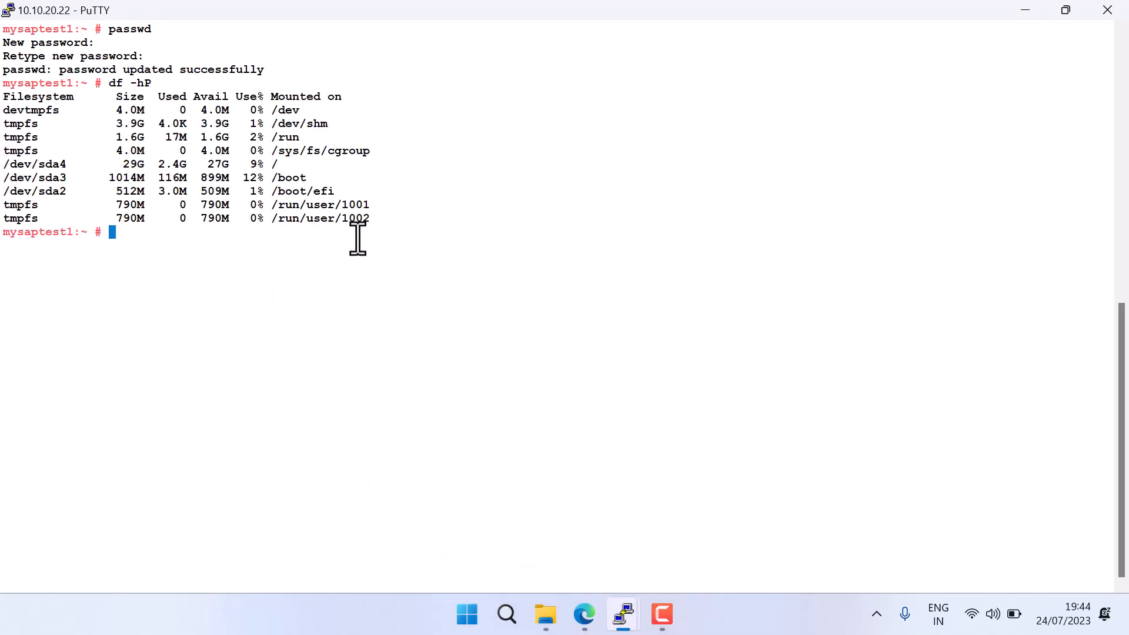
left_click_drag(405, 221, 44, 131)
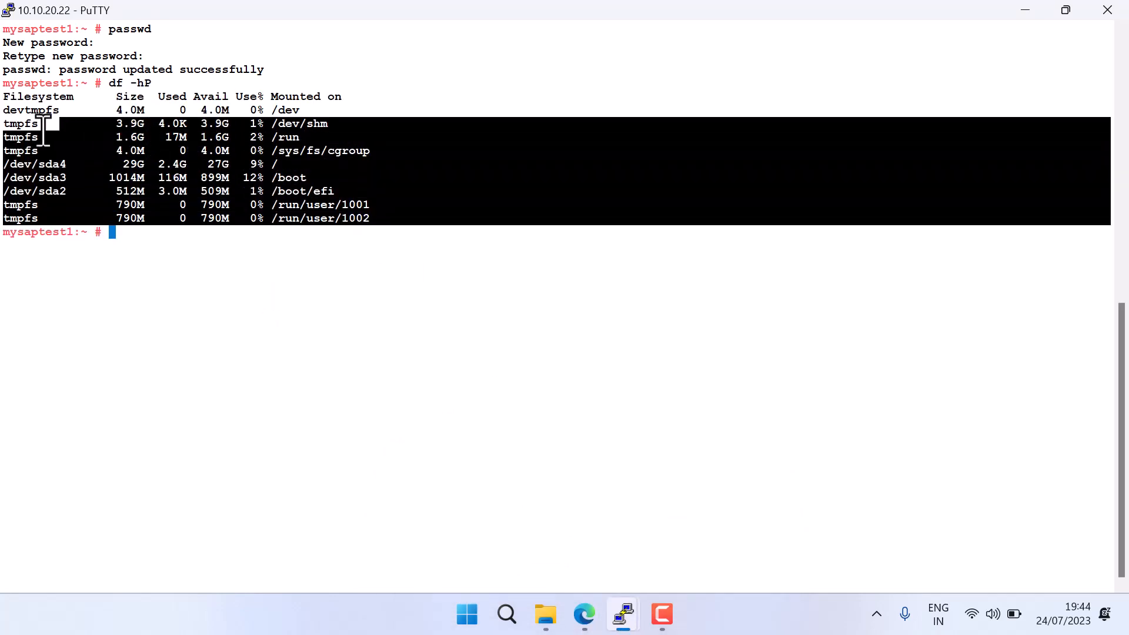
Switch to the Azure portal in Edge and open the Disks page of mysaptest1
left_click(585, 616)
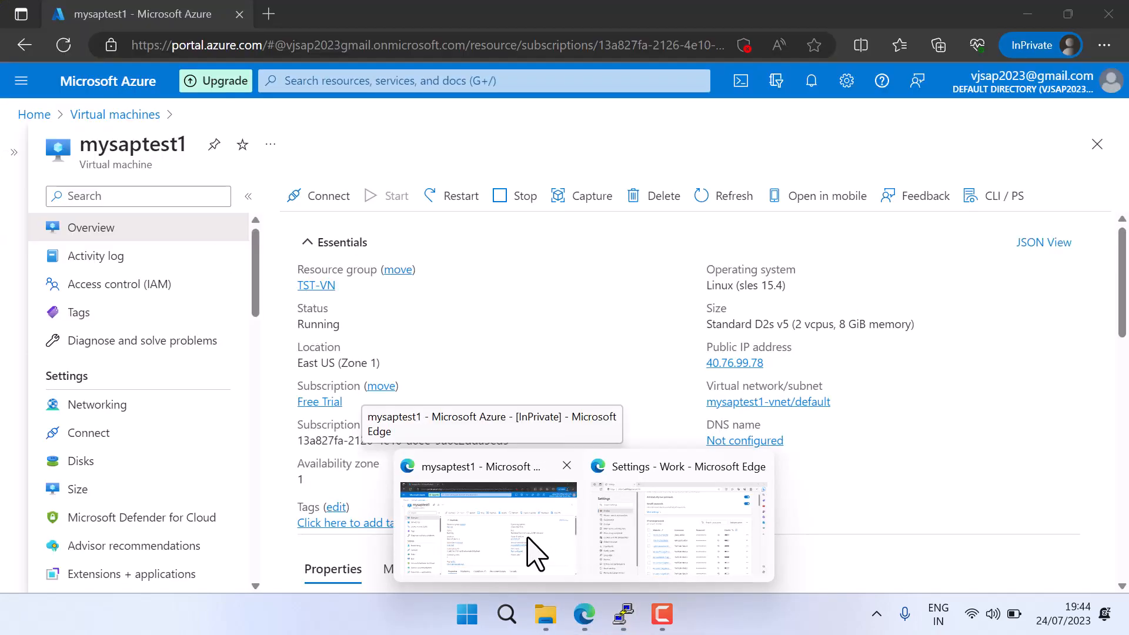
left_click(529, 541)
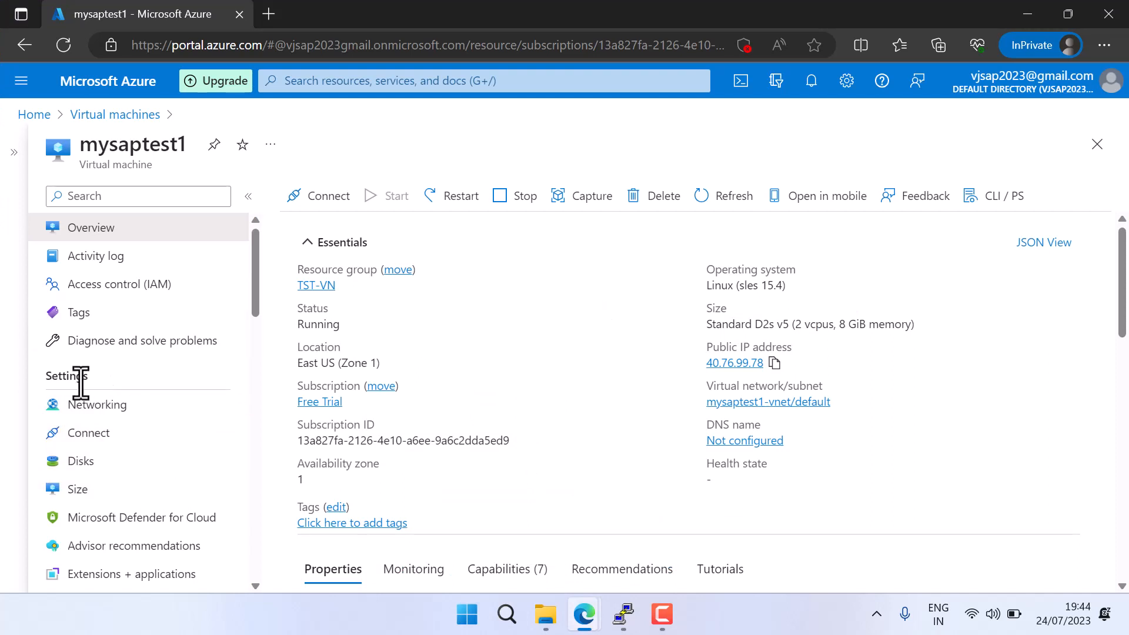
left_click(81, 462)
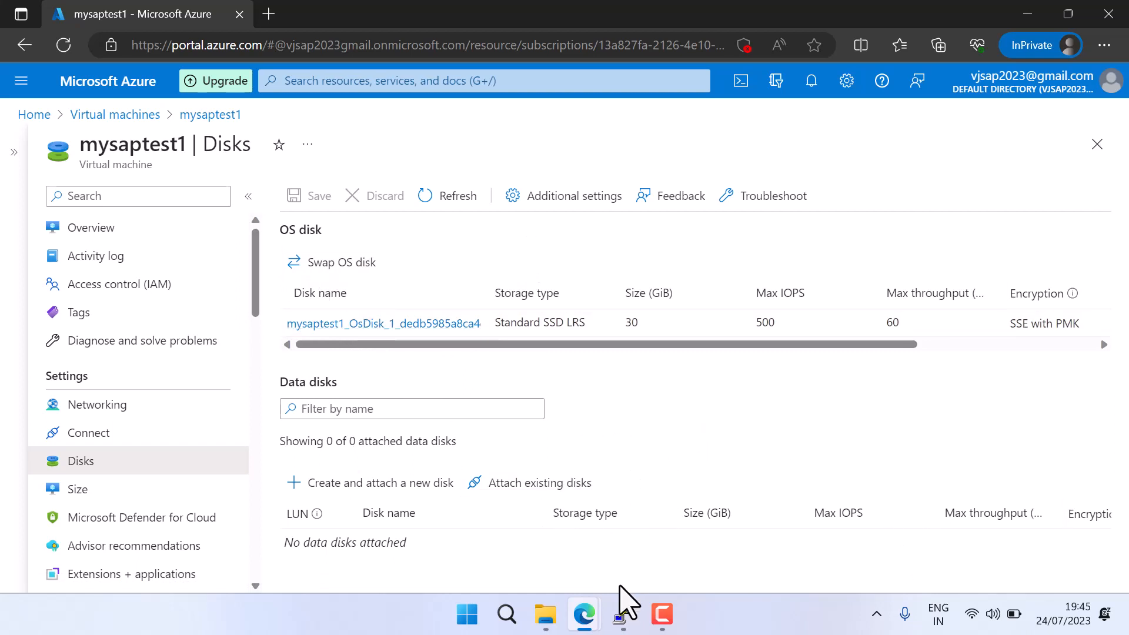
Close the leftover disconnected PuTTY sessions and the PuTTY Configuration window, dismissing the fatal error, and return to the active root session
mouse_move(622, 608)
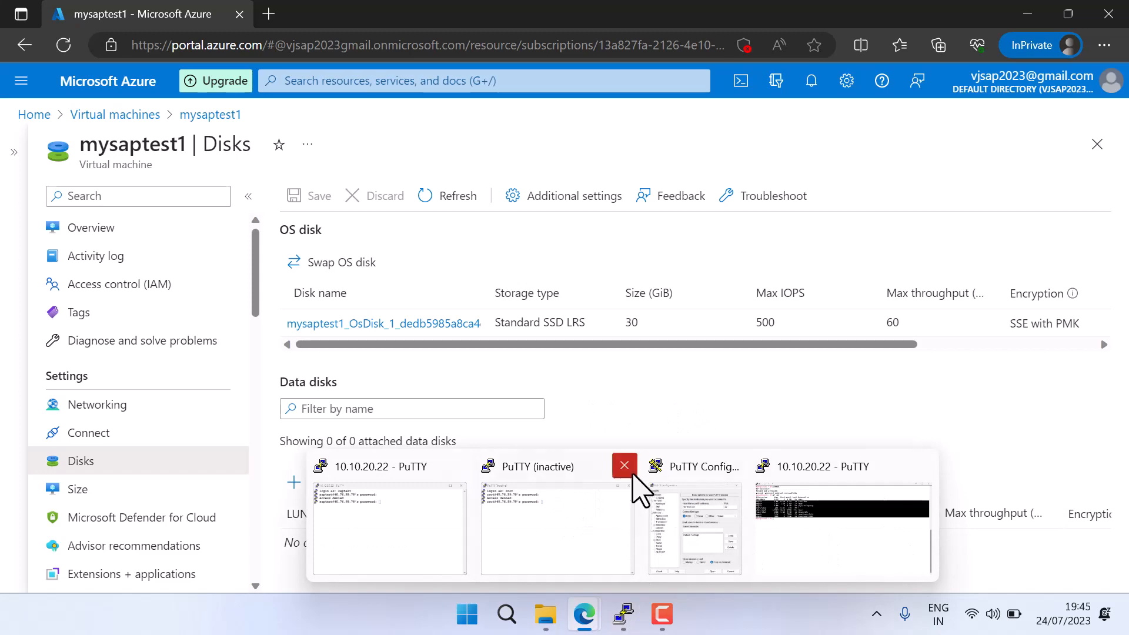
left_click(633, 473)
left_click(529, 494)
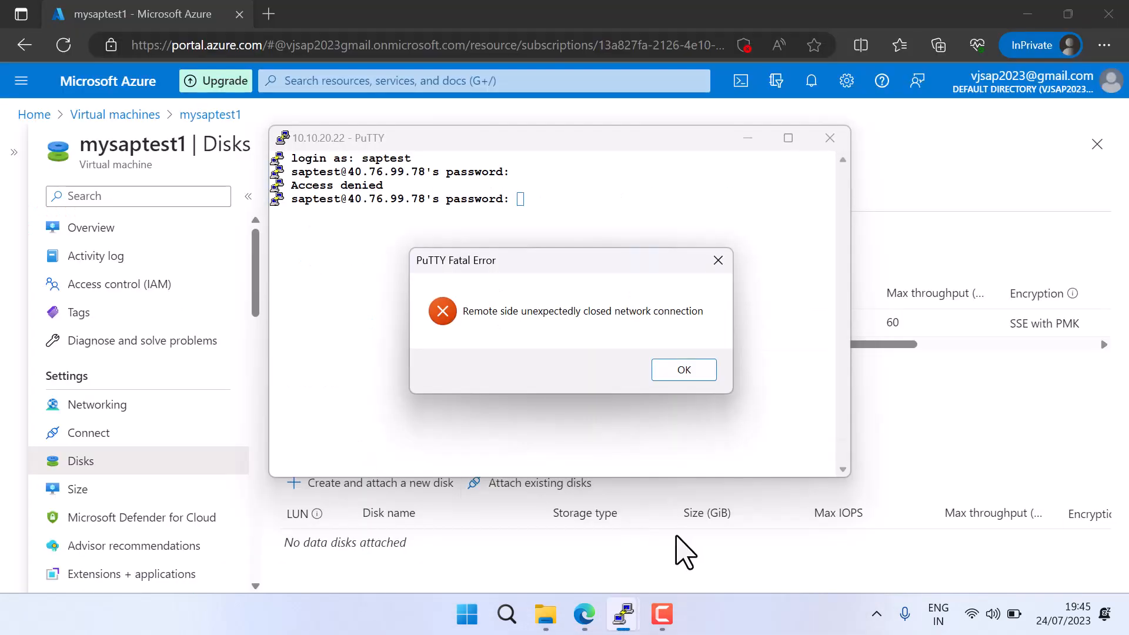
left_click(673, 370)
left_click(829, 137)
mouse_move(623, 615)
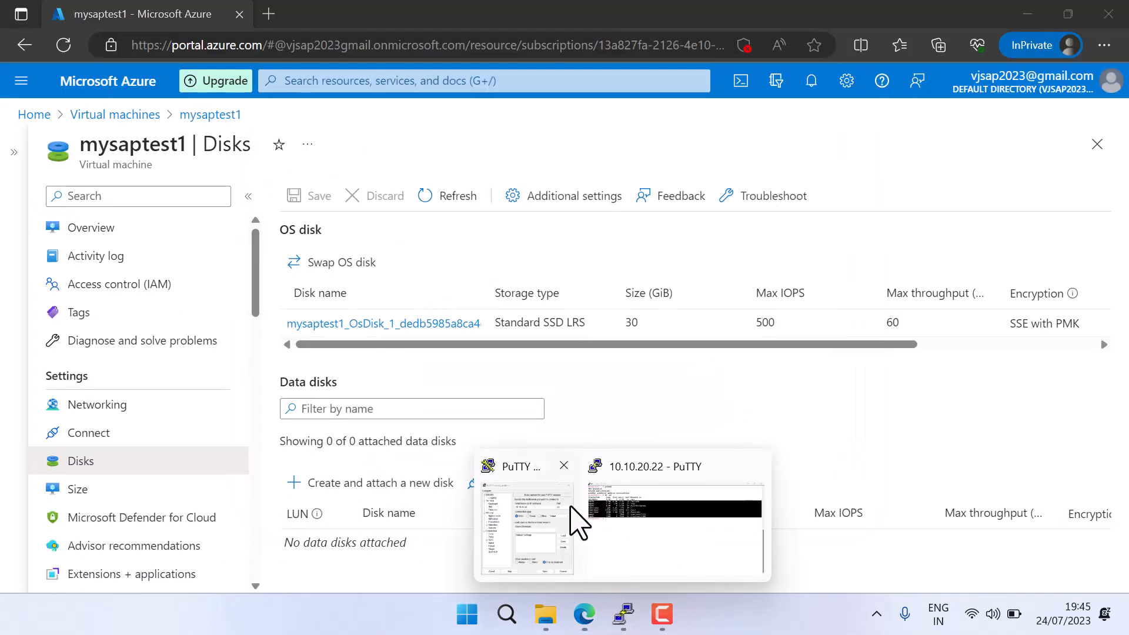
left_click(567, 489)
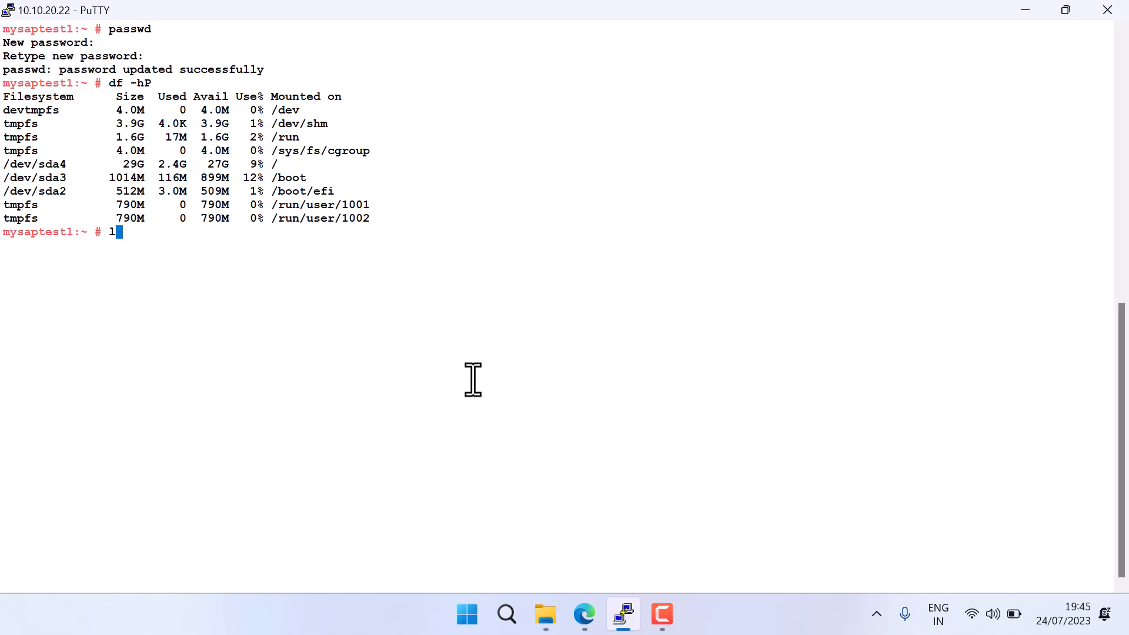
Run lsblk in the root session to list the block devices and examine the partitions' mount points
type("lsblk")
key("Return")
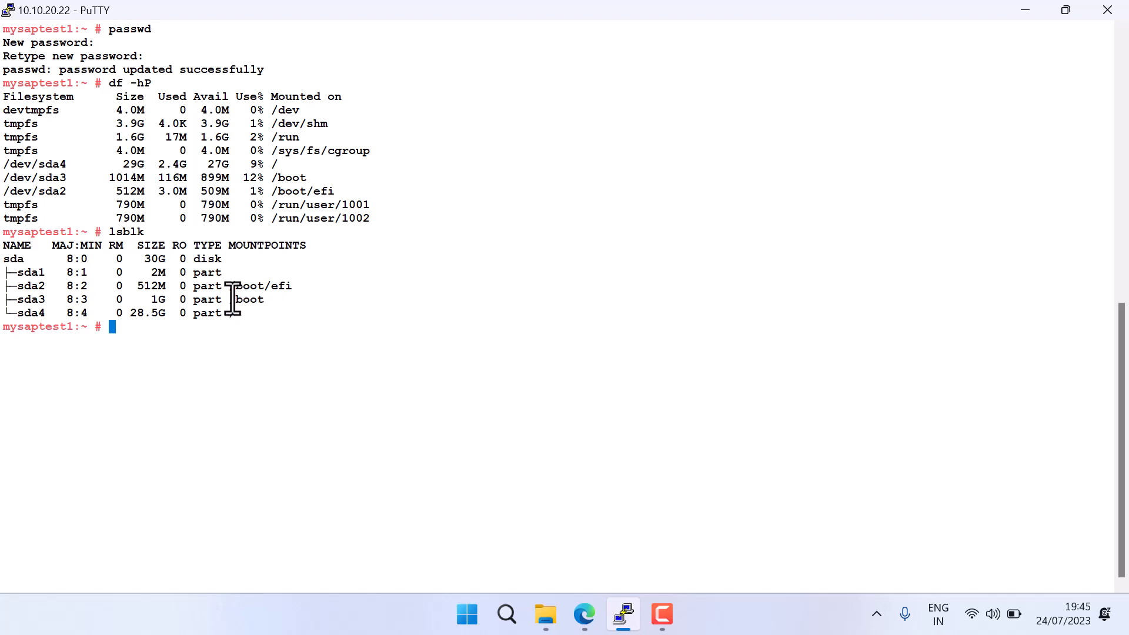
left_click_drag(257, 288, 277, 293)
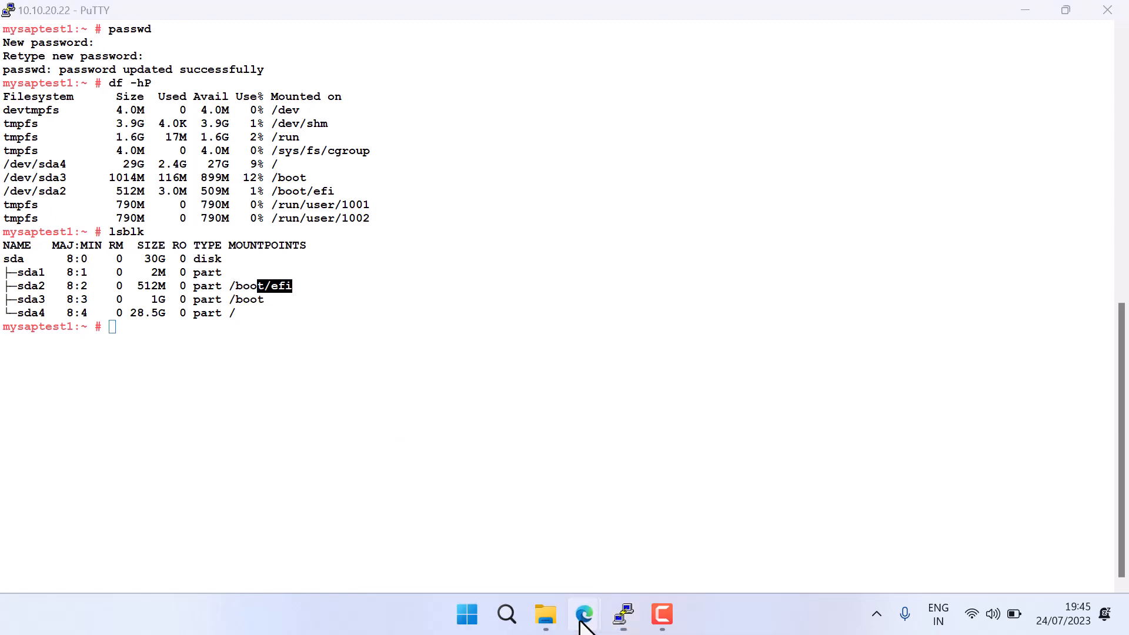
Switch to the Azure portal, start creating and attaching a new data disk to mysaptest1, and open that disk's detailed settings
mouse_move(587, 613)
left_click(579, 544)
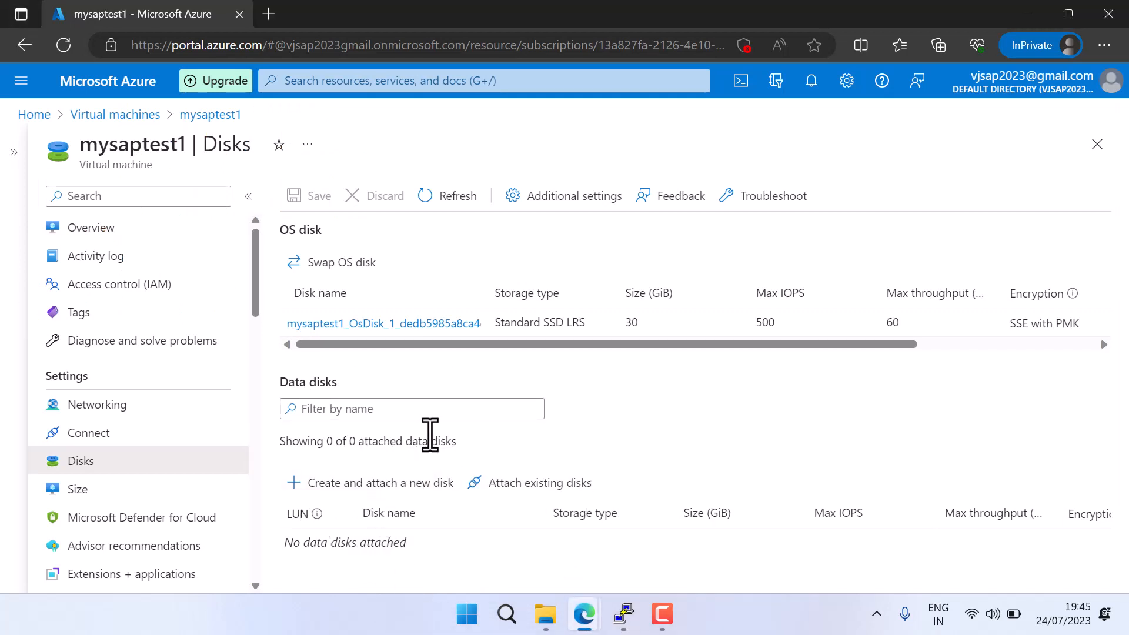
left_click(361, 483)
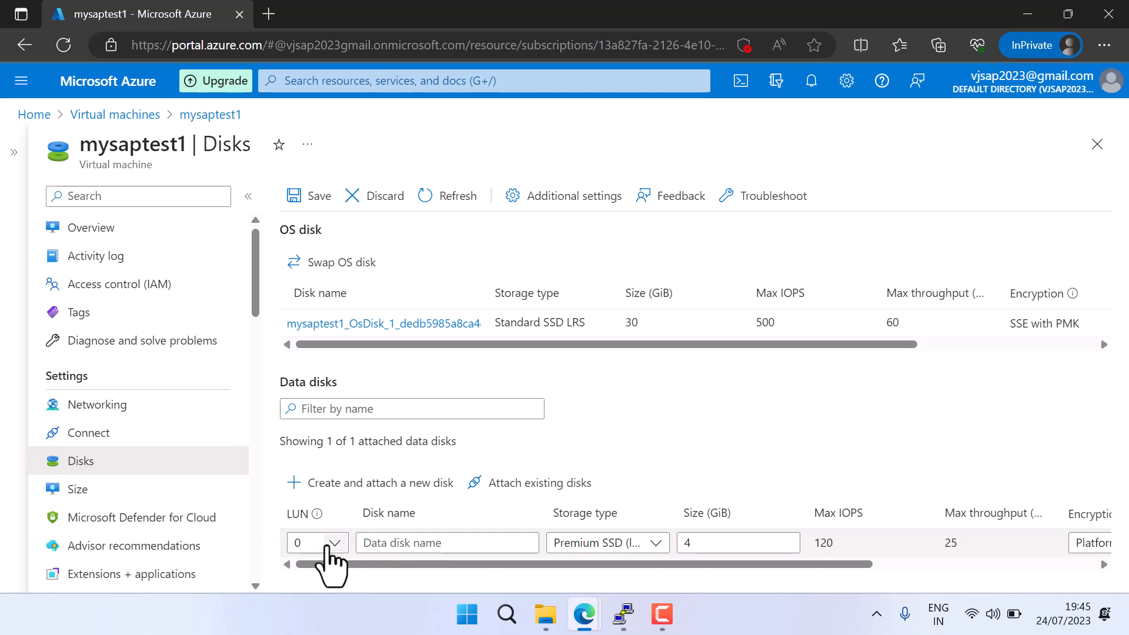
left_click_drag(763, 566, 1067, 577)
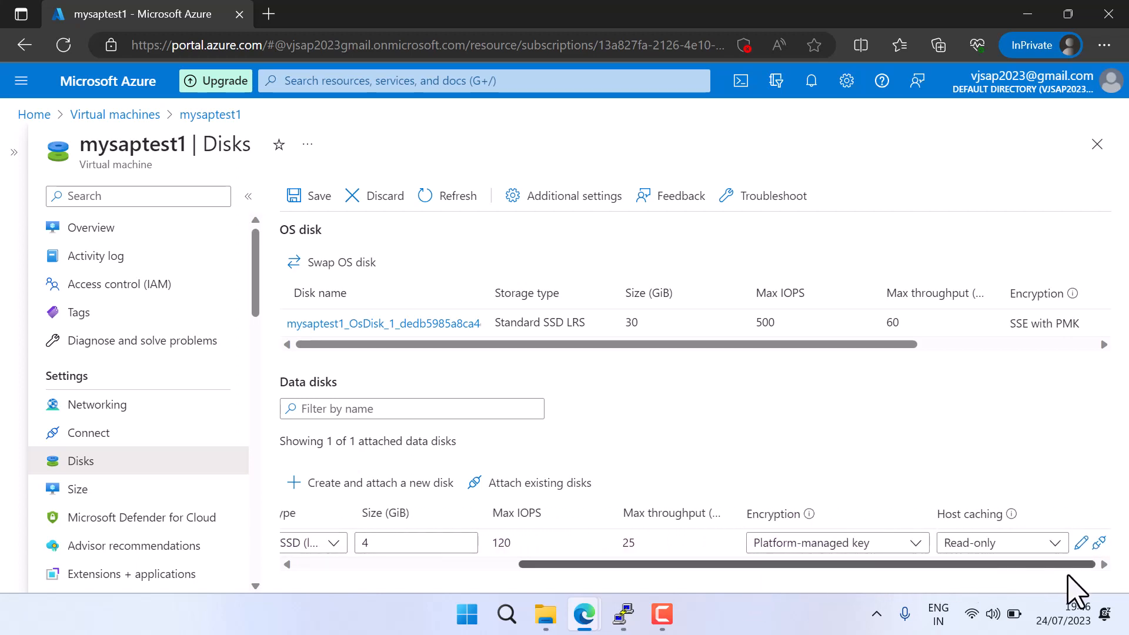
left_click(1082, 543)
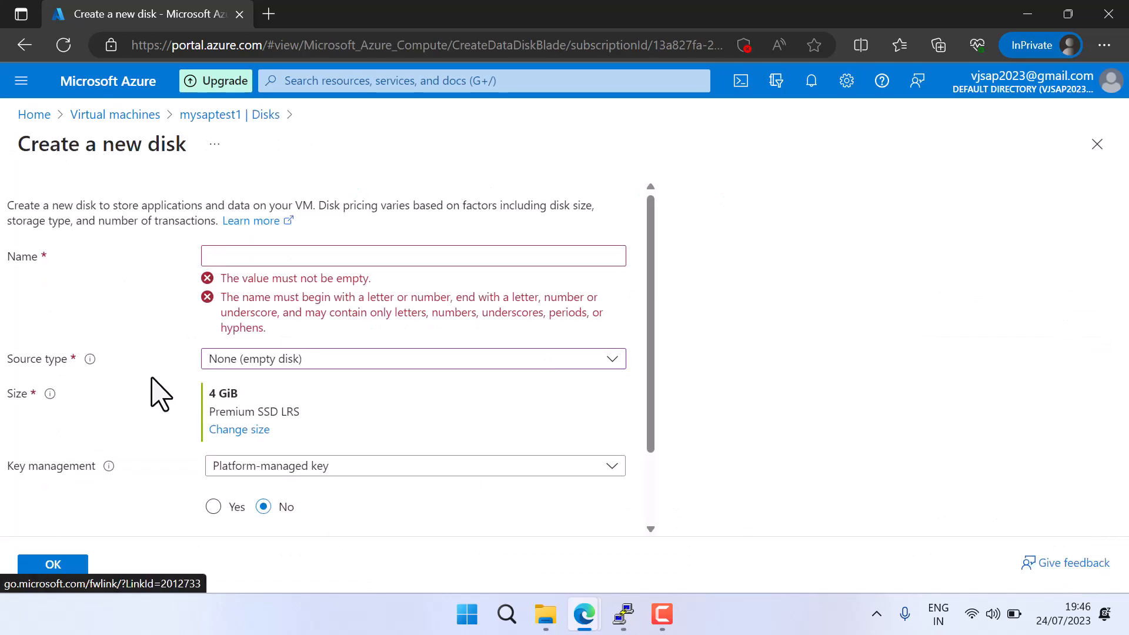
Name the new disk DATA-DISK and review the source type options, keeping None (empty disk)
left_click(238, 257)
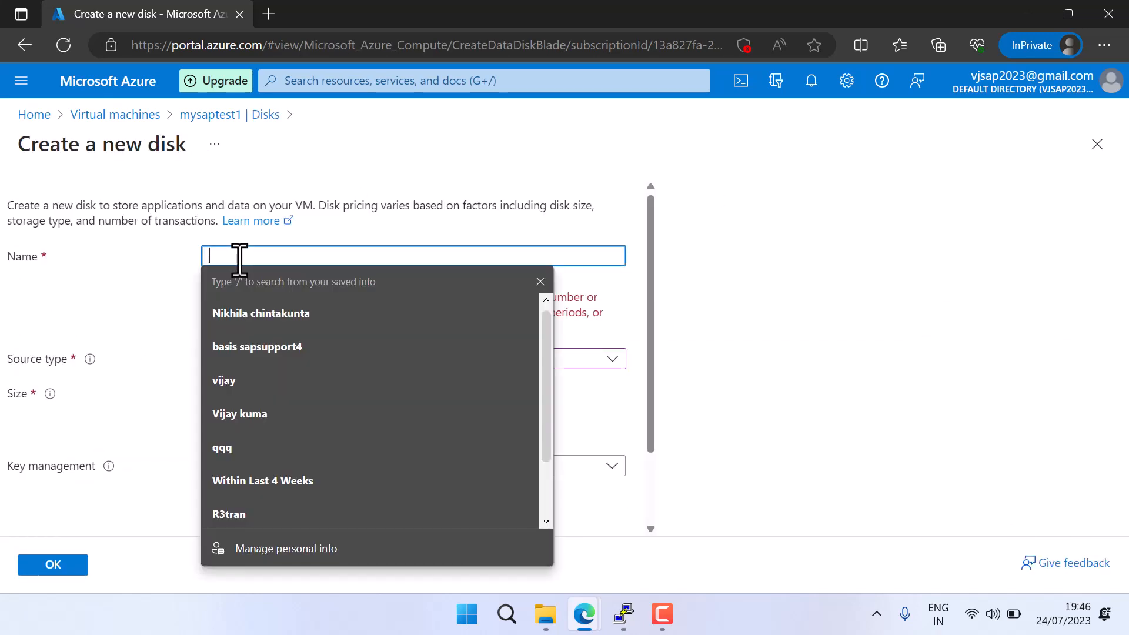
left_click(9, 258)
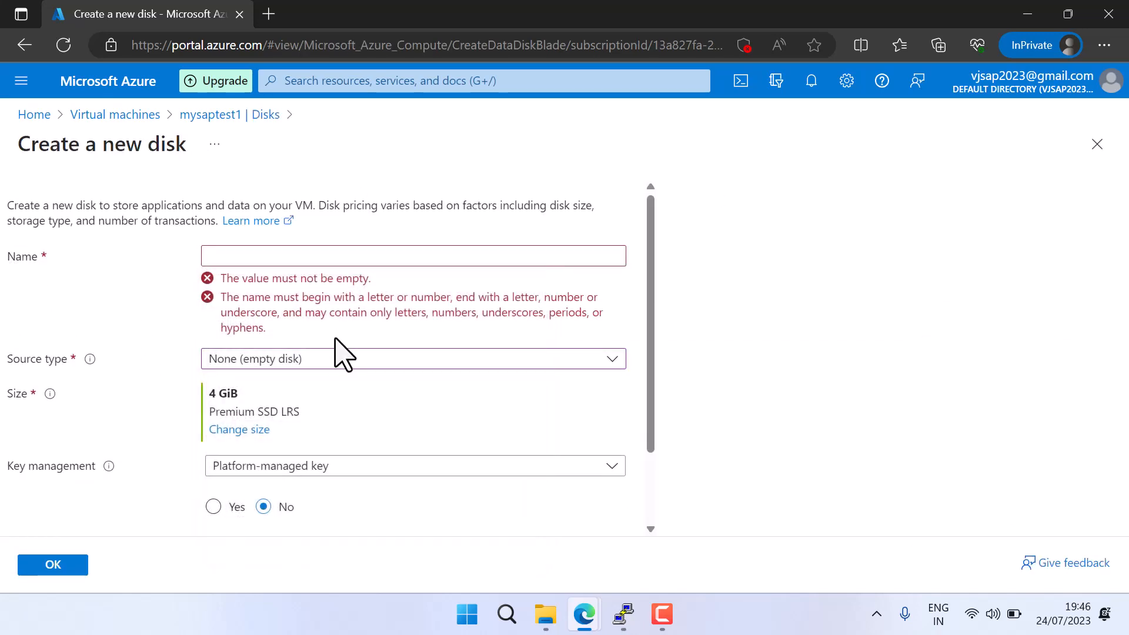
key("Tab")
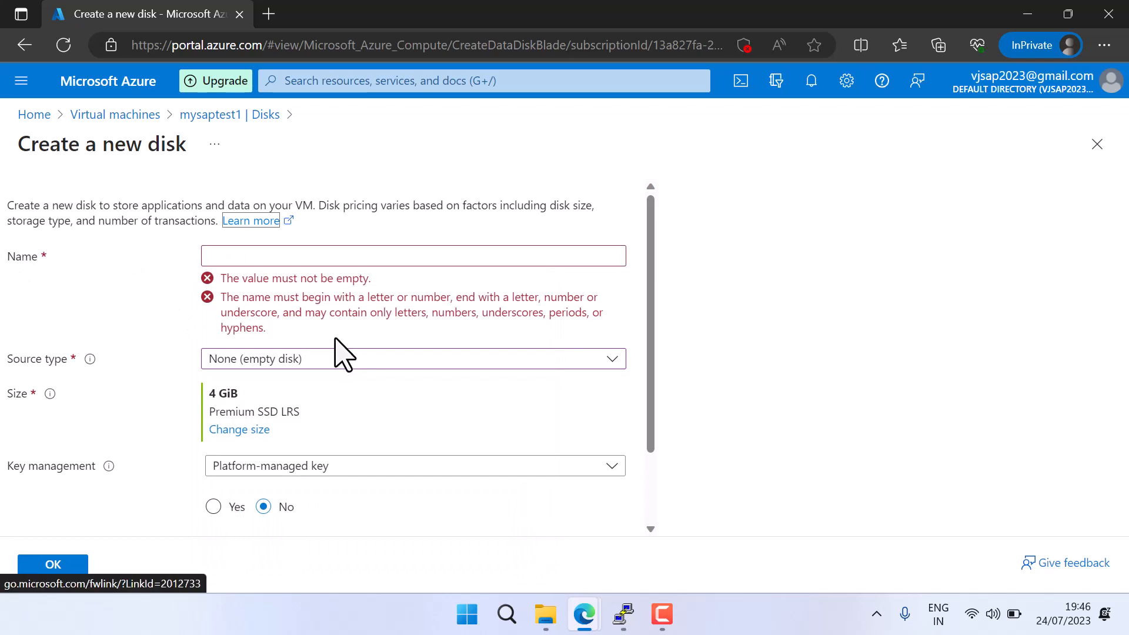
key("Tab")
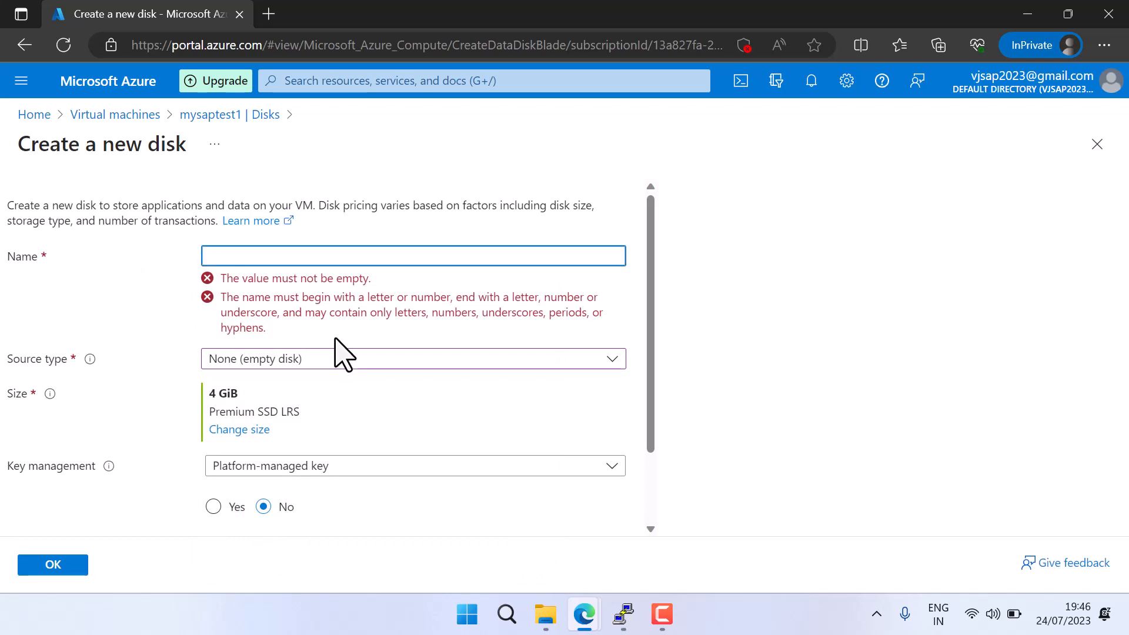
type("DATA-DISK")
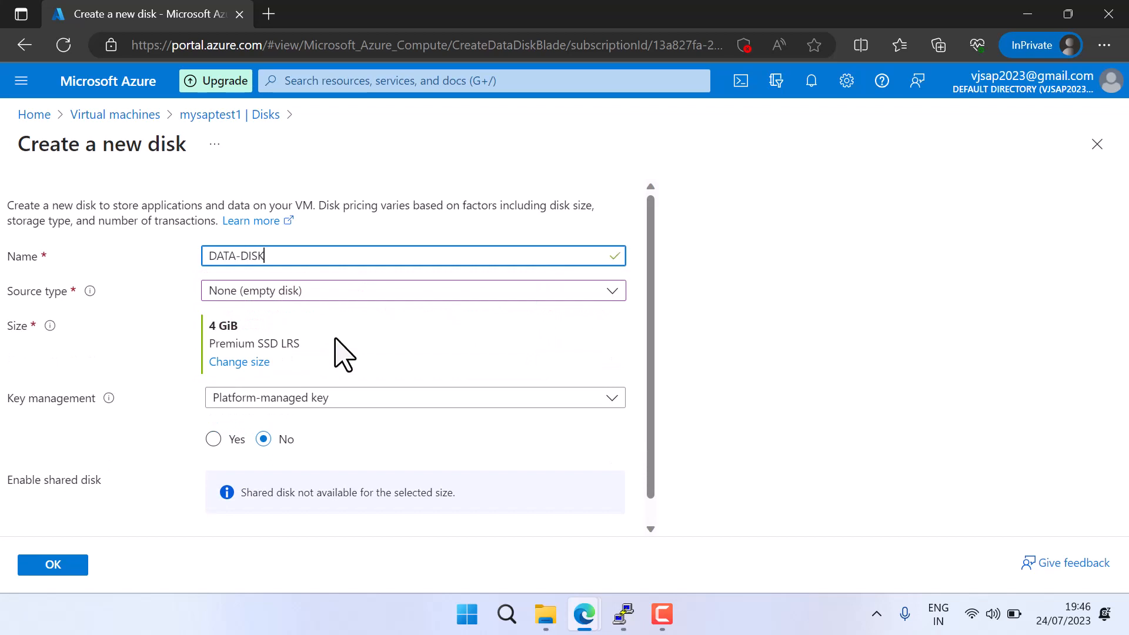
key("Tab")
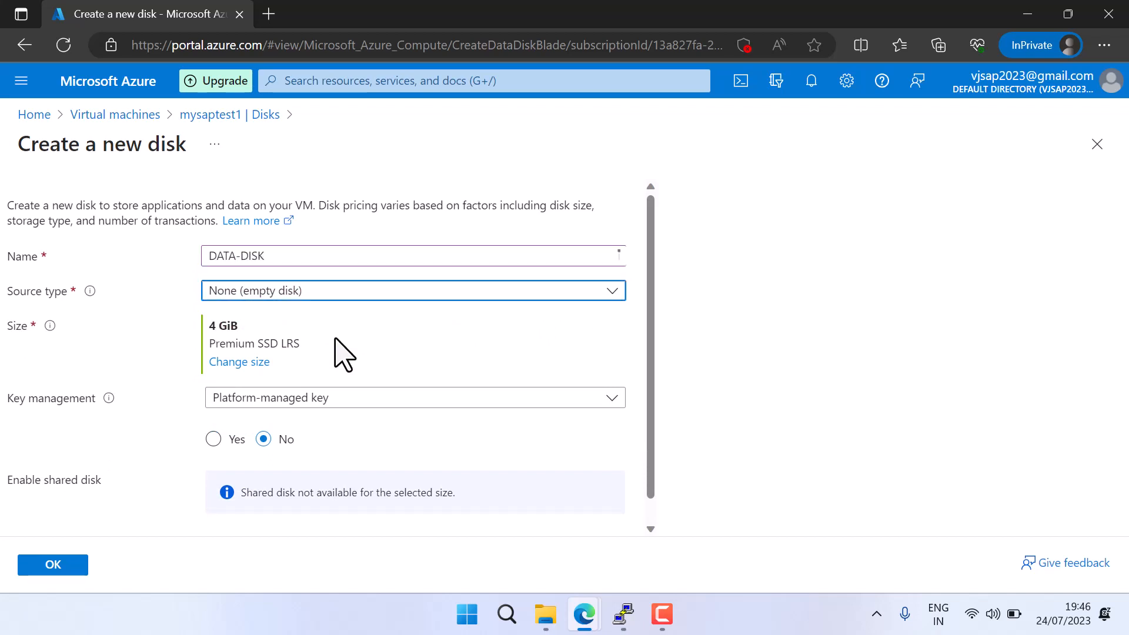
left_click(354, 294)
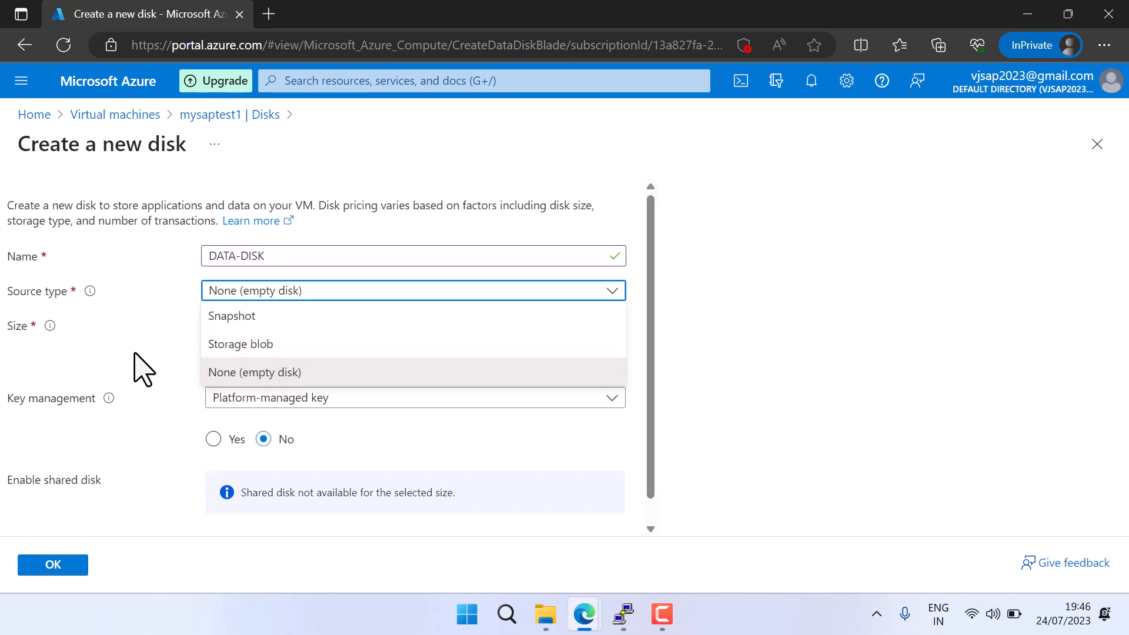
left_click(137, 369)
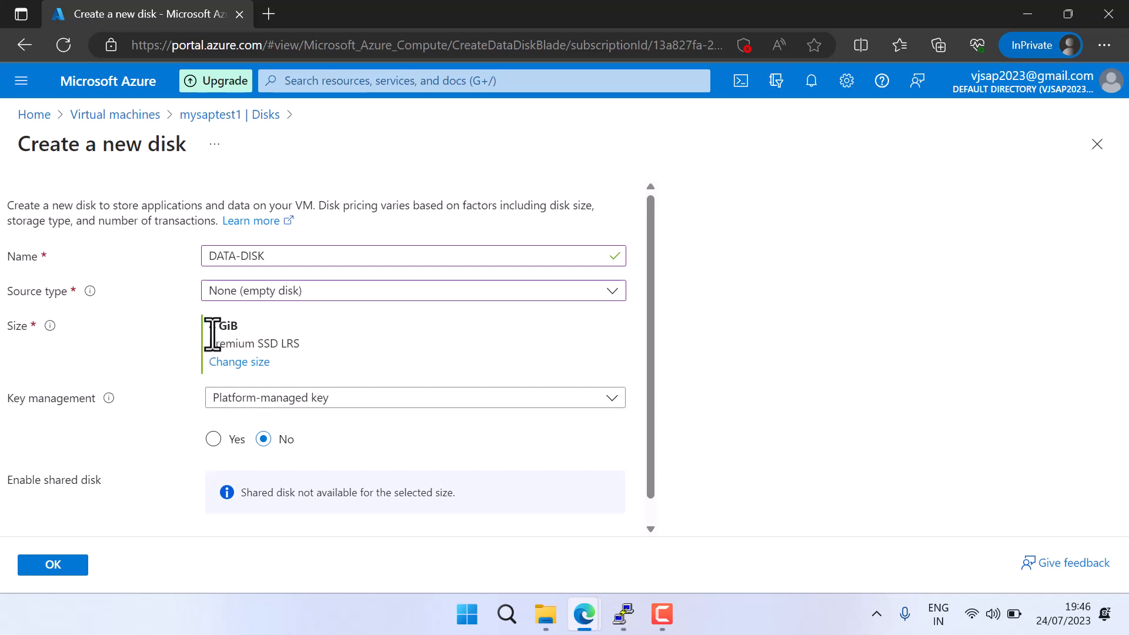
Change the new disk's size to 256 GiB with Standard SSD (locally-redundant storage) as its storage type
left_click(222, 362)
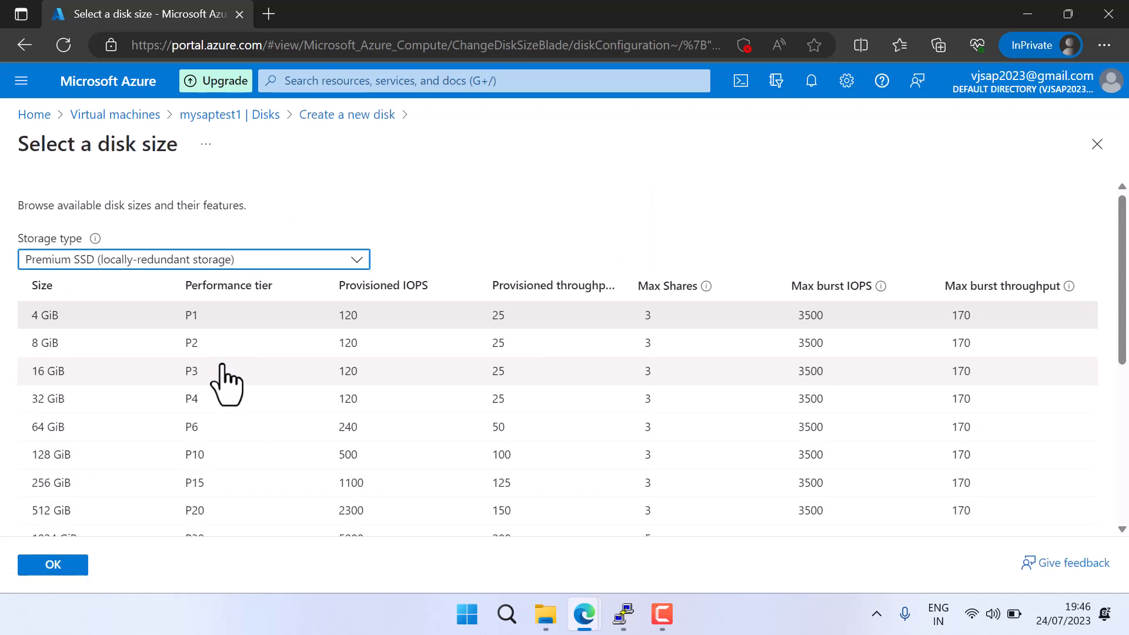
left_click(70, 487)
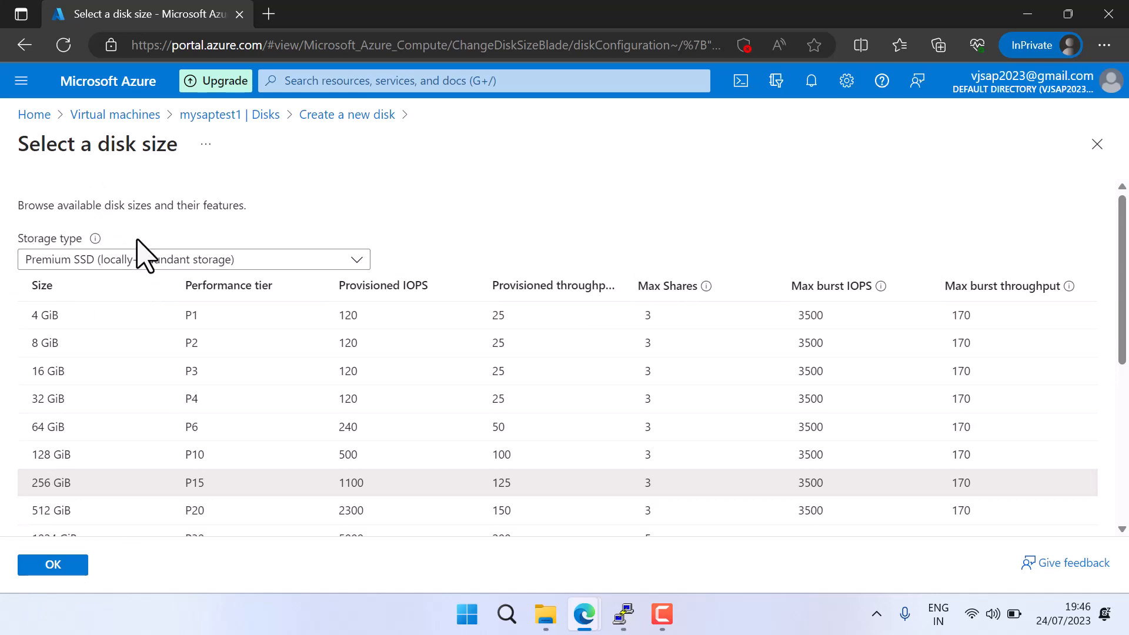
left_click(163, 262)
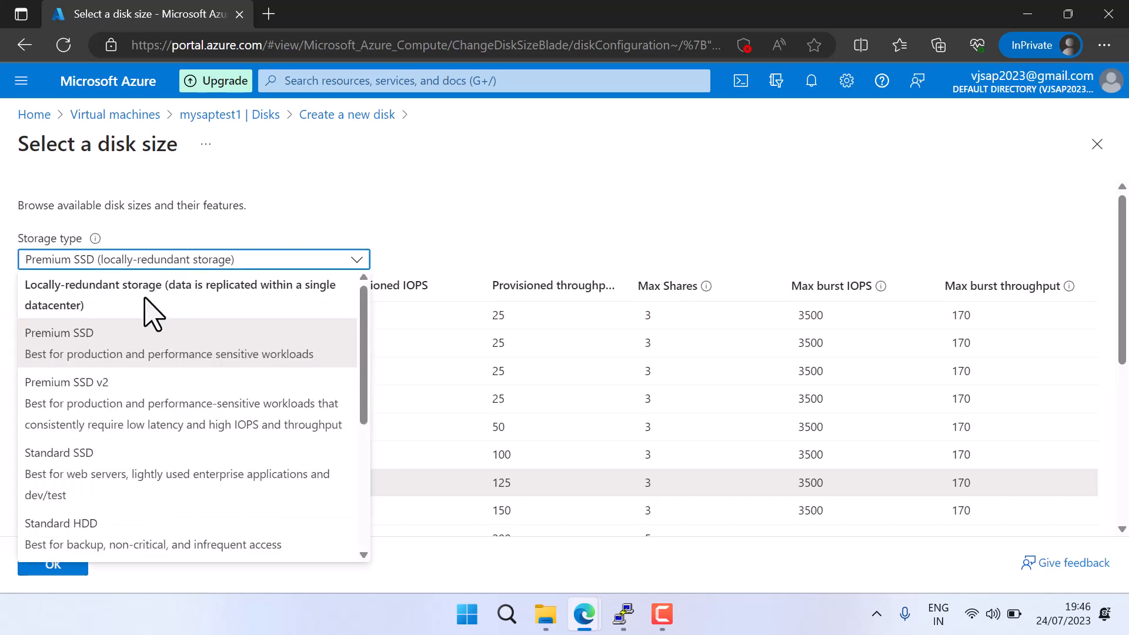
left_click(91, 483)
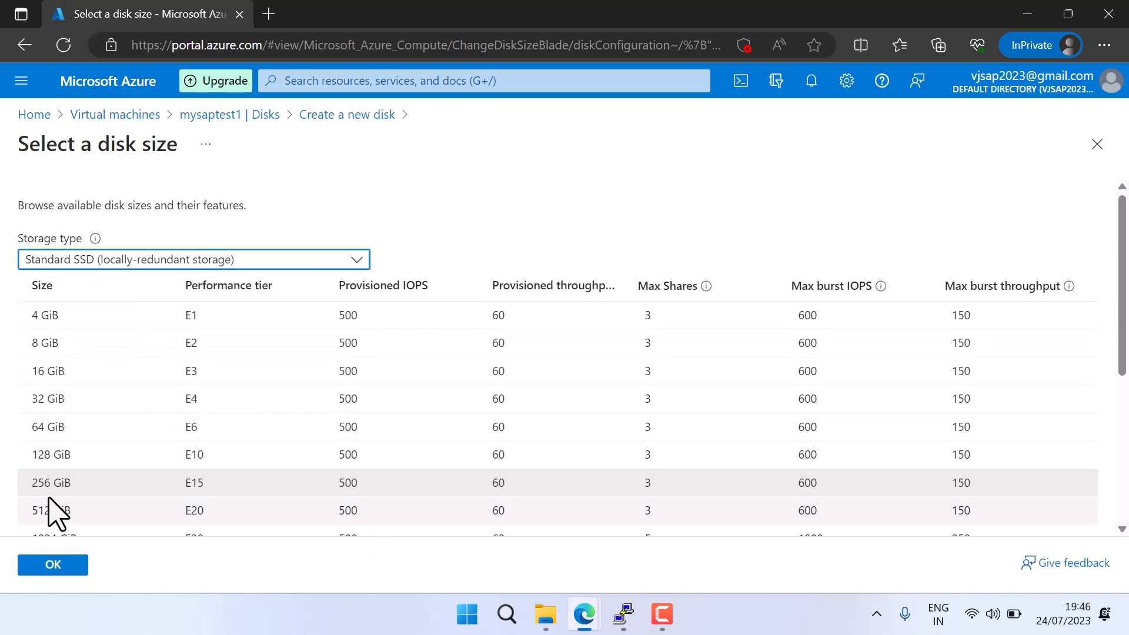
left_click(48, 566)
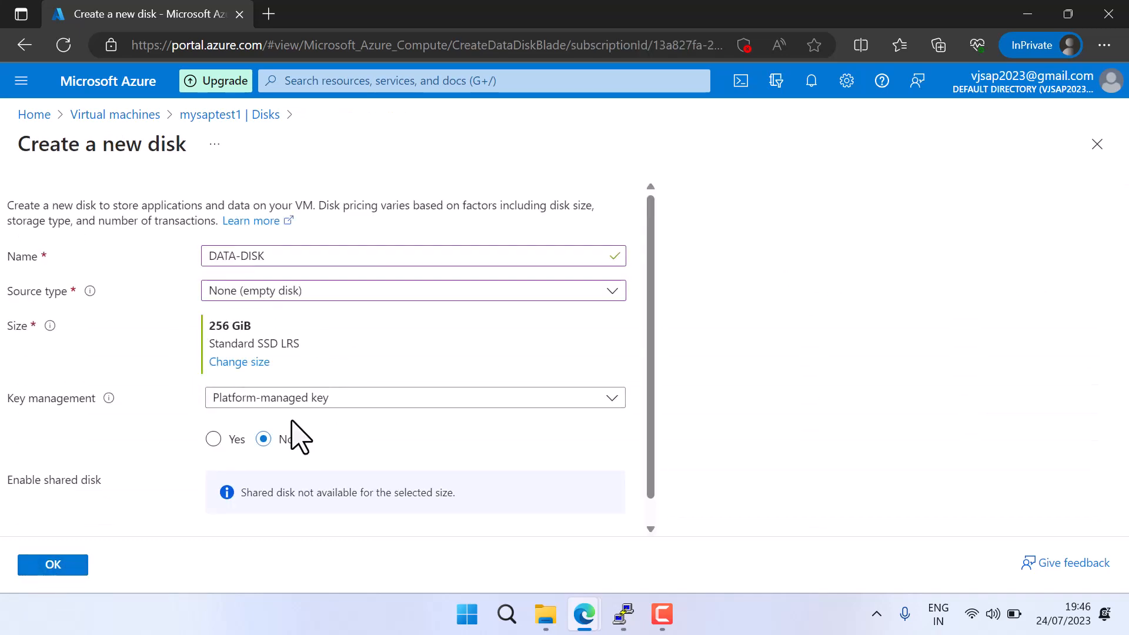
Confirm DATA-DISK's settings, save the disk change to mysaptest1, and reload its Disks page by way of the overview
scroll(295, 433, "down", 2)
left_click(62, 566)
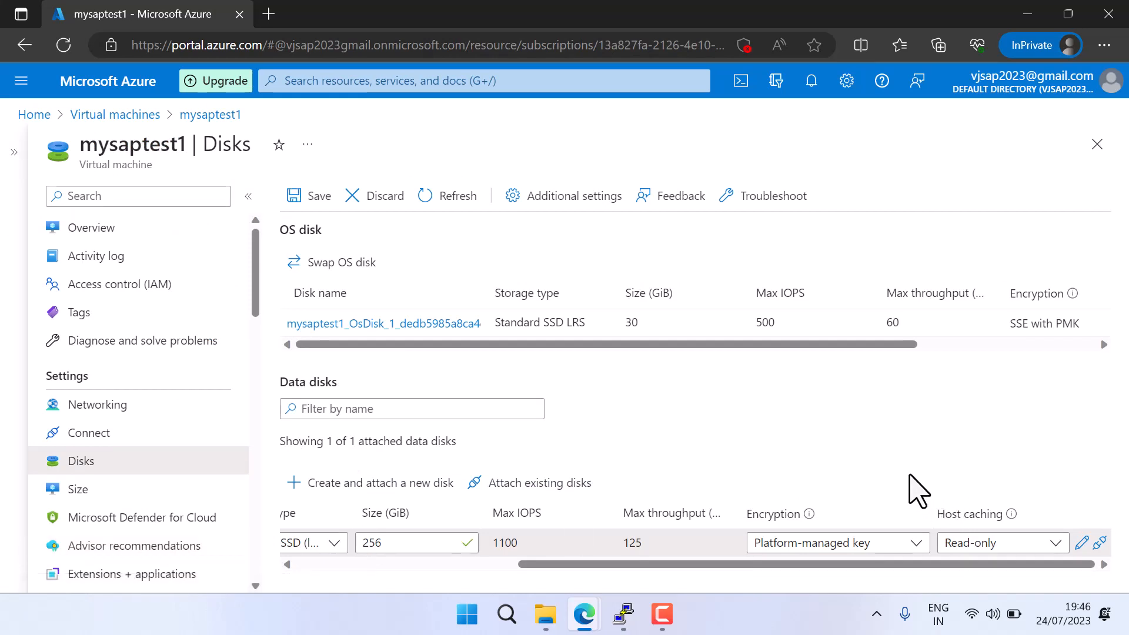
left_click_drag(726, 566, 484, 568)
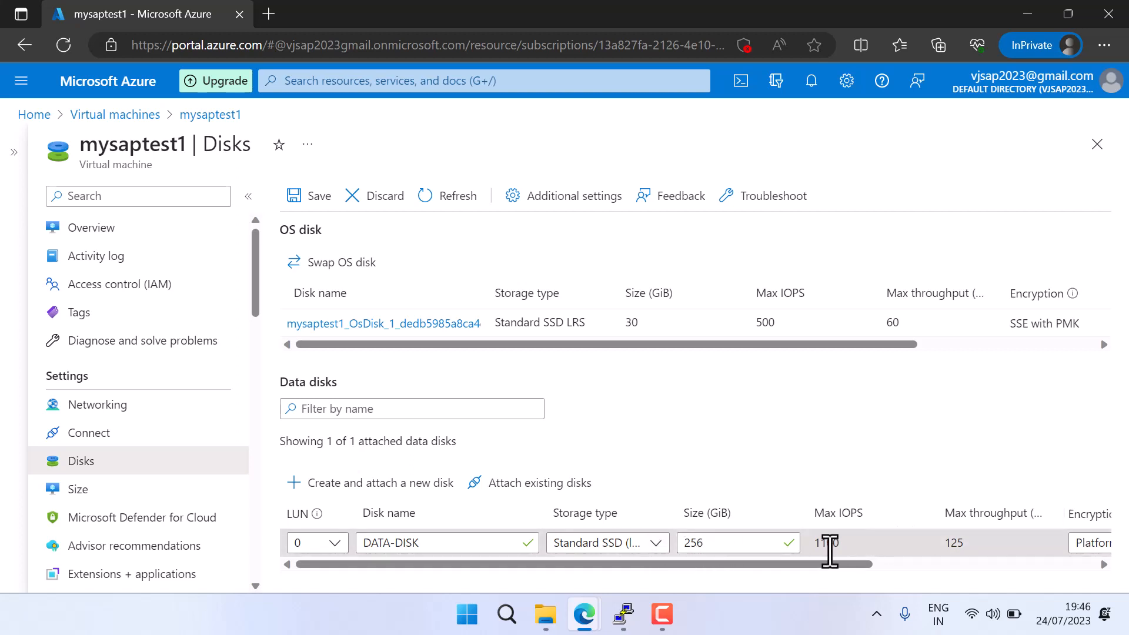
left_click(305, 196)
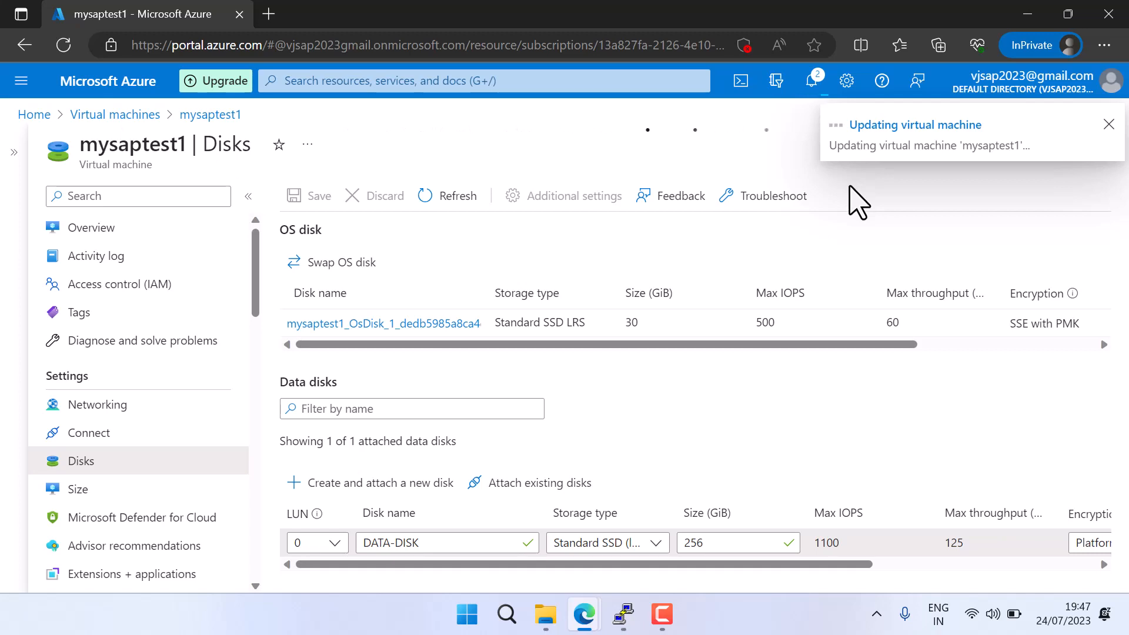
left_click(89, 234)
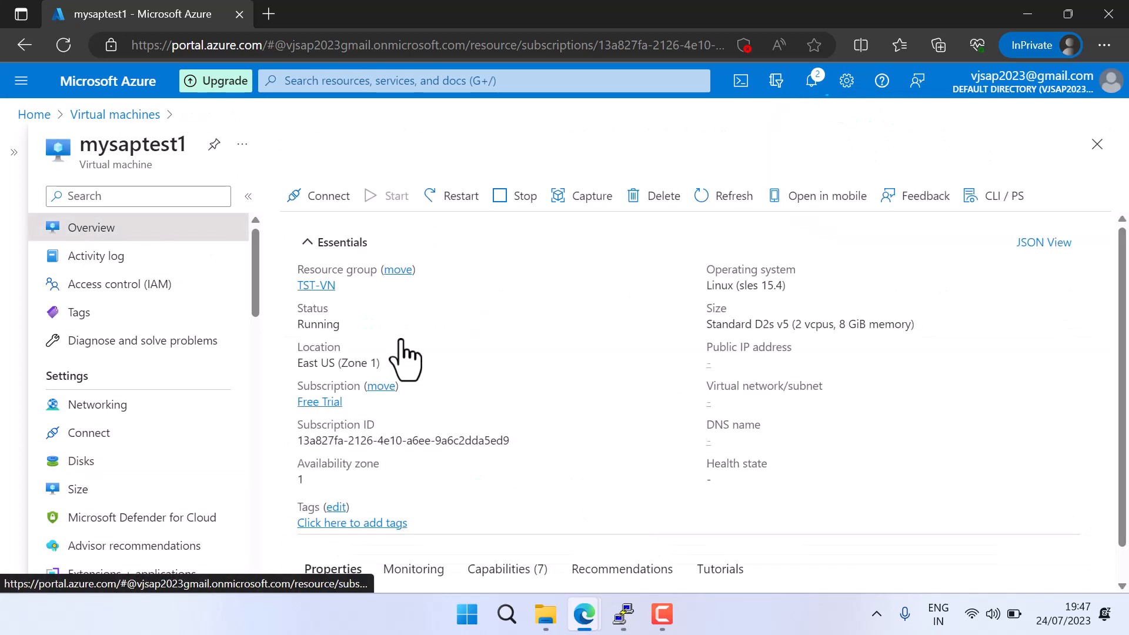
left_click(103, 479)
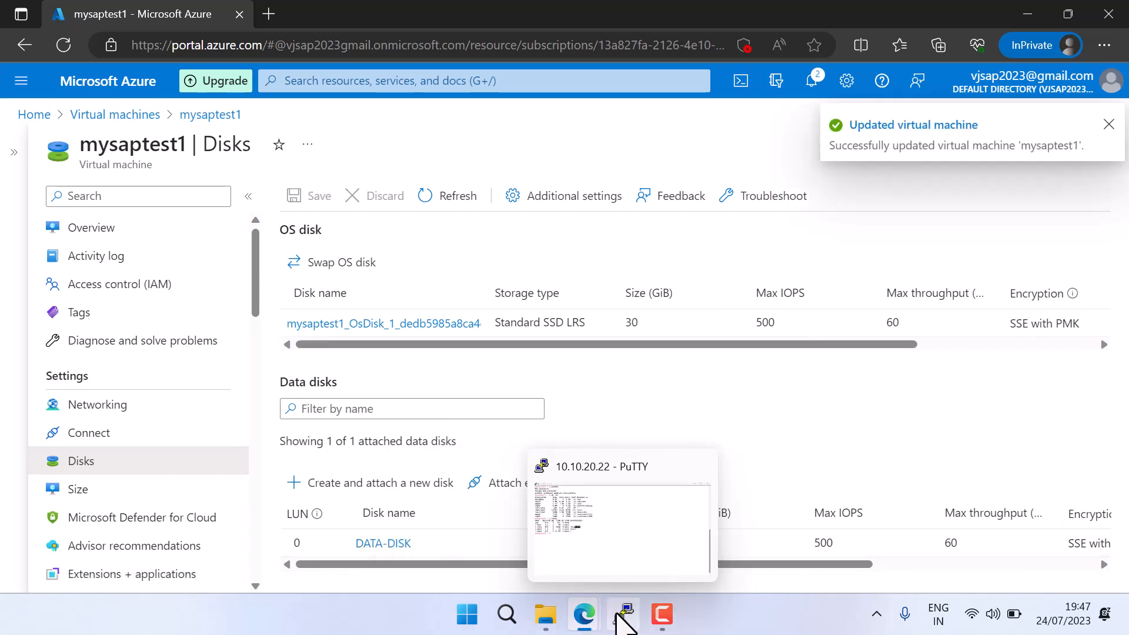
Switch to the PuTTY root session, rerun lsblk, and compare the device lists from before and after attaching the disk
left_click(617, 613)
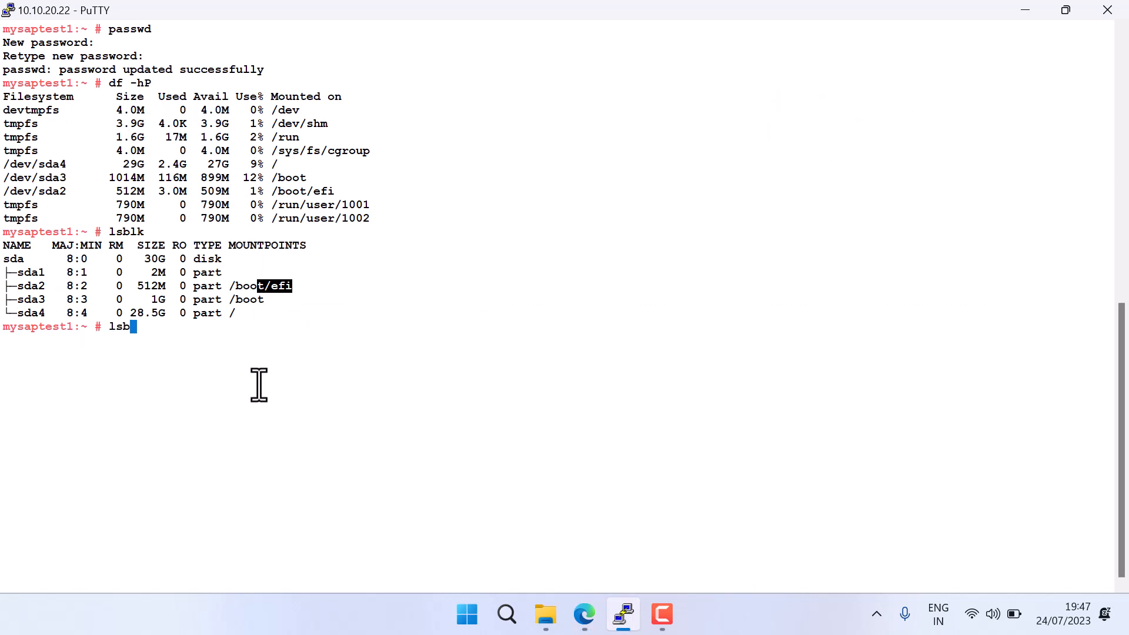
key("Return")
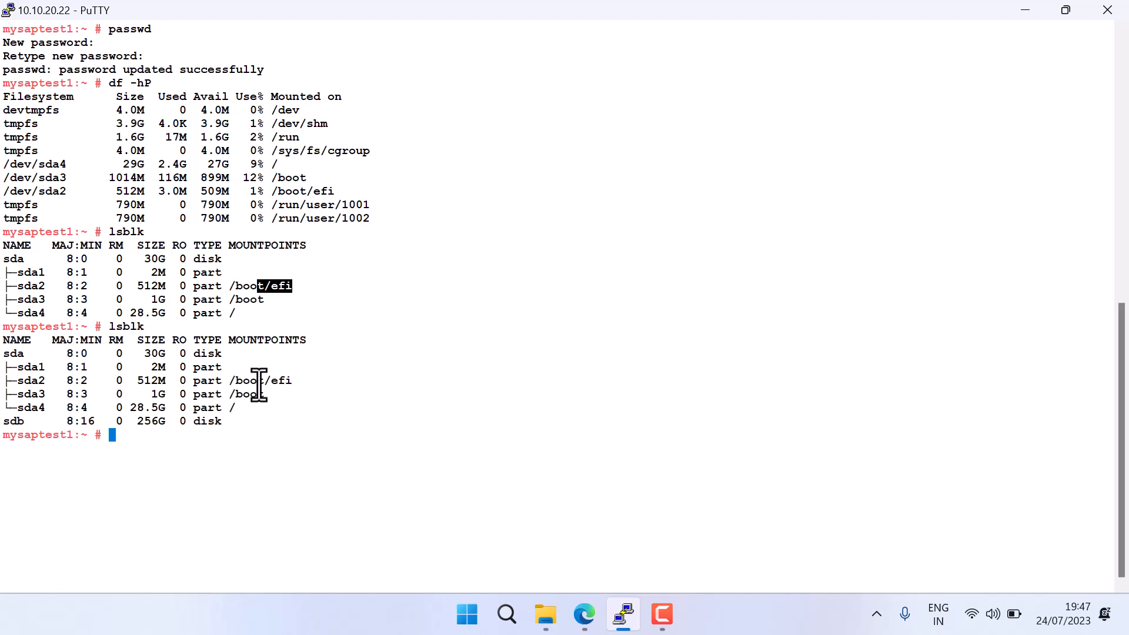
left_click_drag(4, 427, 26, 428)
left_click_drag(10, 263, 274, 311)
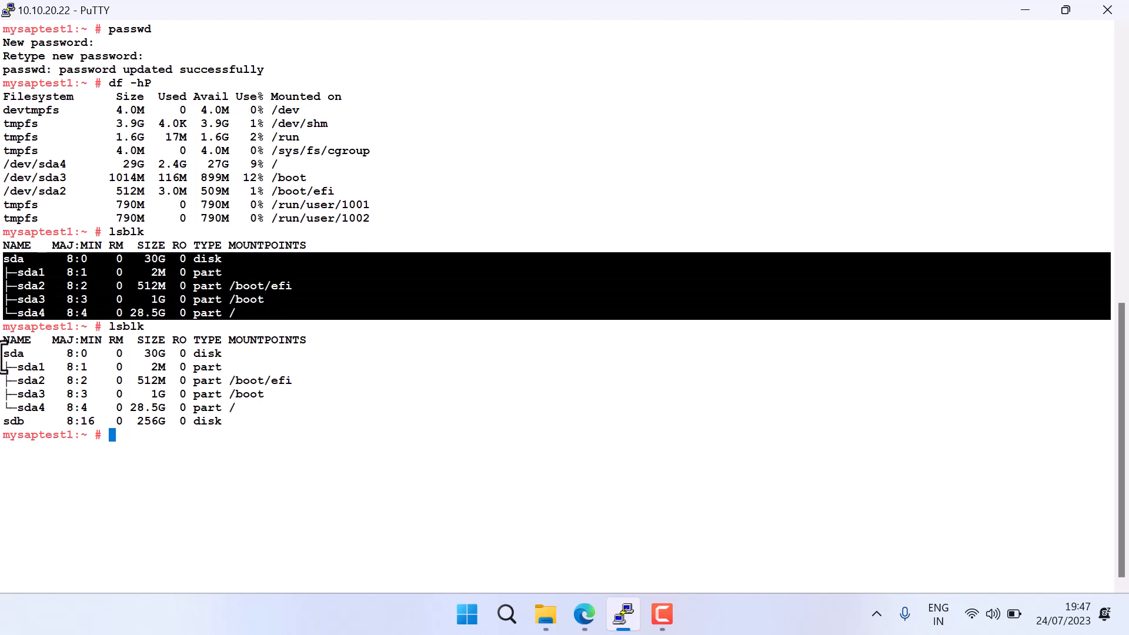
left_click_drag(3, 353, 253, 421)
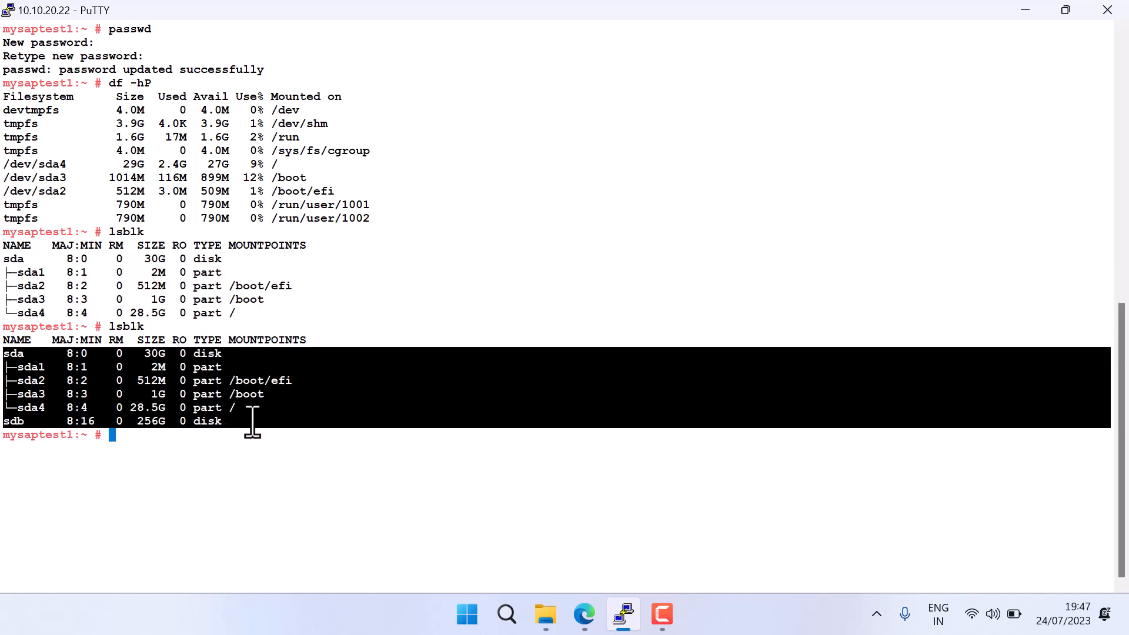
Run df -hP in the root session and check whether the new disk is among the mounted filesystems
left_click(253, 421)
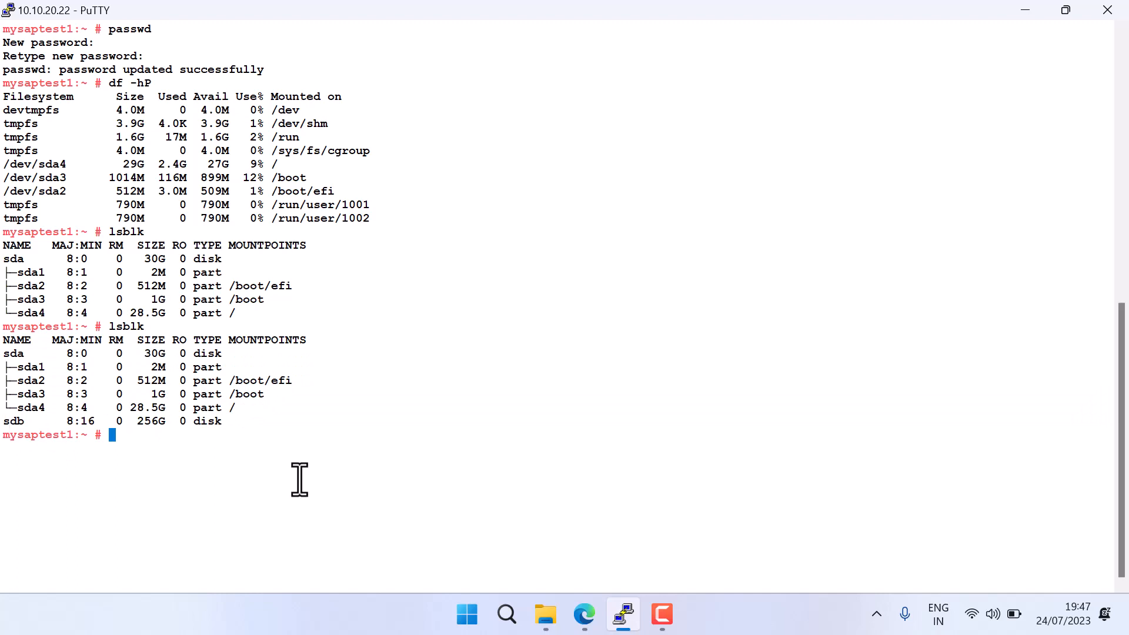
type("P")
key("Return")
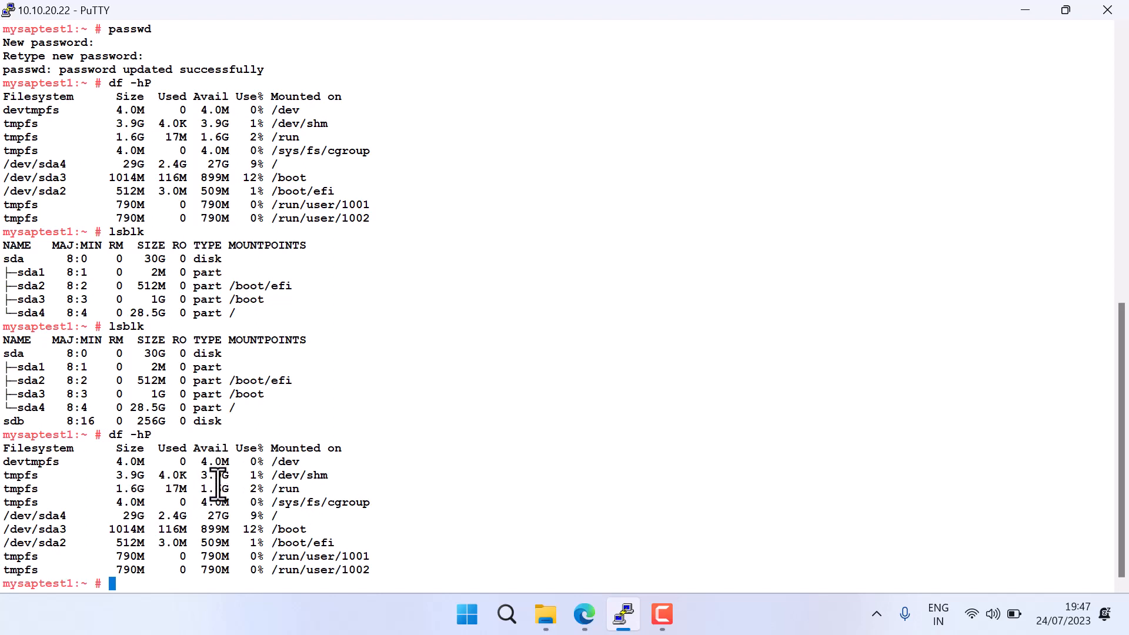
left_click_drag(217, 461, 232, 568)
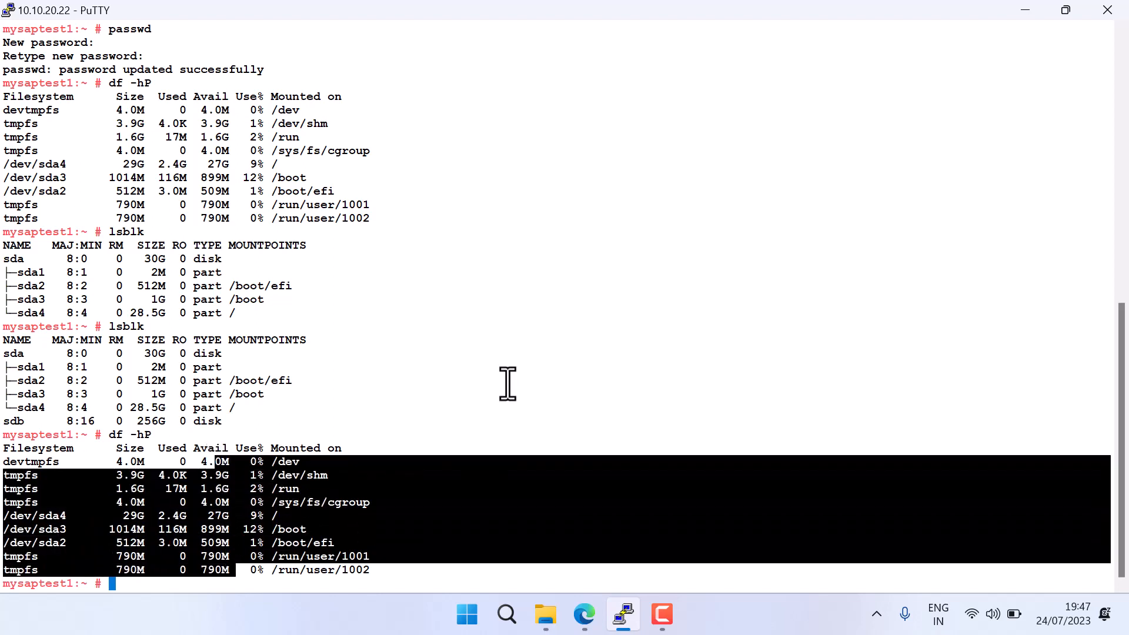
left_click(481, 394)
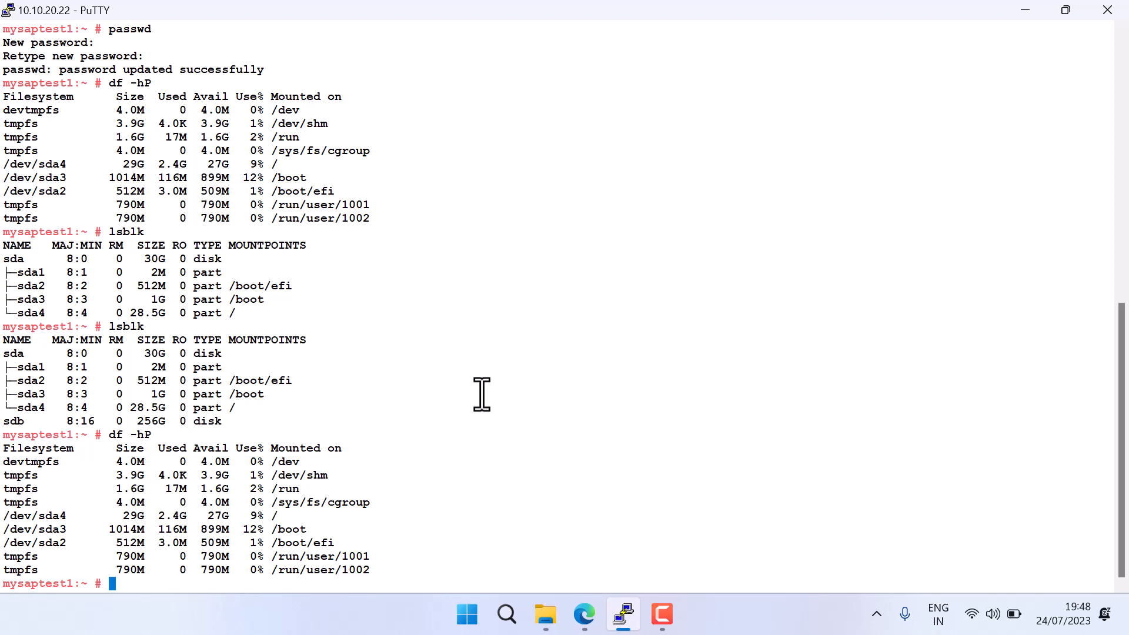
Switch from PuTTY to the Azure portal and open the Virtual machines list
left_click(1026, 11)
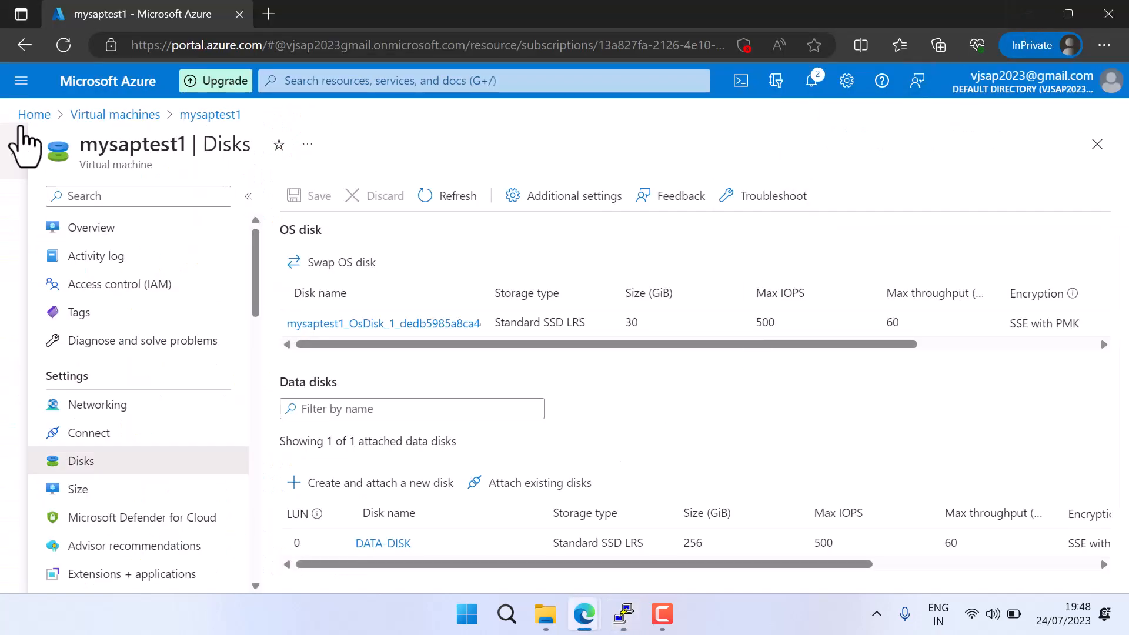
left_click(112, 114)
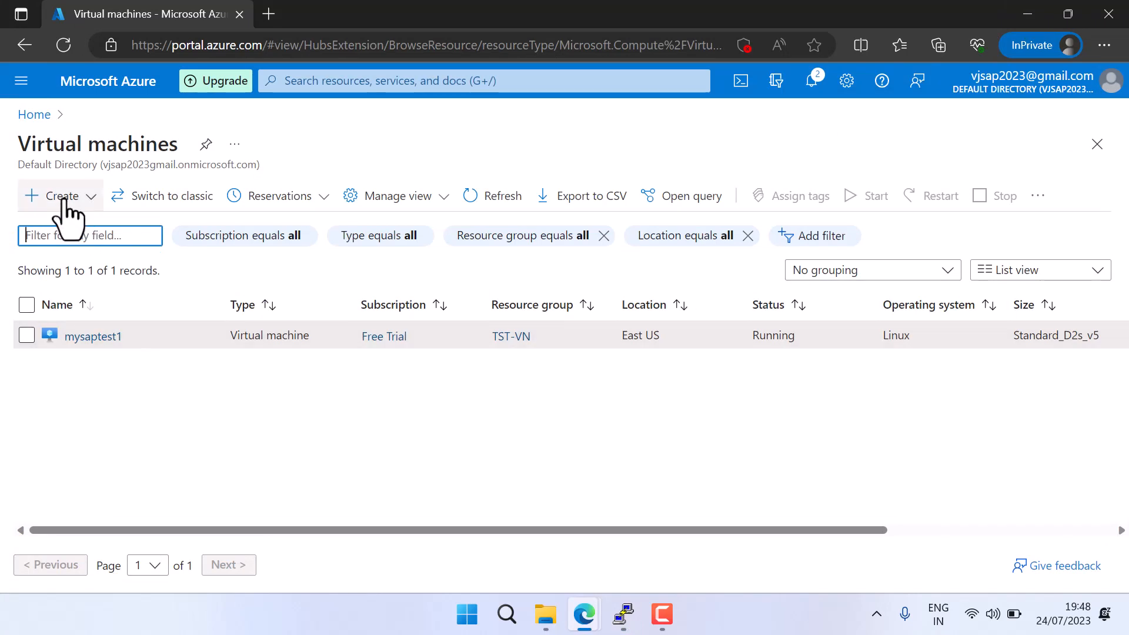
left_click(64, 200)
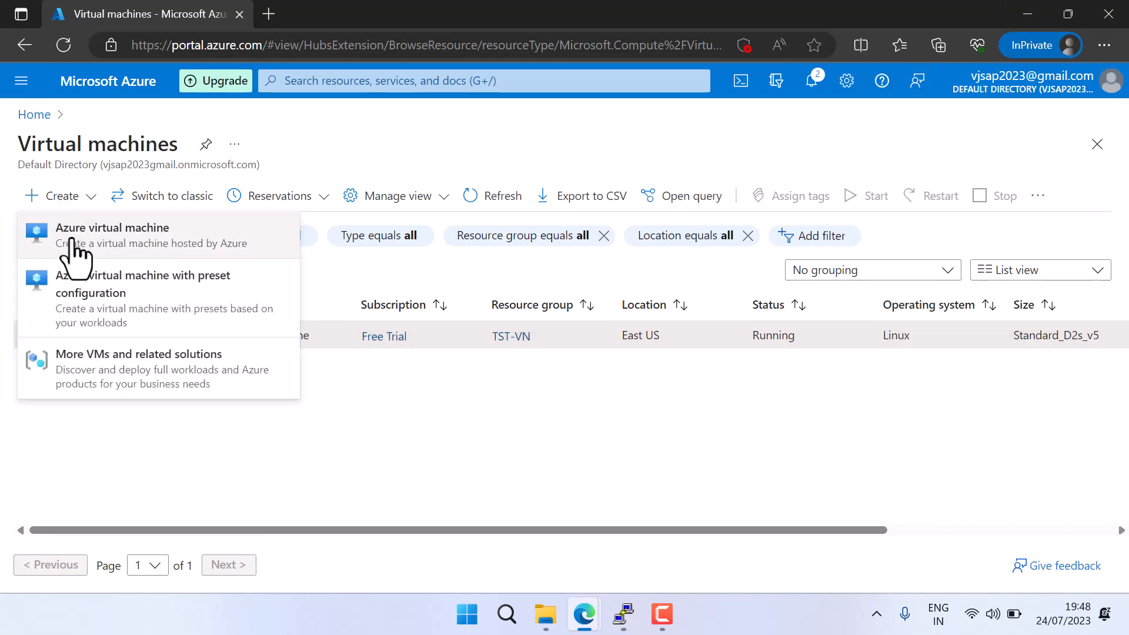
left_click(72, 241)
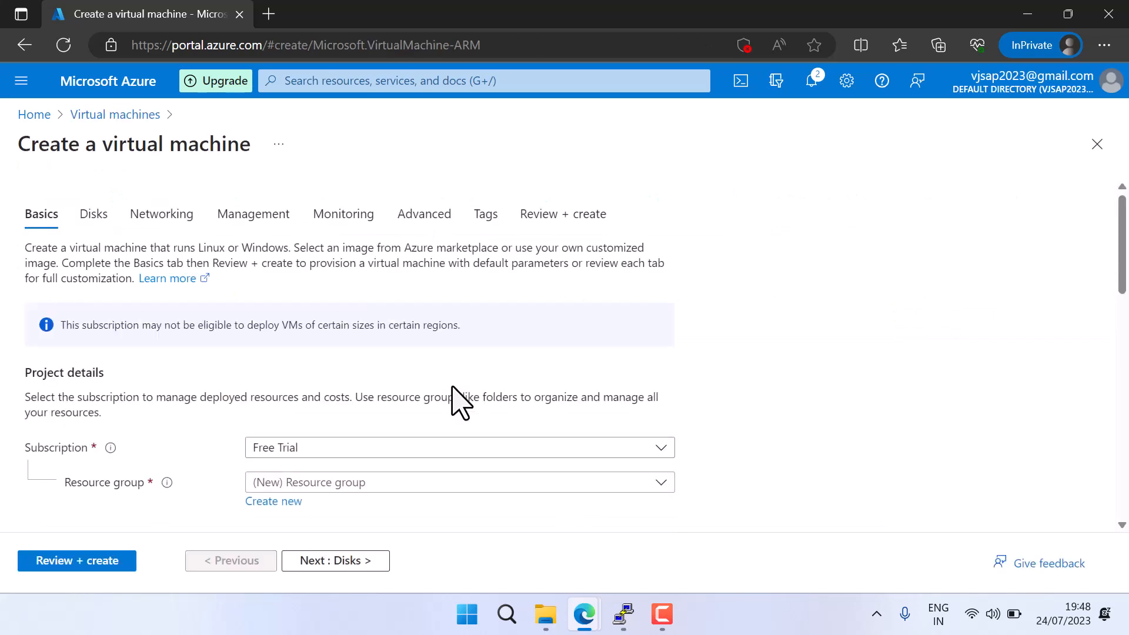
left_click(322, 483)
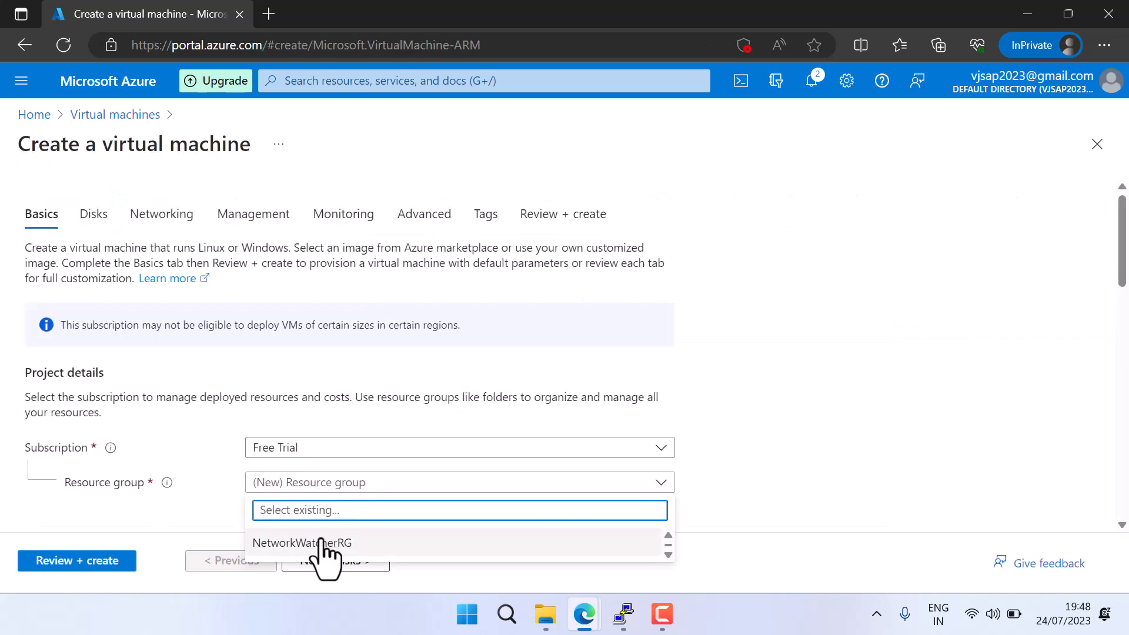
left_click(668, 553)
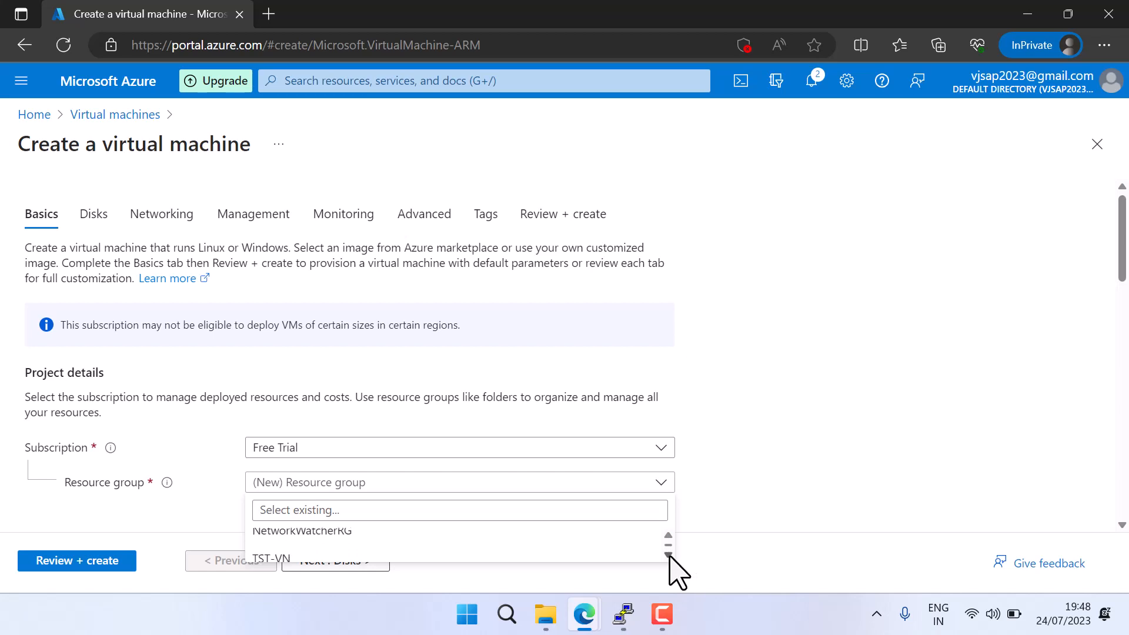
left_click(297, 562)
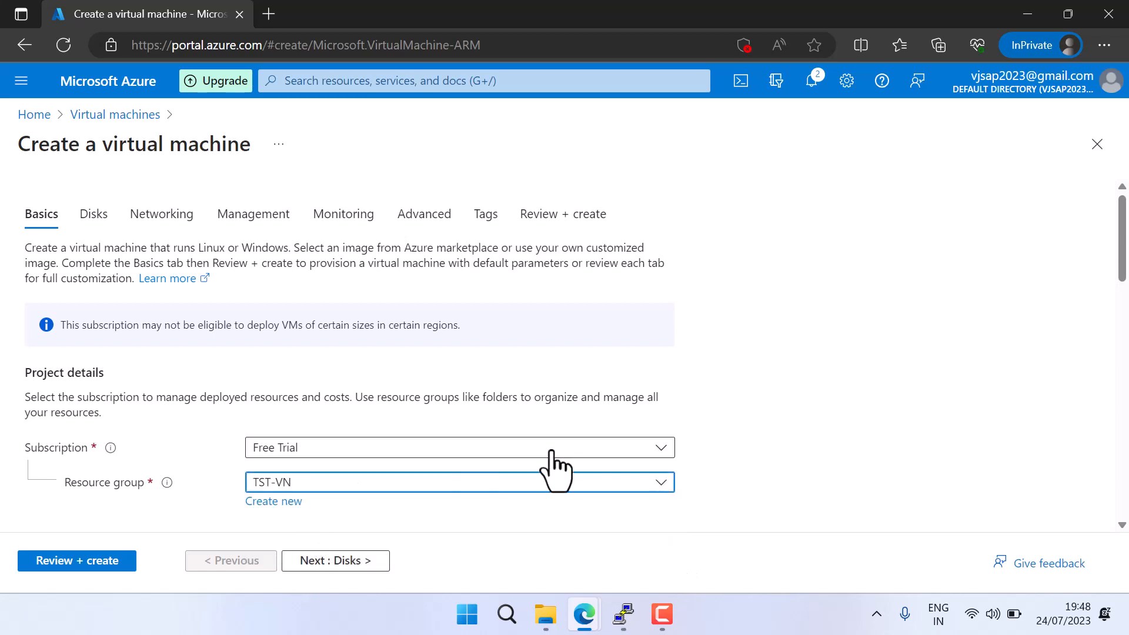
scroll(555, 464, "down", 3)
left_click(320, 354)
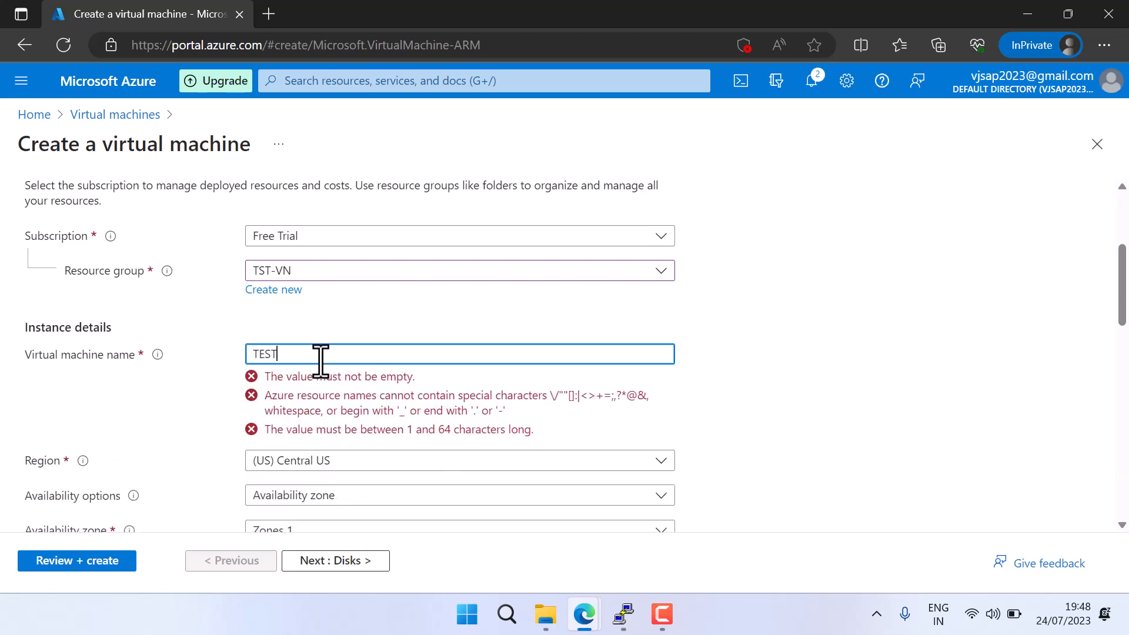
type("T")
key("BackSpace")
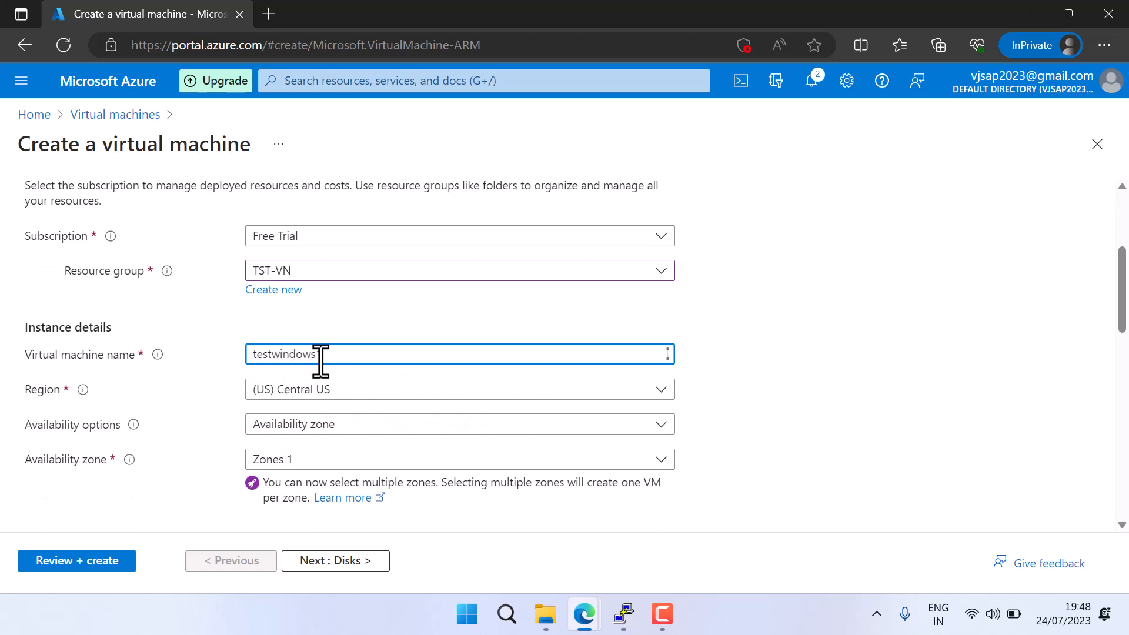
left_click(348, 393)
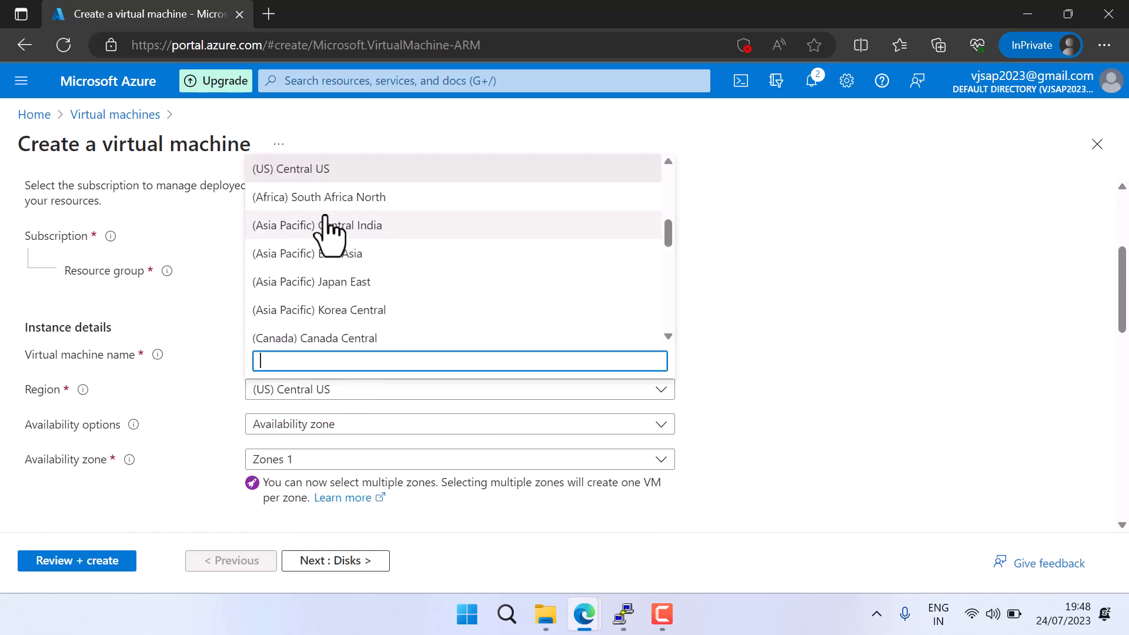
scroll(438, 226, "up", 3)
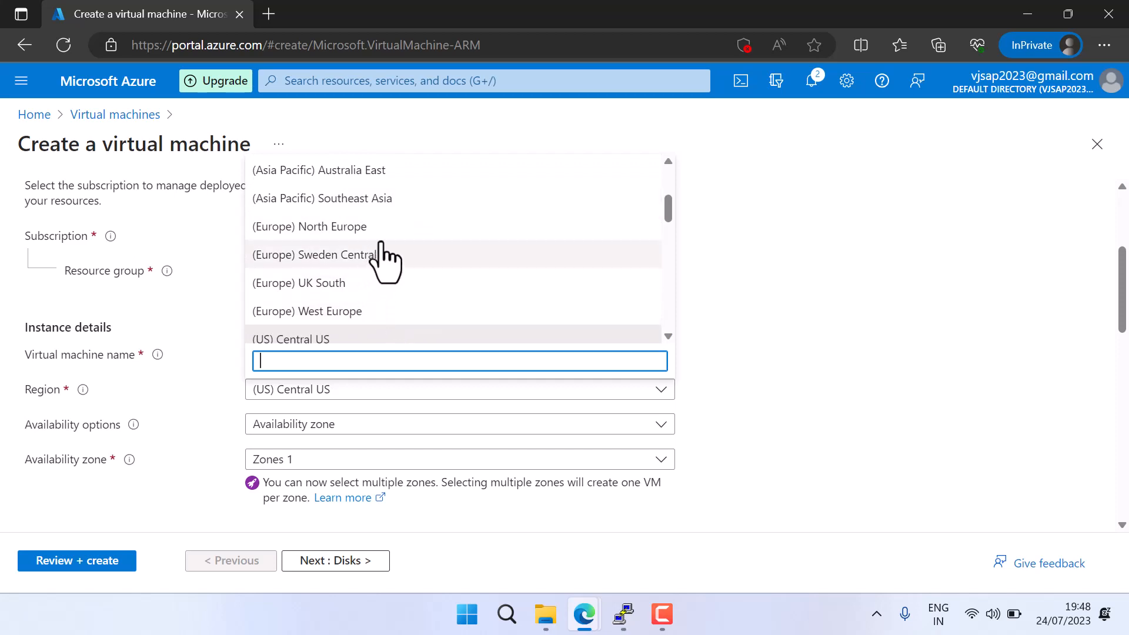
scroll(387, 242, "up", 2)
scroll(388, 235, "up", 3)
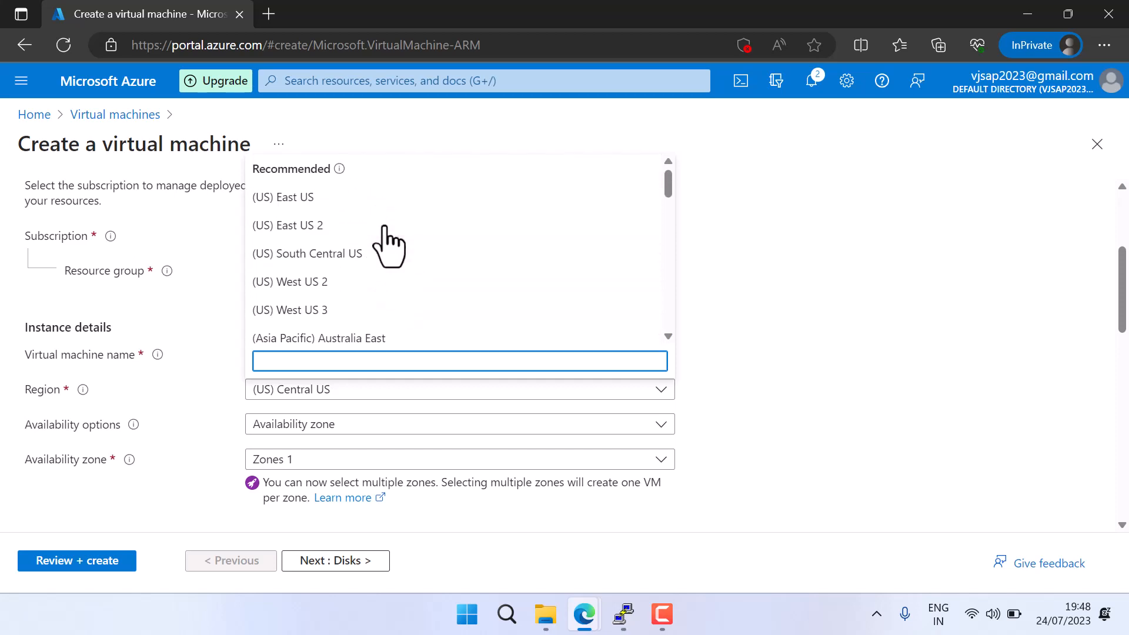
left_click(316, 200)
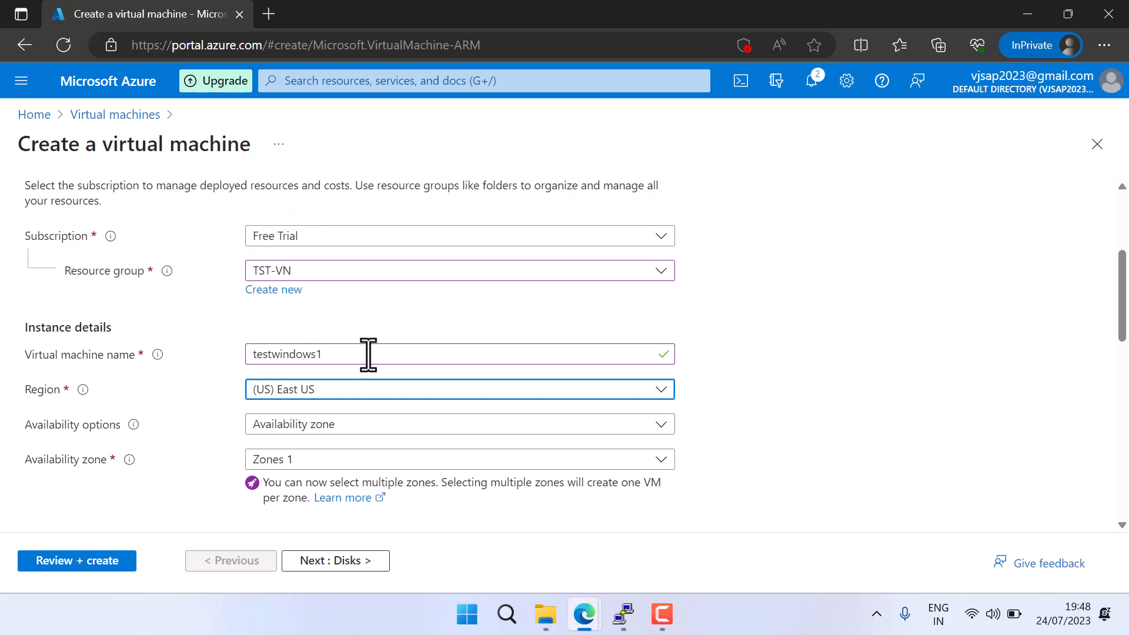
left_click(103, 114)
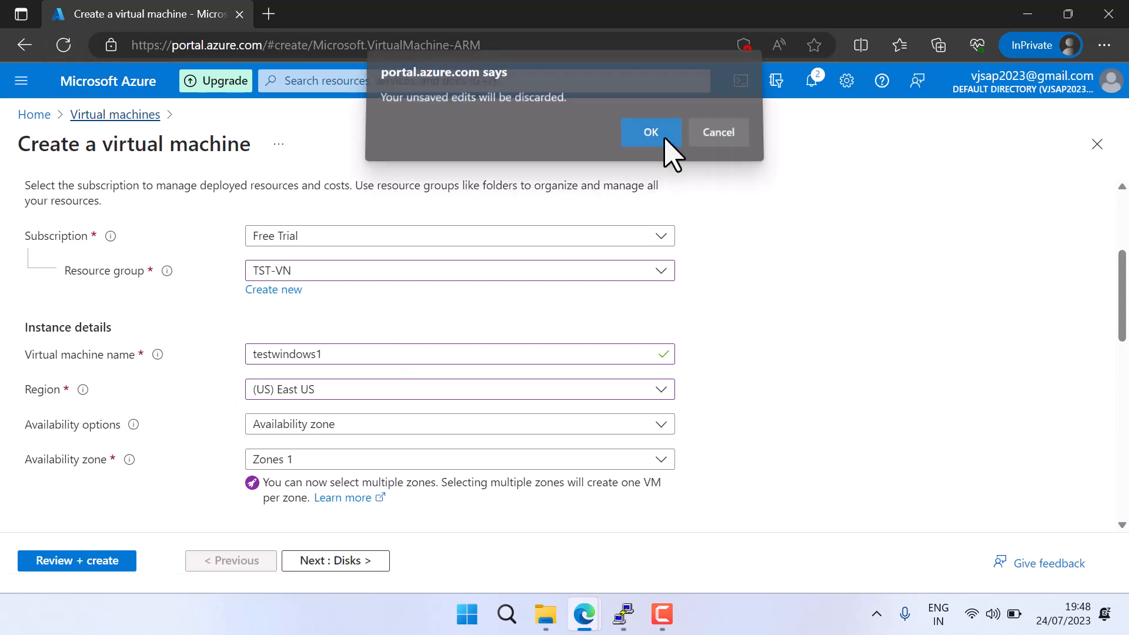
left_click(667, 145)
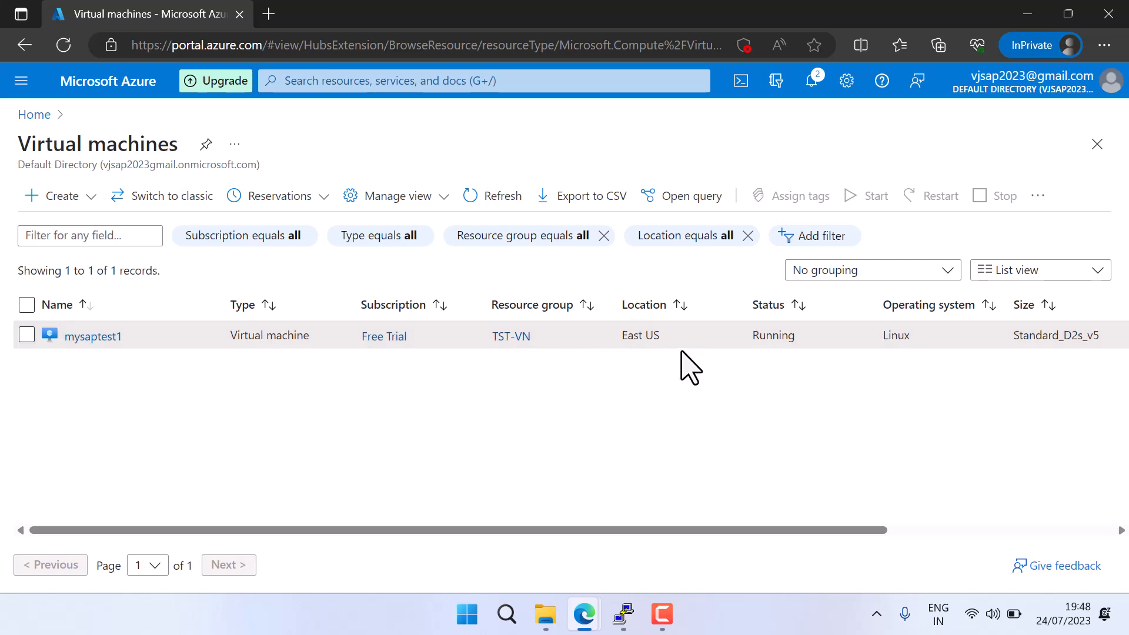
Start creating a new Azure virtual machine and assign it to the existing resource group TST-VN
left_click(41, 203)
left_click(117, 239)
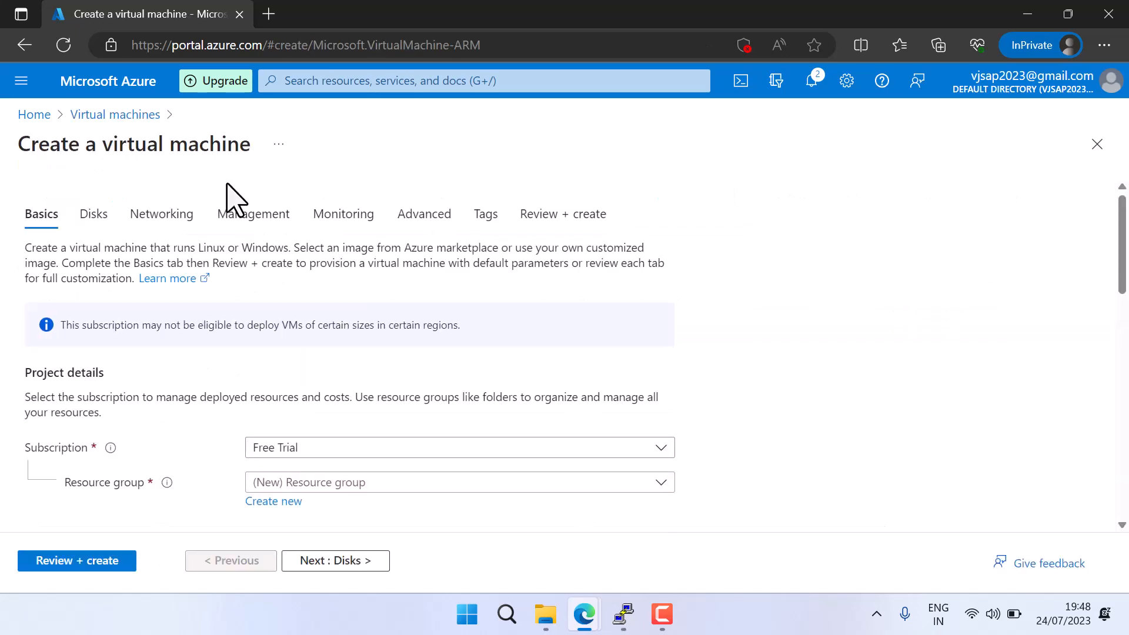
left_click(380, 488)
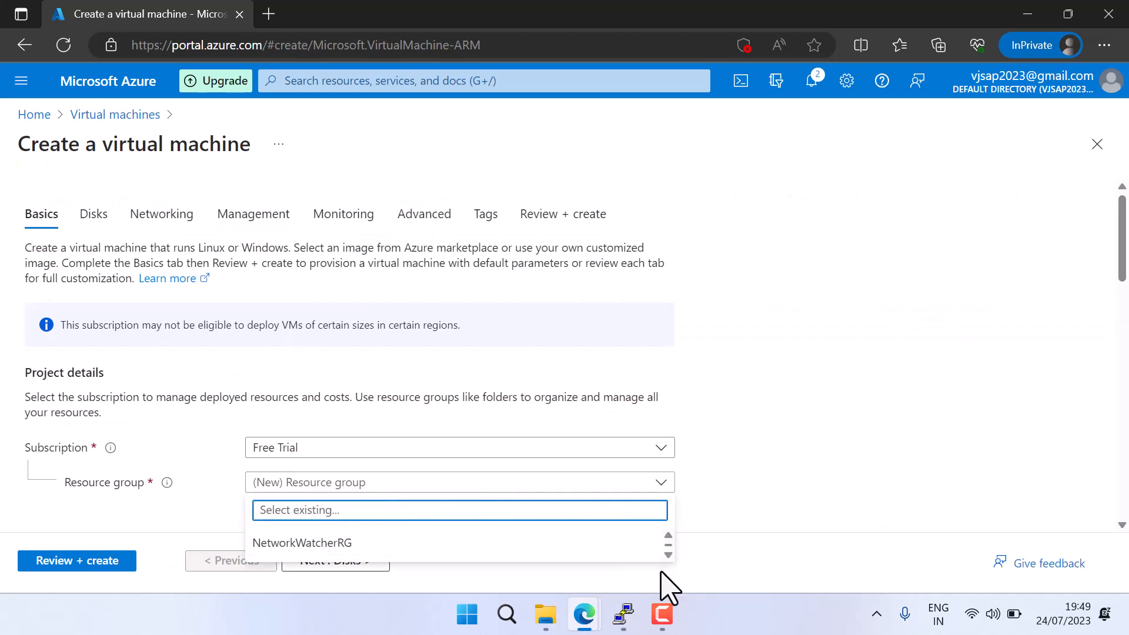
left_click(668, 556)
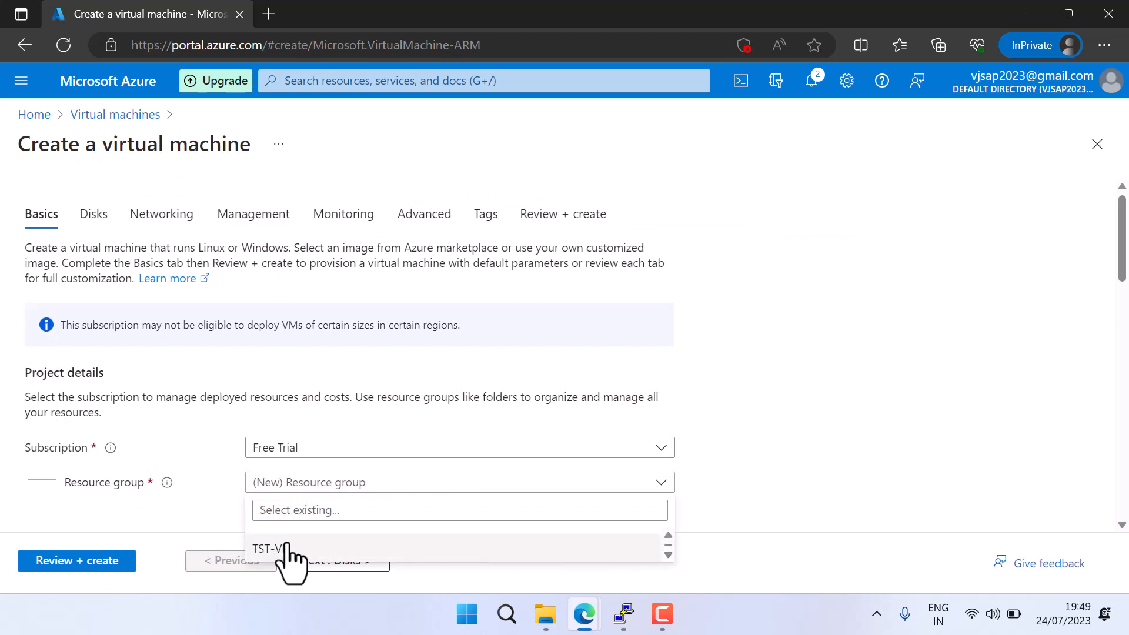
left_click(280, 548)
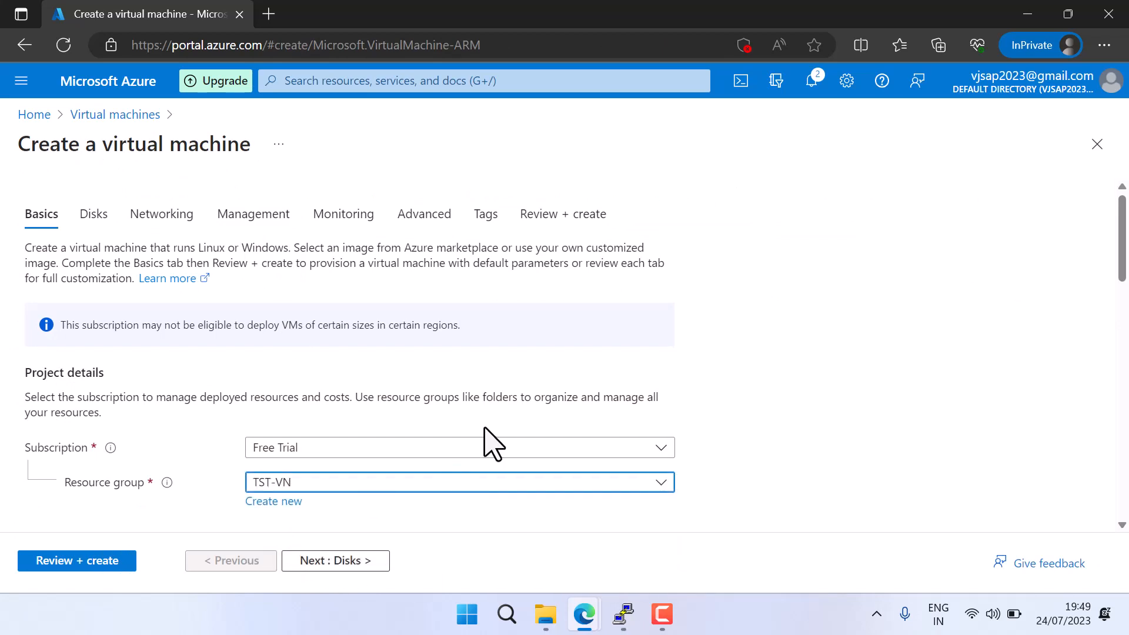
Name the virtual machine testwindows and set its region to (US) East US
scroll(385, 382, "down", 5)
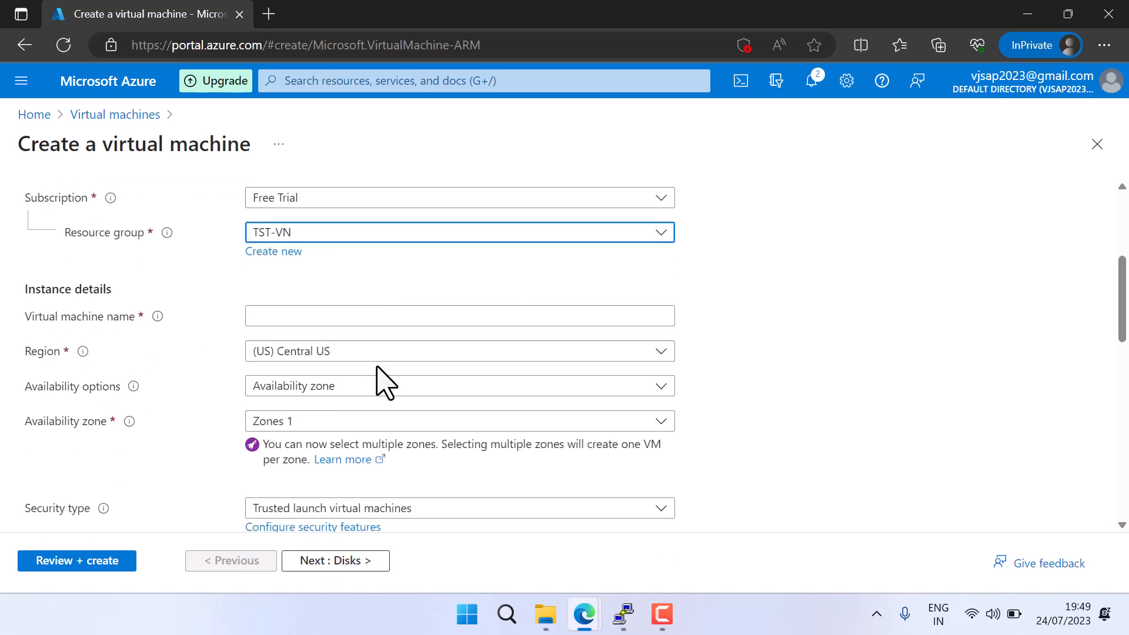
left_click(352, 306)
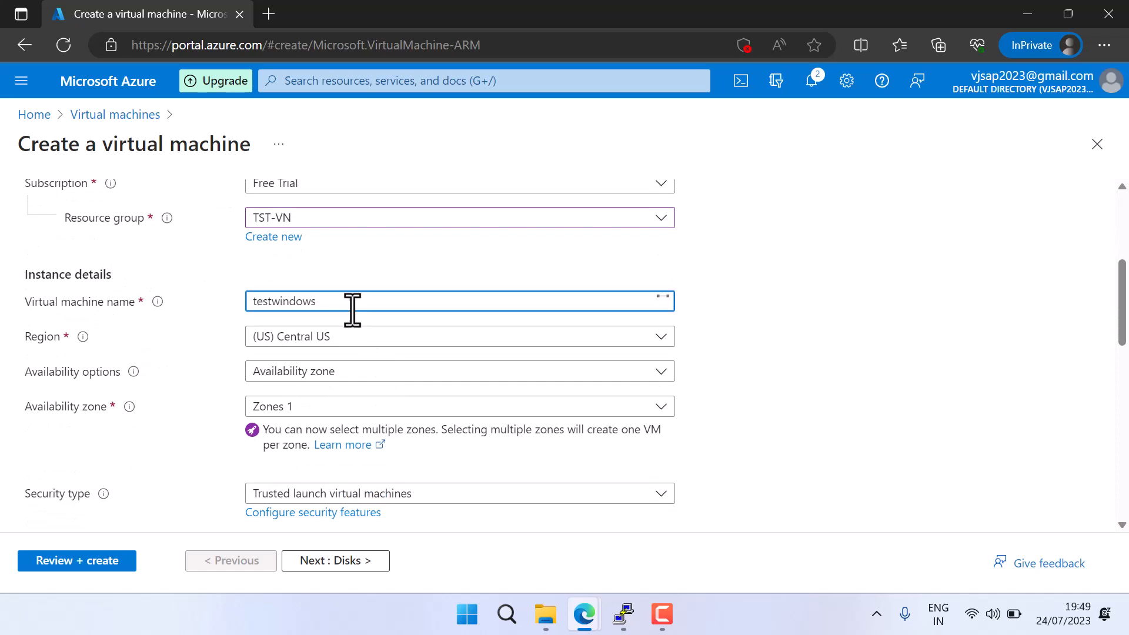
left_click(359, 338)
left_click_drag(675, 465, 676, 408)
left_click(307, 418)
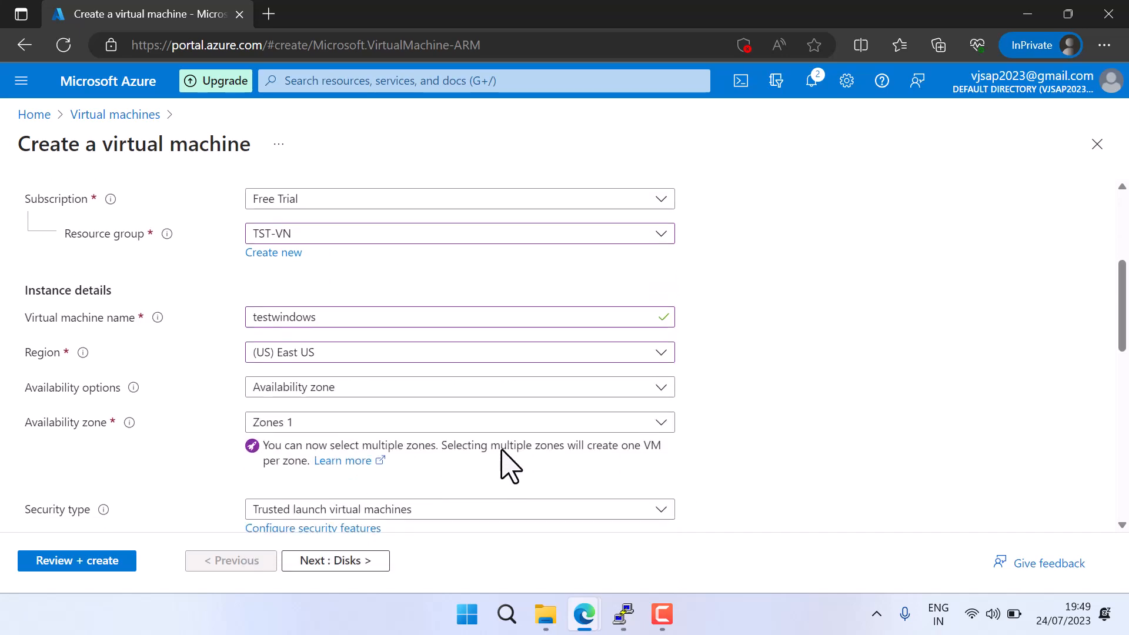
Choose Windows Server 2016 Datacenter - x64 Gen2 as the image for the testwindows machine
scroll(509, 468, "down", 5)
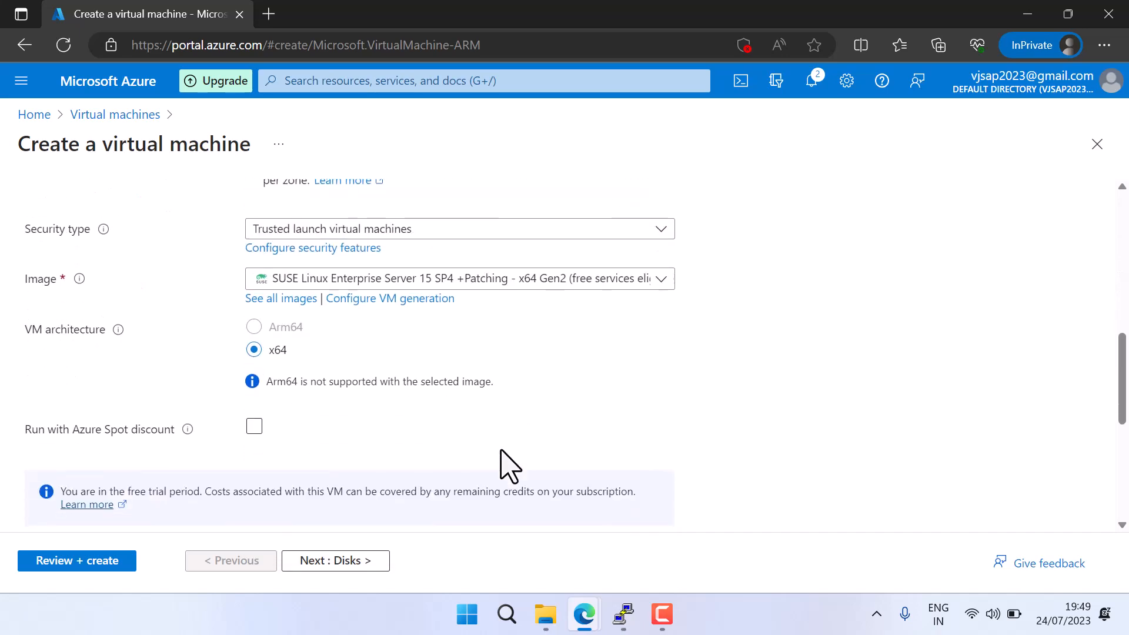
left_click(372, 279)
scroll(461, 438, "down", 3)
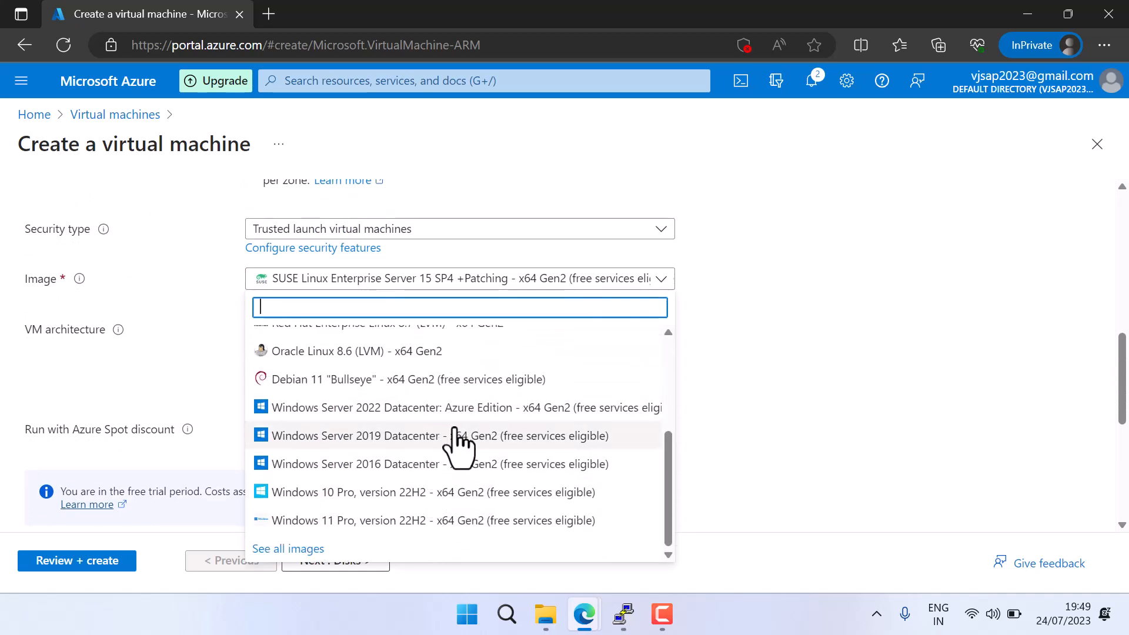
left_click(396, 454)
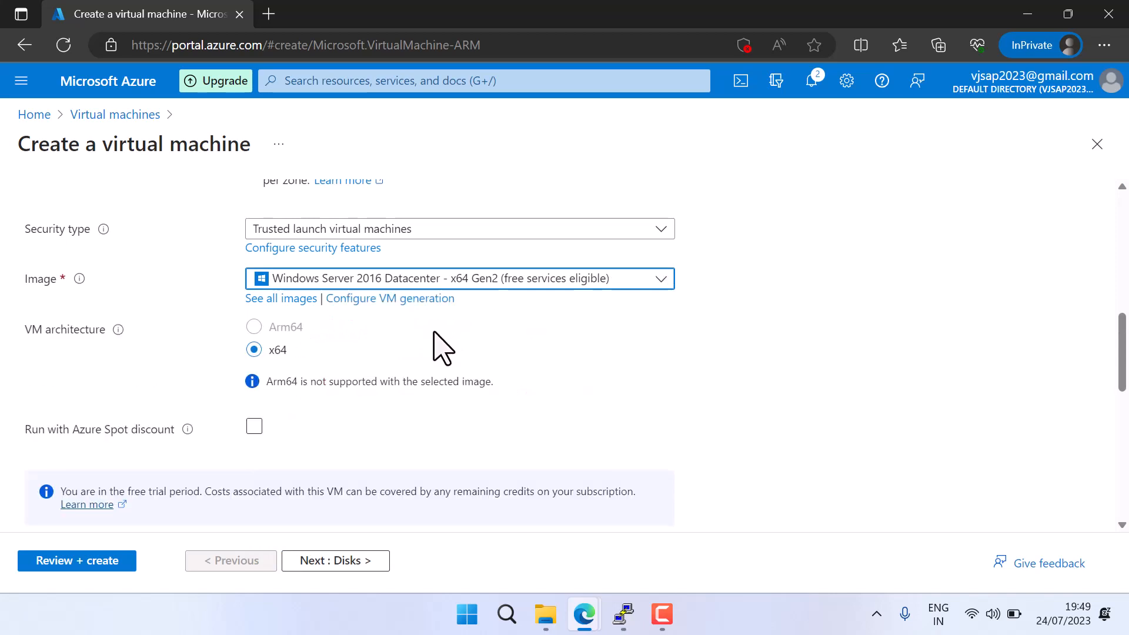
Open the full list of VM sizes and examine the D-Series v5, D-Series v4, B-Series v2 and E-Series v5 options
scroll(468, 368, "down", 5)
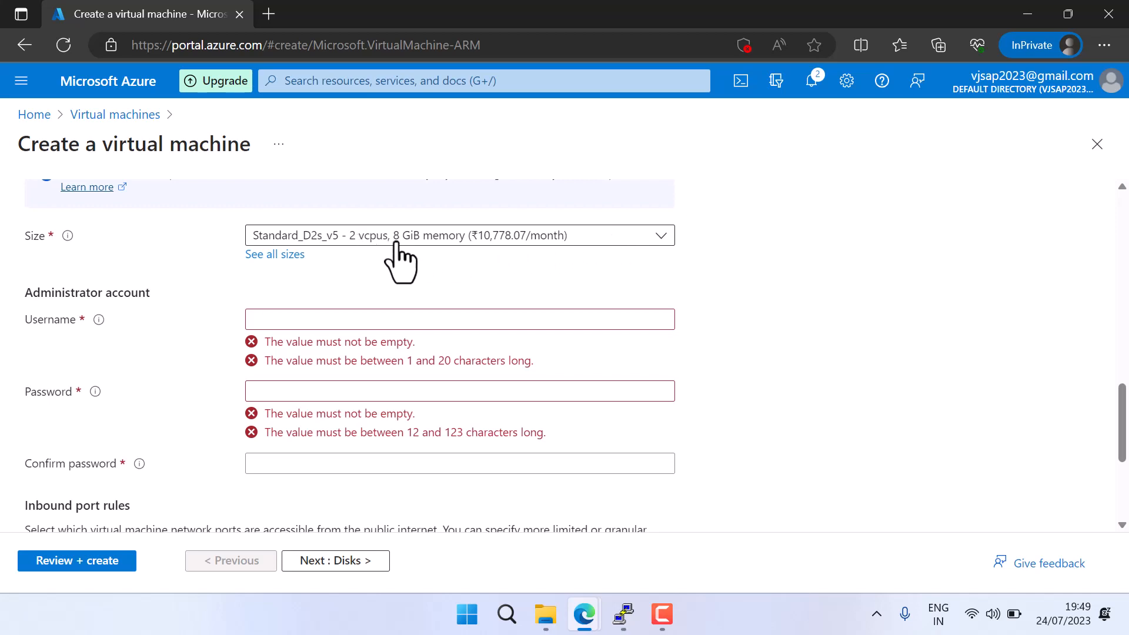
left_click(661, 235)
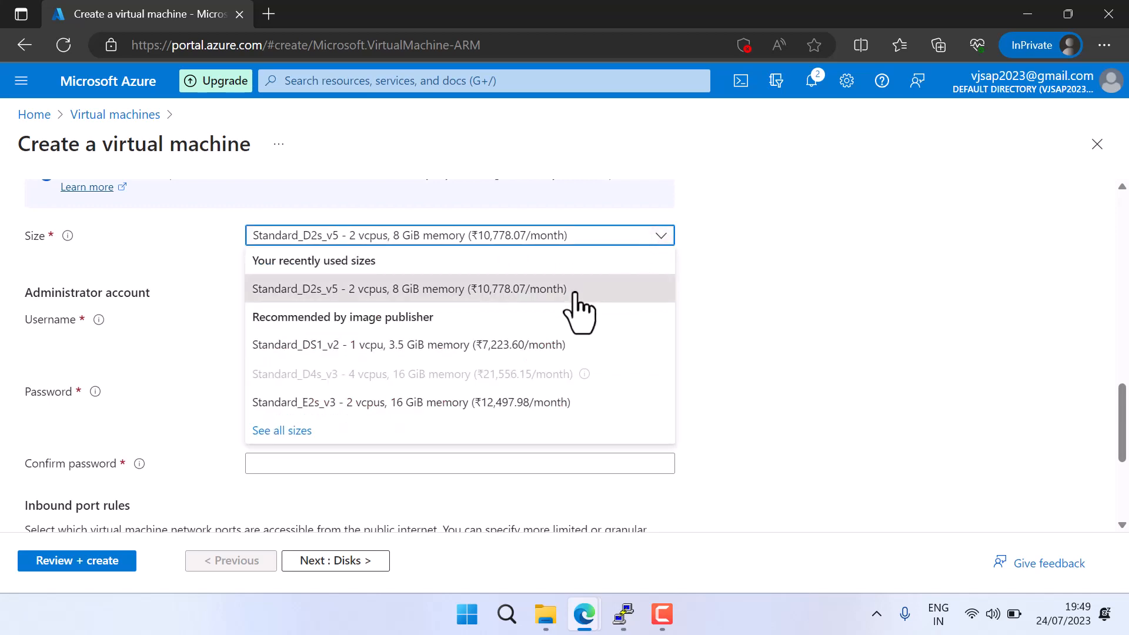
left_click(294, 431)
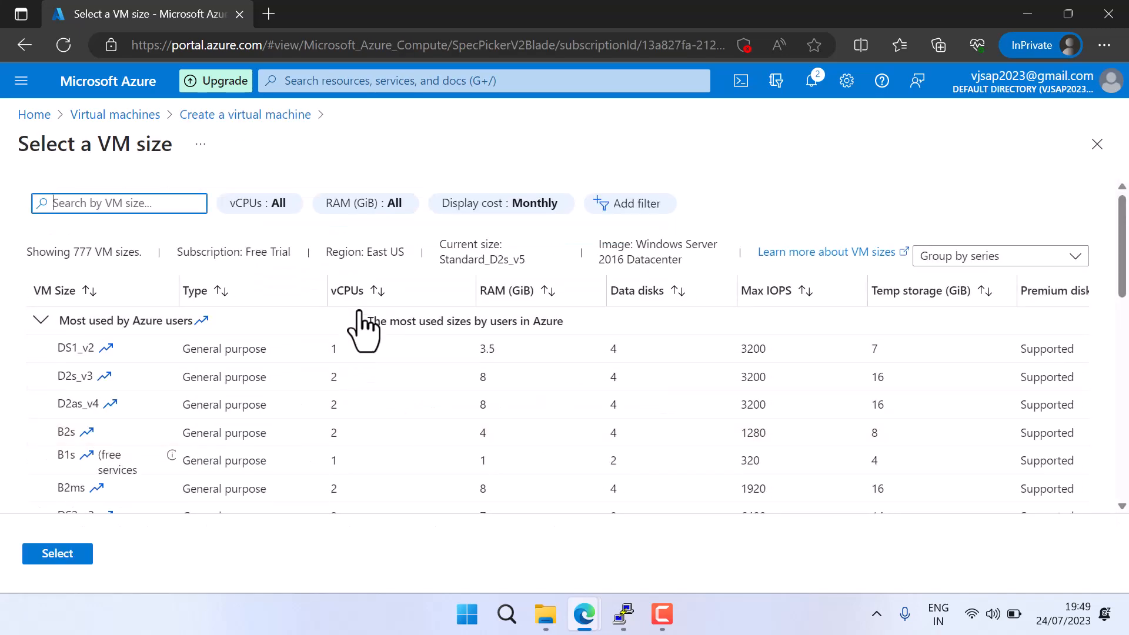
scroll(184, 429, "down", 5)
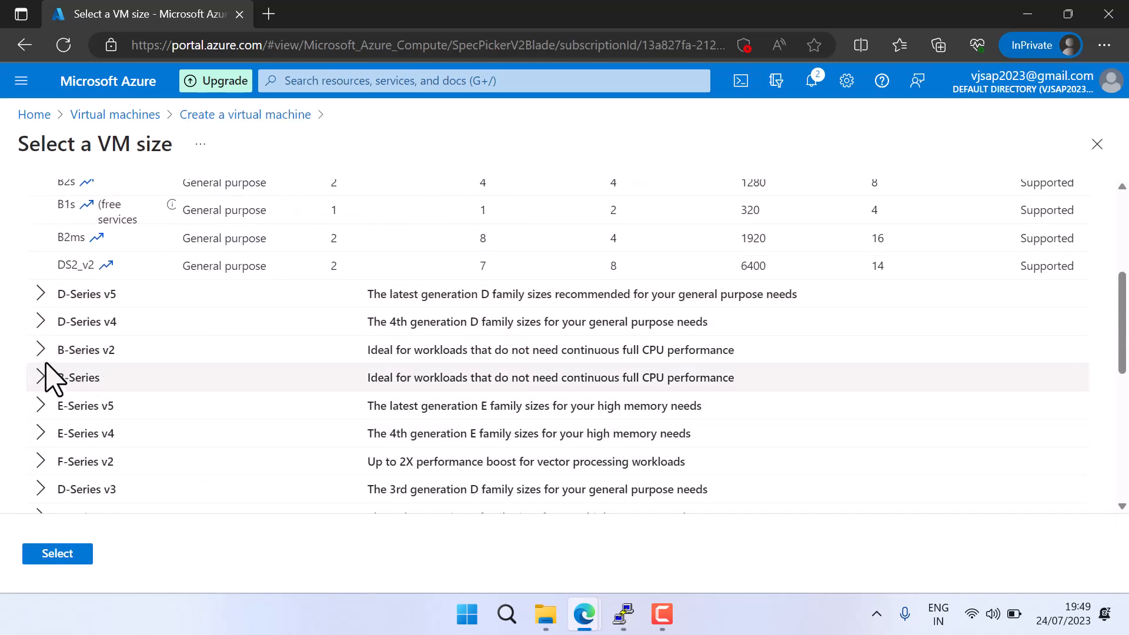
left_click(40, 294)
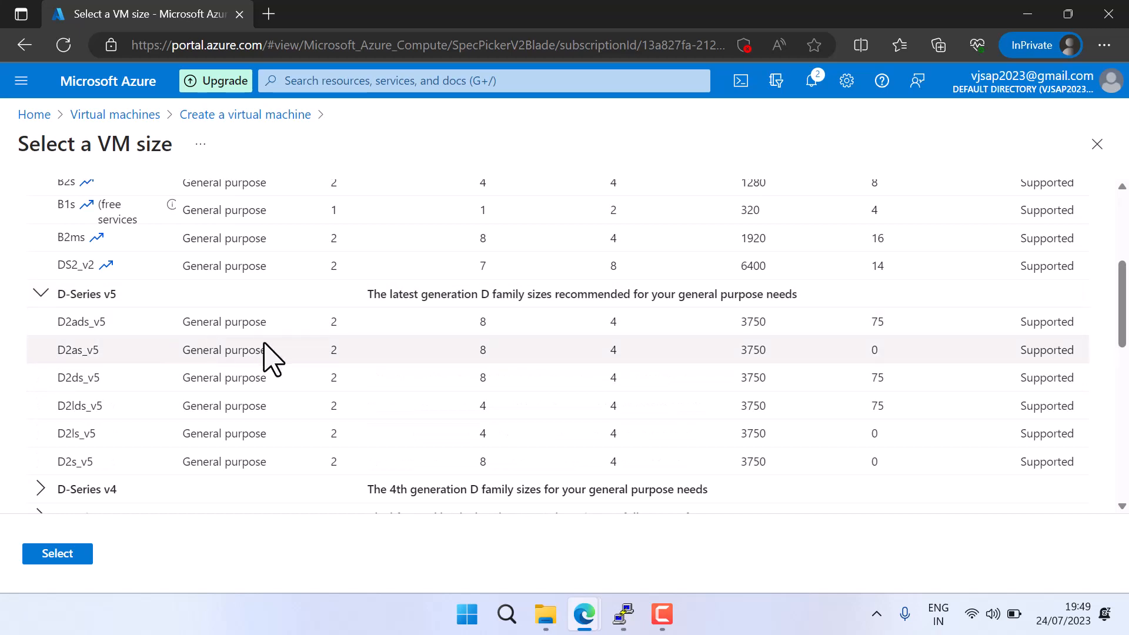
scroll(269, 358, "down", 1)
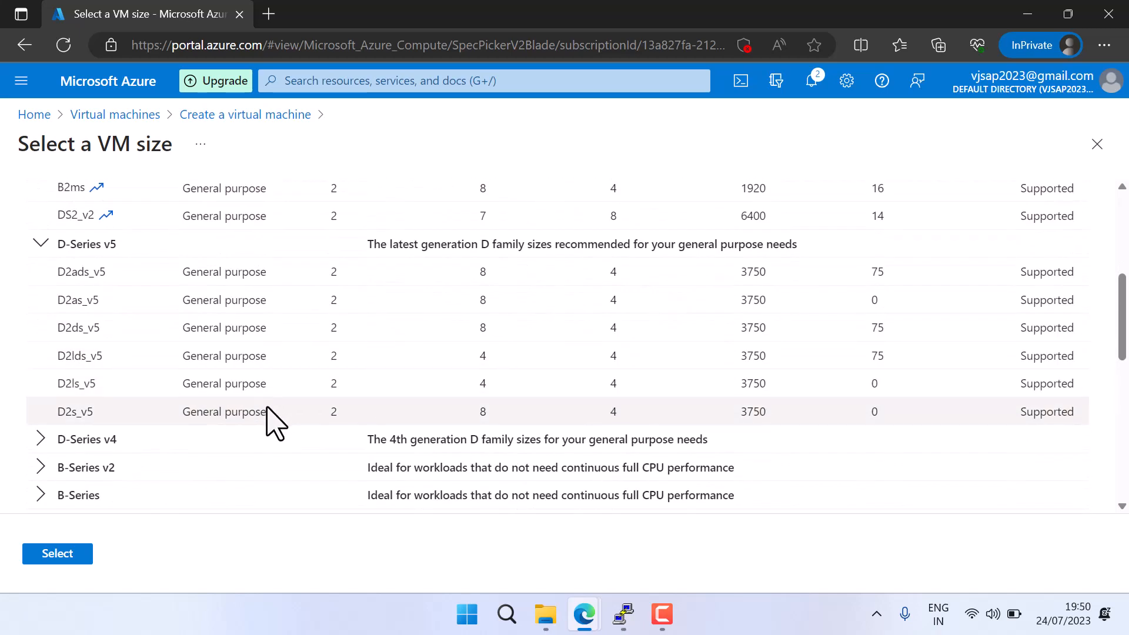
scroll(272, 423, "down", 3)
left_click(40, 290)
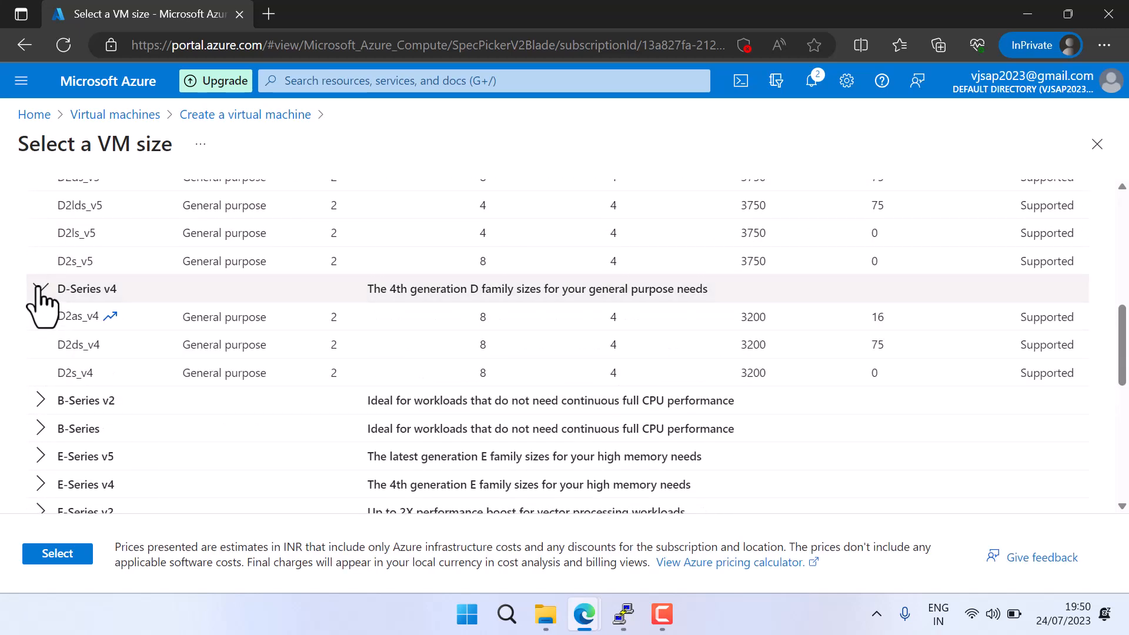
left_click(38, 401)
scroll(106, 382, "down", 4)
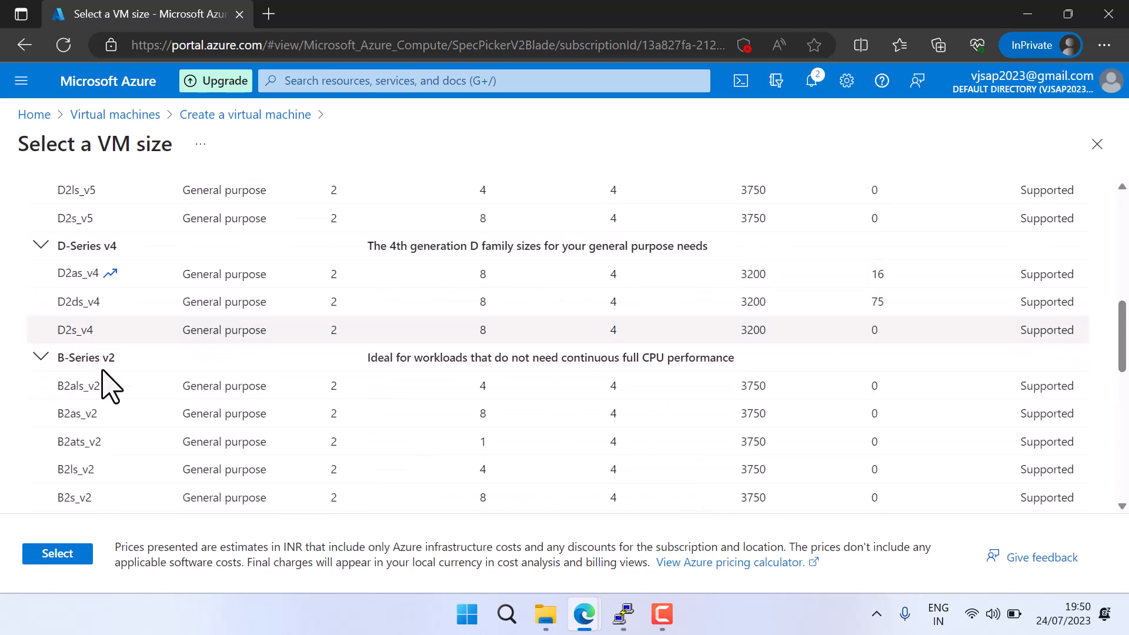
left_click(41, 423)
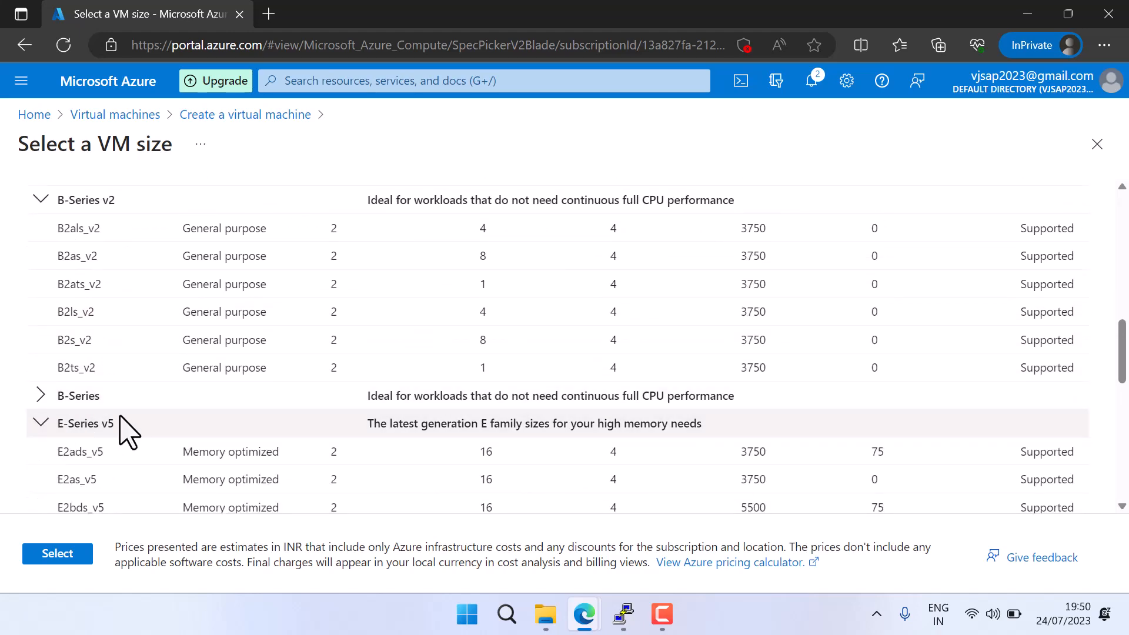
scroll(200, 423, "down", 4)
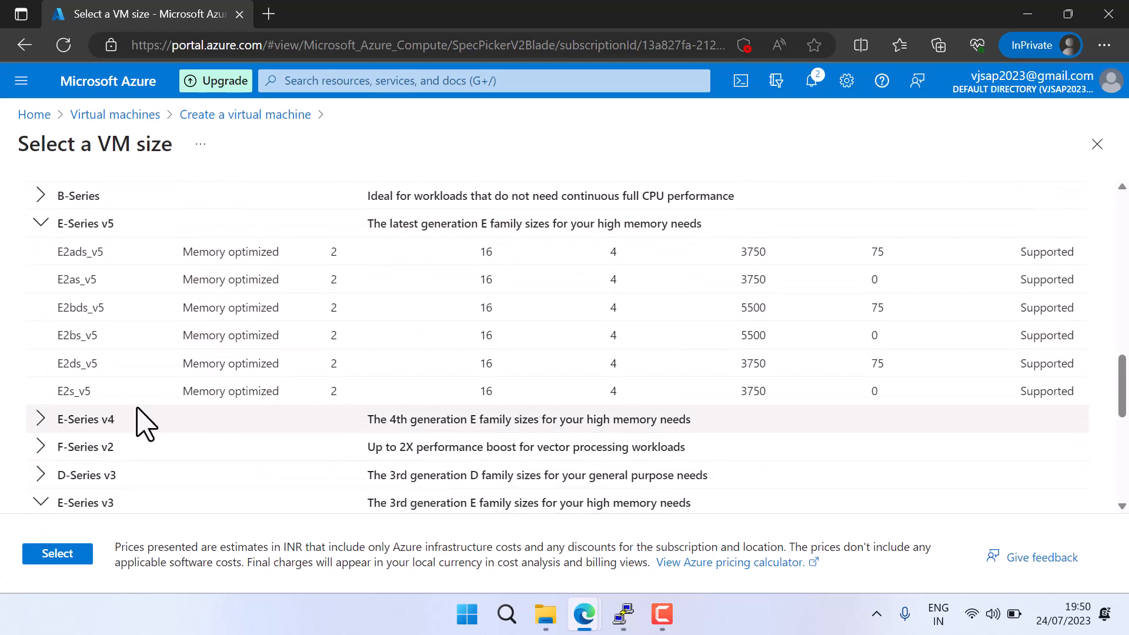
scroll(139, 412, "down", 3)
Choose D2s_v4 from the D-Series v4 group as the virtual machine size
scroll(152, 415, "up", 10)
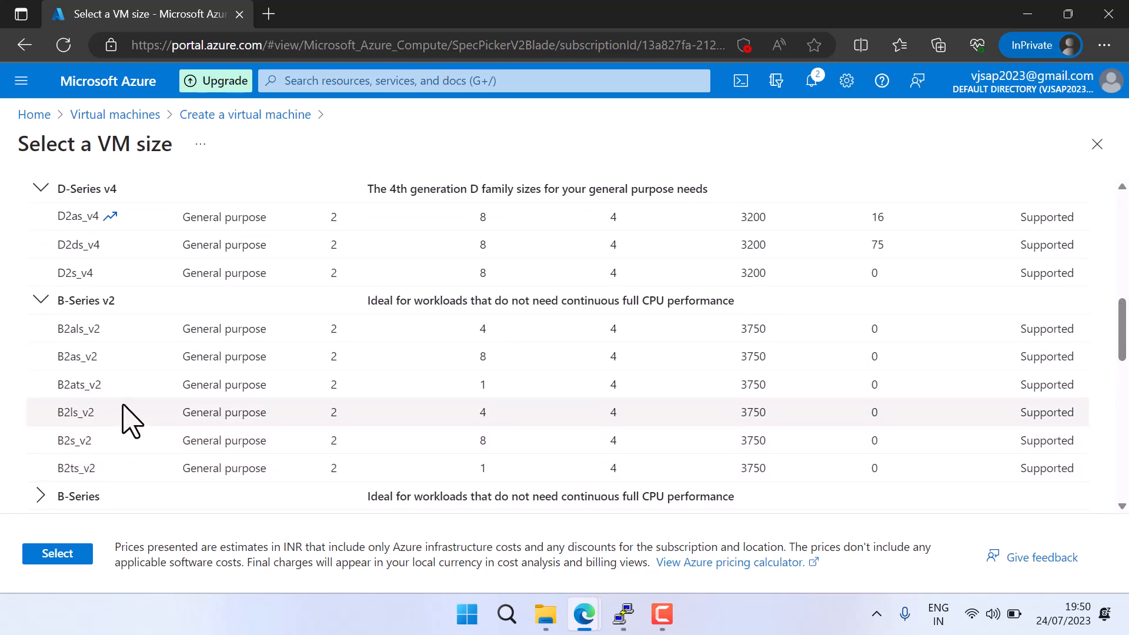
scroll(126, 415, "up", 1)
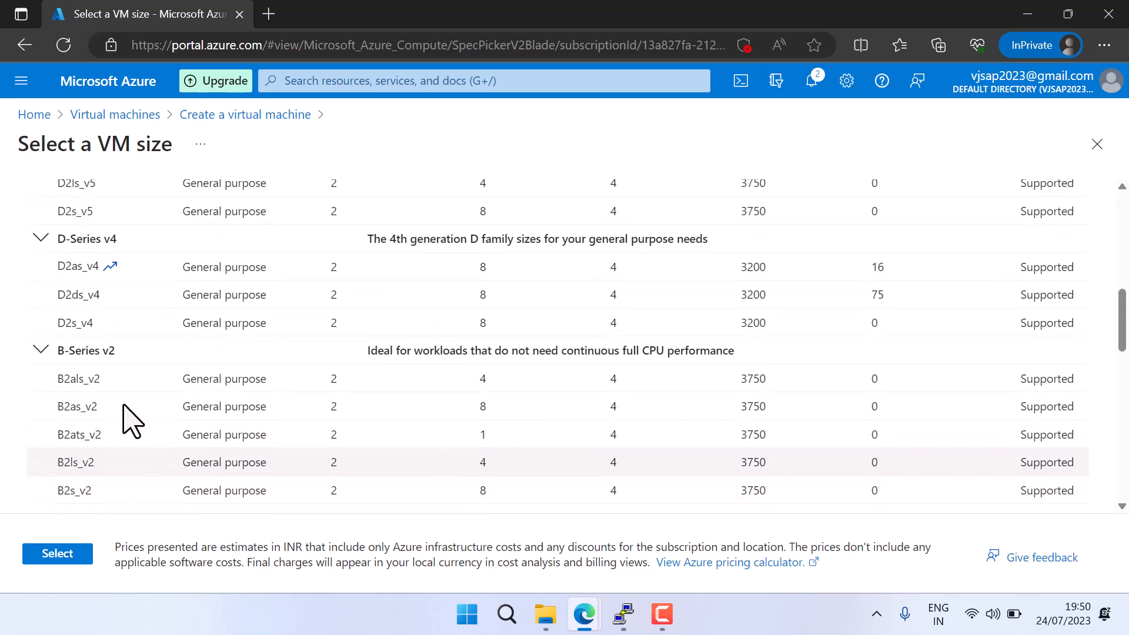
left_click(73, 323)
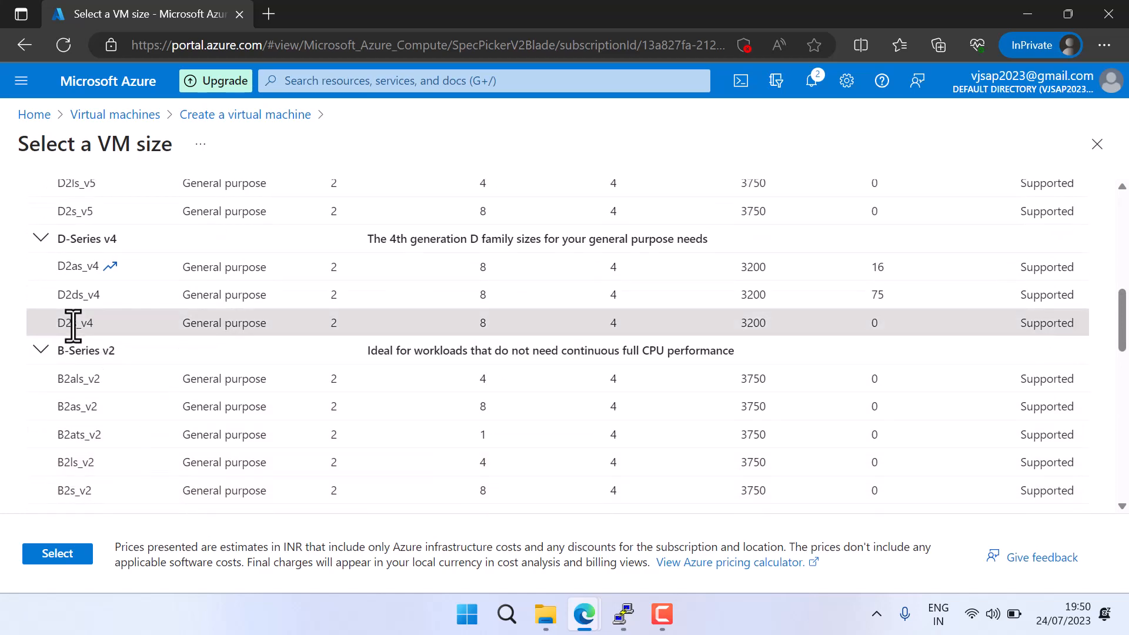
left_click(57, 554)
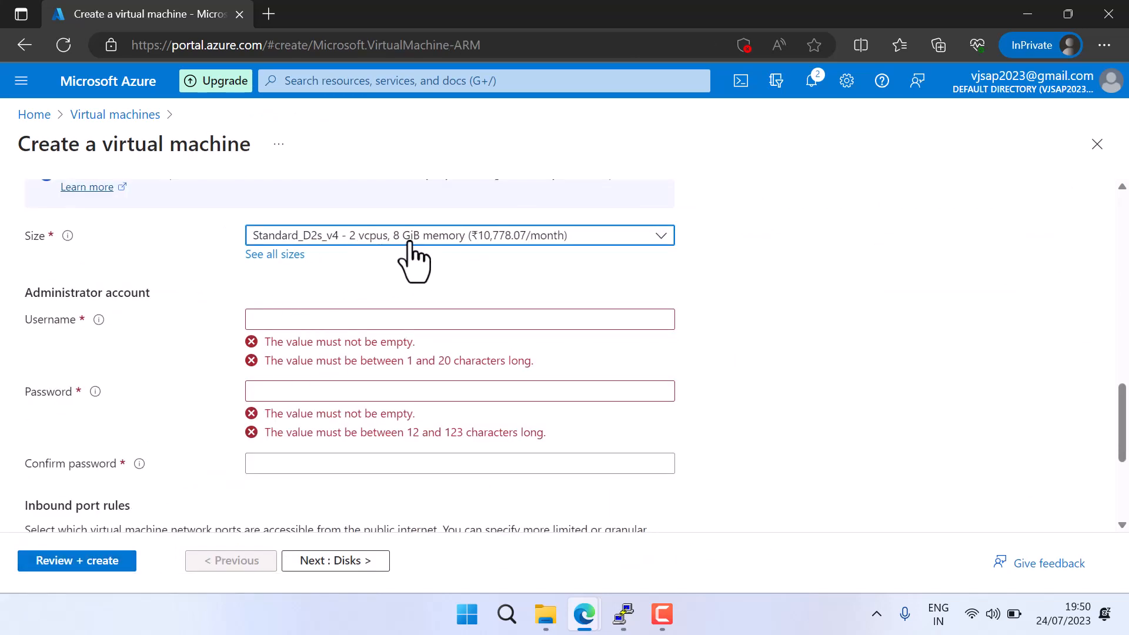
Set the administrator username to testsap1, then enter and confirm the administrator account password
left_click(307, 320)
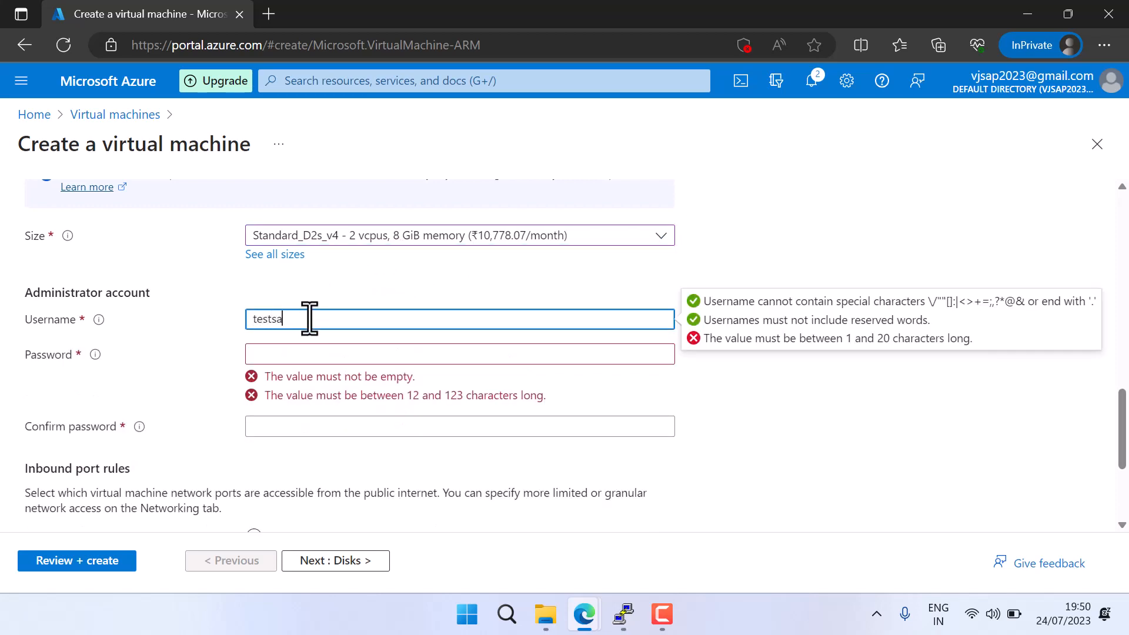
key("Tab")
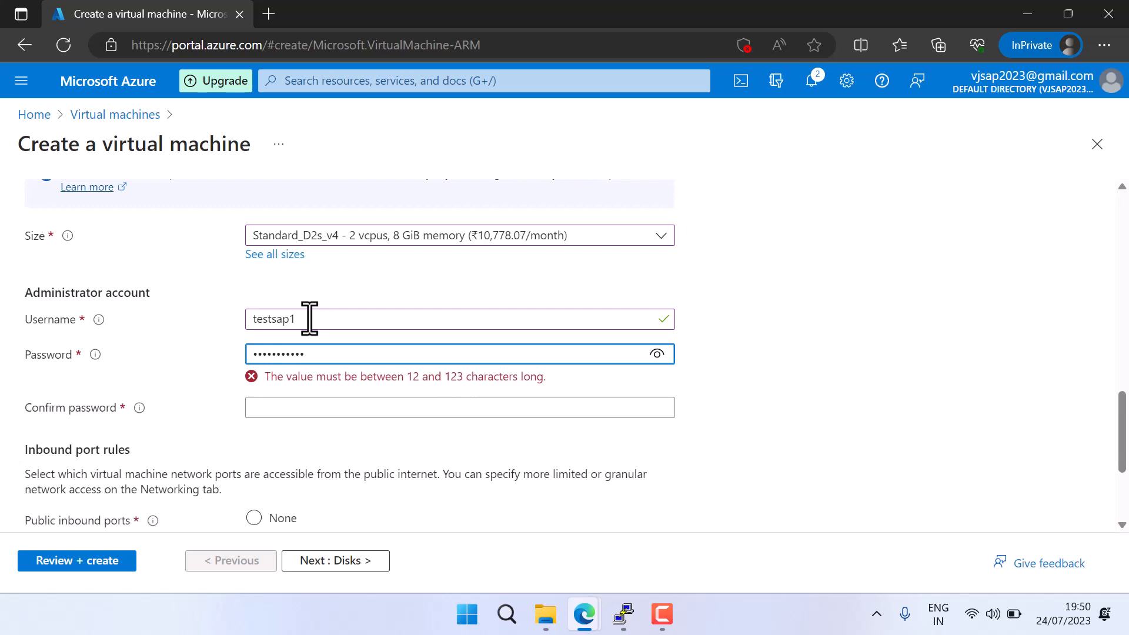
key("Tab")
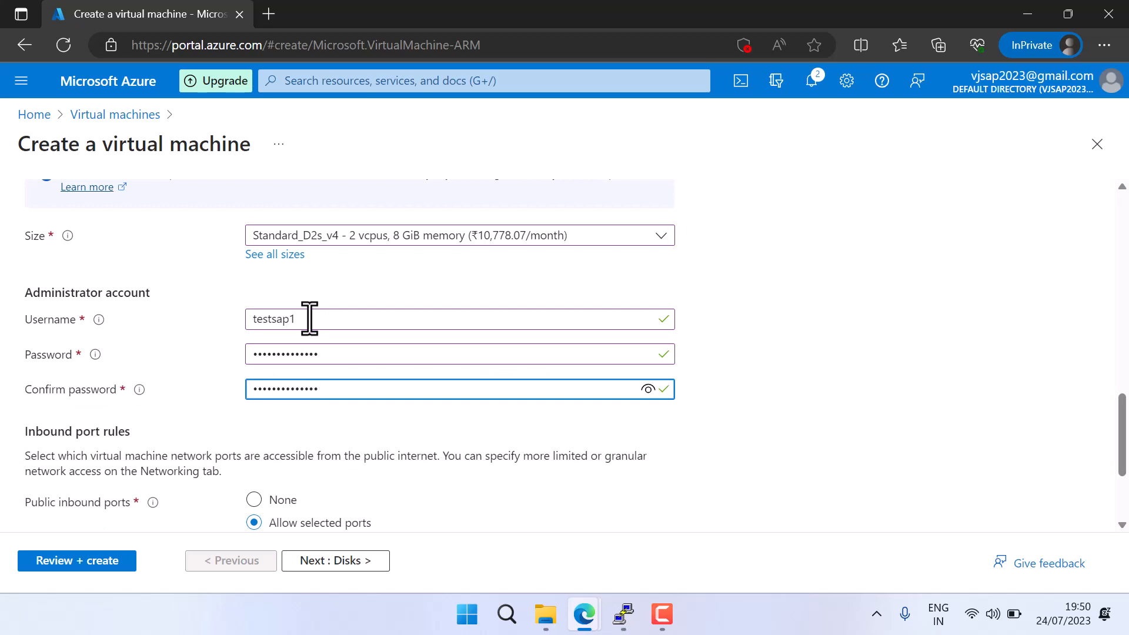
Proceed to the disk settings and set the OS disk type to Standard SSD with locally-redundant storage
scroll(234, 428, "down", 3)
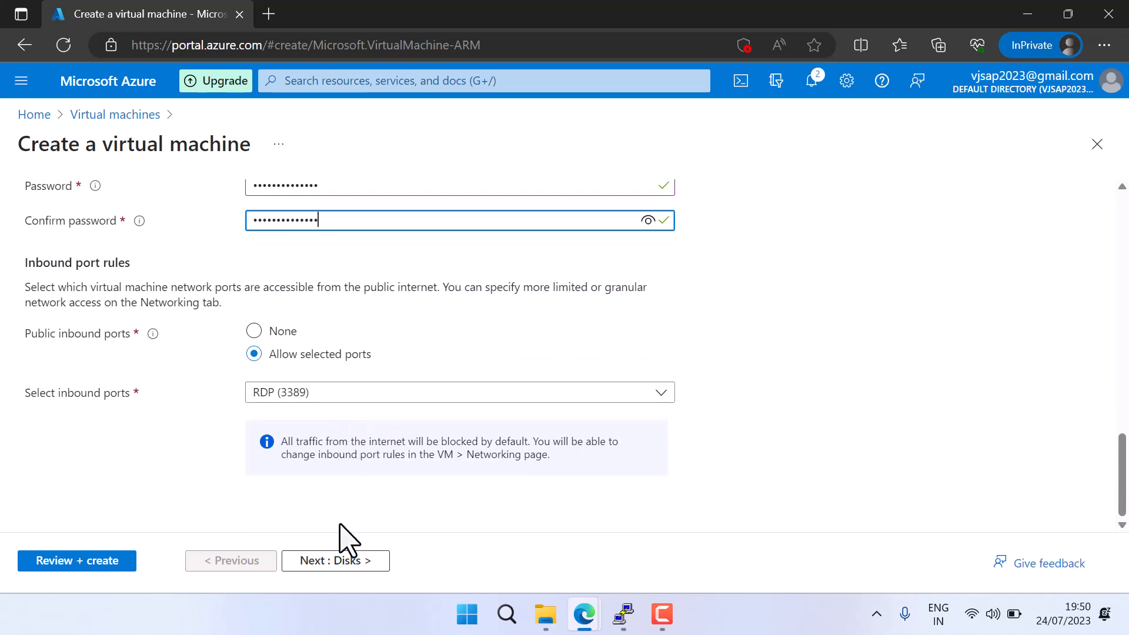
left_click(344, 561)
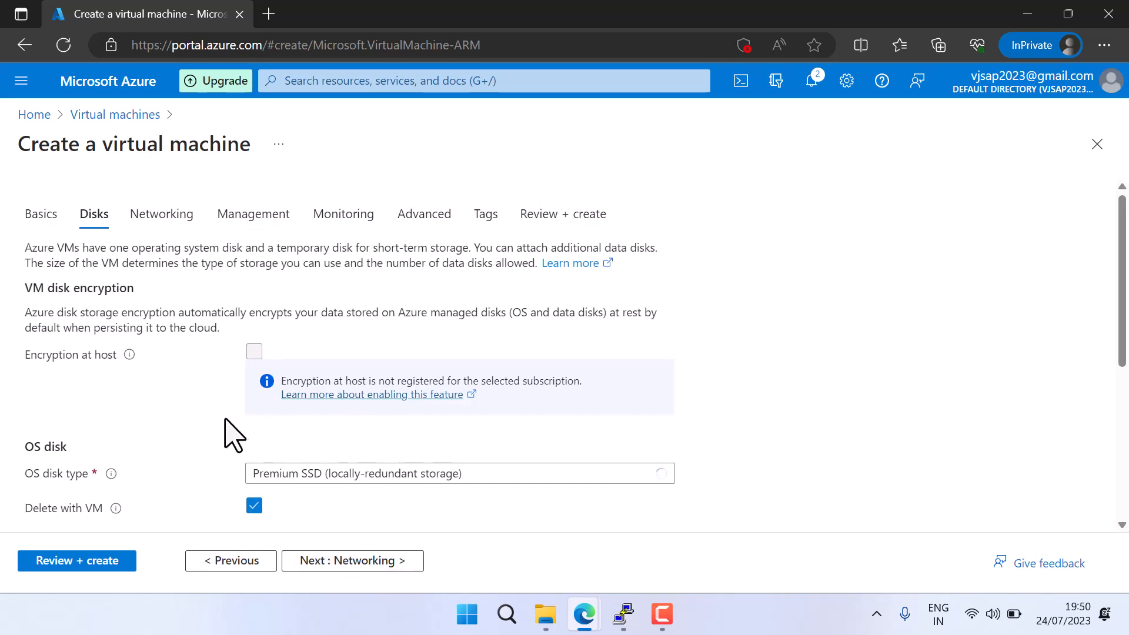
left_click(343, 492)
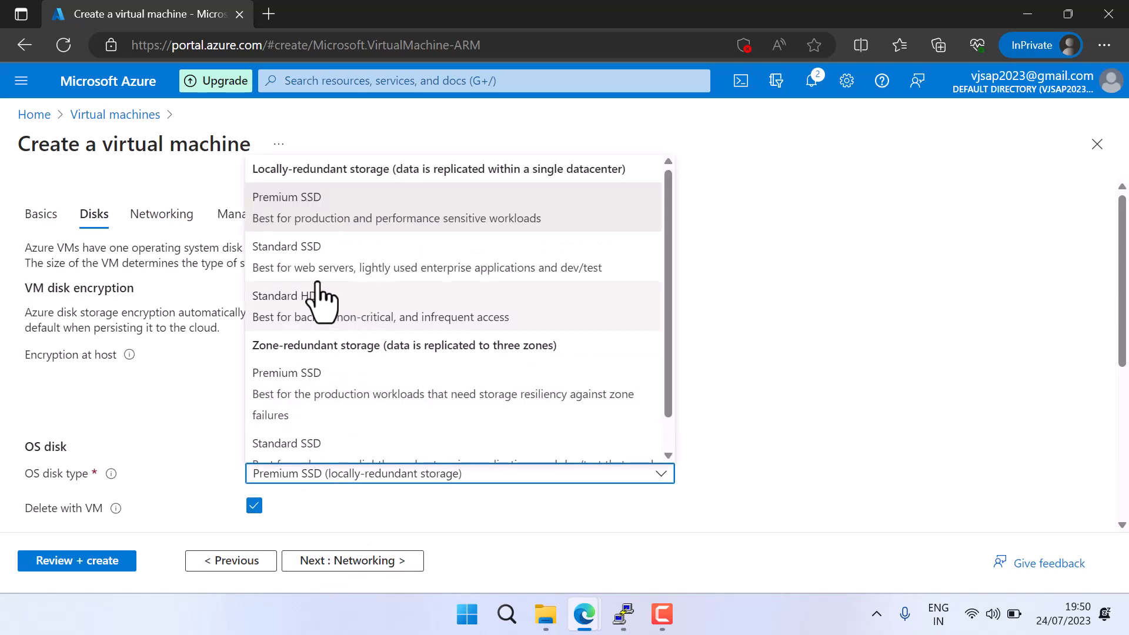
left_click(312, 271)
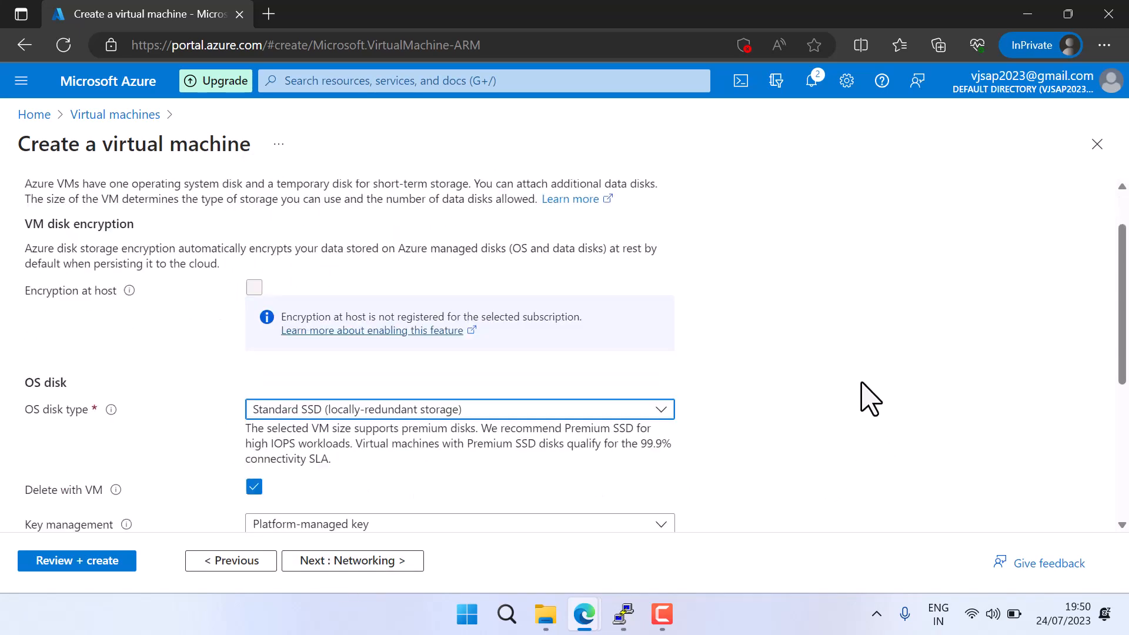
Create and attach a new empty 128 GiB data disk using Standard SSD locally-redundant storage
scroll(867, 399, "down", 2)
scroll(706, 415, "down", 3)
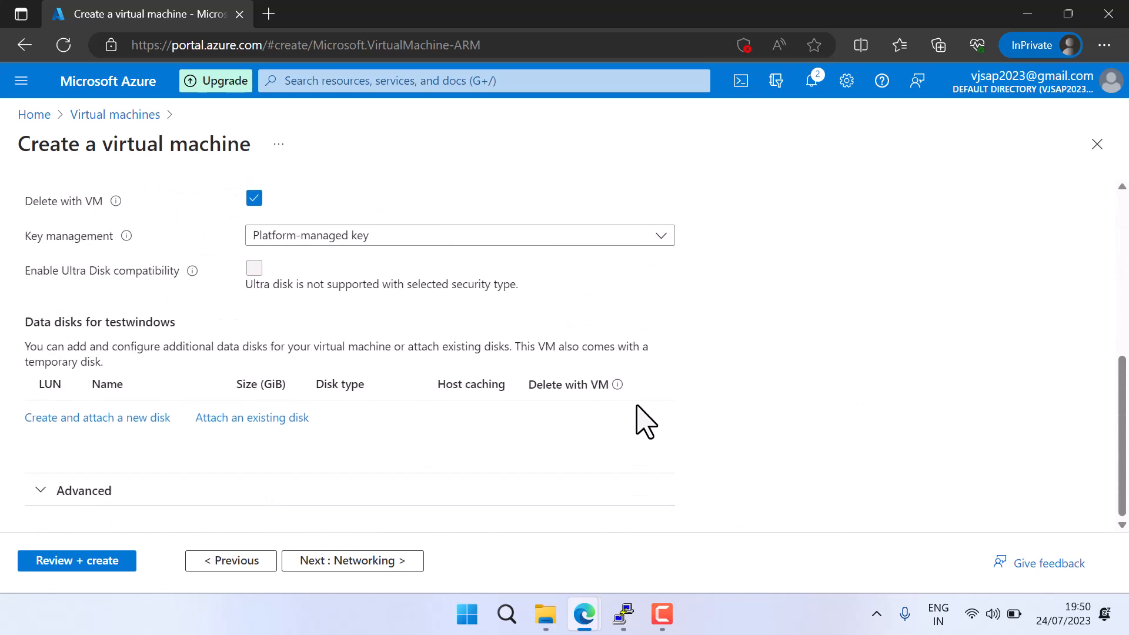
scroll(612, 423, "up", 1)
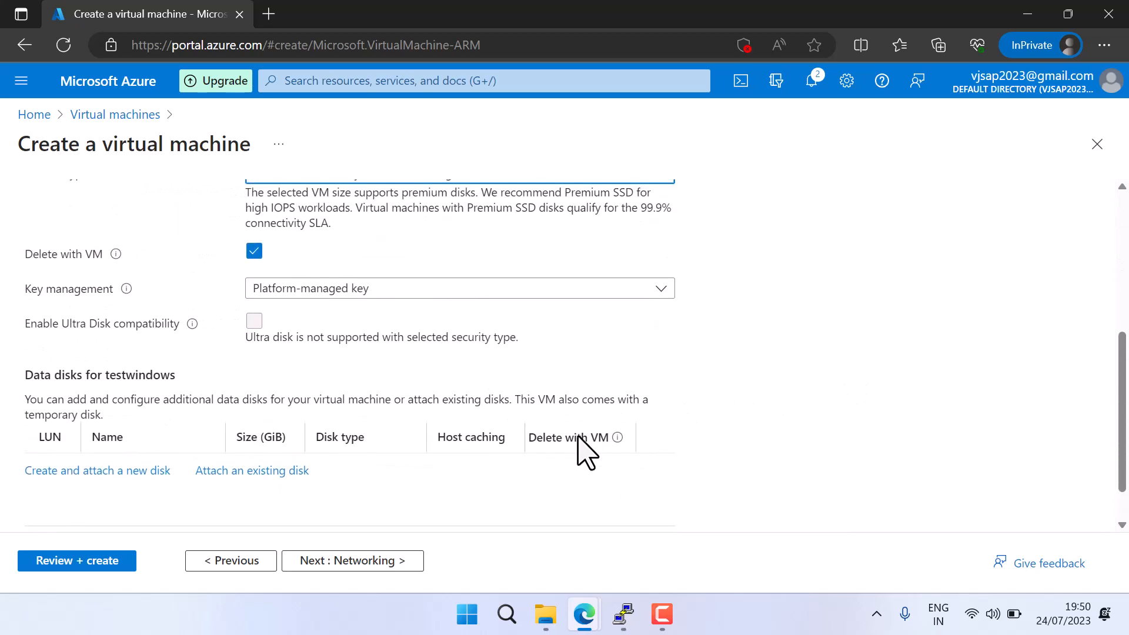
left_click(119, 479)
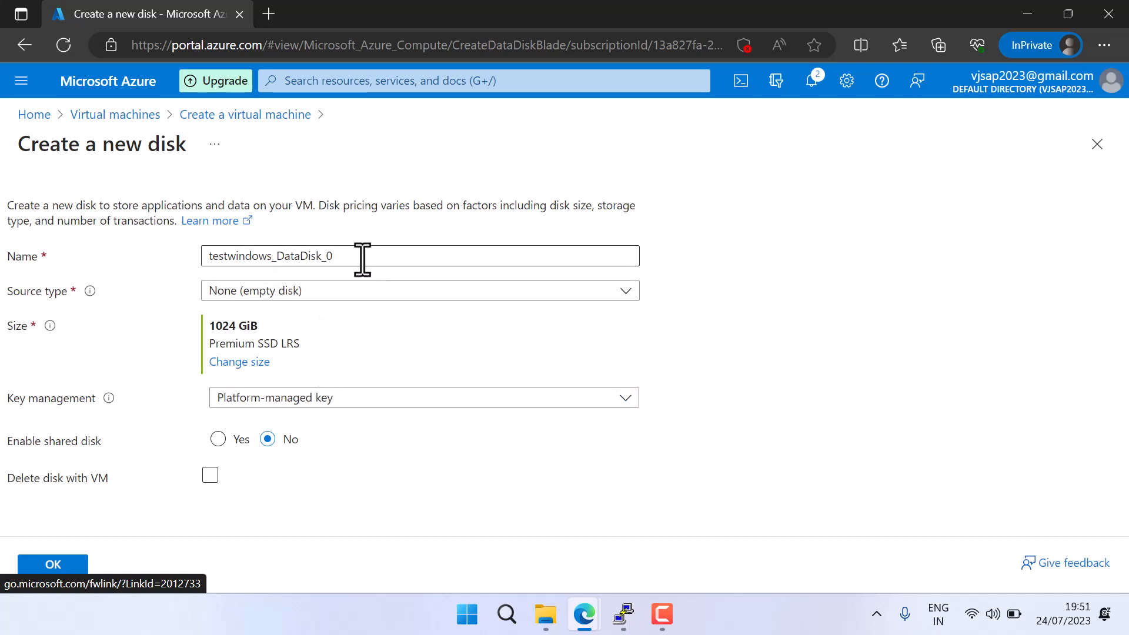
left_click(246, 372)
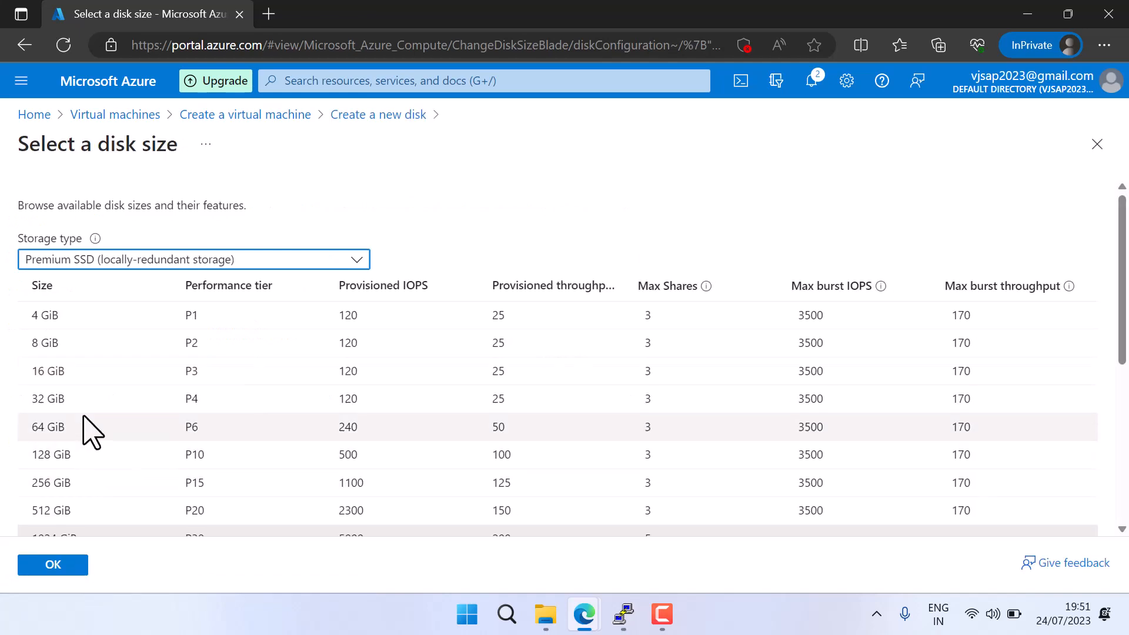
left_click(144, 262)
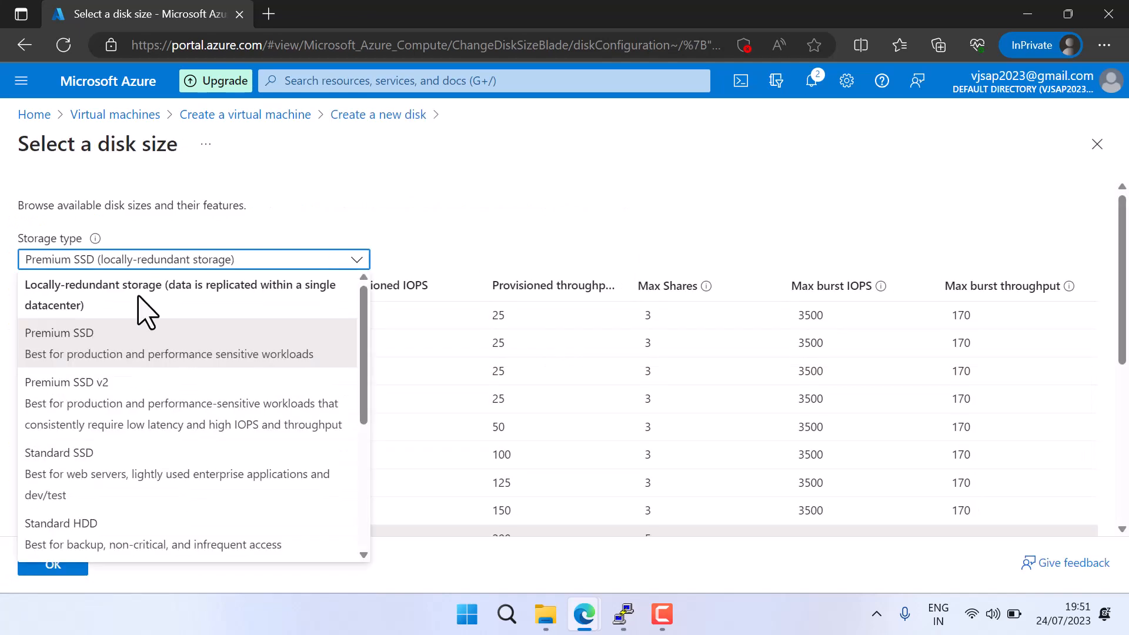
left_click(114, 483)
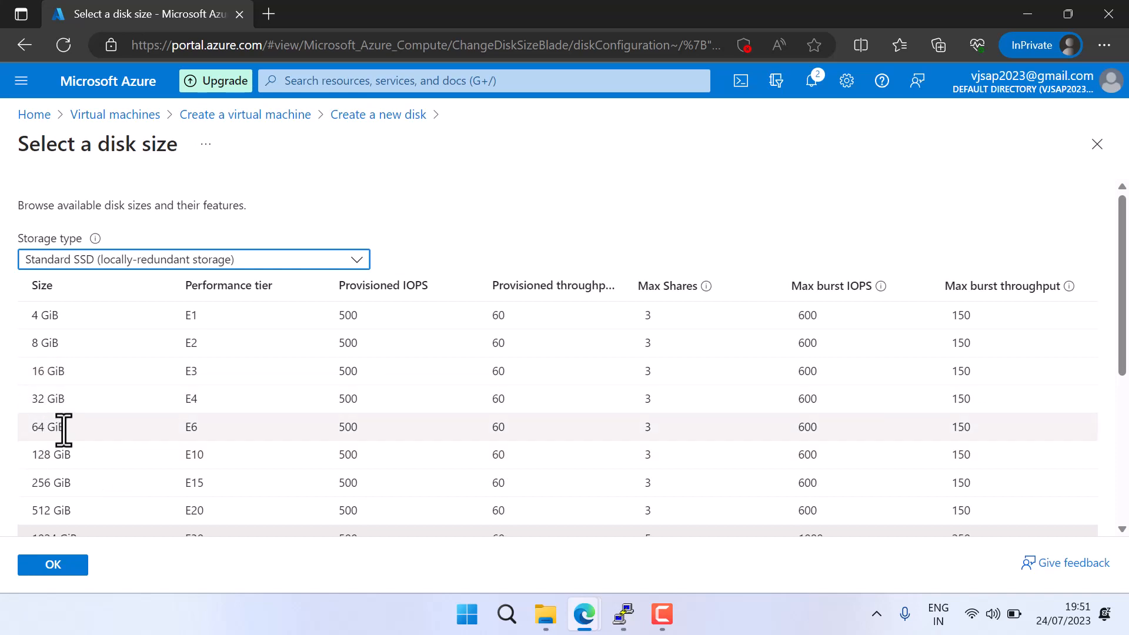
left_click(50, 455)
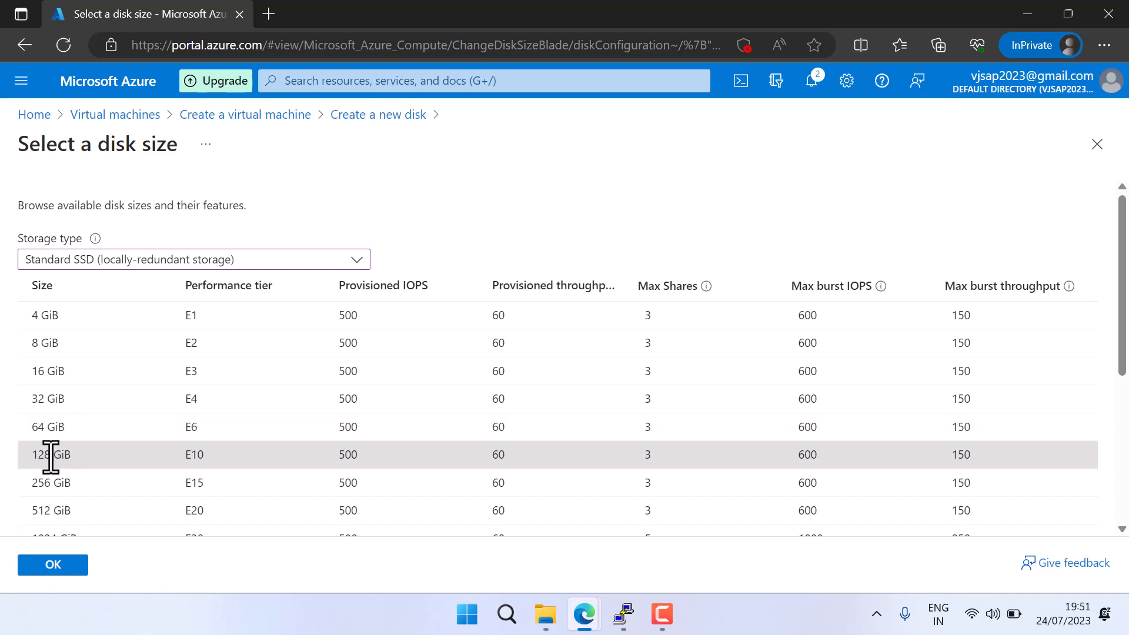
left_click(53, 566)
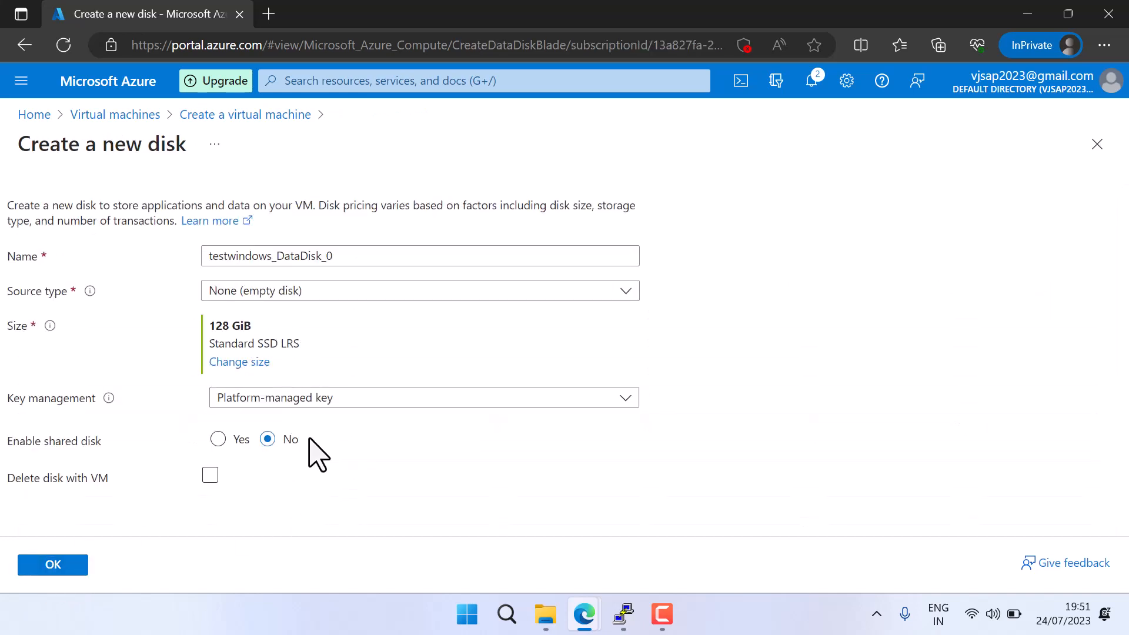
left_click(38, 571)
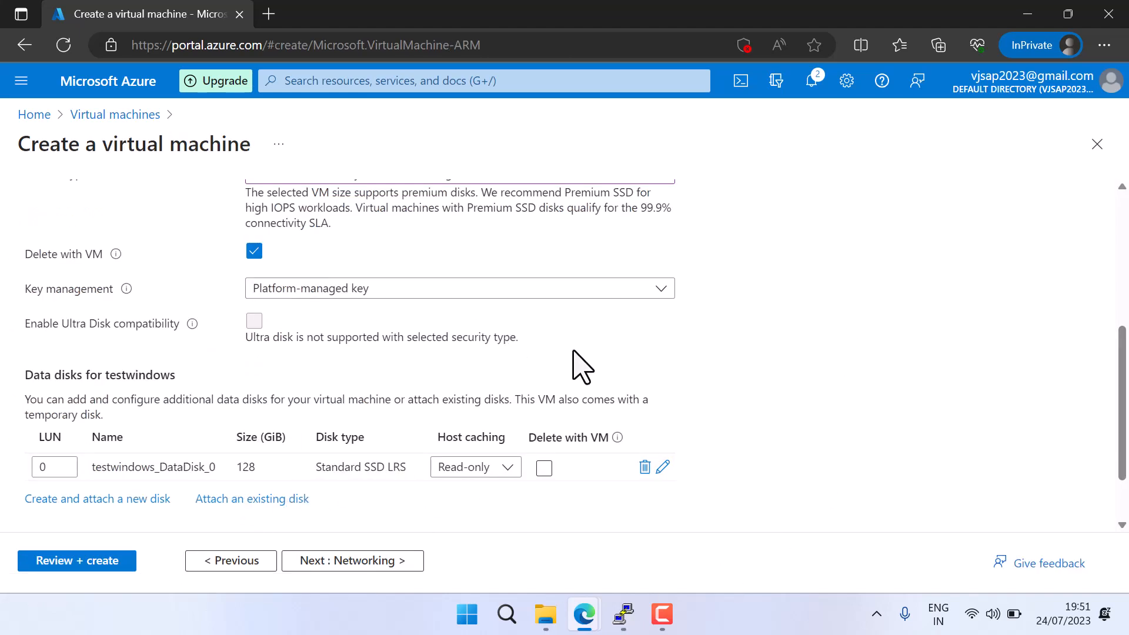
Proceed to the networking settings, choose mysaptest1-vnet as the virtual network, and review the remaining network options
scroll(590, 362, "down", 1)
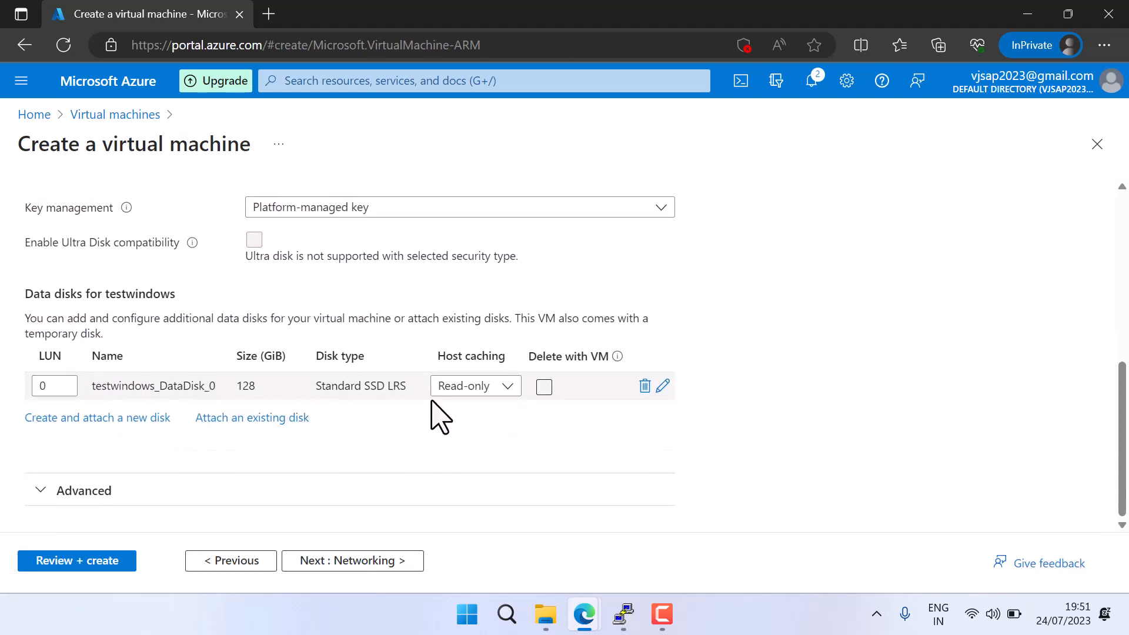
left_click(346, 566)
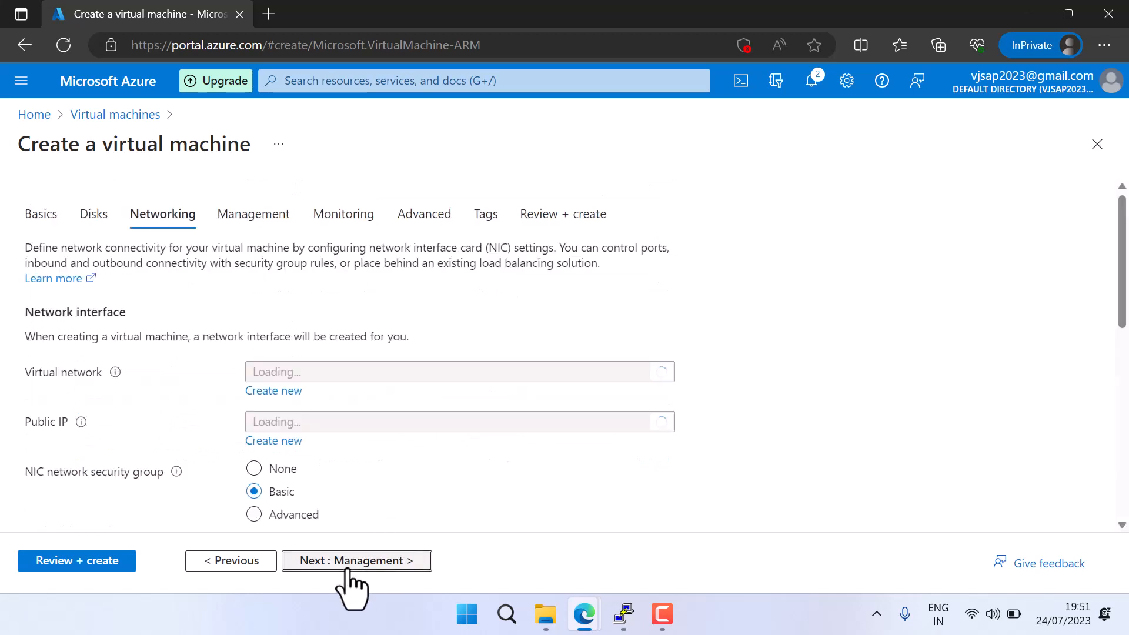
left_click(449, 376)
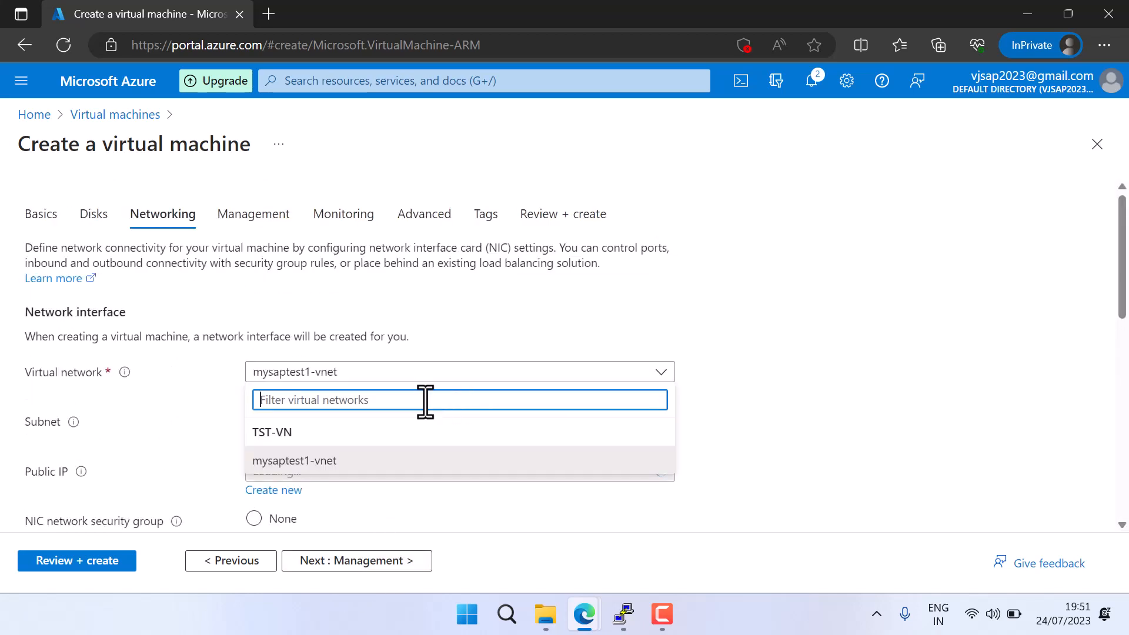
left_click(306, 462)
scroll(433, 461, "down", 5)
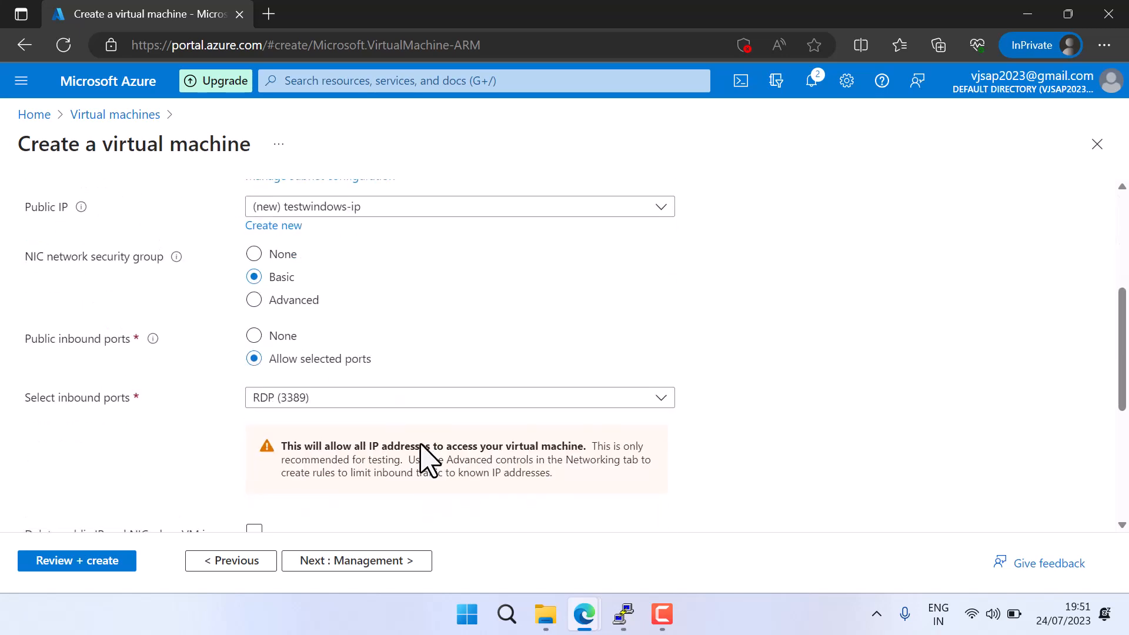
scroll(430, 461, "down", 5)
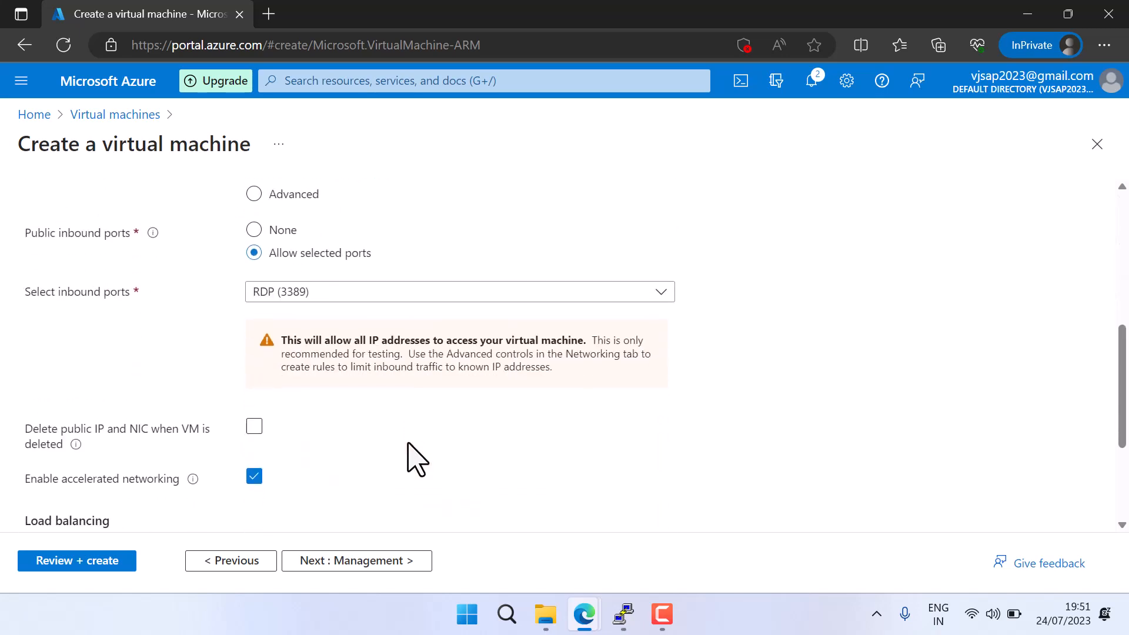
Keep the default management, monitoring, advanced and tag settings, then validate the configuration and create the virtual machine
left_click(360, 563)
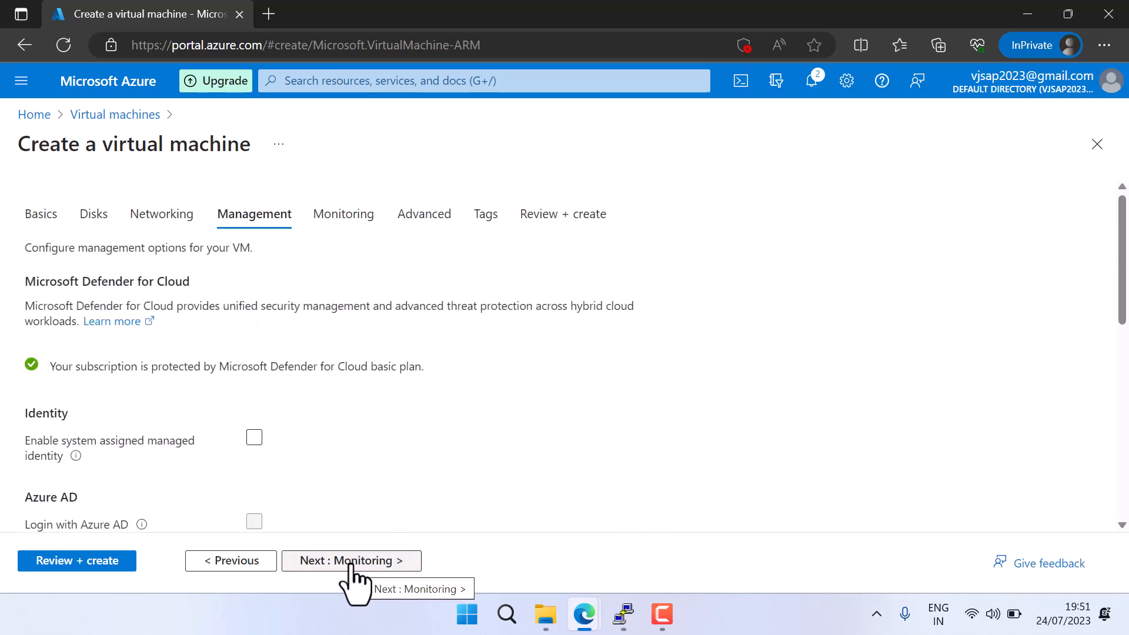
left_click(352, 563)
left_click(352, 565)
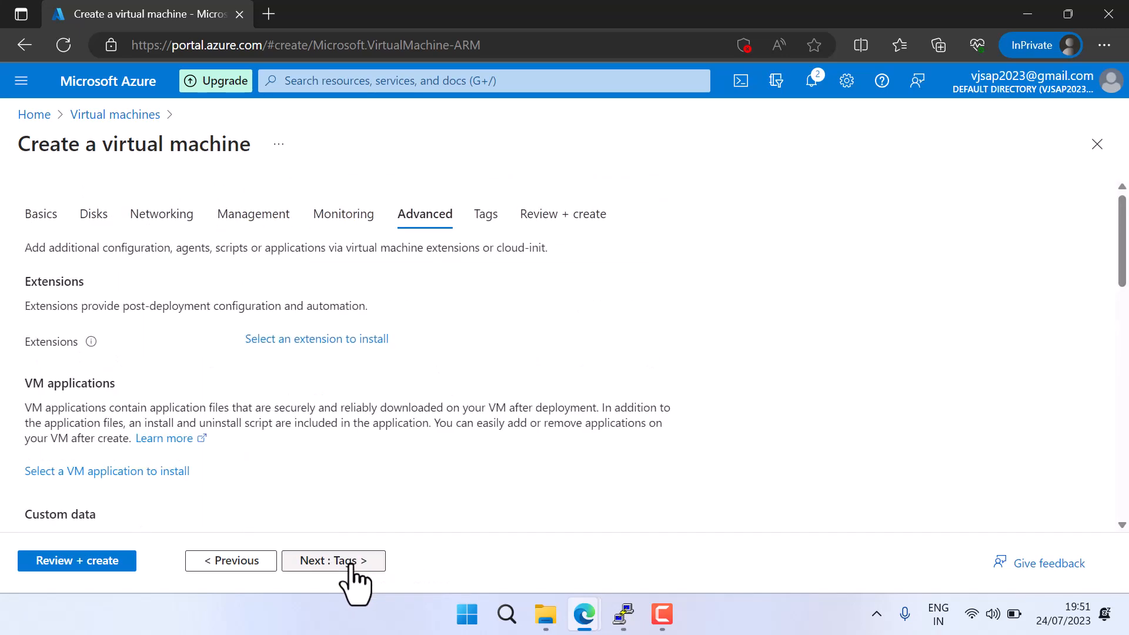
left_click(352, 564)
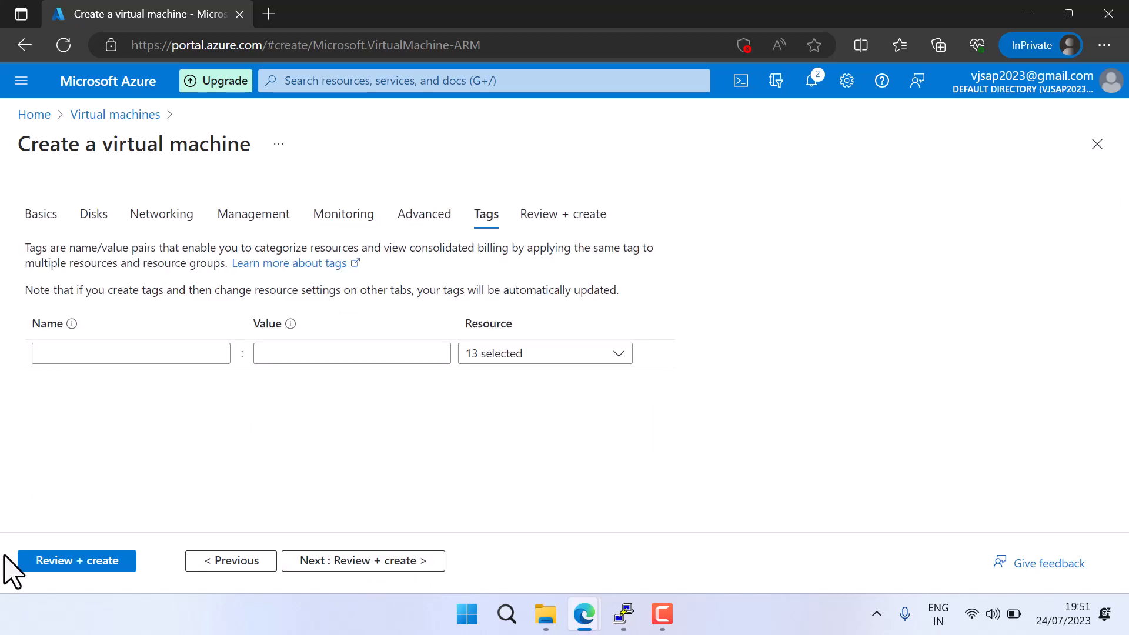
left_click(91, 561)
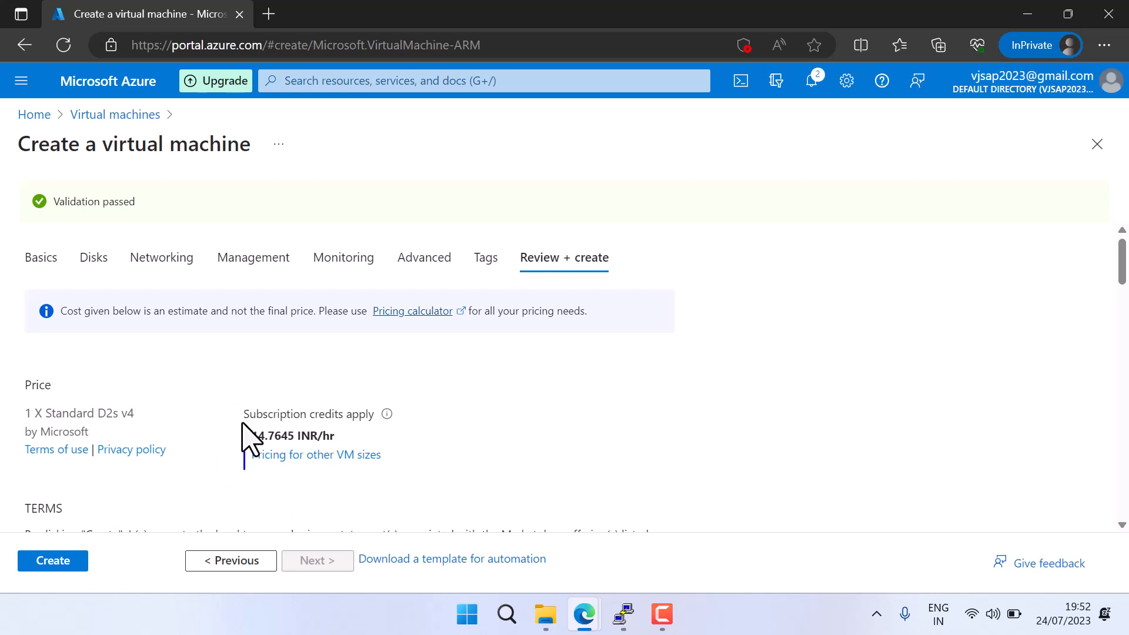
scroll(184, 461, "down", 3)
left_click(65, 562)
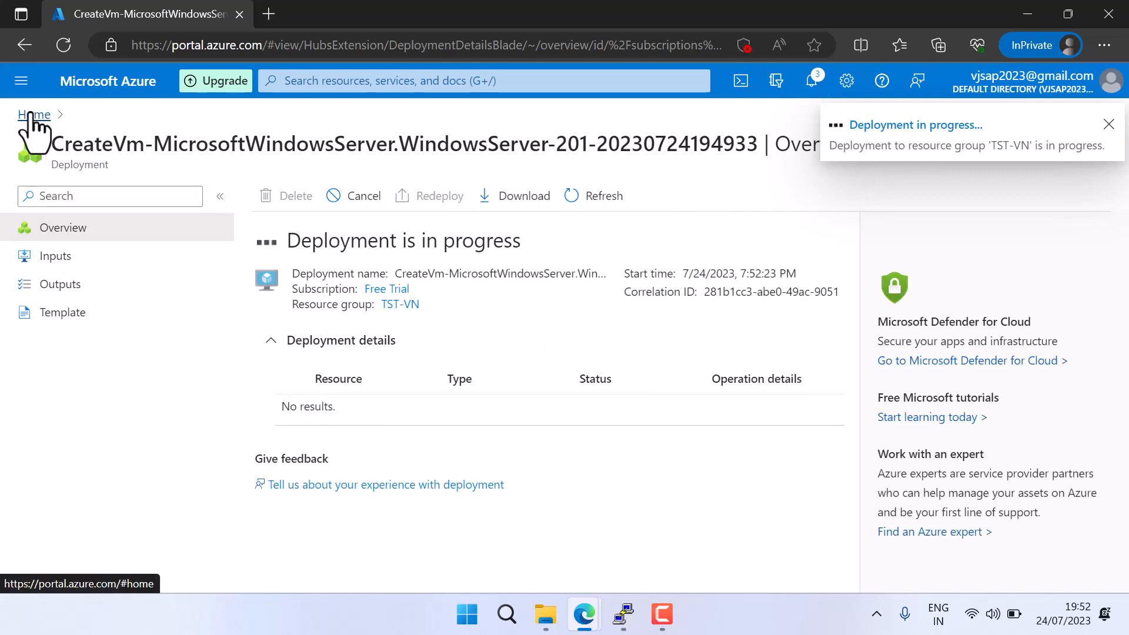
Leave the deployment page and check the list of virtual machines for the new machine
left_click(34, 117)
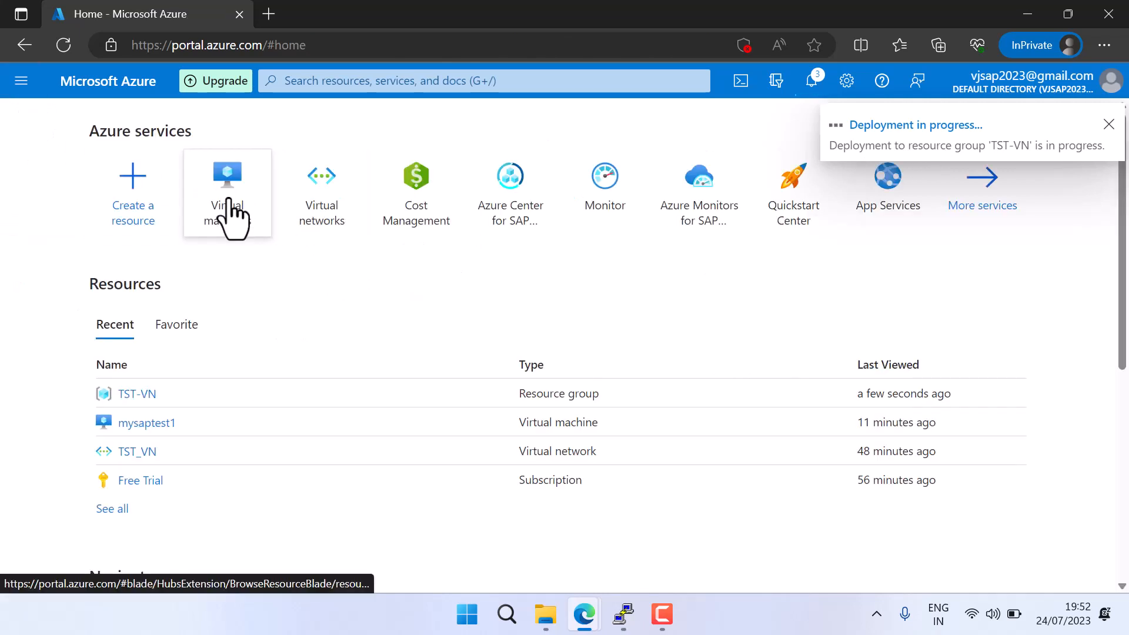
left_click(230, 217)
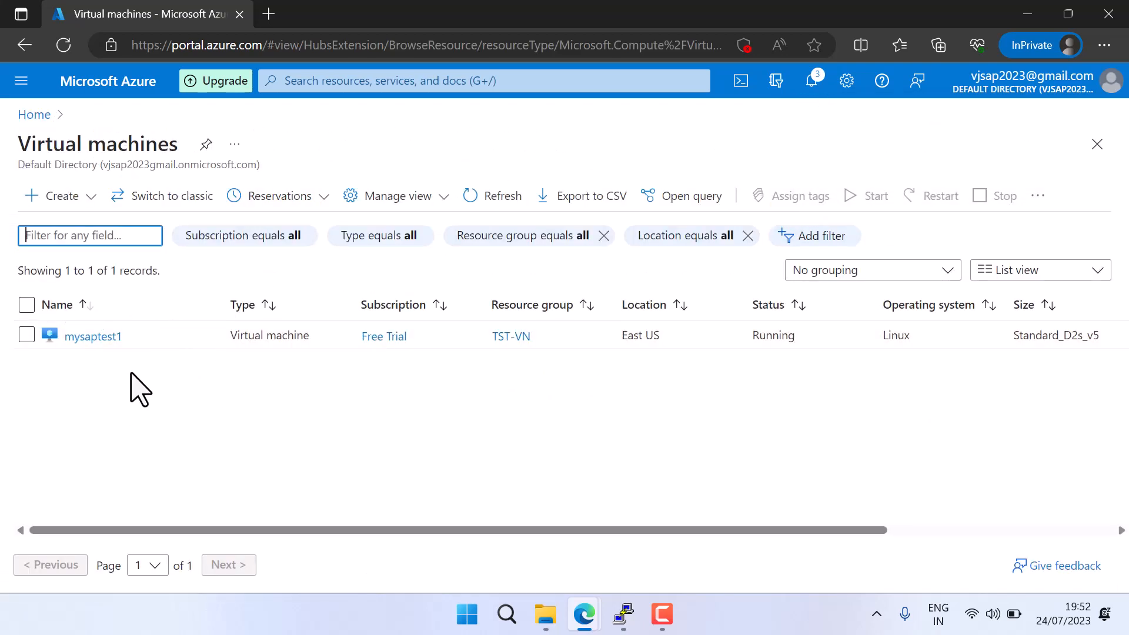
left_click(30, 121)
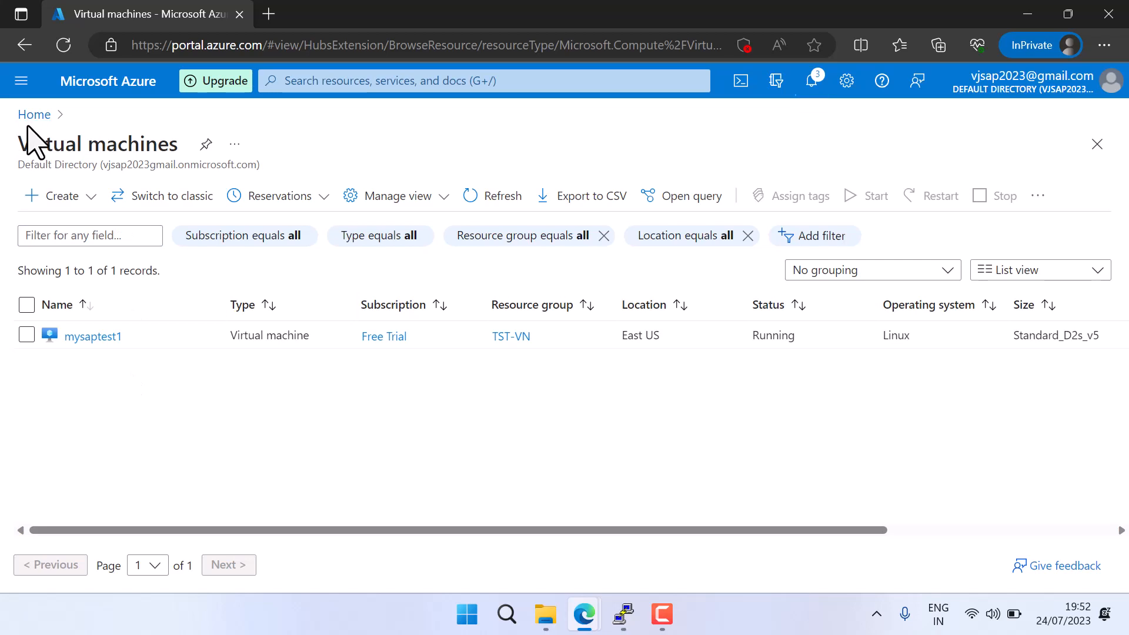
Search the portal for "resource" and open the resource groups list
left_click(363, 81)
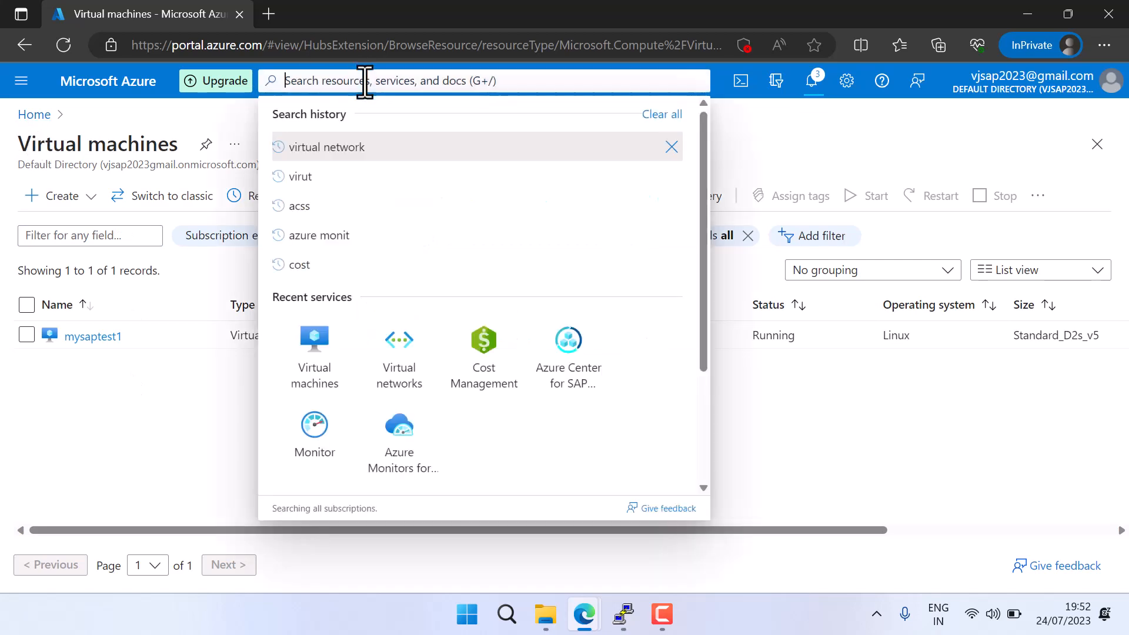
type("resouce")
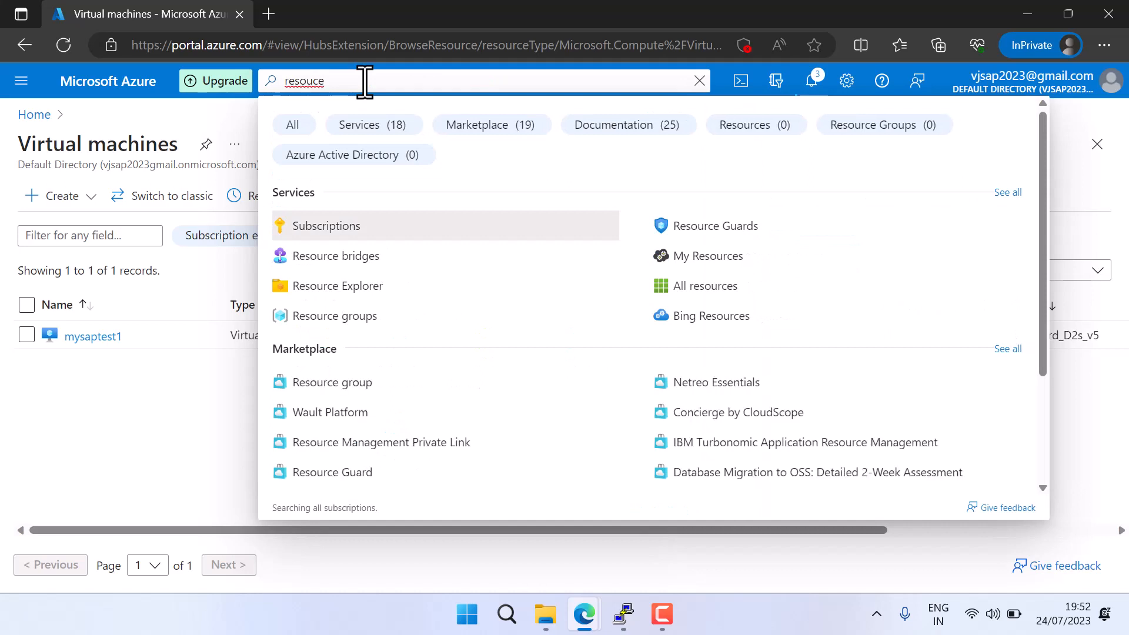
key("BackSpace")
key("BackSpace")
type("rce")
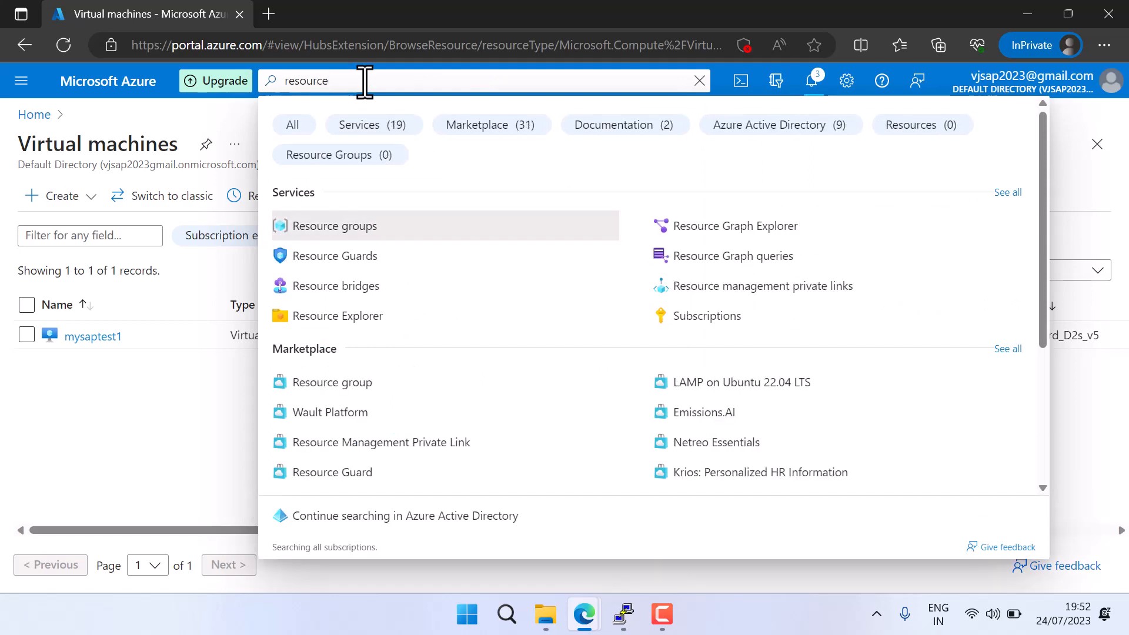
left_click(362, 234)
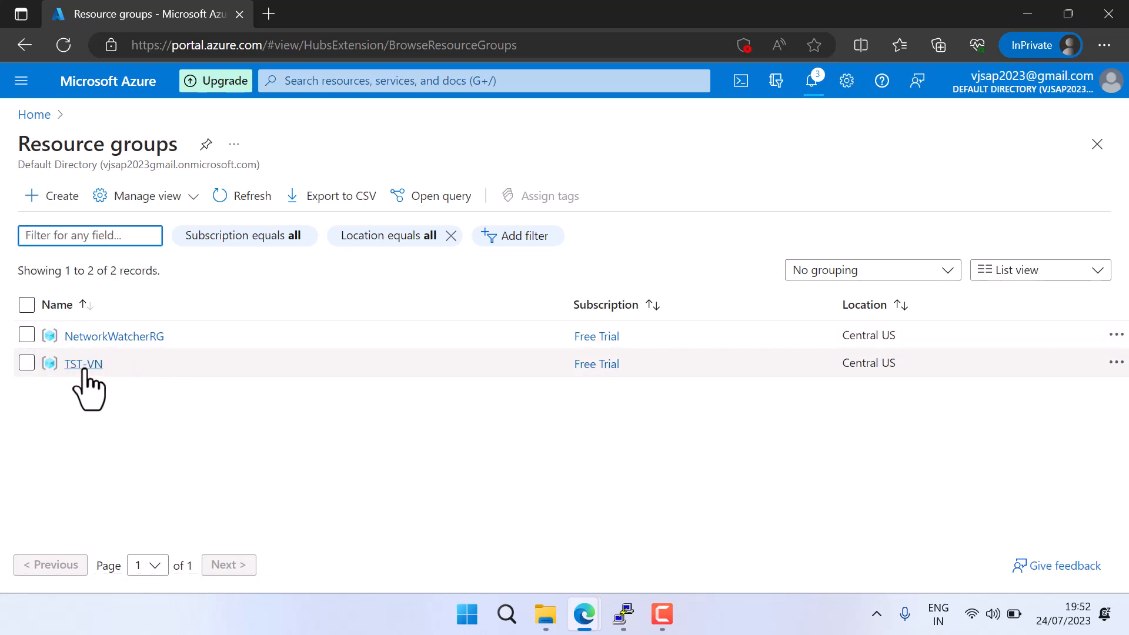
Examine the resources in the TST-VN resource group, then return to the resource groups list
left_click(80, 364)
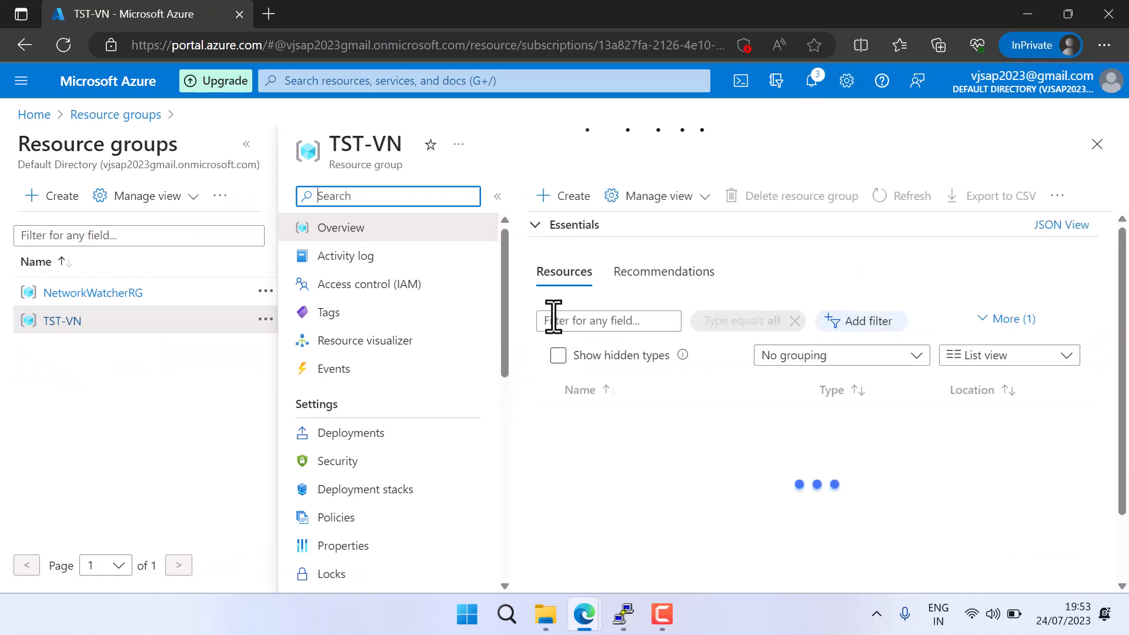
scroll(658, 483, "down", 3)
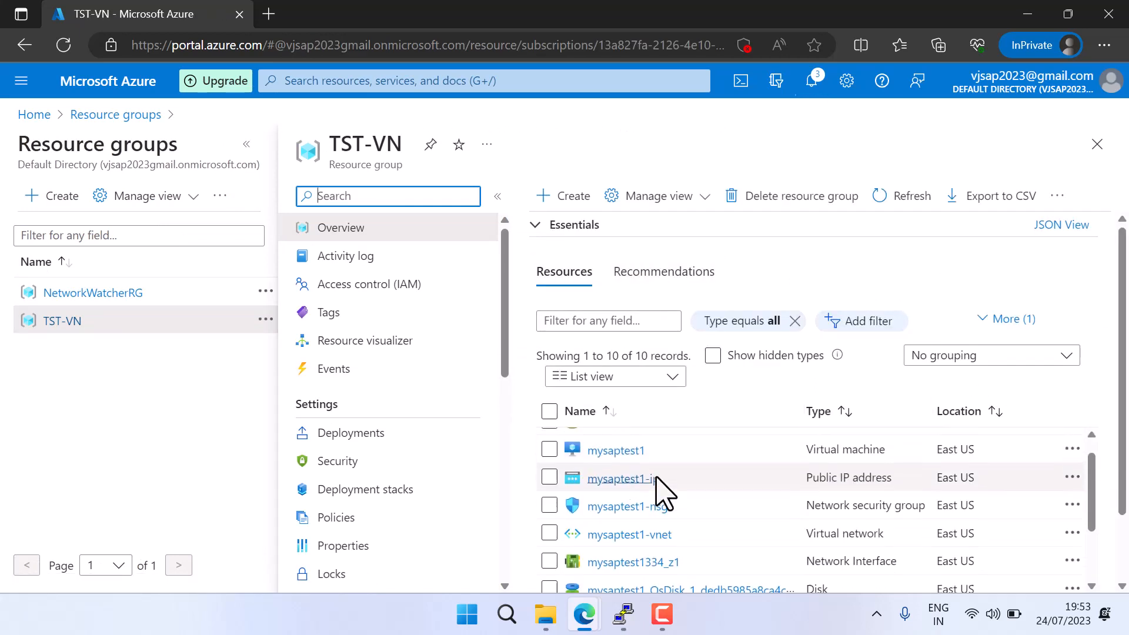
scroll(677, 527, "down", 2)
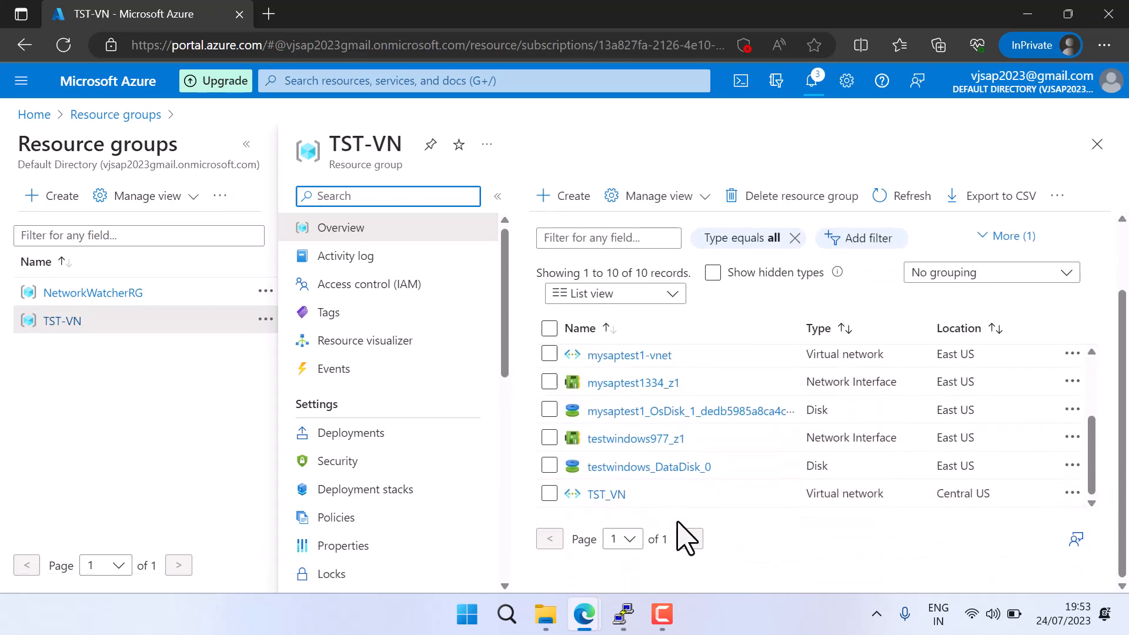
scroll(682, 505, "up", 2)
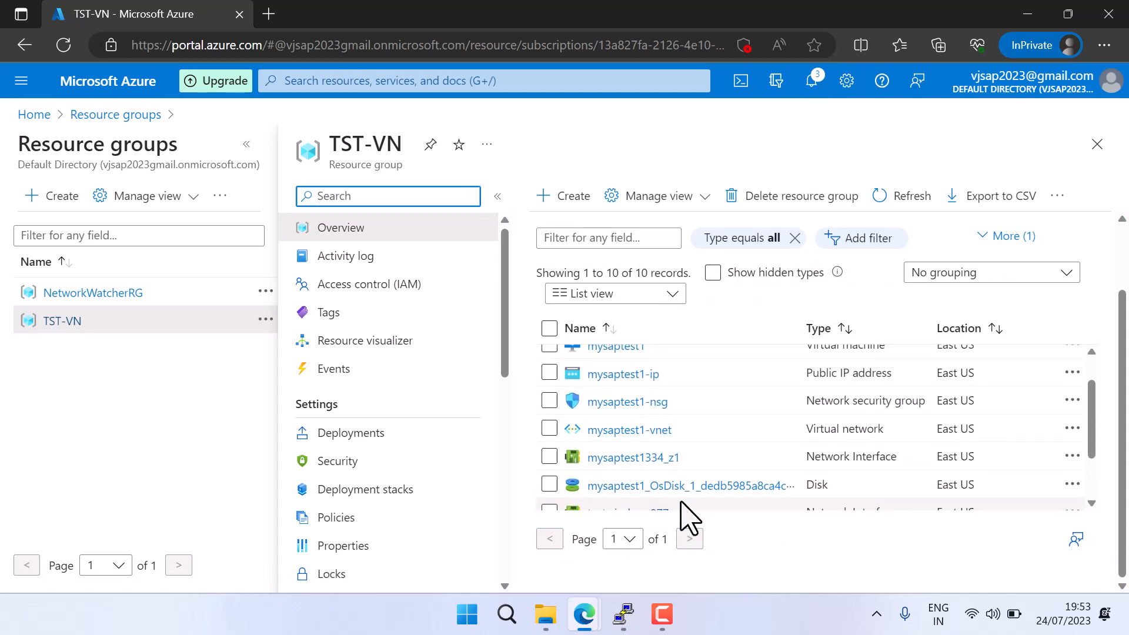
scroll(682, 500, "up", 4)
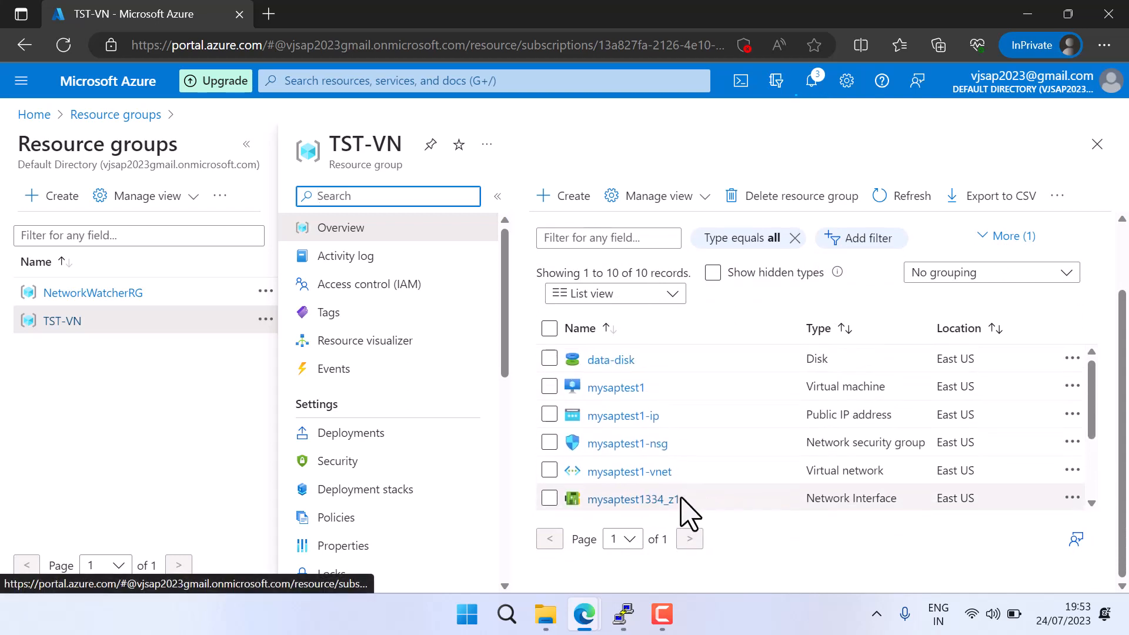
scroll(698, 454, "up", 1)
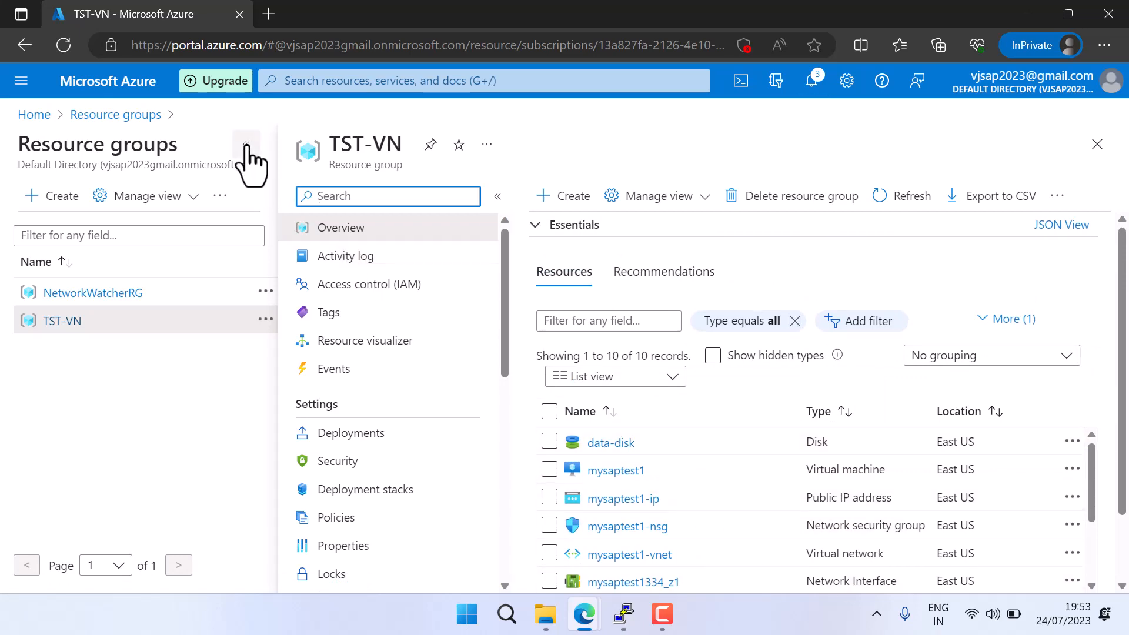
left_click(247, 145)
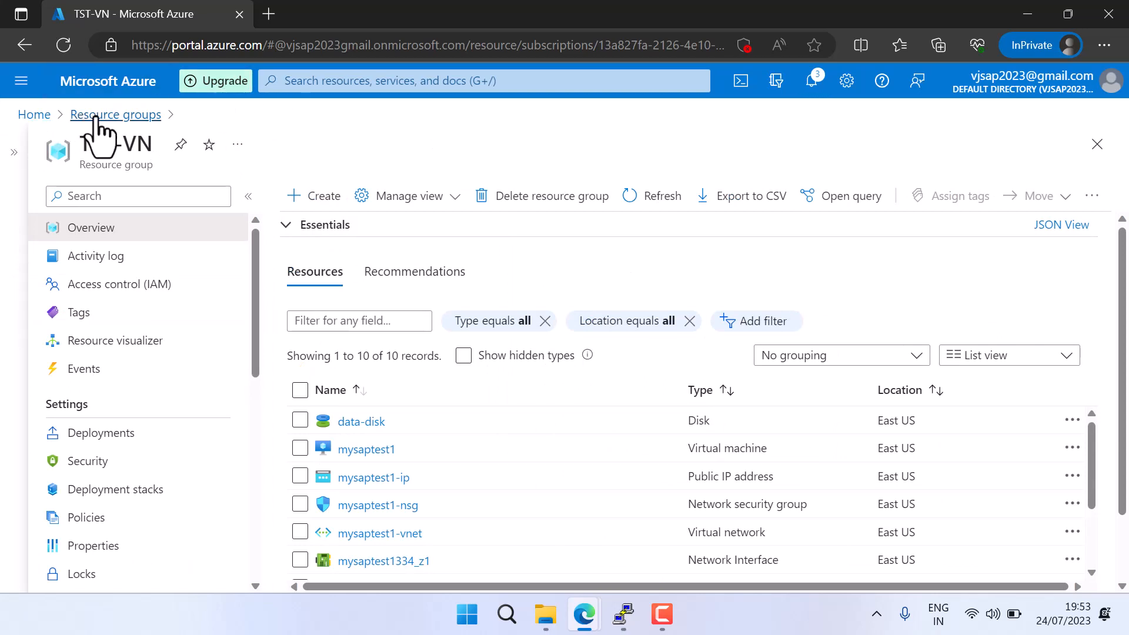
left_click(99, 116)
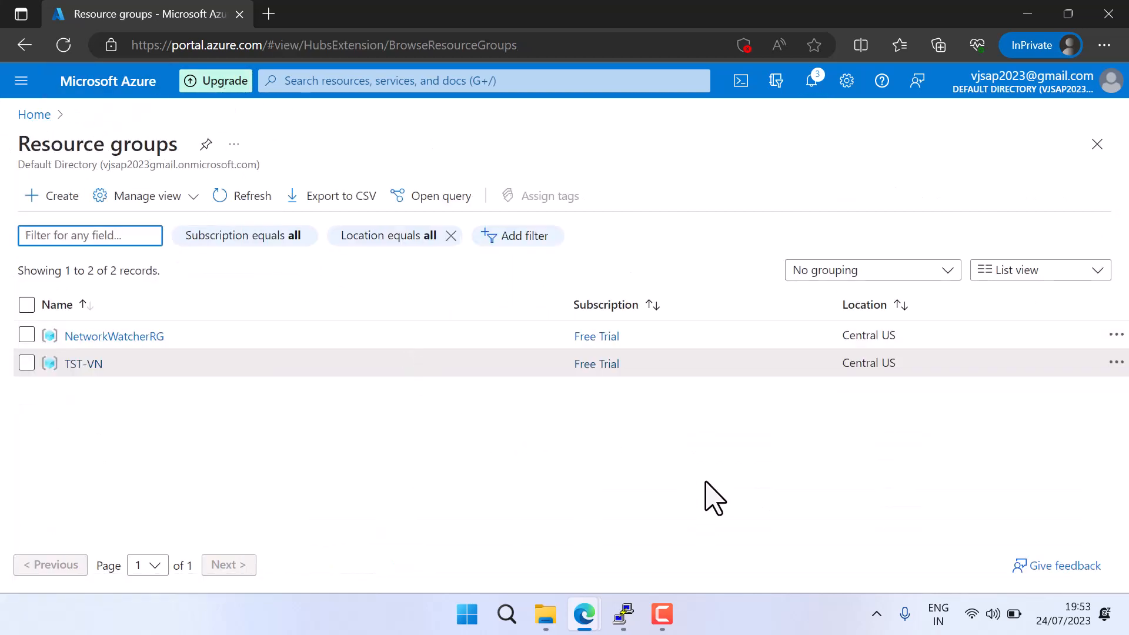
Open the TST-VN deployment from the notifications and refresh its status
left_click(821, 82)
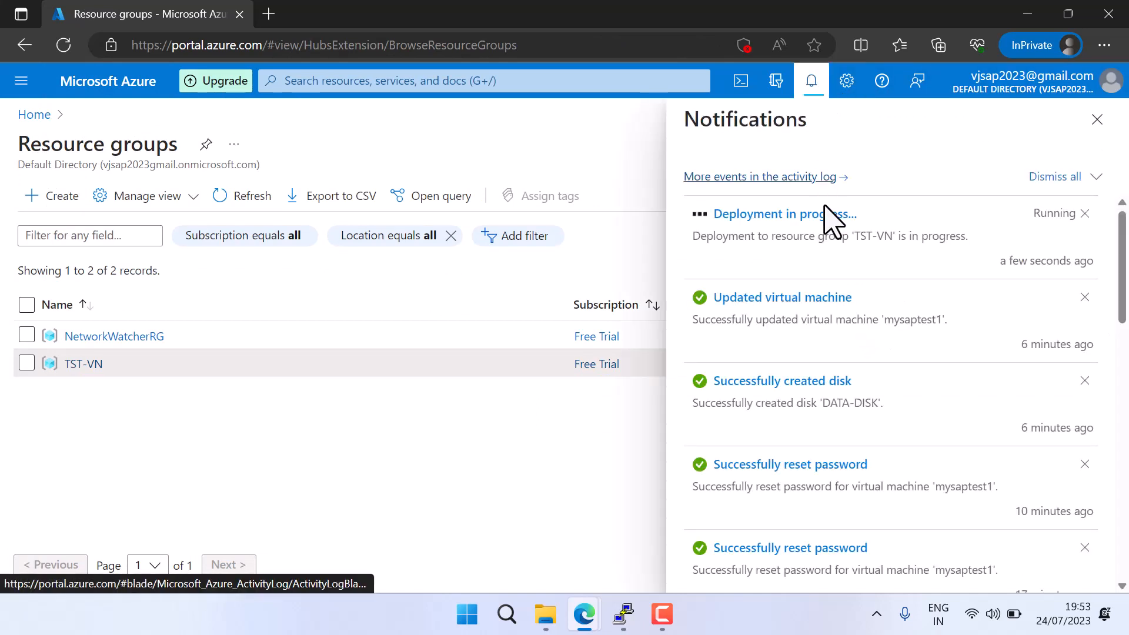
left_click(825, 234)
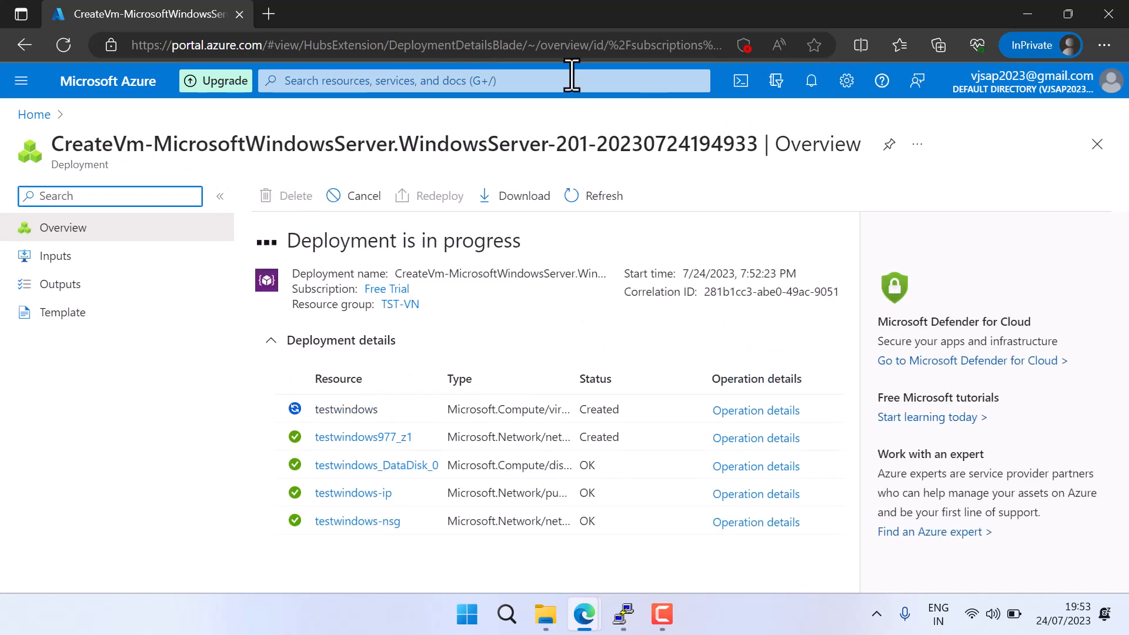
left_click(603, 196)
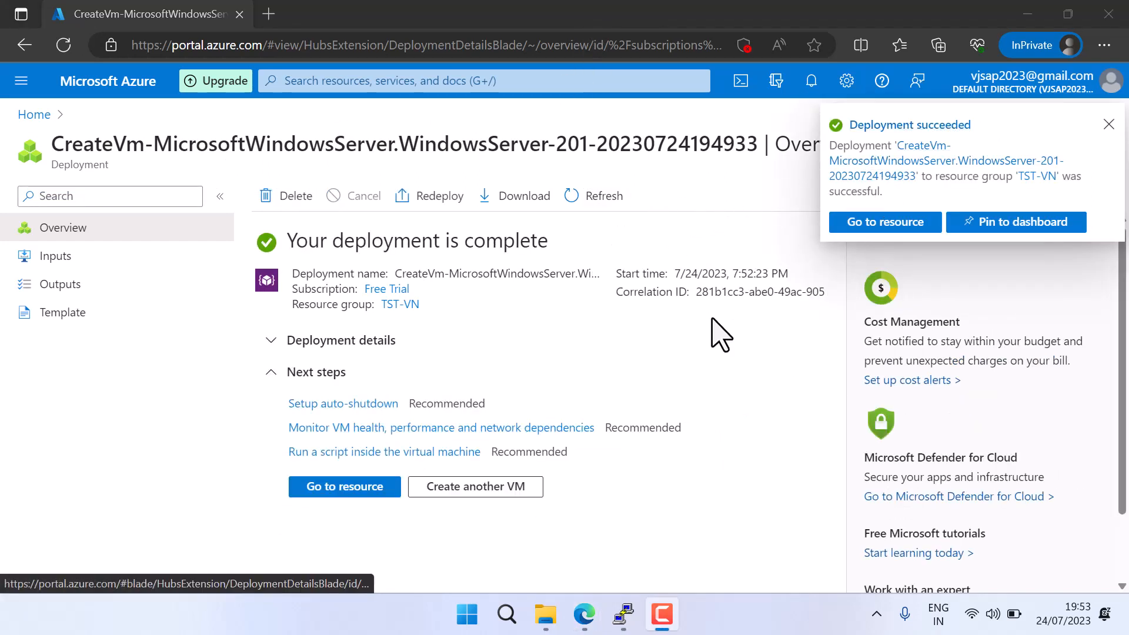
Return to the virtual machines list and refresh it to check the status of testwindows
left_click(34, 114)
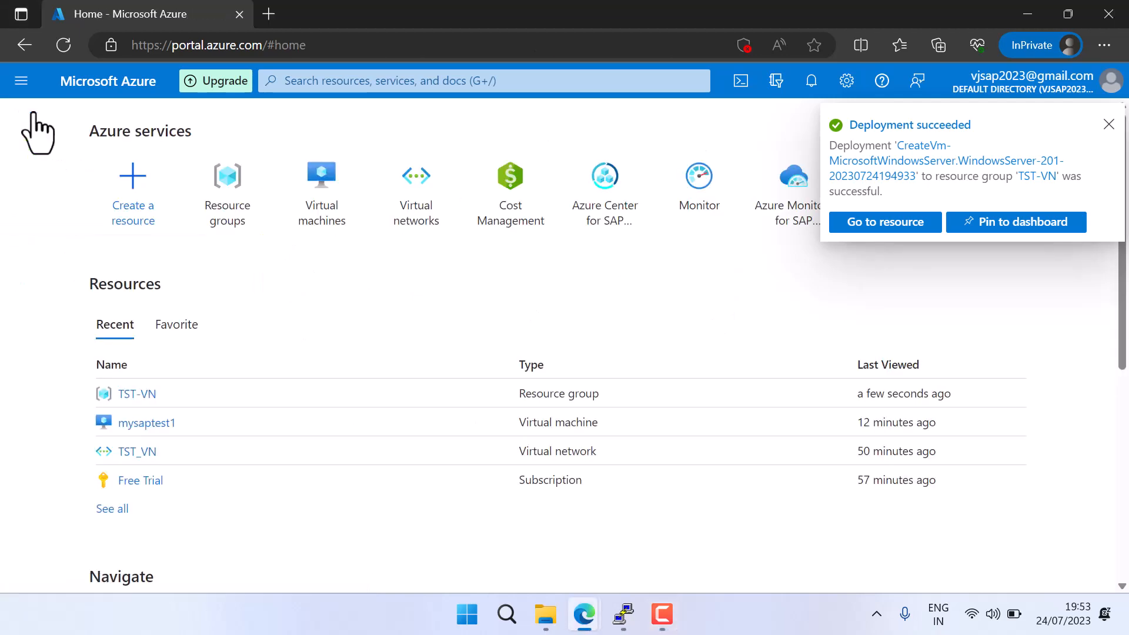
left_click(314, 197)
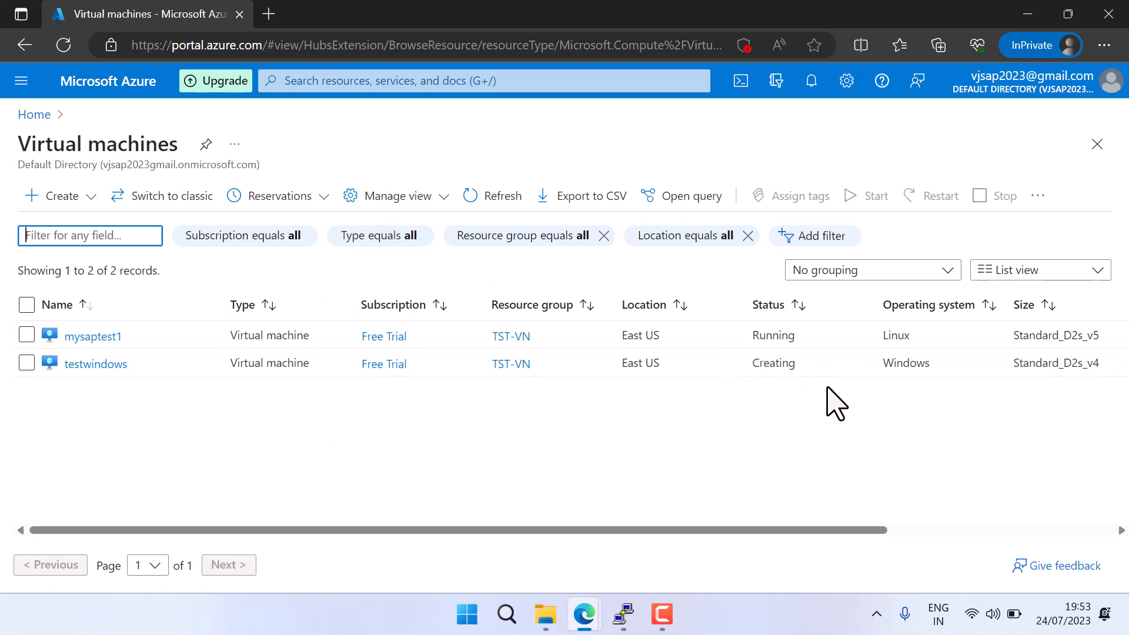
left_click(484, 195)
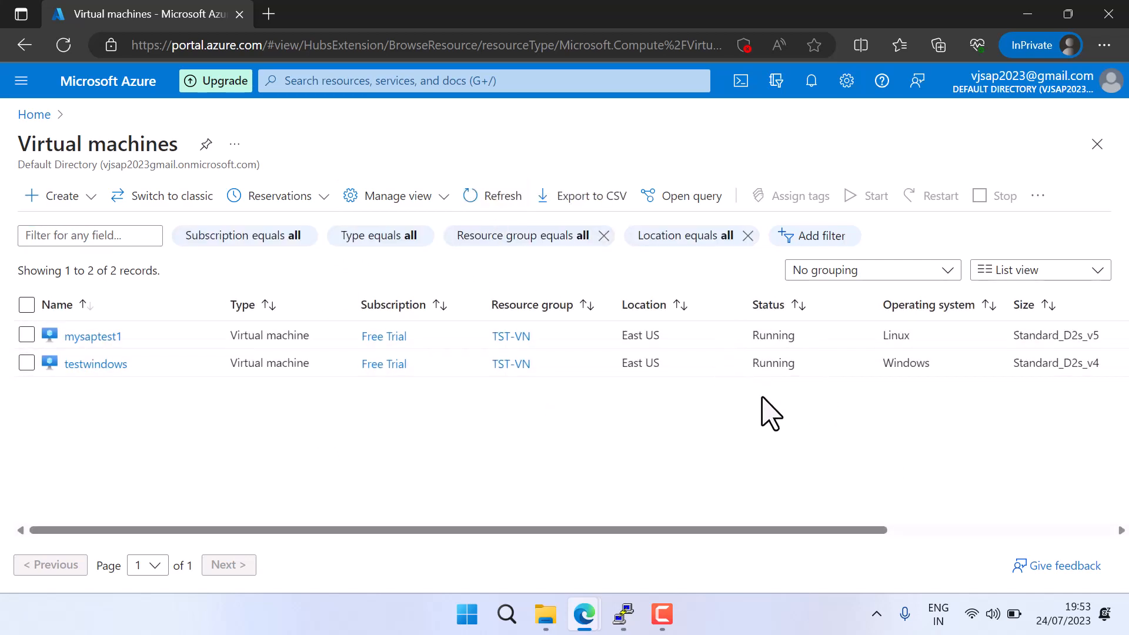
Launch Remote Desktop Connection with the Windows run command mstsc
key("super+r")
type("mstsc")
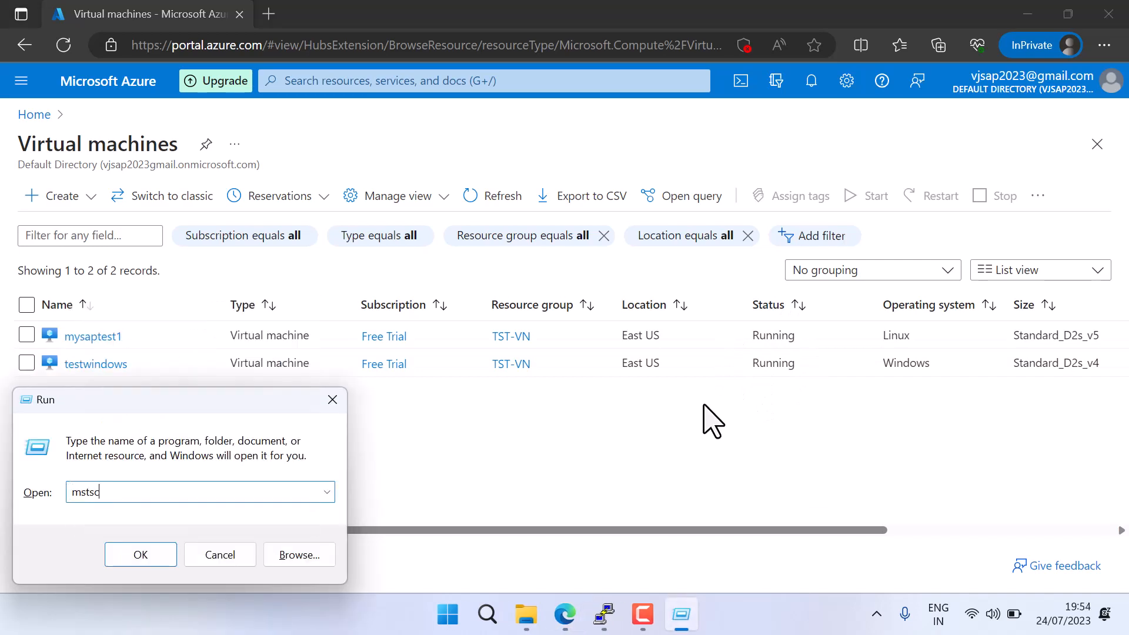
key("Return")
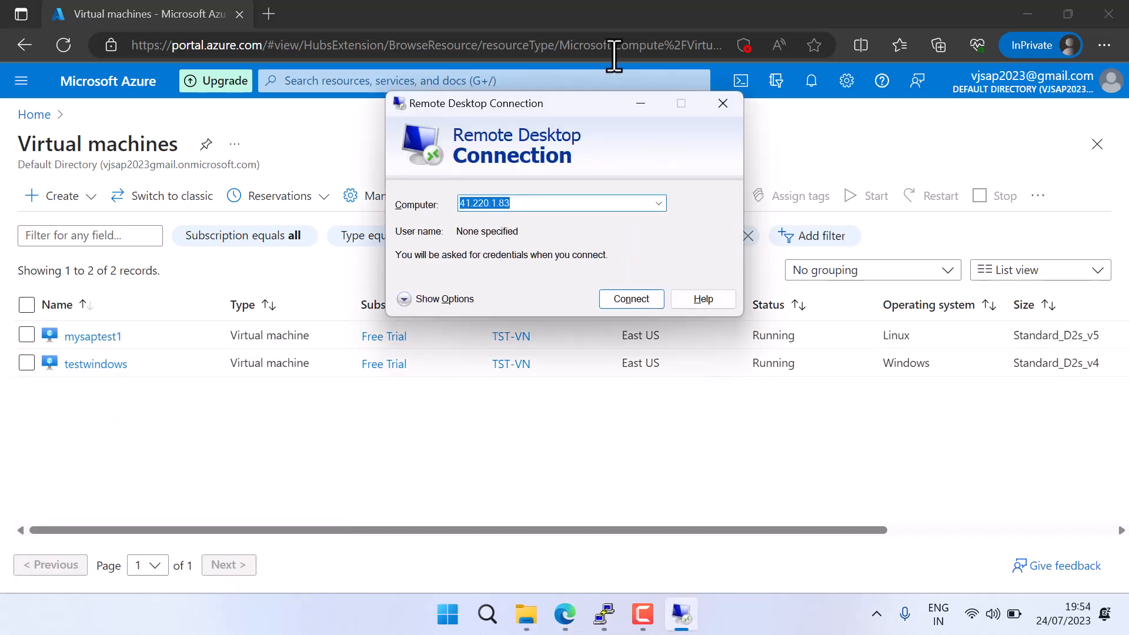
Copy the public IP address of testwindows and enter 20.51.246.210 as the computer in Remote Desktop Connection
left_click(94, 367)
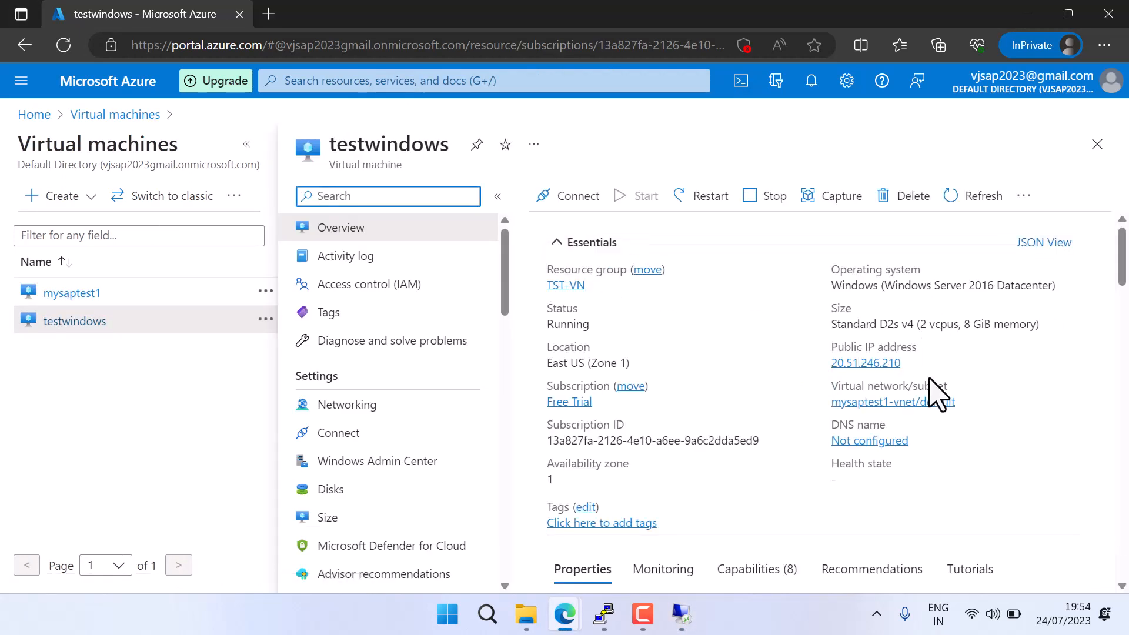
left_click(912, 363)
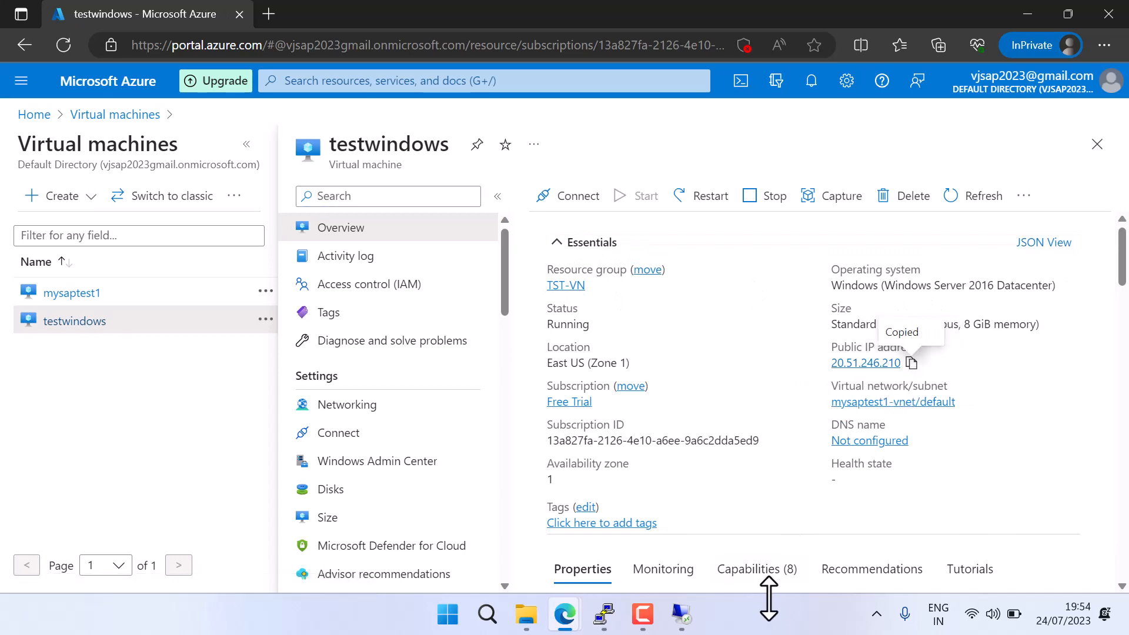
left_click(681, 614)
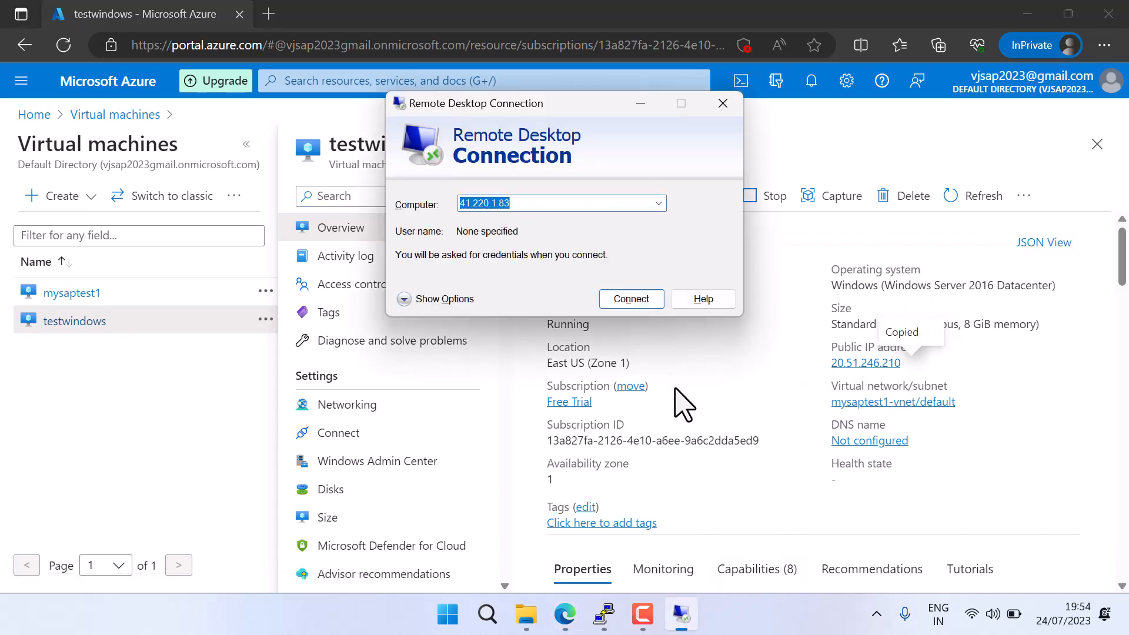
left_click(616, 293)
left_click(688, 297)
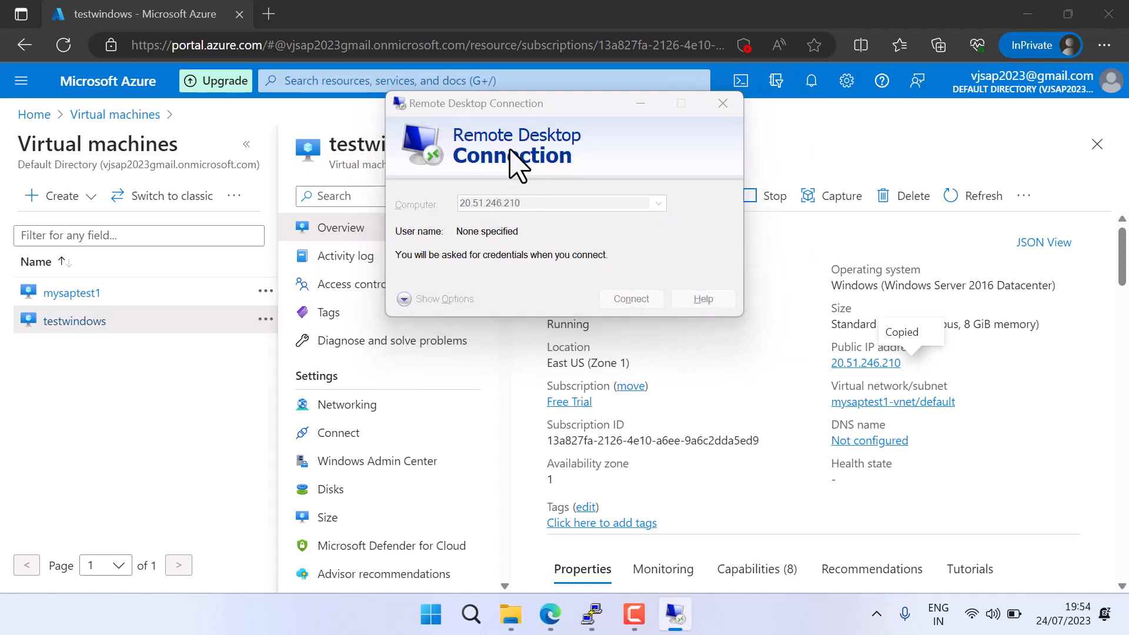
left_click(442, 256)
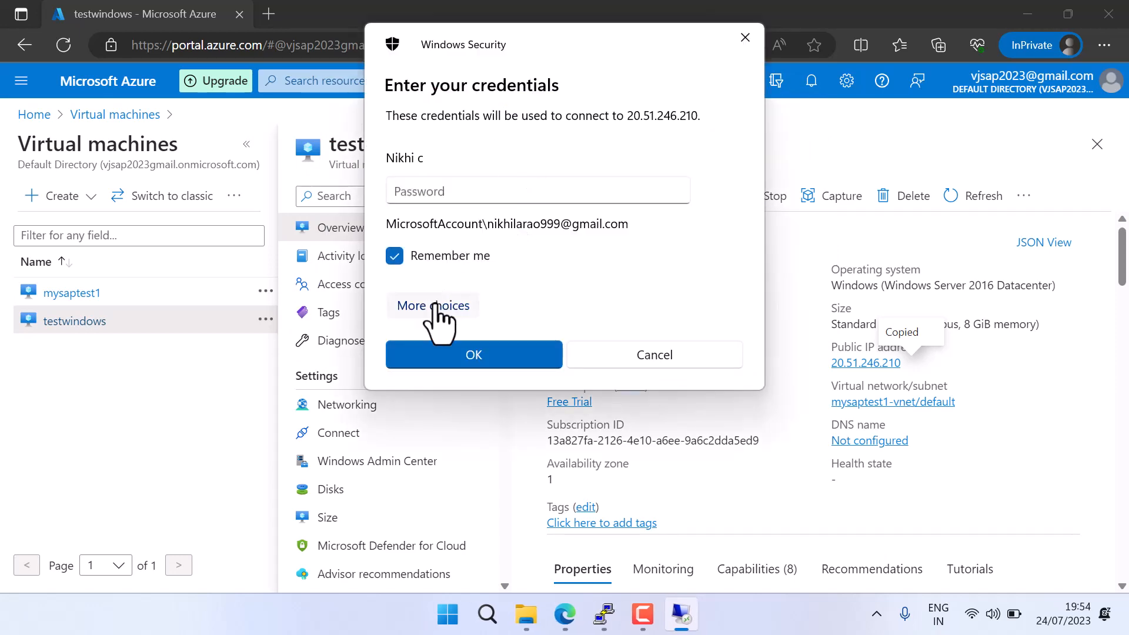
left_click(438, 306)
left_click(745, 37)
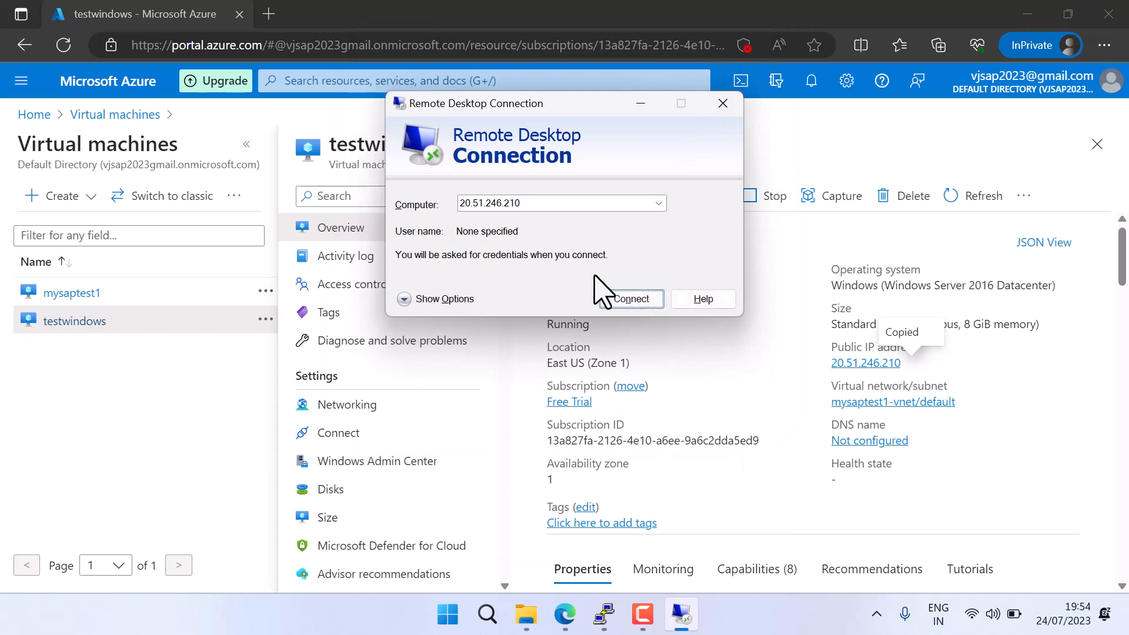
Expand the Remote Desktop connection options and enter testsap1 as the user name
left_click(405, 299)
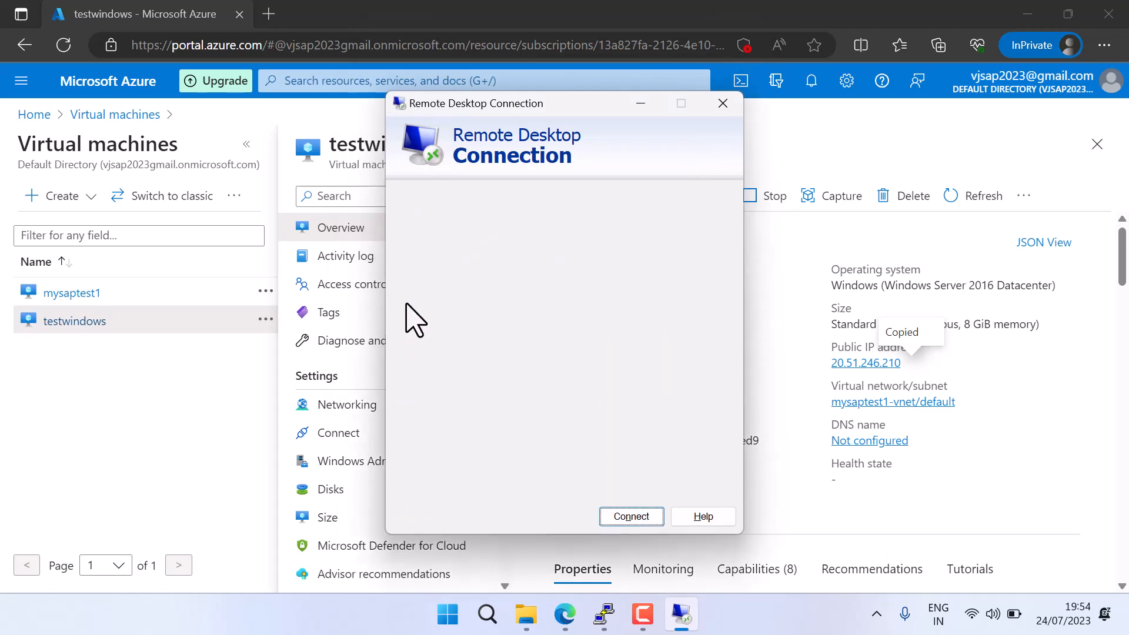
left_click(557, 288)
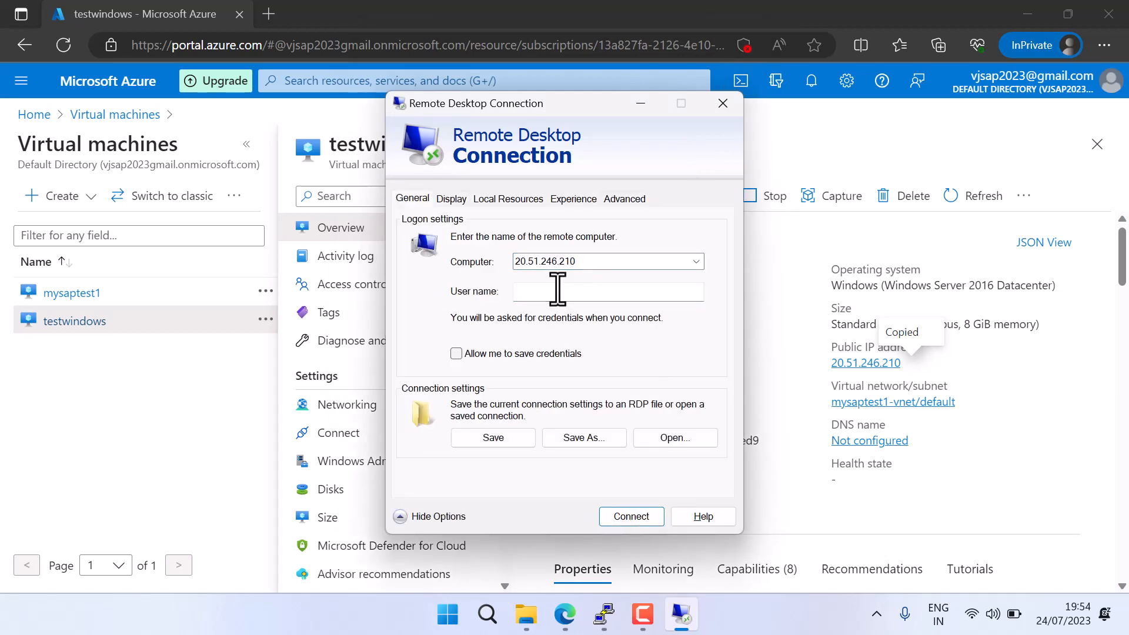
left_click_drag(551, 106, 367, 169)
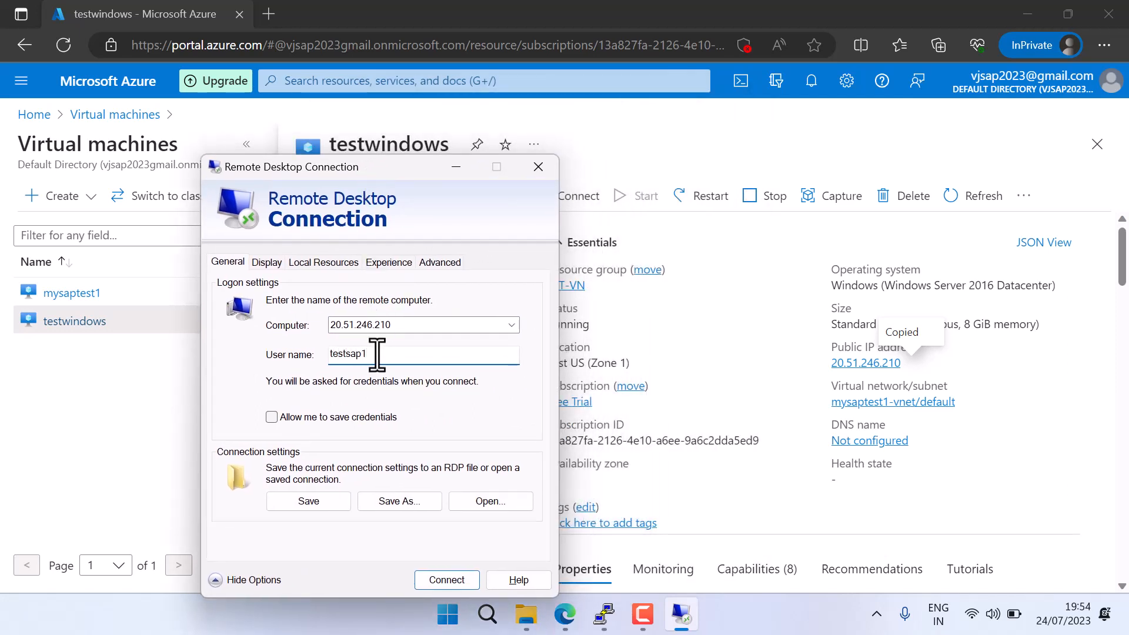
Connect to 20.51.246.210 with the account password, accepting the trust and certificate prompts, and maximize the remote session window
left_click(459, 580)
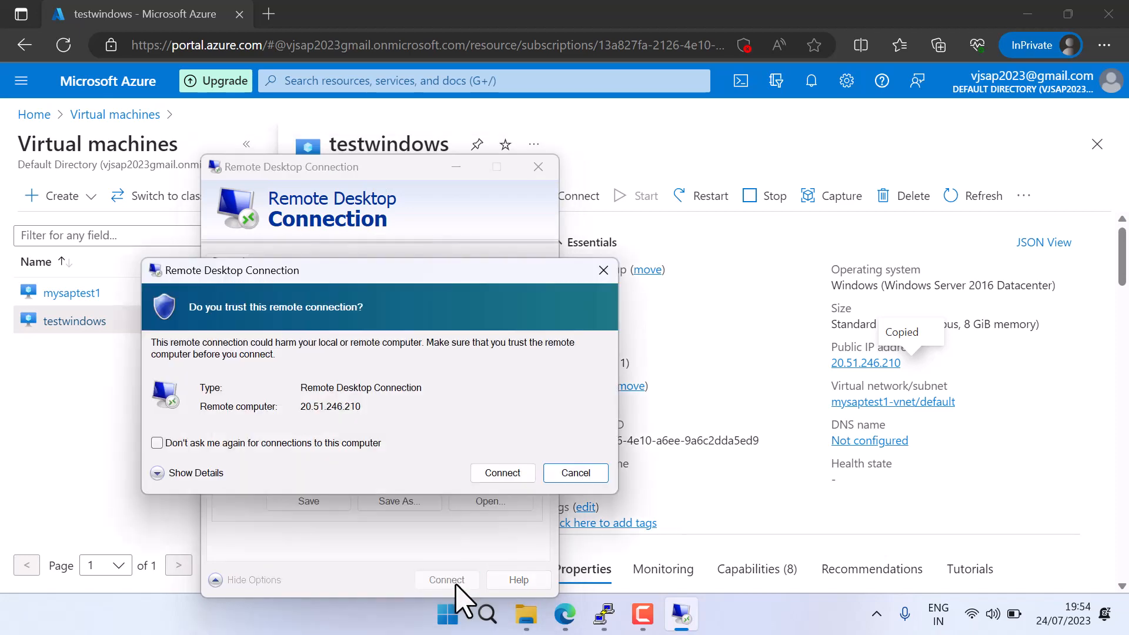
left_click(488, 471)
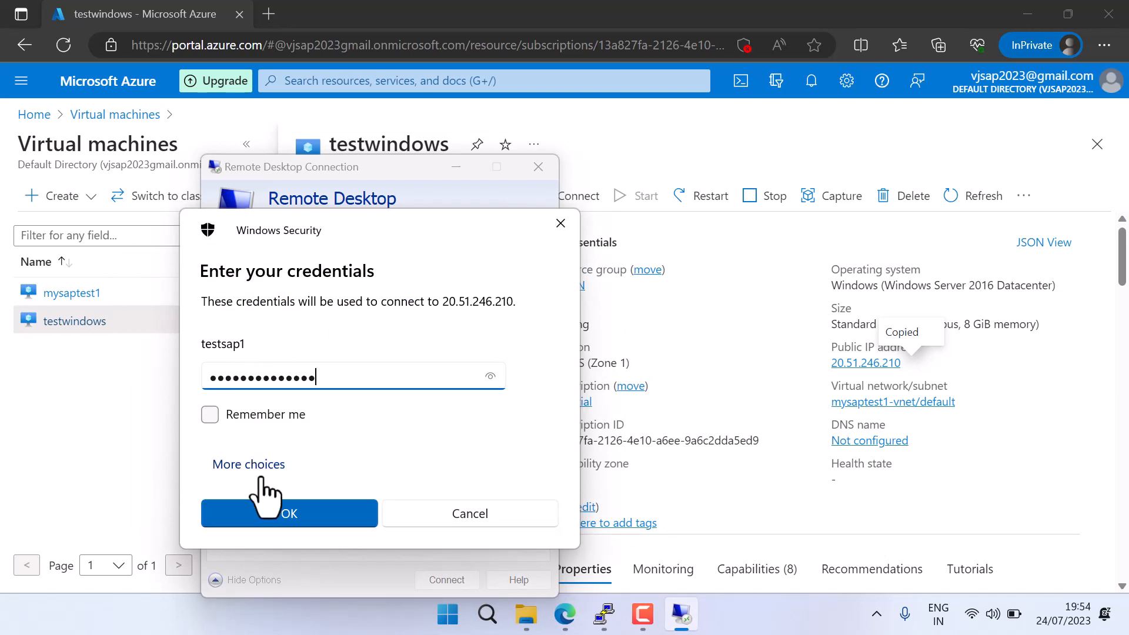
left_click(283, 517)
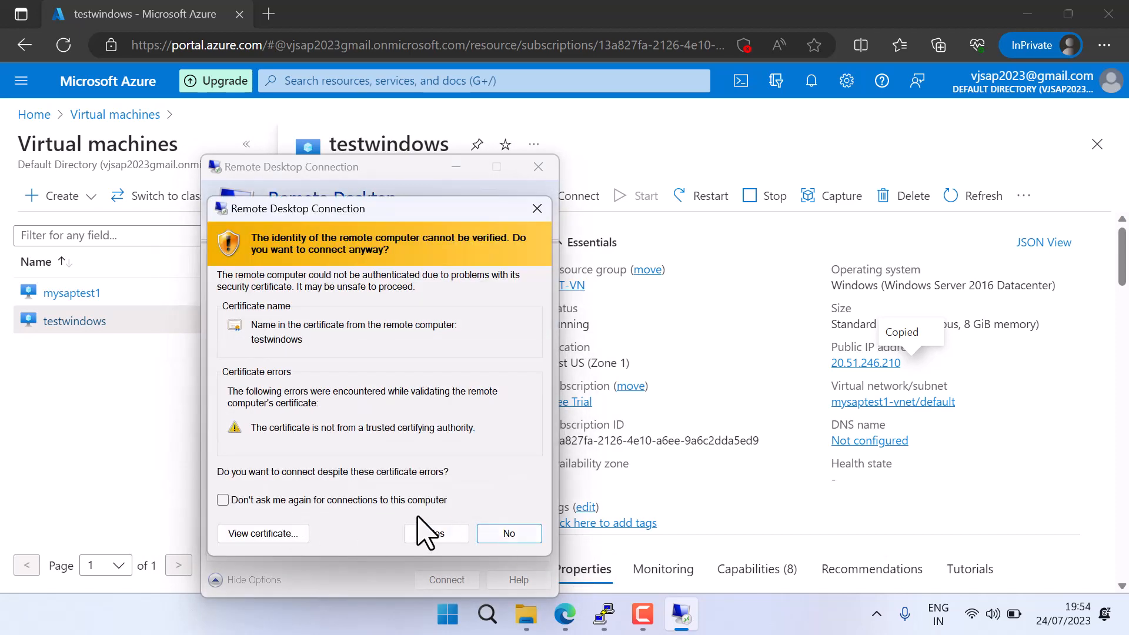
left_click(425, 532)
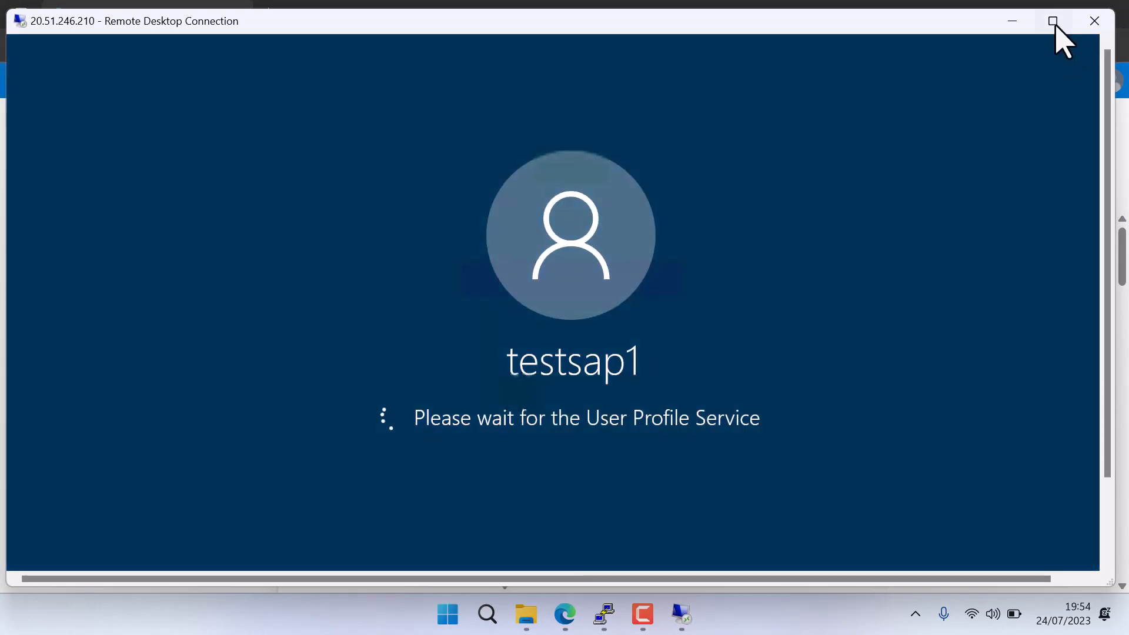
left_click(1054, 23)
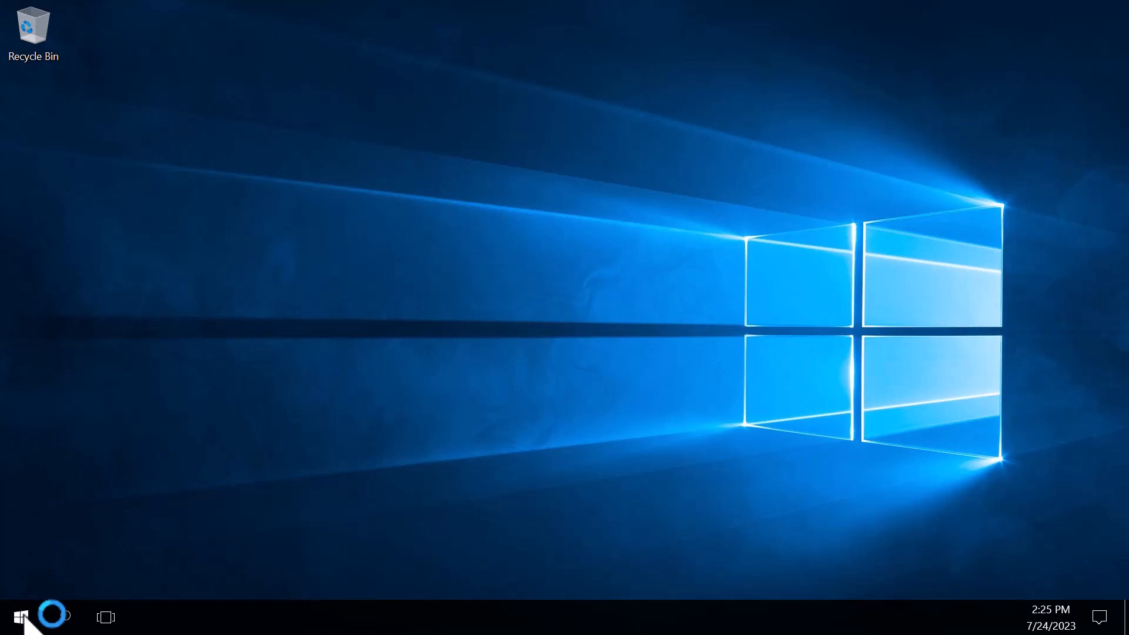
Open the remote server's Start menu and allow the PC to be discoverable on the network
left_click(21, 617)
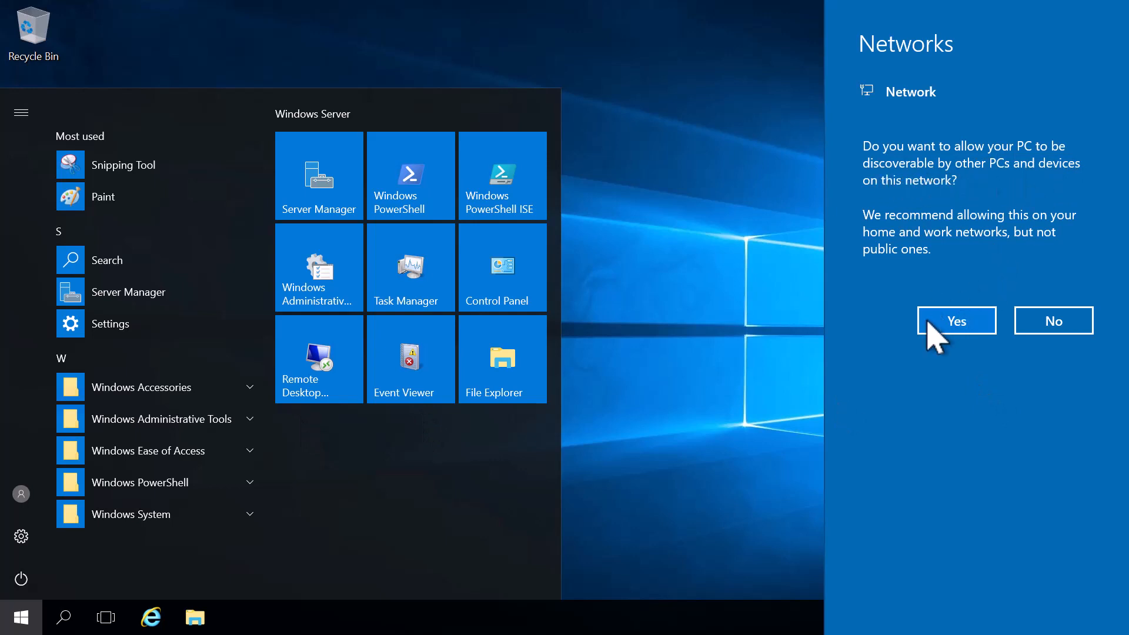
left_click(929, 322)
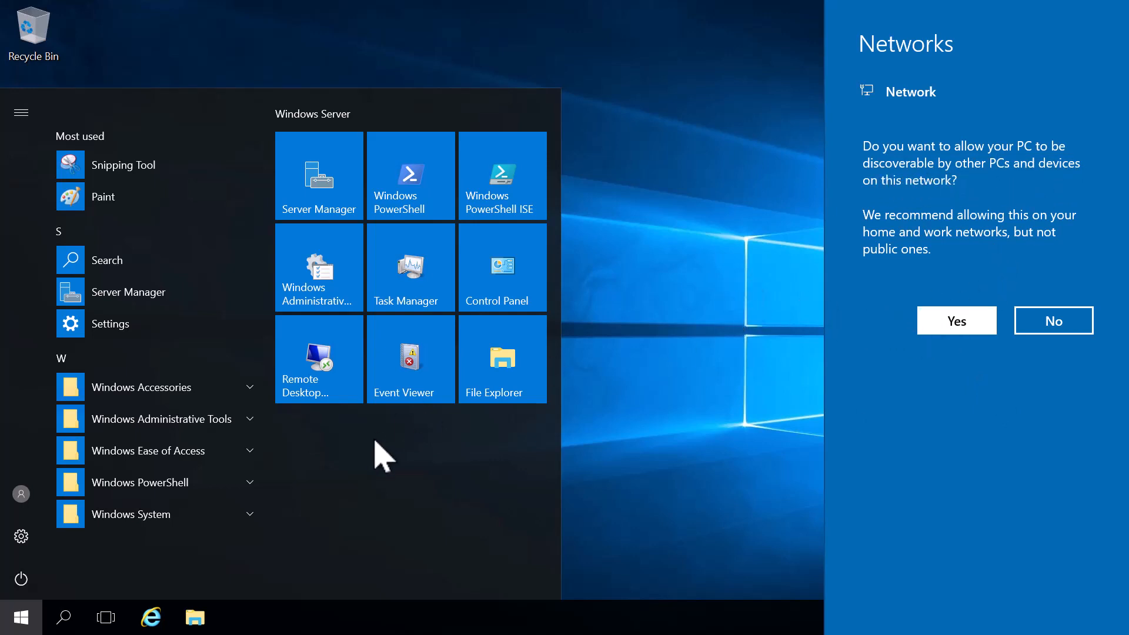
Open File Explorer on the remote server and examine the contents of the Windows (C:) drive in a maximized window
left_click(194, 617)
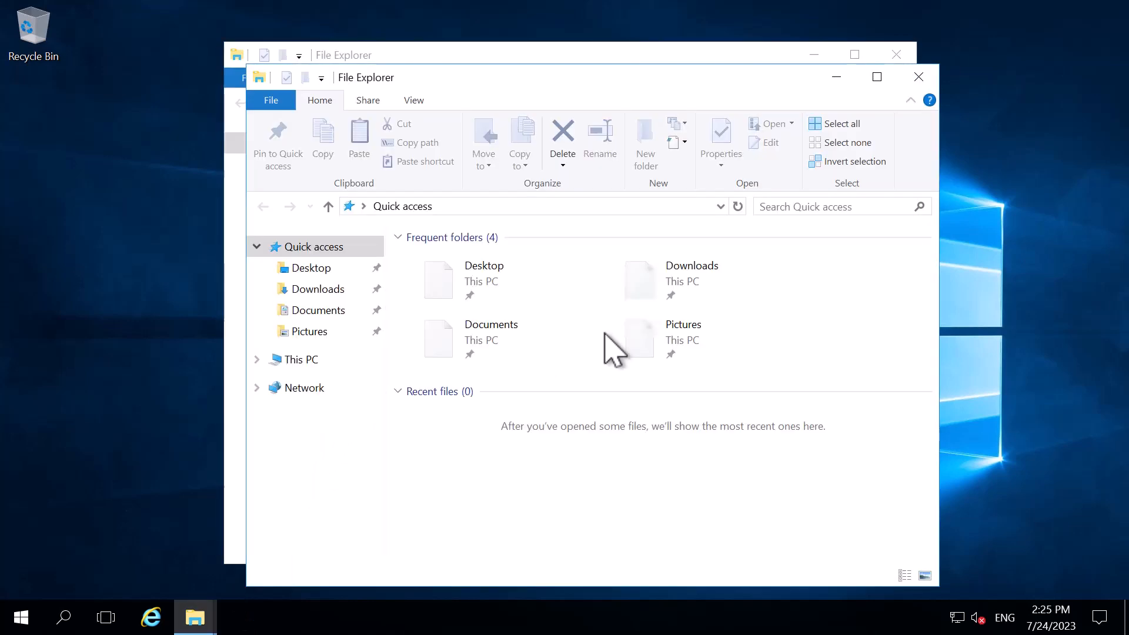
left_click(304, 359)
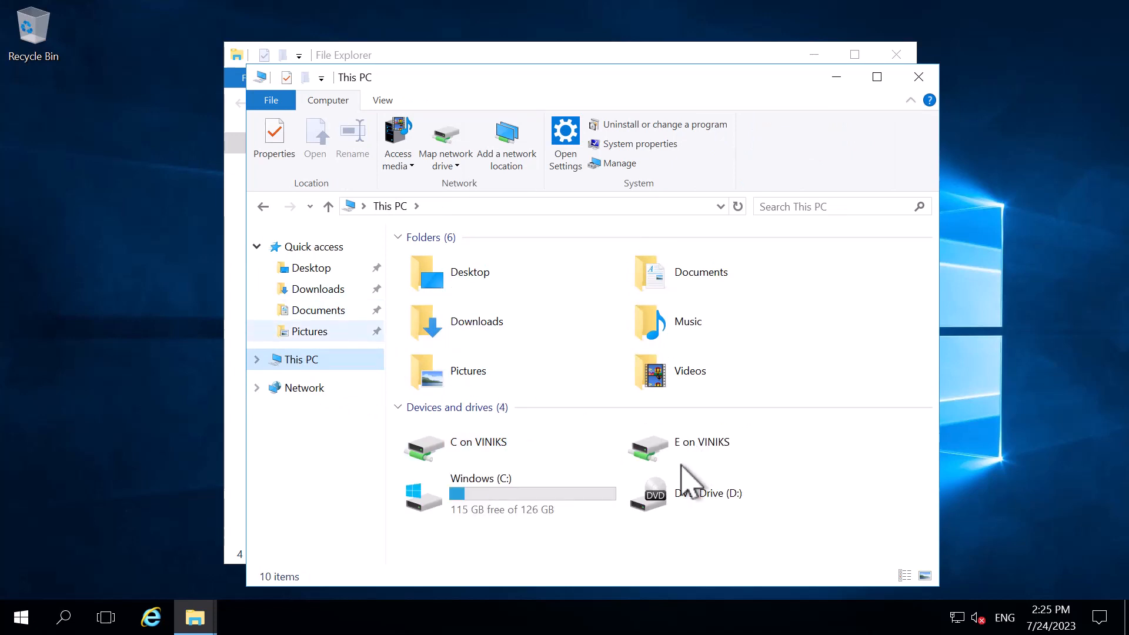
left_click(475, 497)
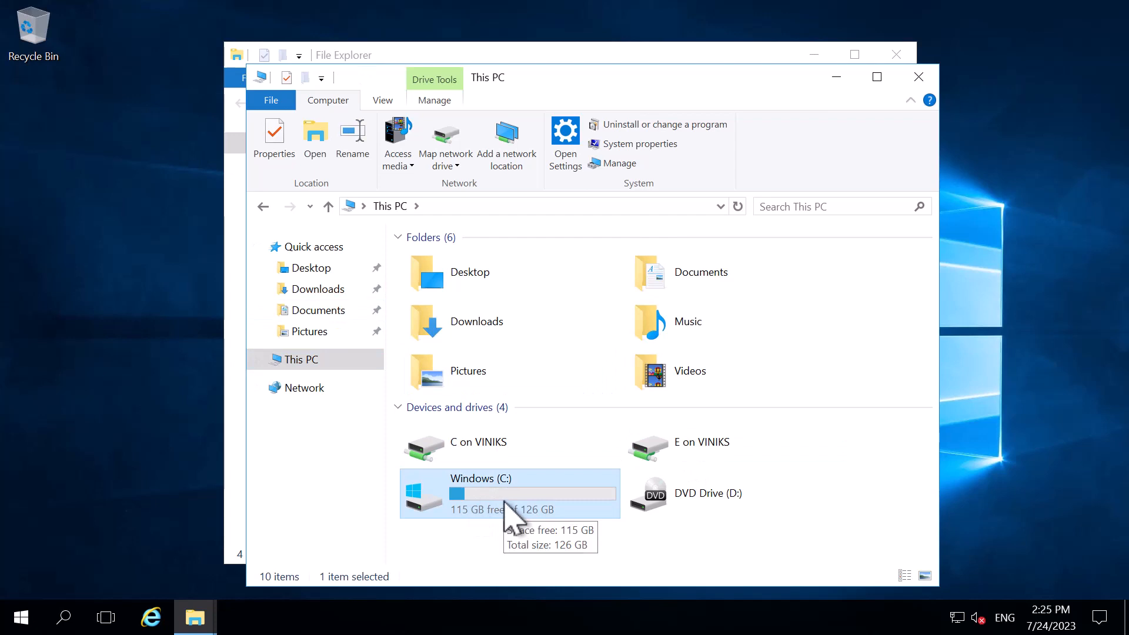
double_click(504, 505)
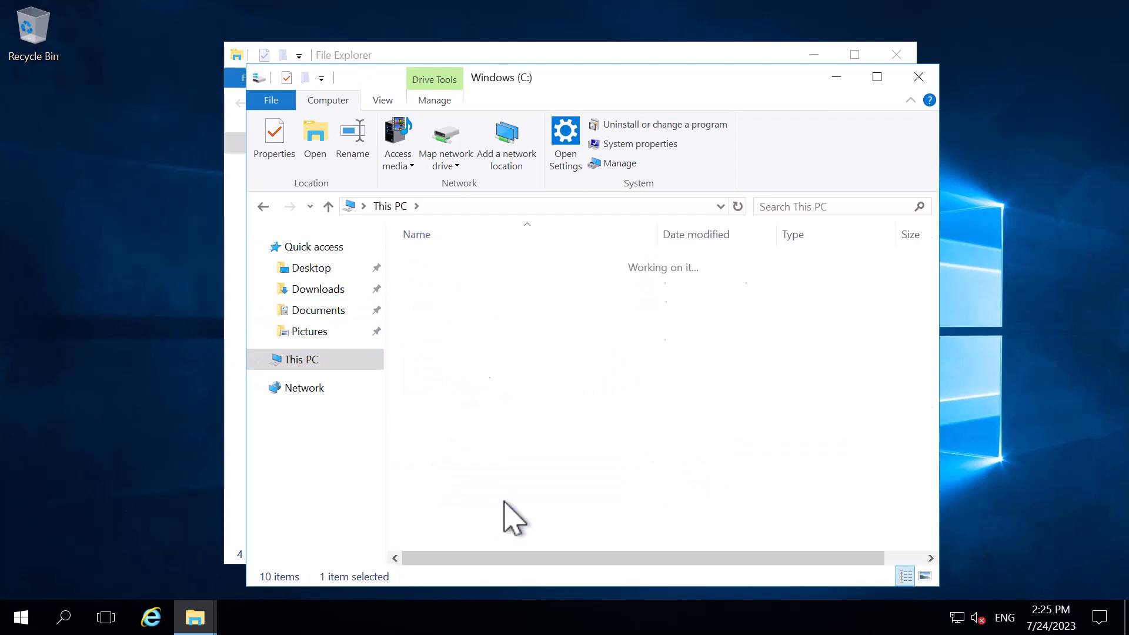
left_click(264, 206)
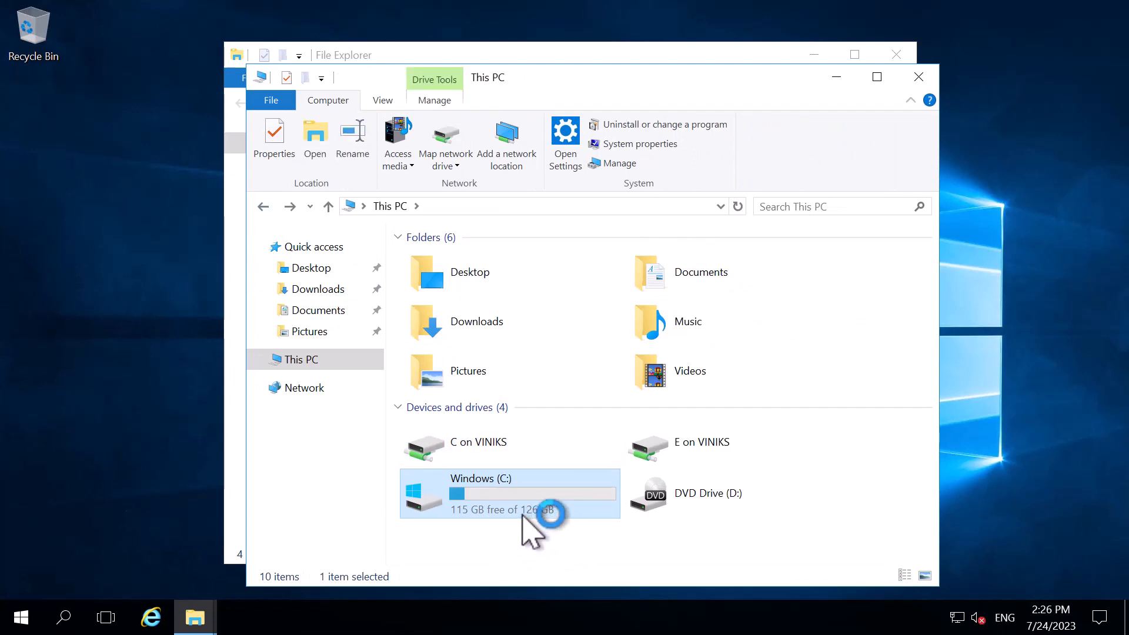
double_click(524, 504)
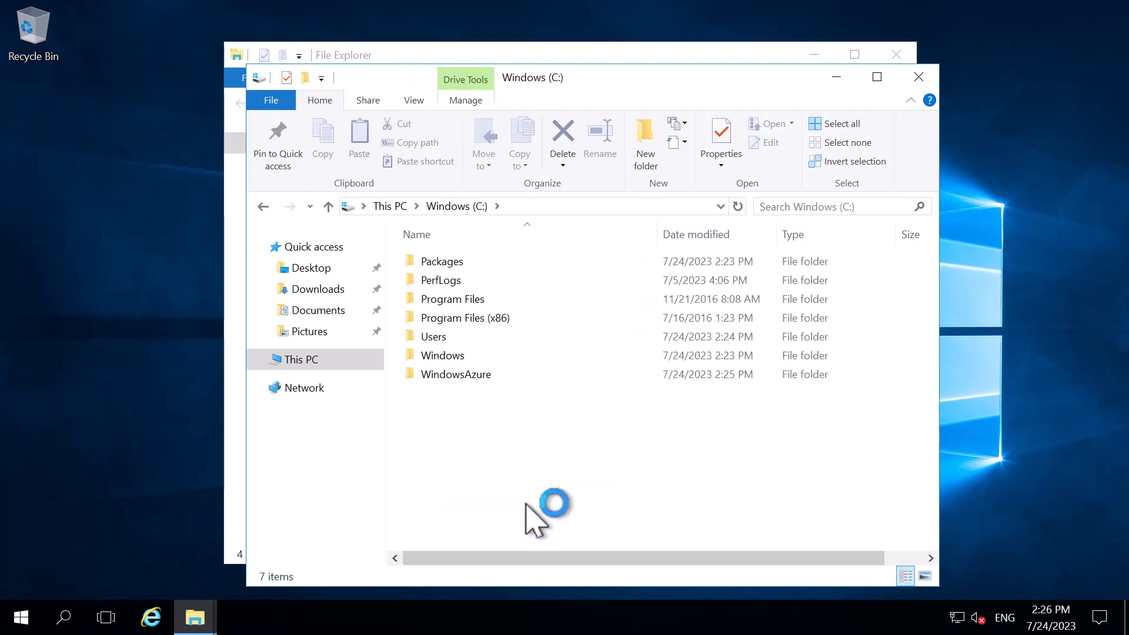
left_click(876, 78)
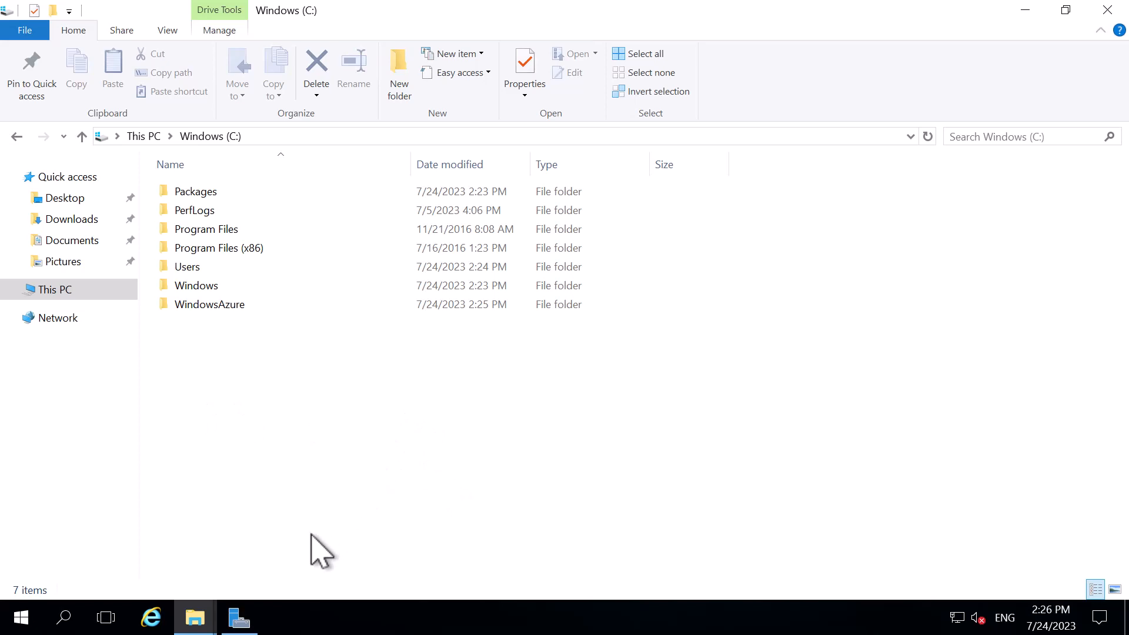
Open Internet Explorer, dismiss its initial setup, and search for google chrome download, accepting the secure connection alert
left_click(154, 617)
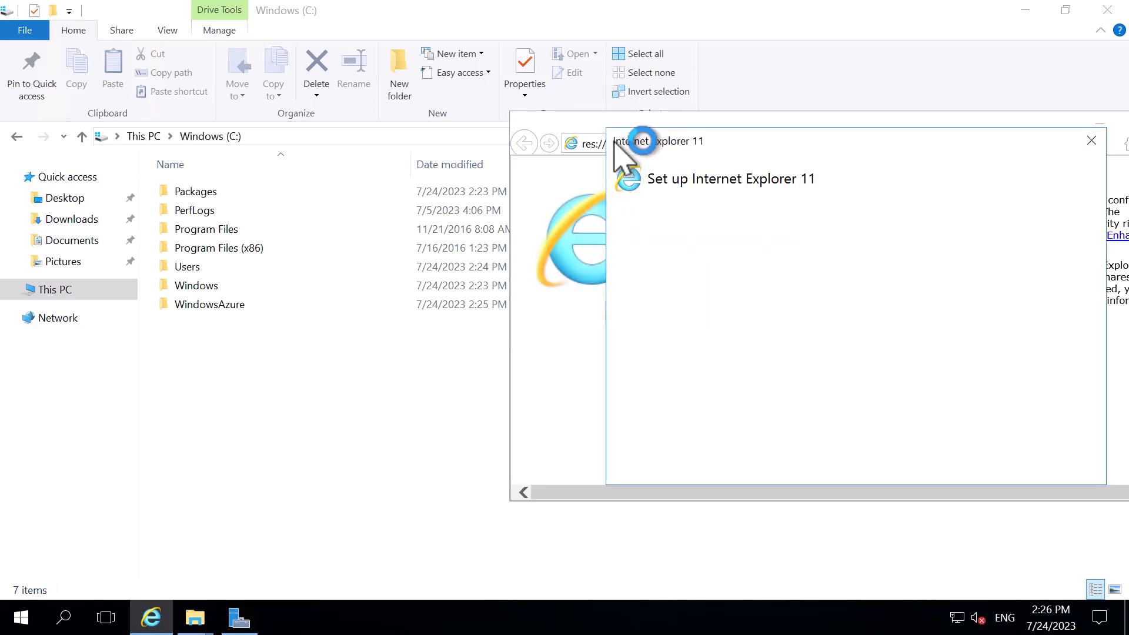
left_click(1091, 143)
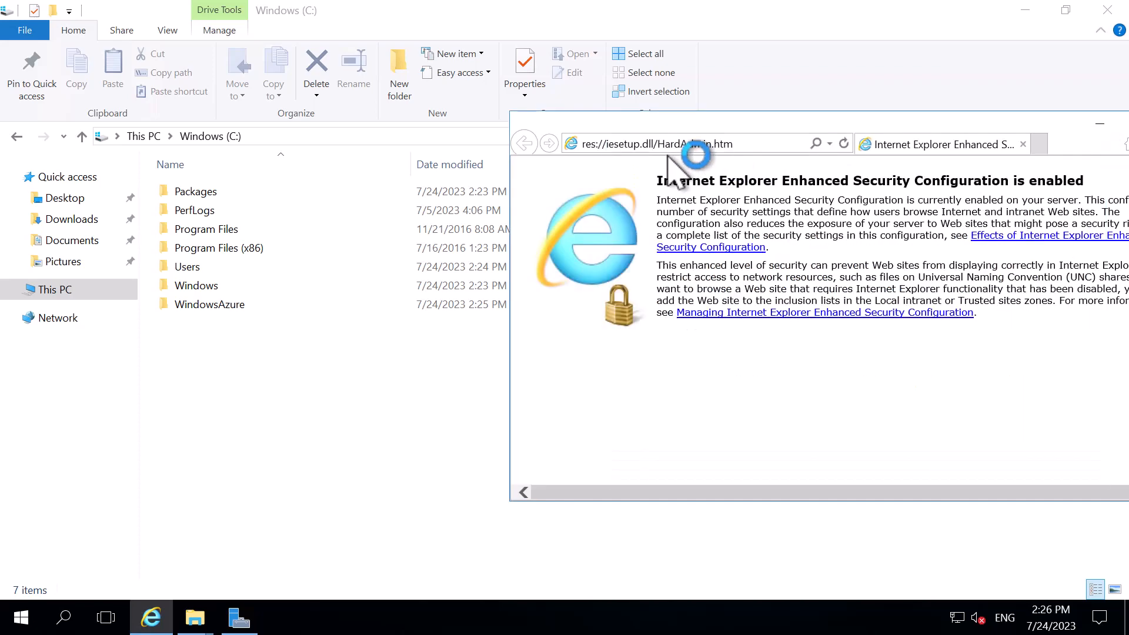
left_click(668, 145)
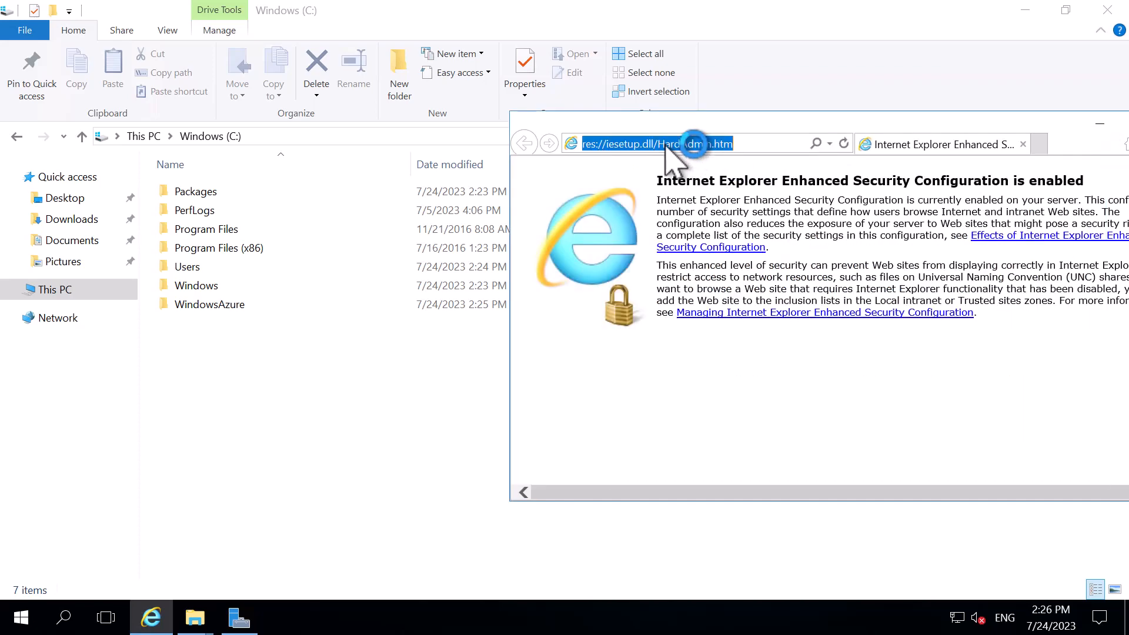
type("googl")
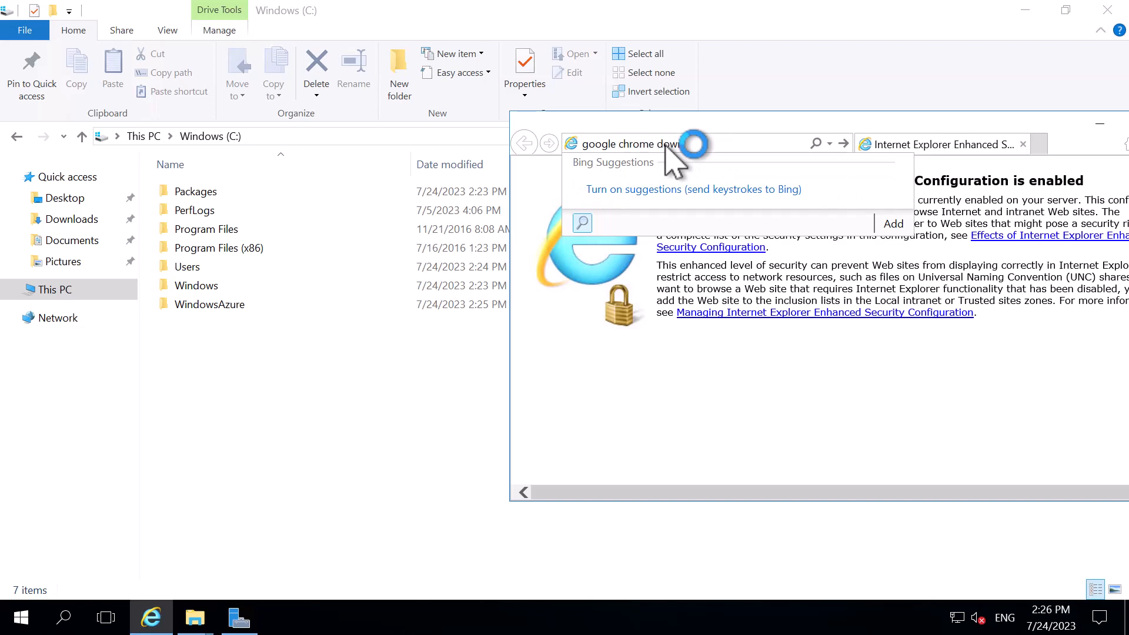
type("e chrome download")
key("Return")
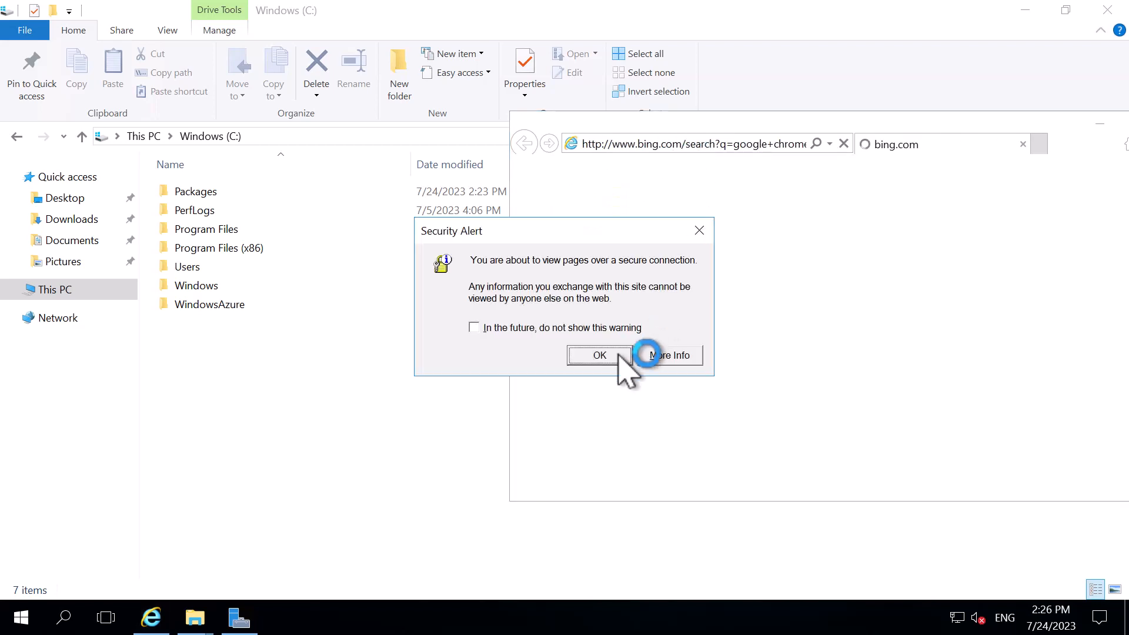
left_click(599, 356)
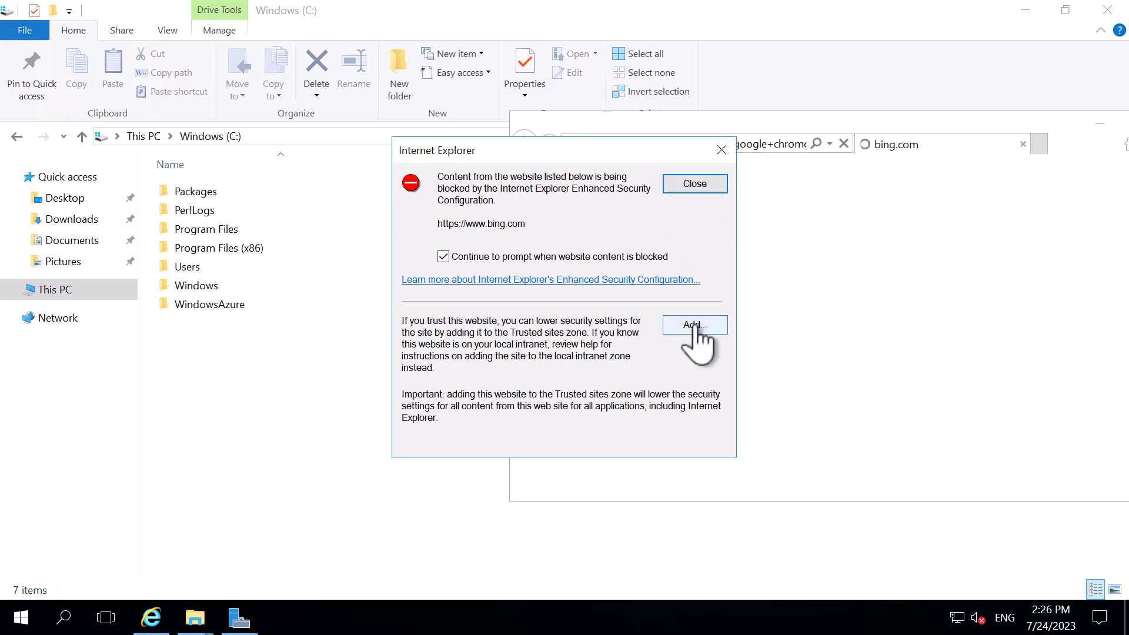
left_click(698, 320)
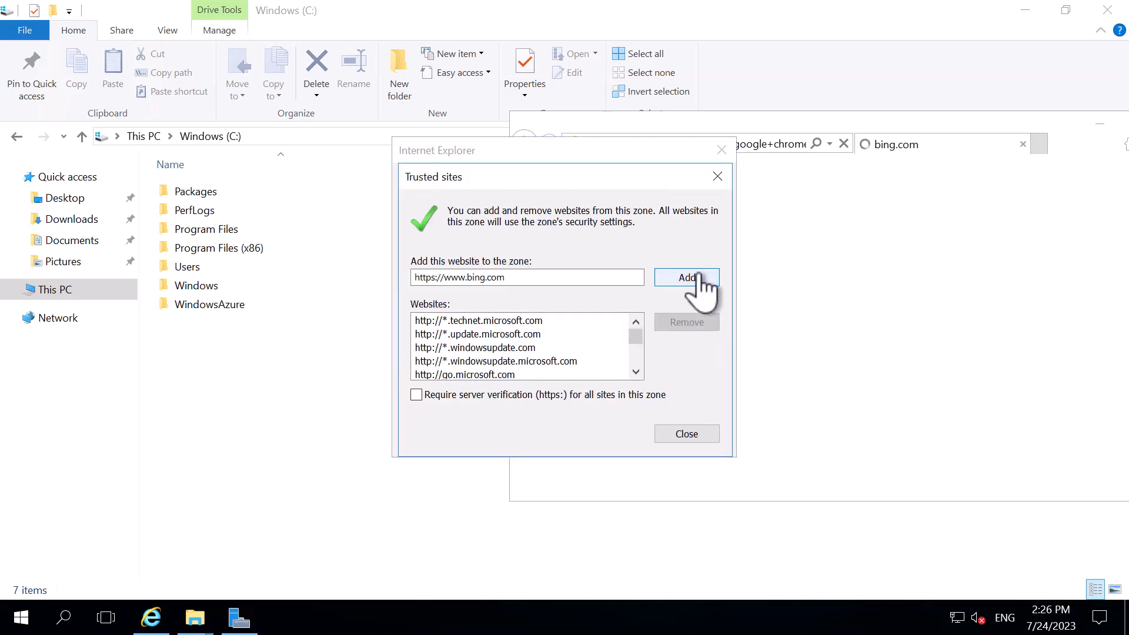
left_click(689, 278)
left_click(687, 434)
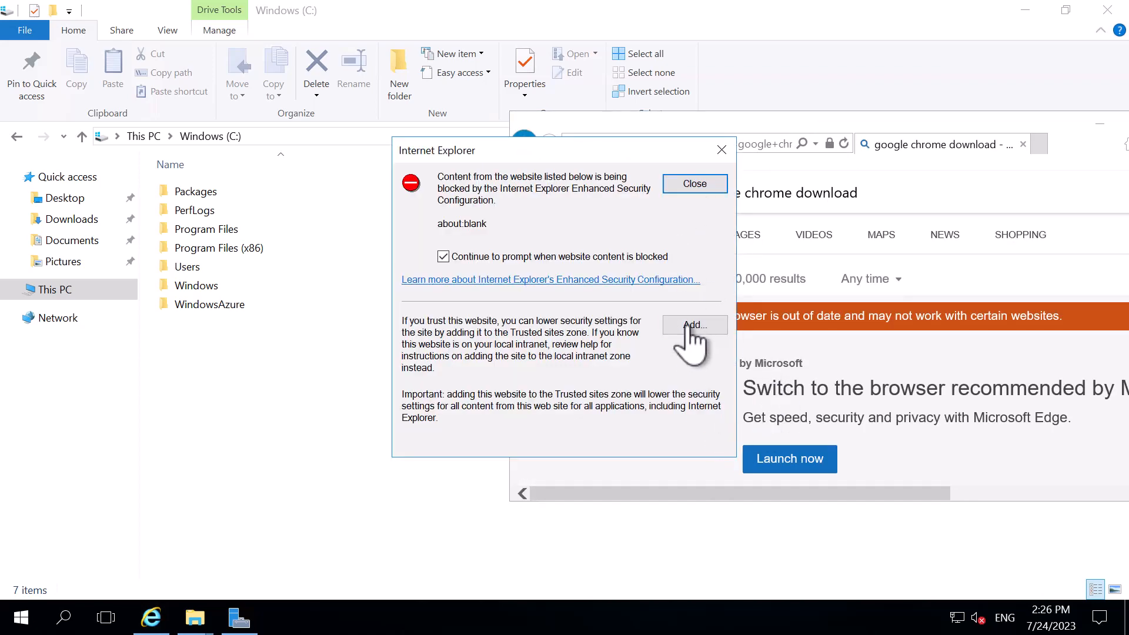
left_click(688, 326)
left_click(688, 279)
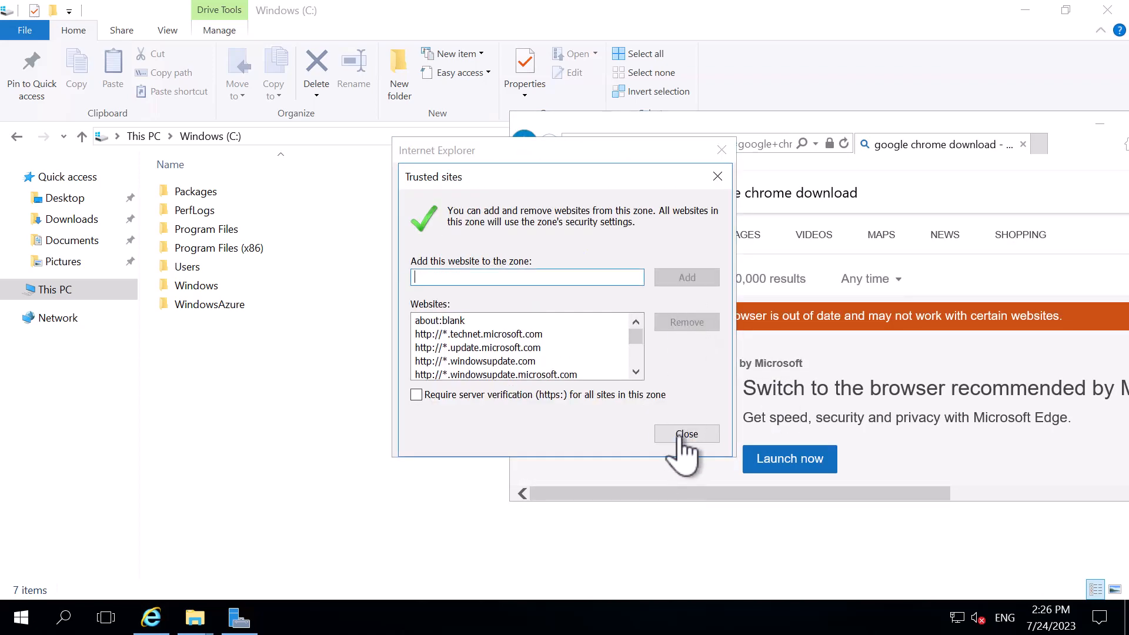
left_click(686, 434)
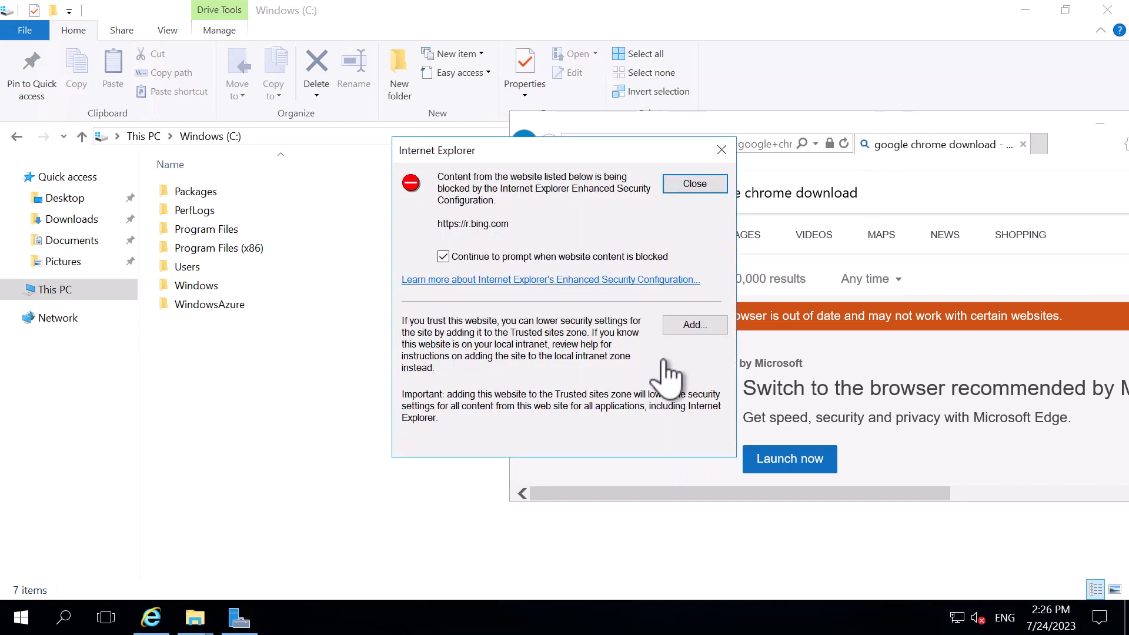
left_click(690, 327)
left_click(687, 277)
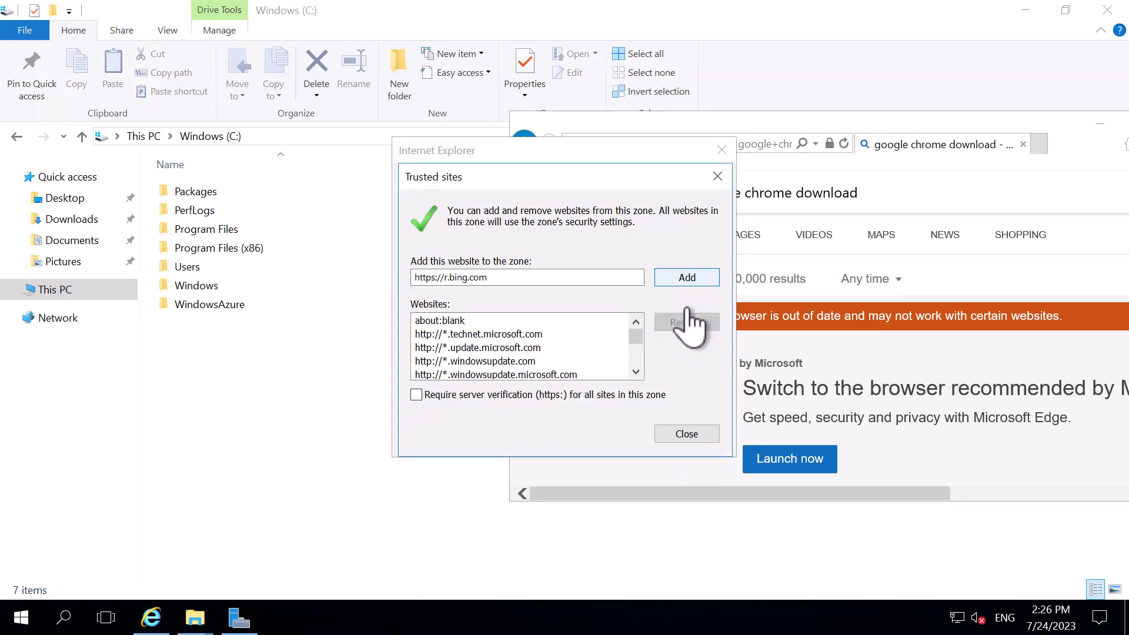
left_click(683, 436)
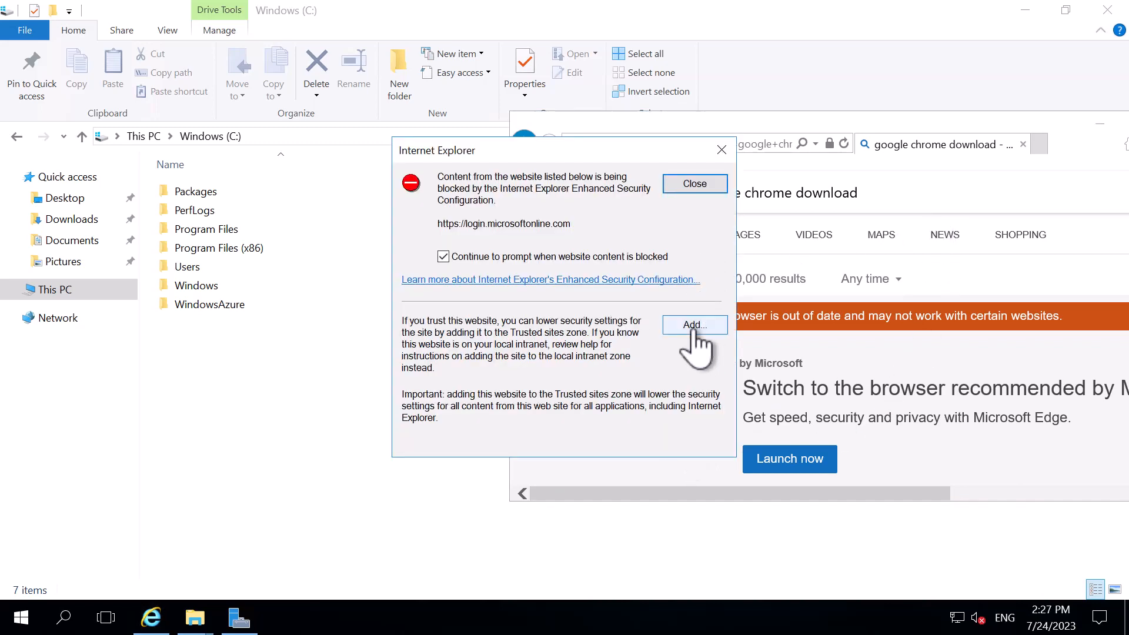
left_click(693, 327)
left_click(682, 276)
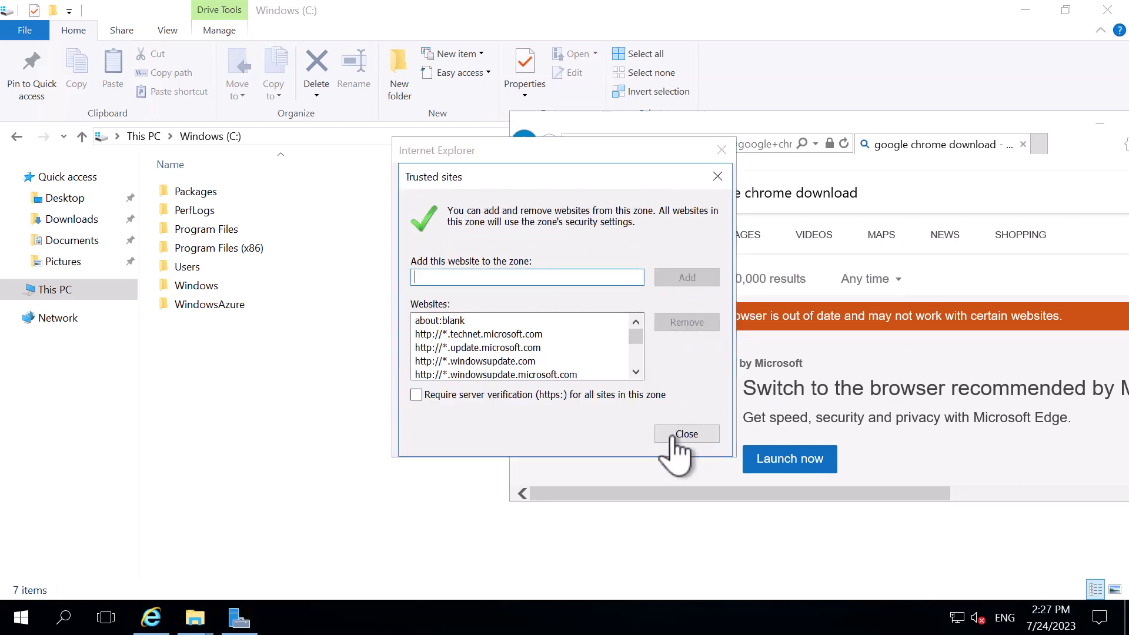
left_click(686, 435)
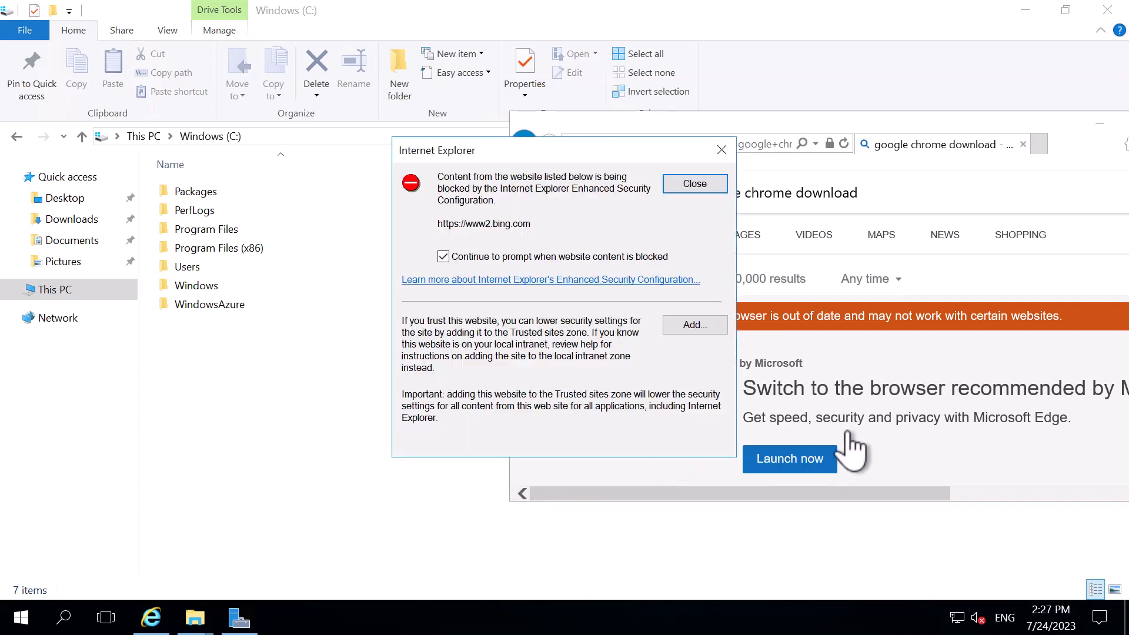
left_click(693, 327)
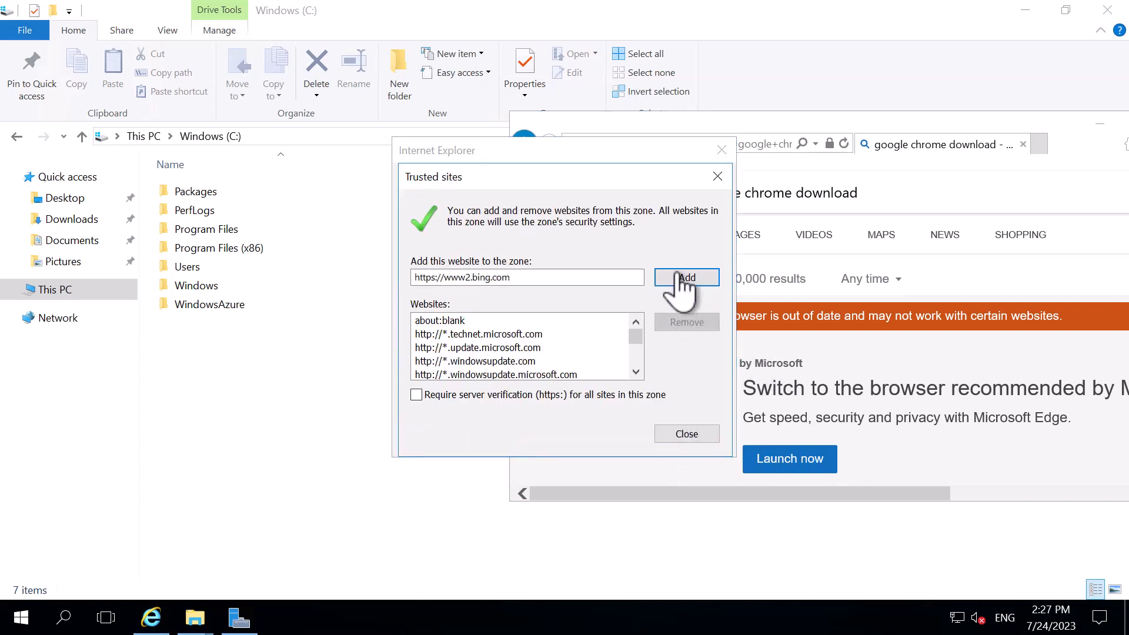
left_click(687, 277)
left_click(682, 434)
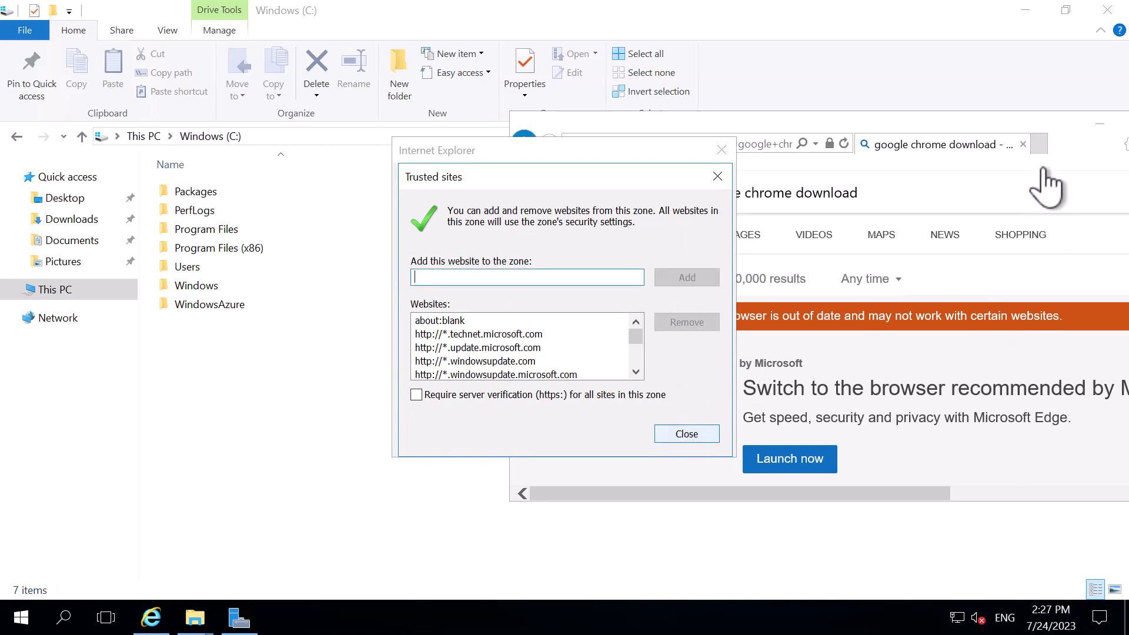
Reposition the browser window and open the Google Chrome Browser | Download Chrome Today search result
left_click_drag(1011, 118, 758, 82)
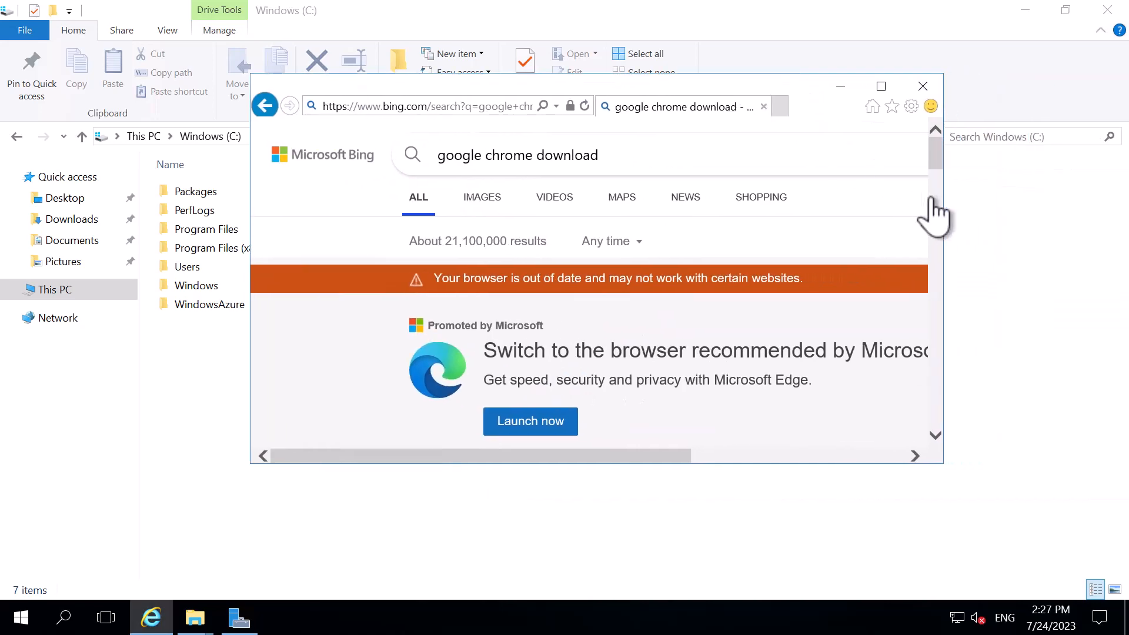
scroll(932, 194, "down", 5)
scroll(935, 215, "down", 4)
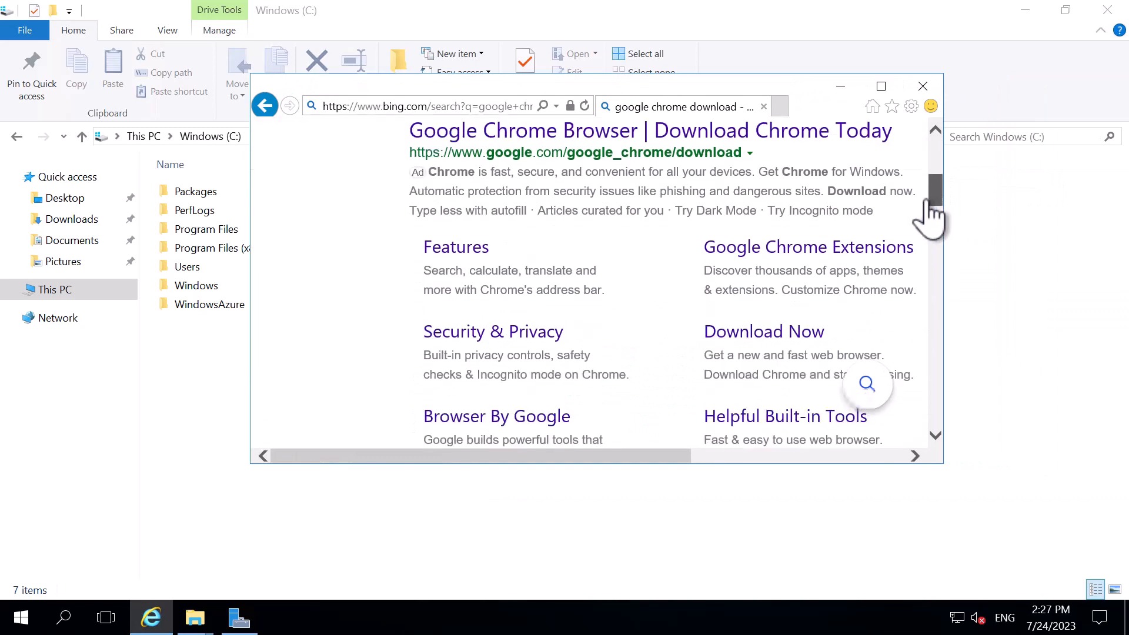
scroll(735, 220, "up", 3)
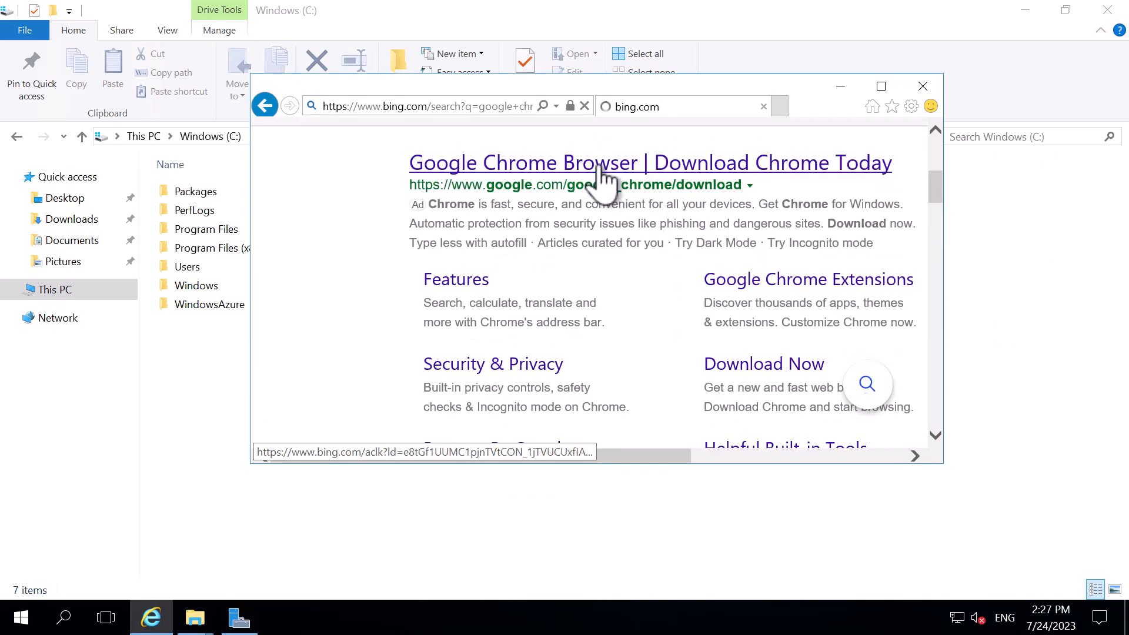
left_click(601, 167)
left_click(692, 323)
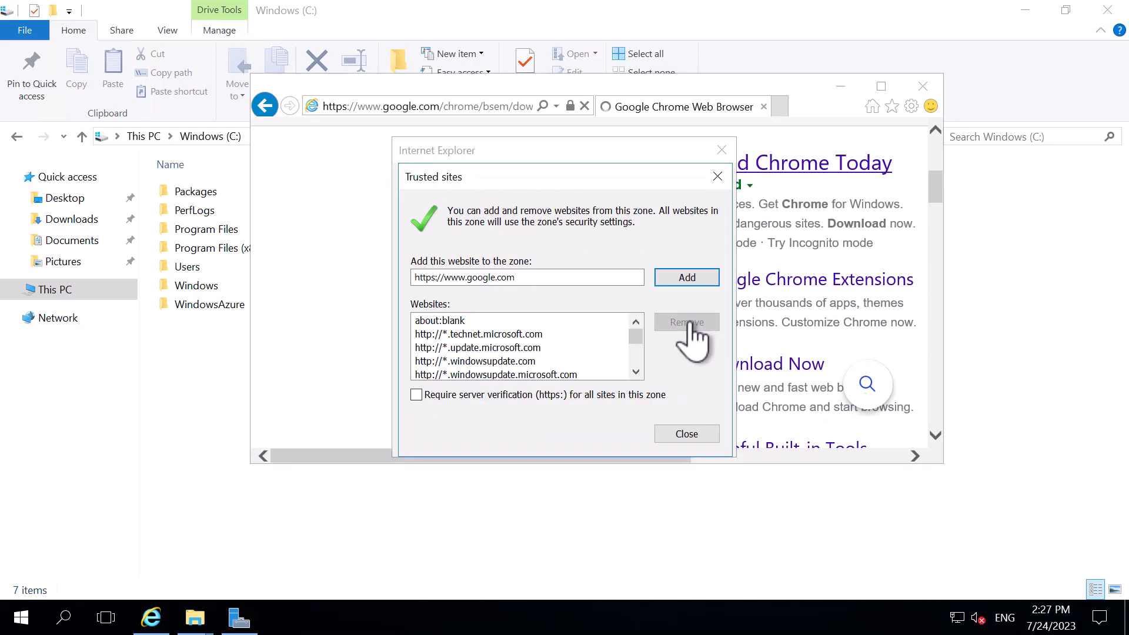
left_click(682, 280)
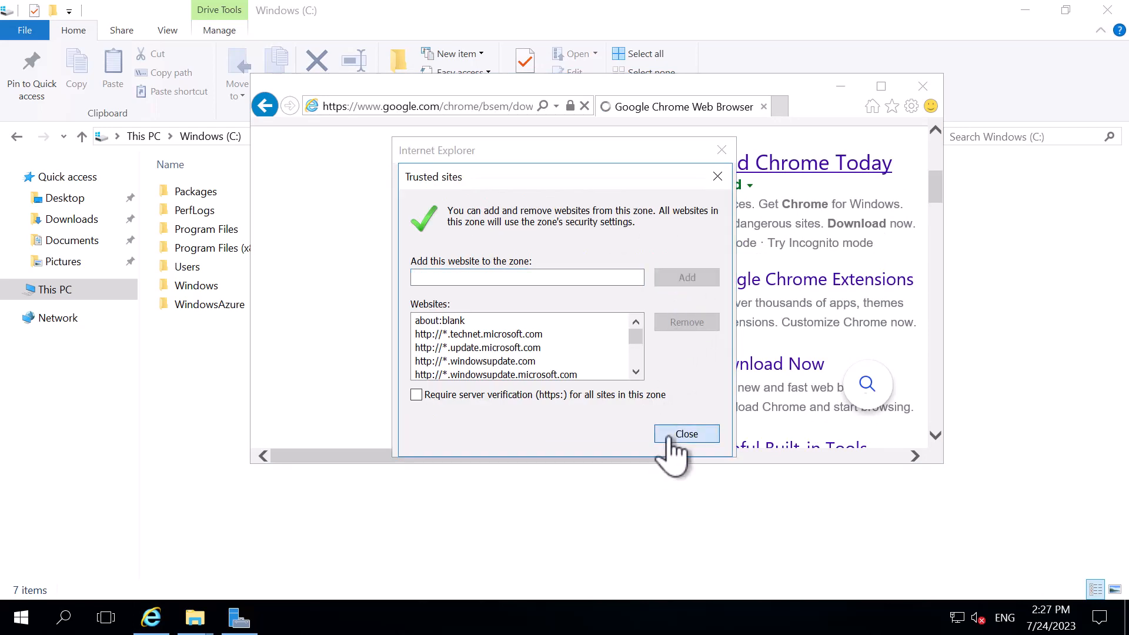
left_click(671, 438)
left_click(688, 323)
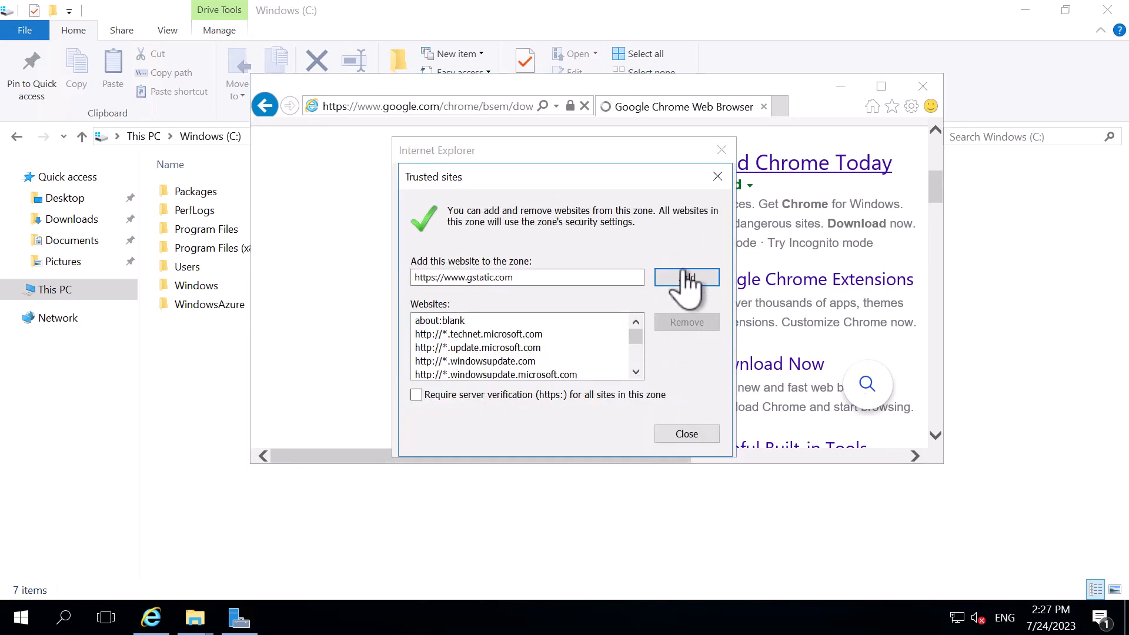
left_click(685, 276)
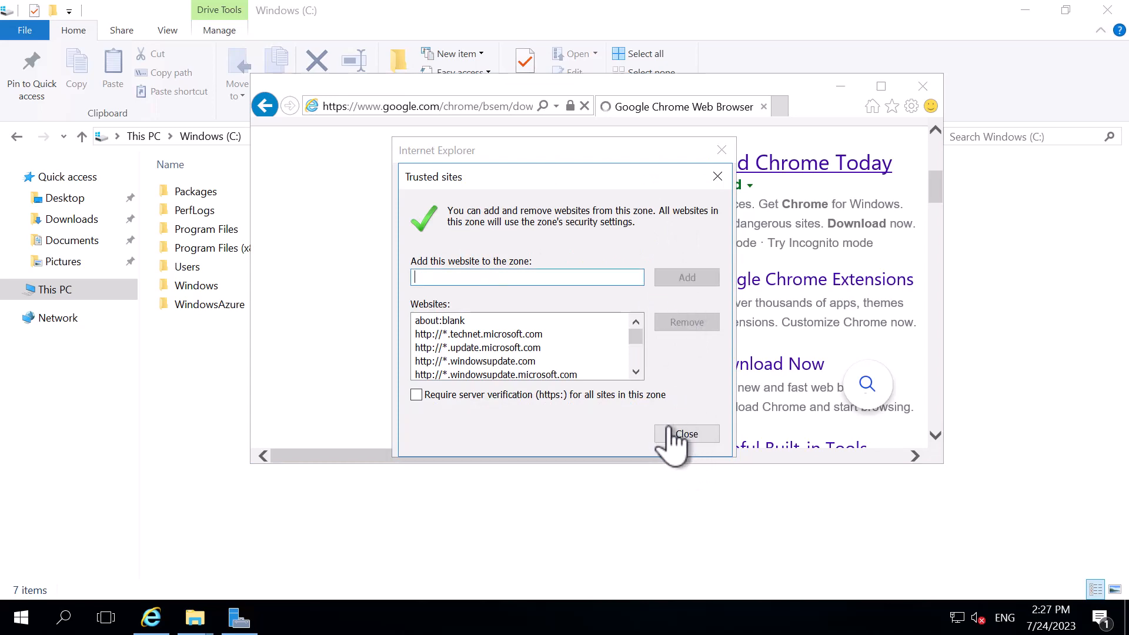
left_click(696, 435)
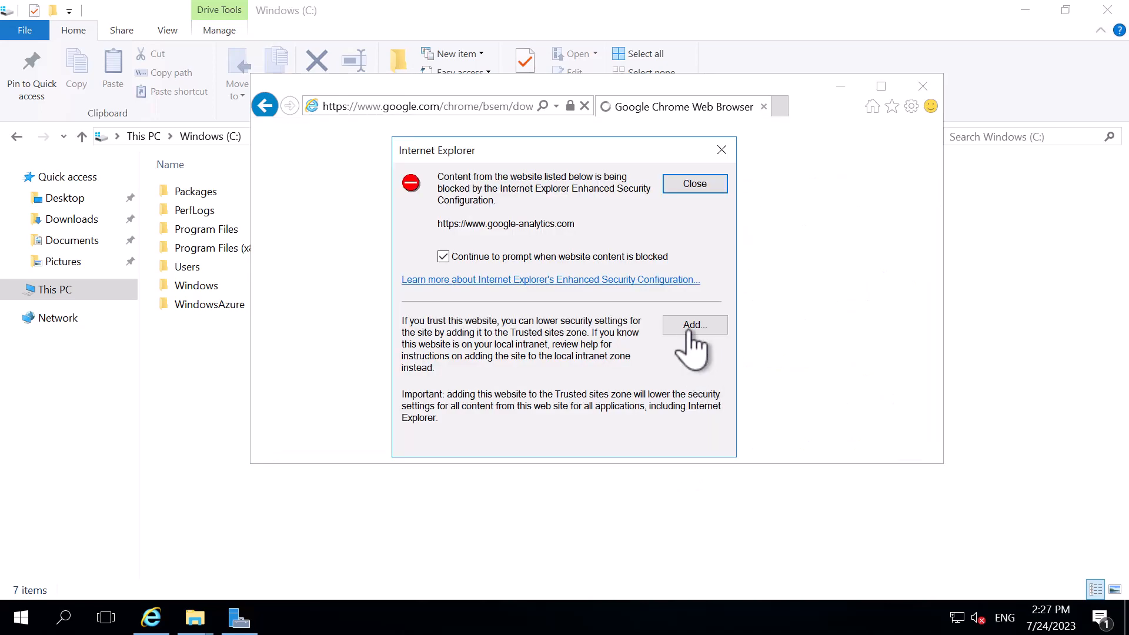
left_click(690, 327)
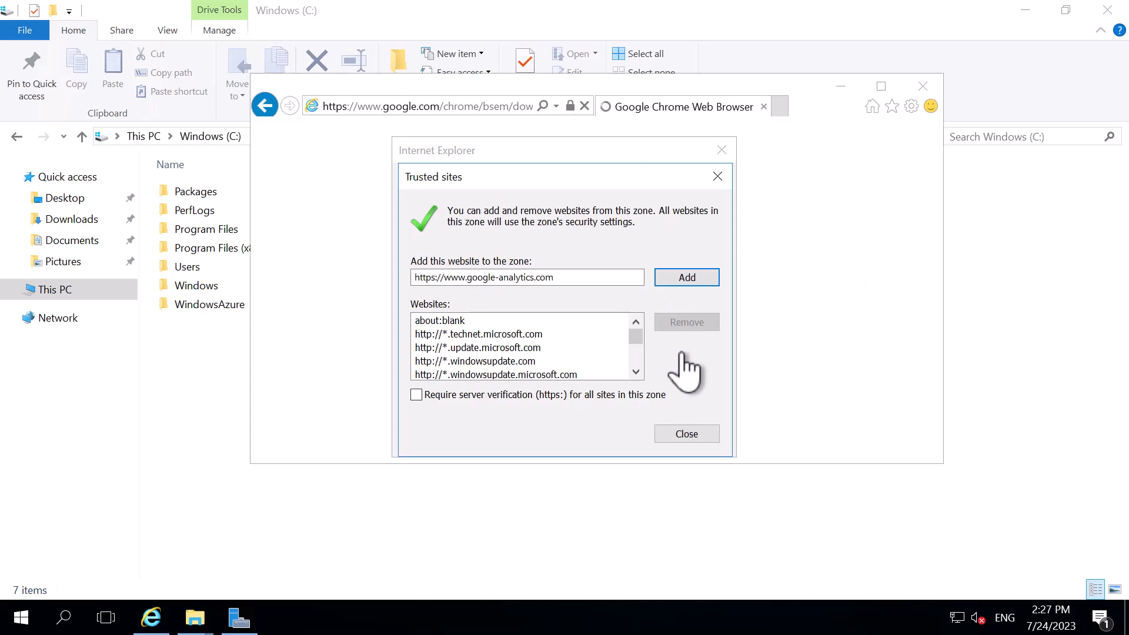
left_click(685, 278)
left_click(672, 438)
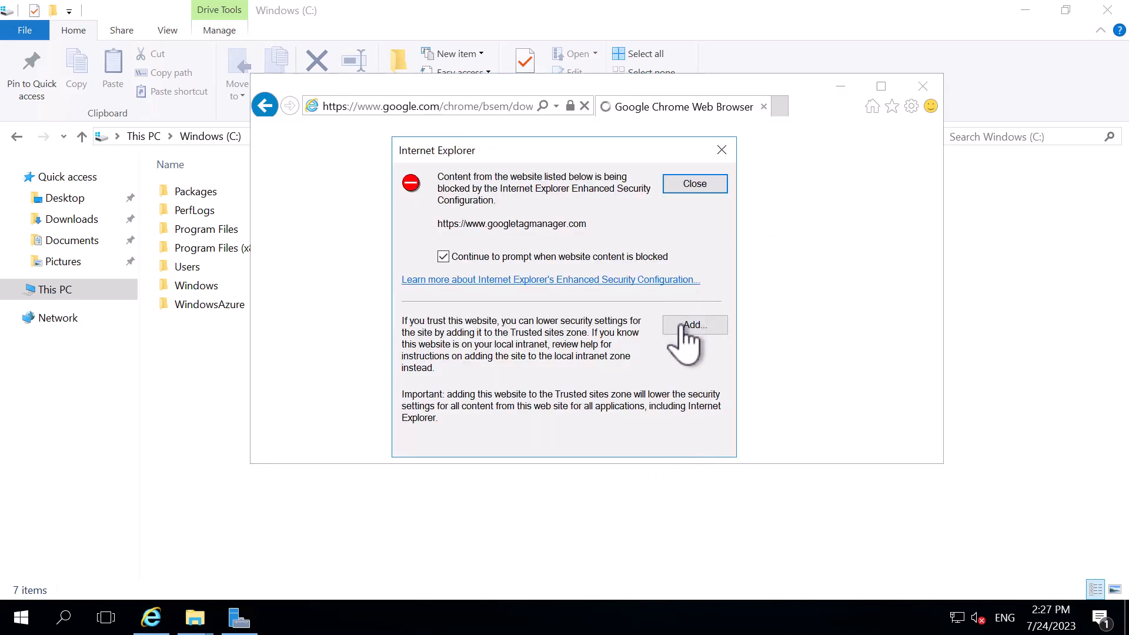
left_click(686, 325)
left_click(685, 278)
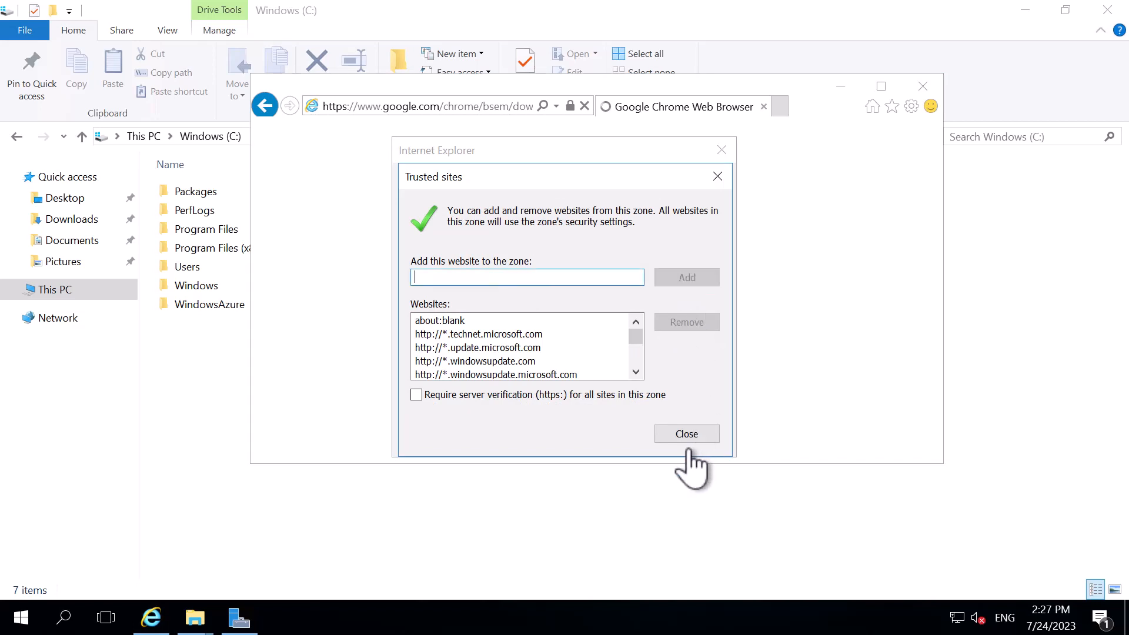
left_click(686, 434)
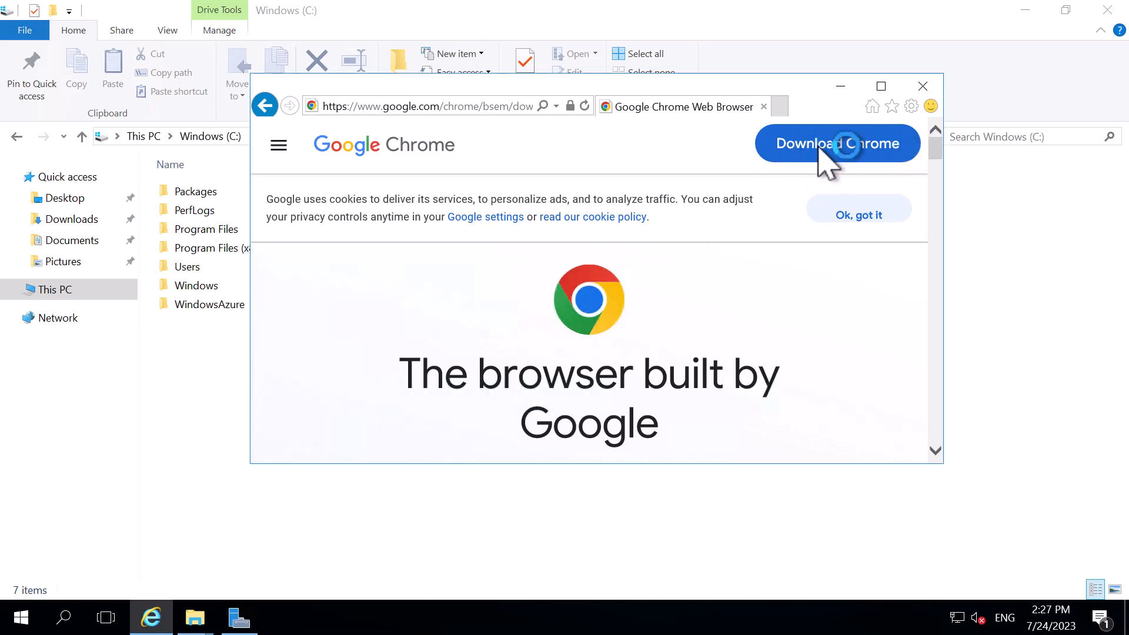
Try to download Chrome for Windows by accepting its terms, and dismiss the security alert
left_click(822, 158)
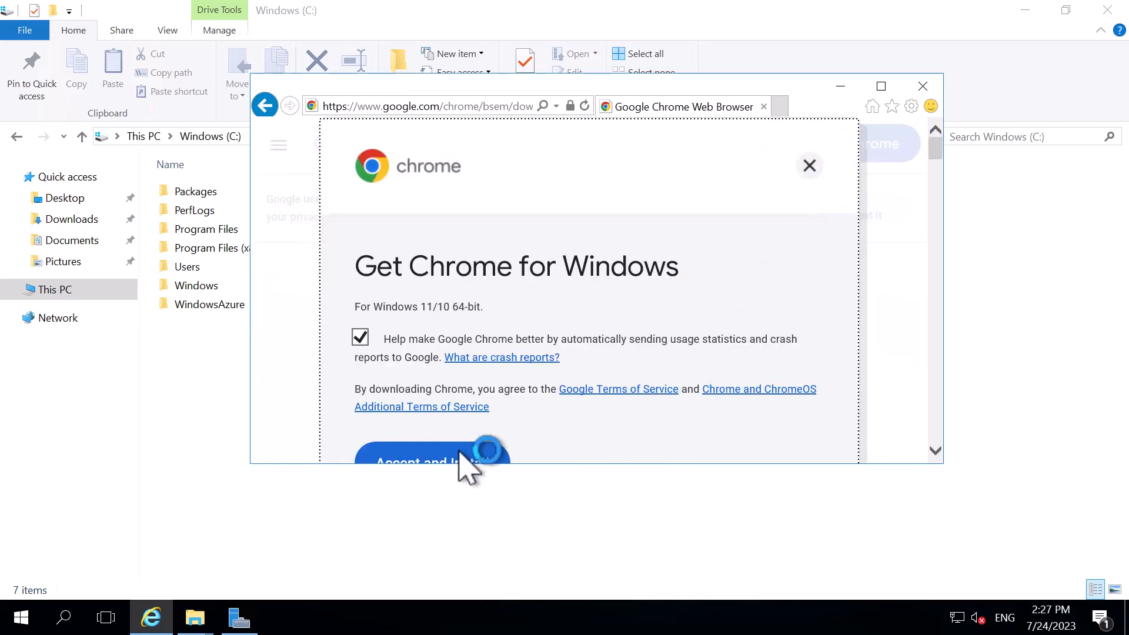
left_click(460, 457)
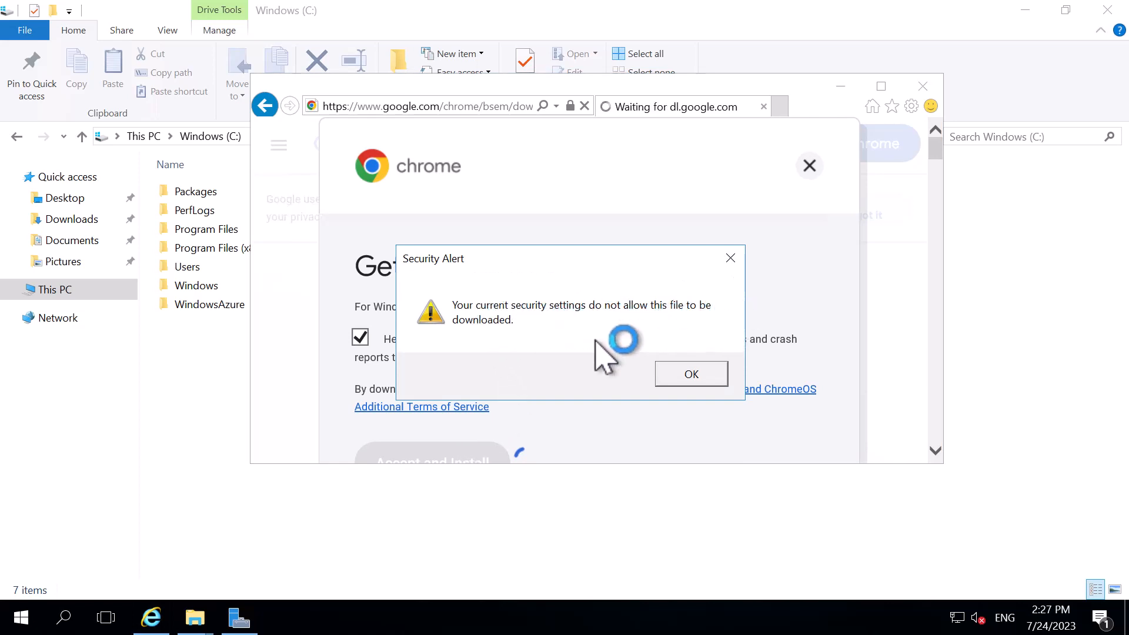
left_click(692, 376)
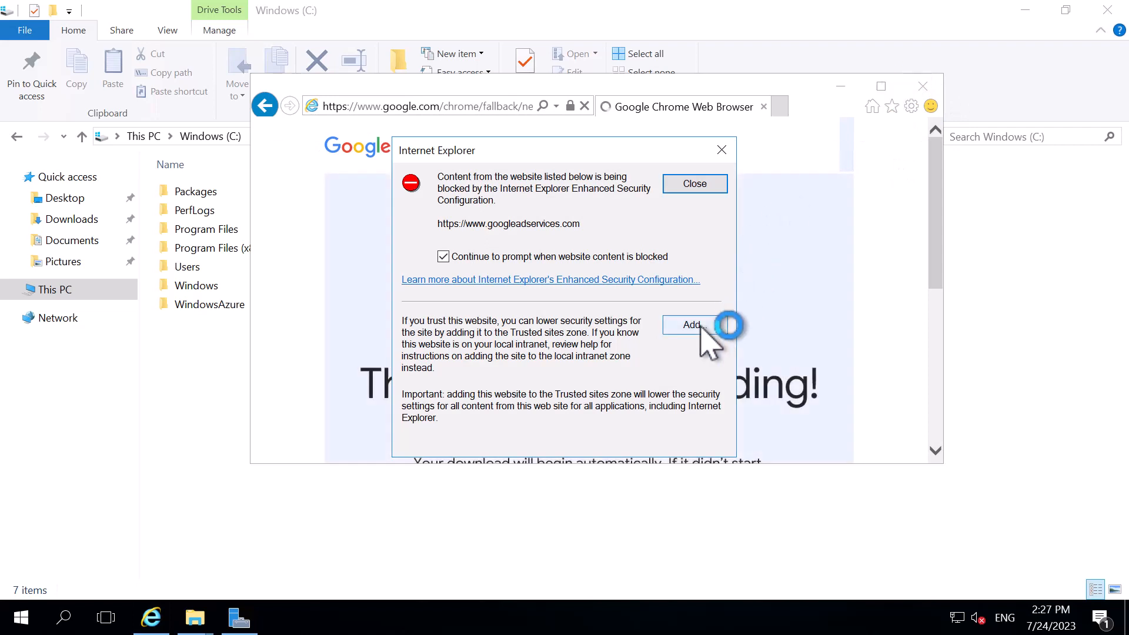
left_click(721, 325)
left_click(679, 276)
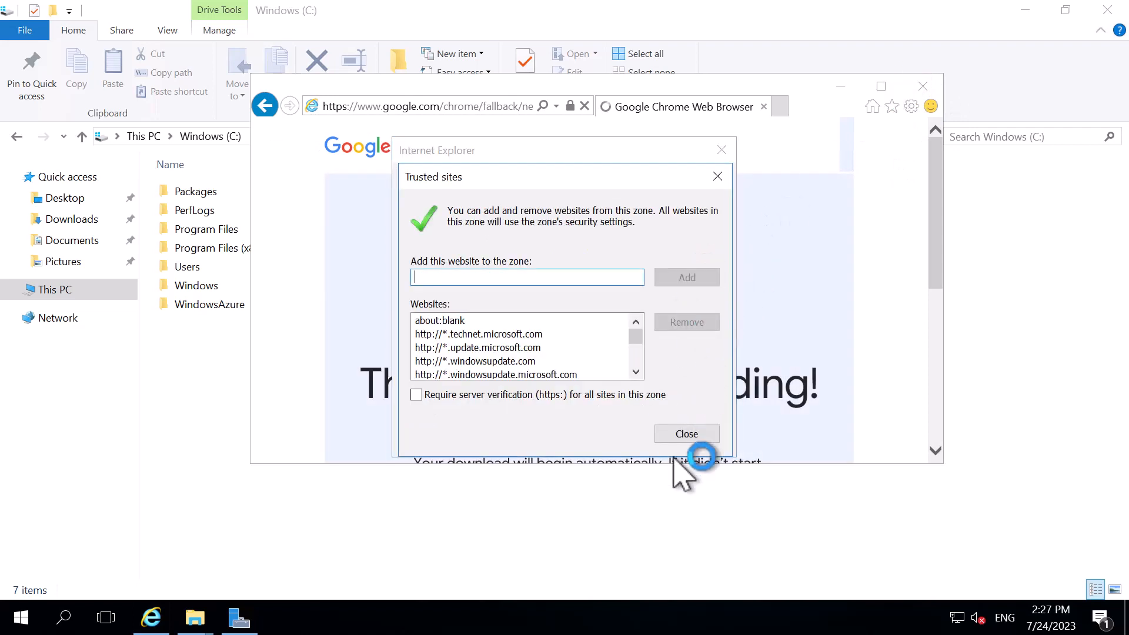
left_click(676, 437)
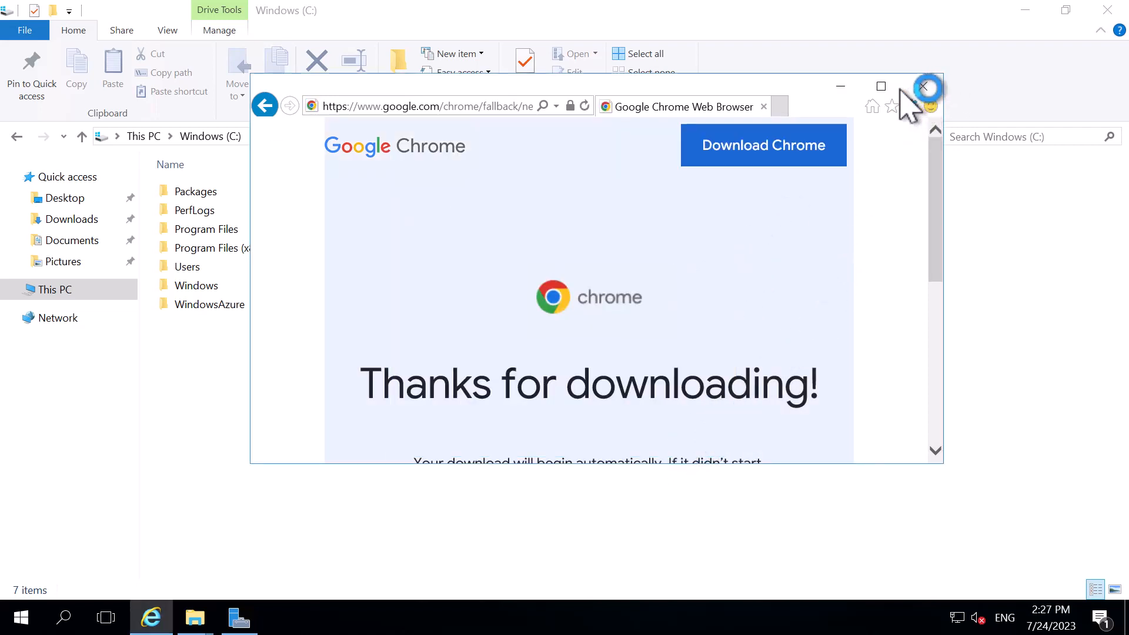
Maximize the browser window and try to download Chrome manually, dismissing the security alert
left_click(881, 87)
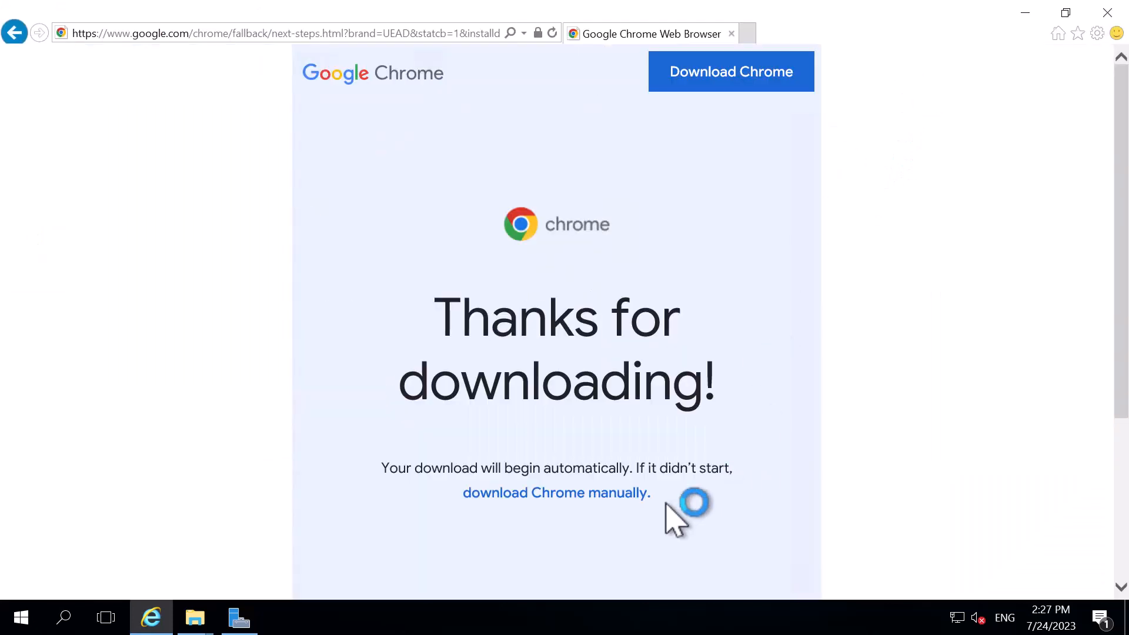
left_click(578, 493)
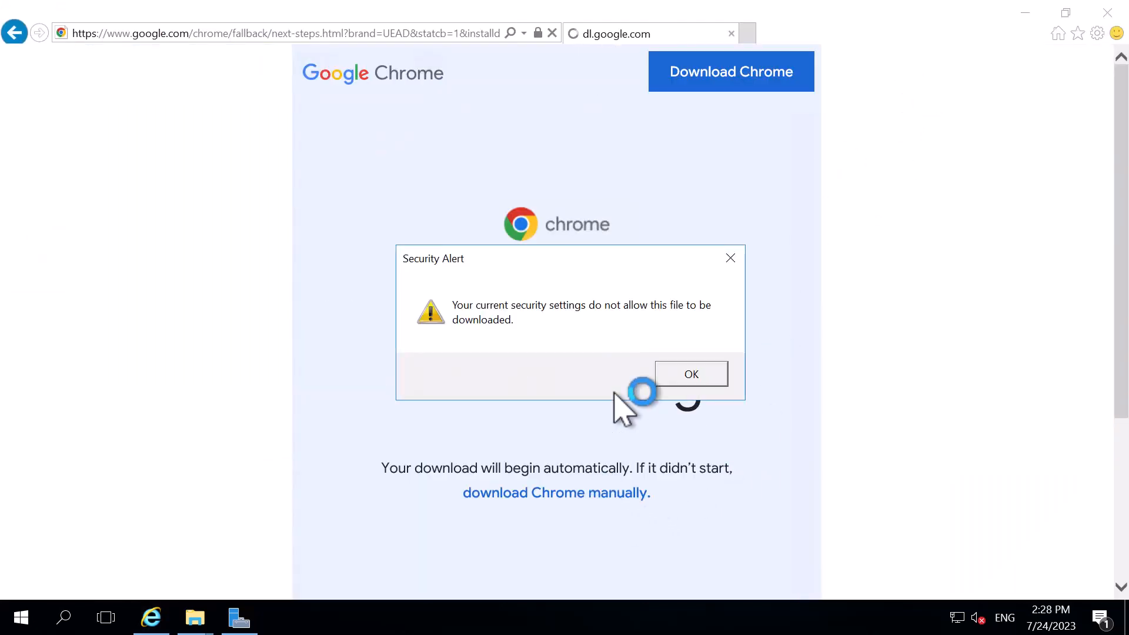
left_click(700, 374)
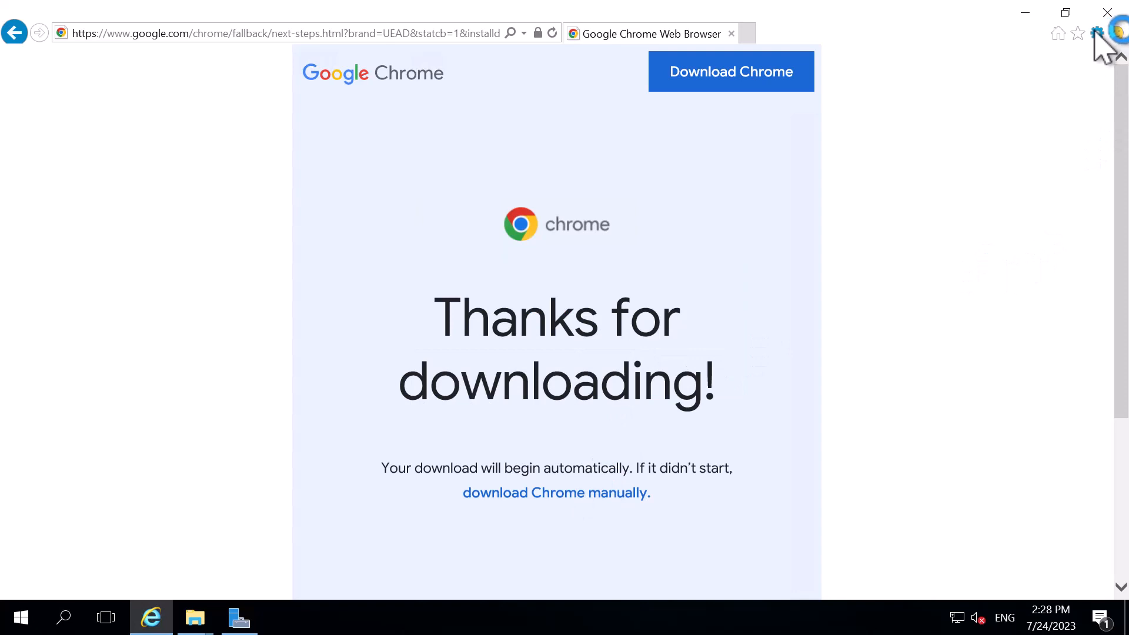
Open the browser's Internet options and disable Protected Mode for the Internet security zone
left_click(1097, 33)
left_click(976, 246)
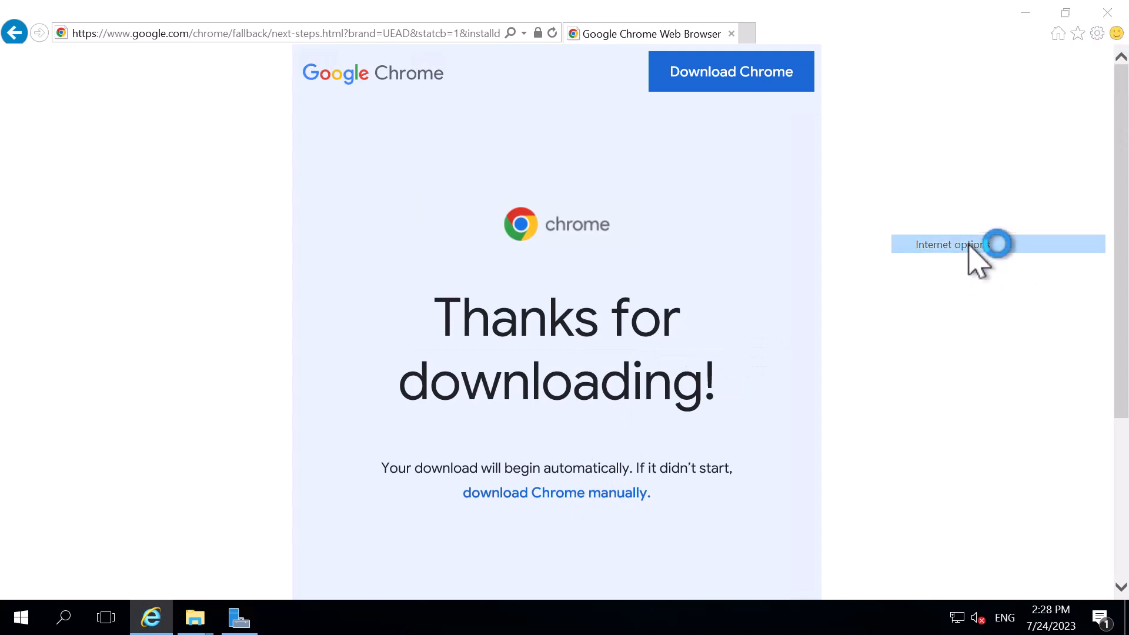
left_click_drag(68, 24, 565, 150)
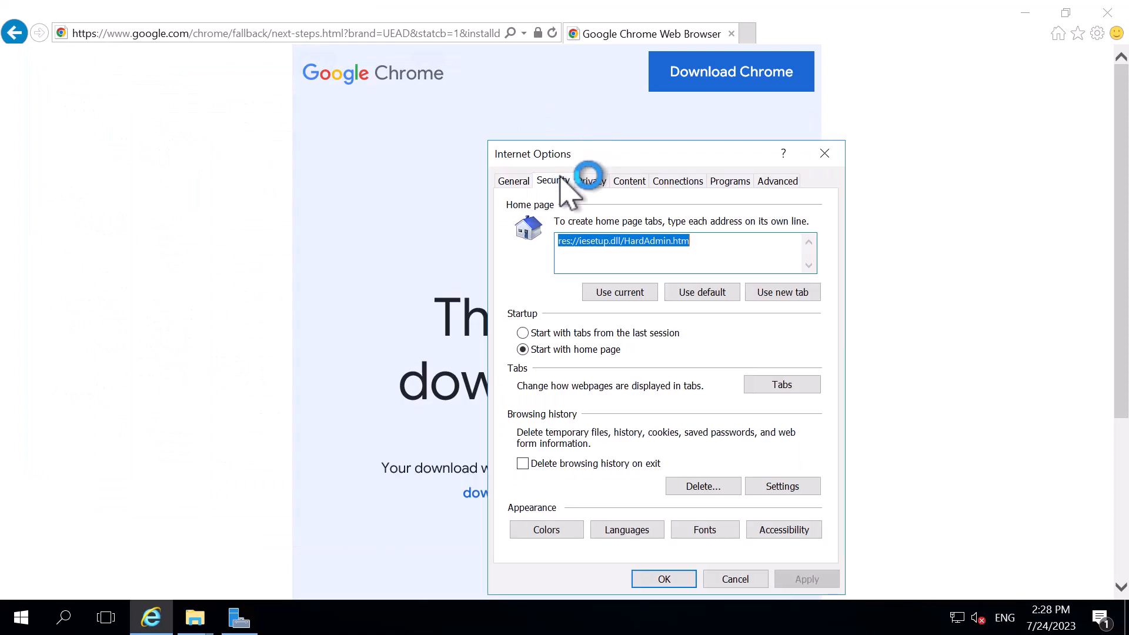
left_click(556, 182)
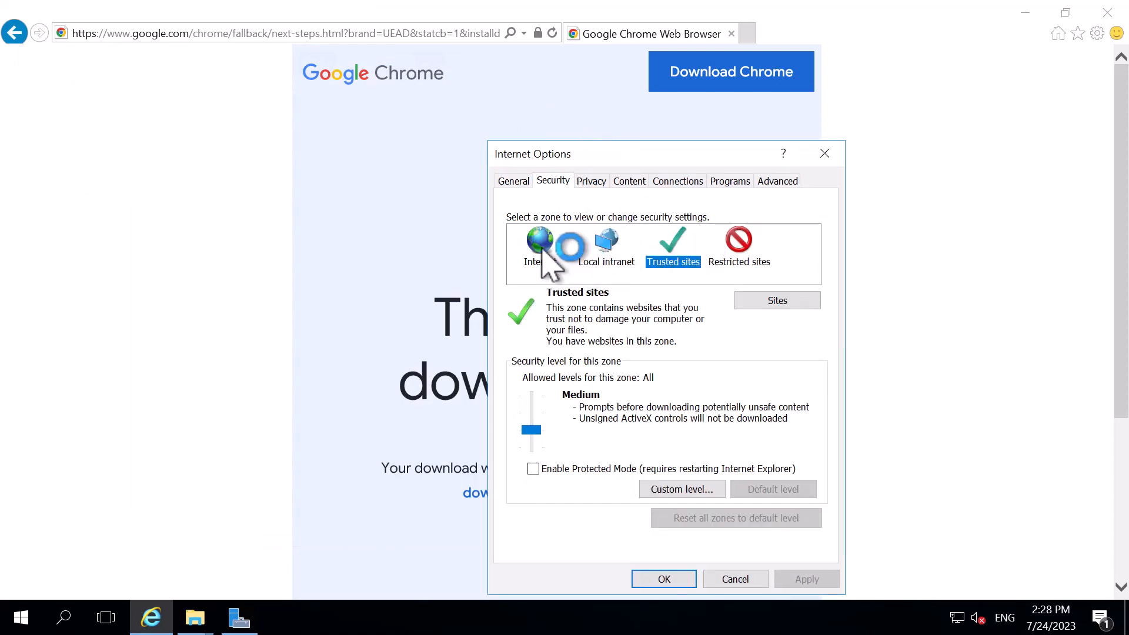
left_click(544, 259)
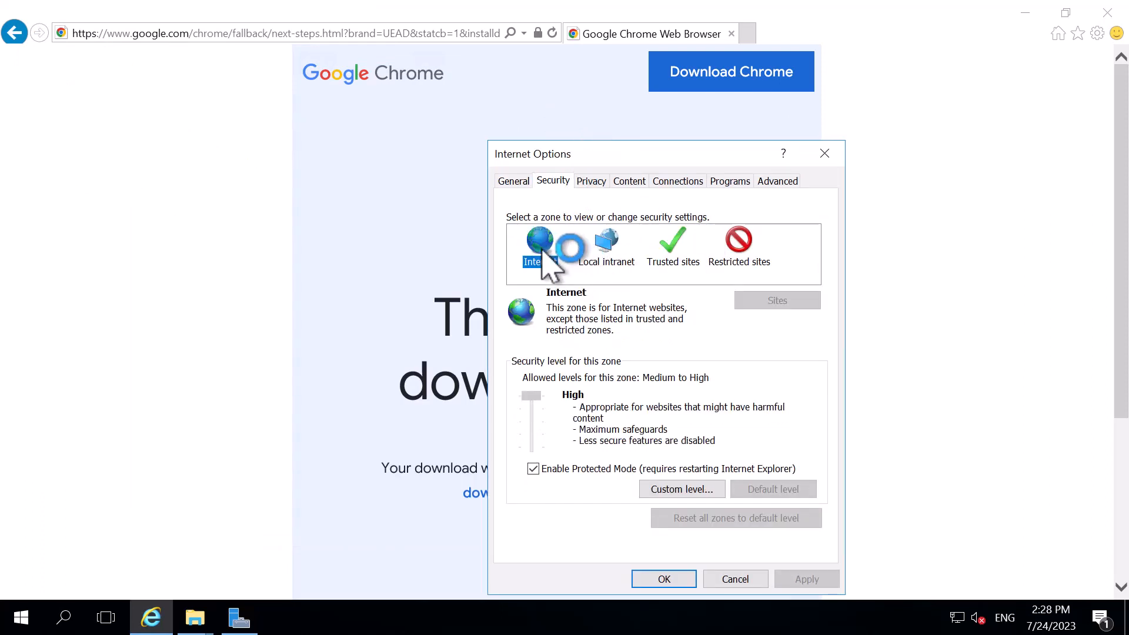
left_click(533, 468)
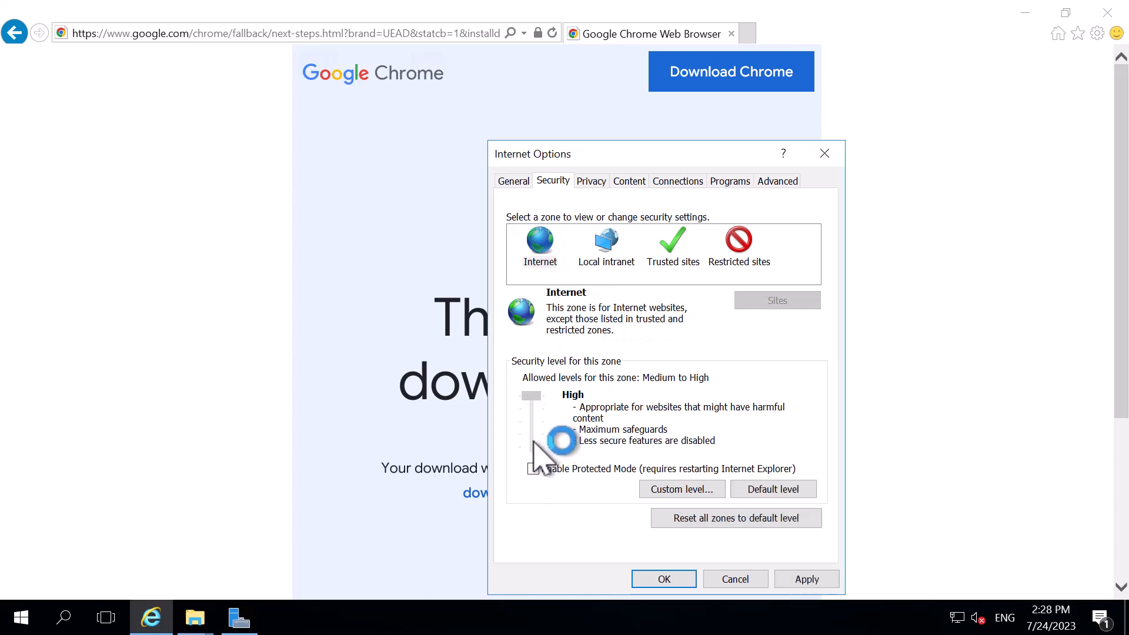
Lower the Local intranet zone's security level to Low and apply the settings, accepting the risk warning
left_click(613, 241)
left_click_drag(530, 437, 531, 473)
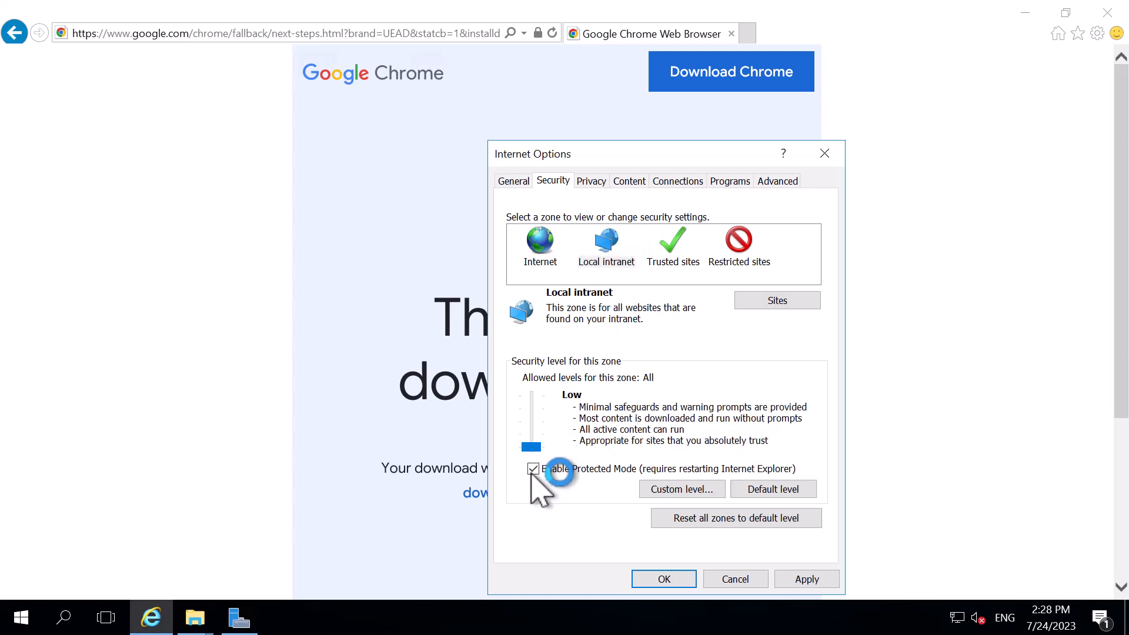
left_click(799, 581)
left_click(601, 307)
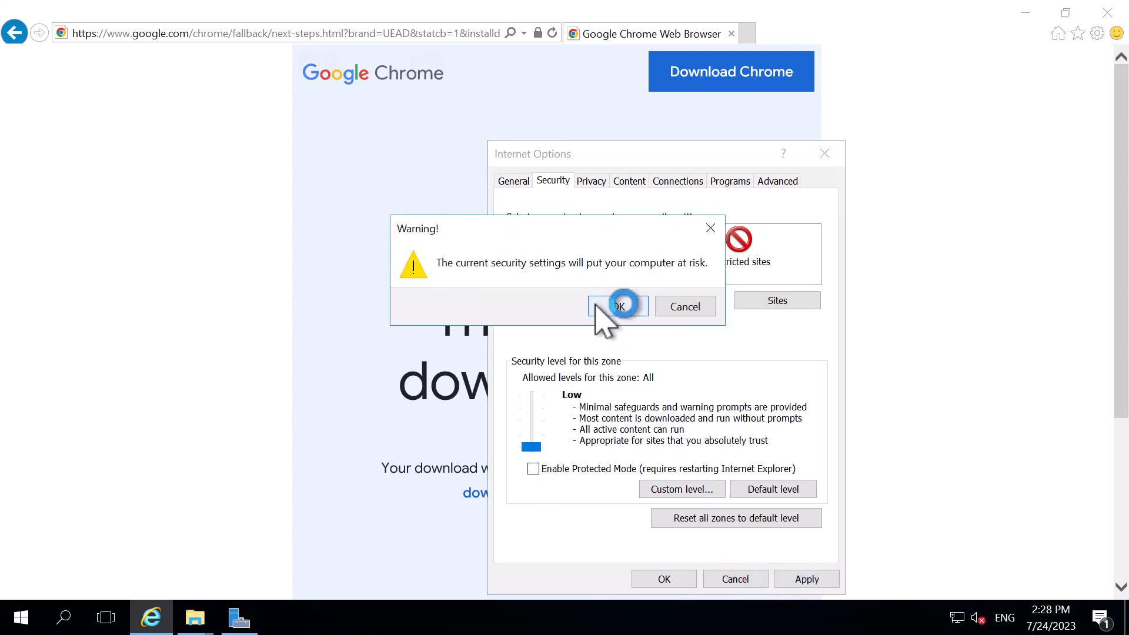
left_click(662, 579)
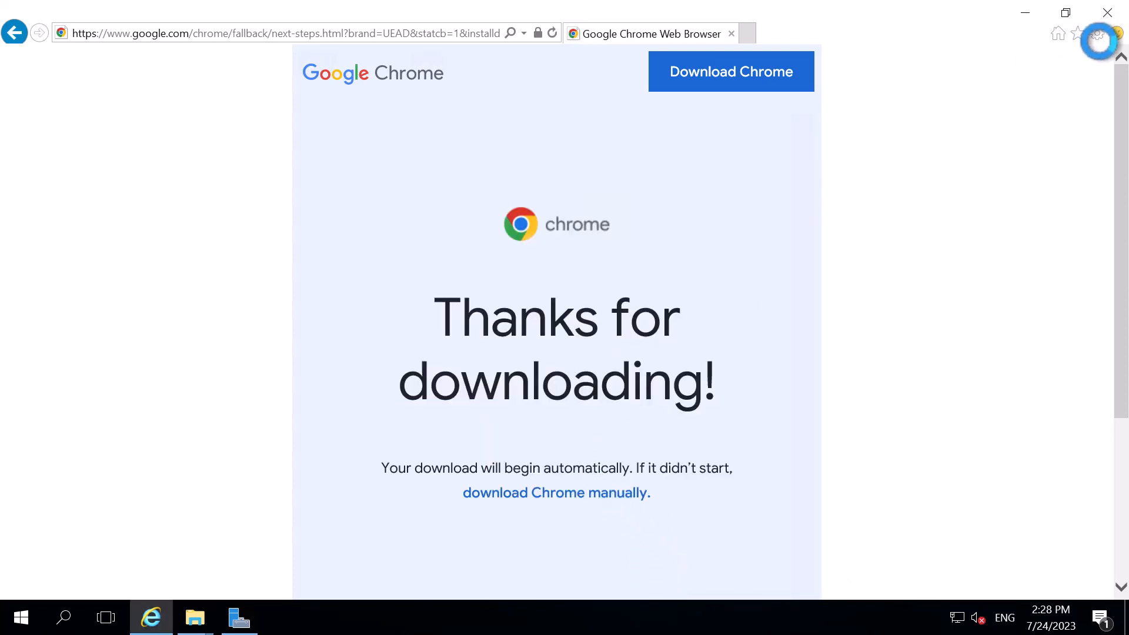
Reopen the Internet options and check the list of websites in the Trusted sites zone
left_click(1097, 33)
left_click(973, 244)
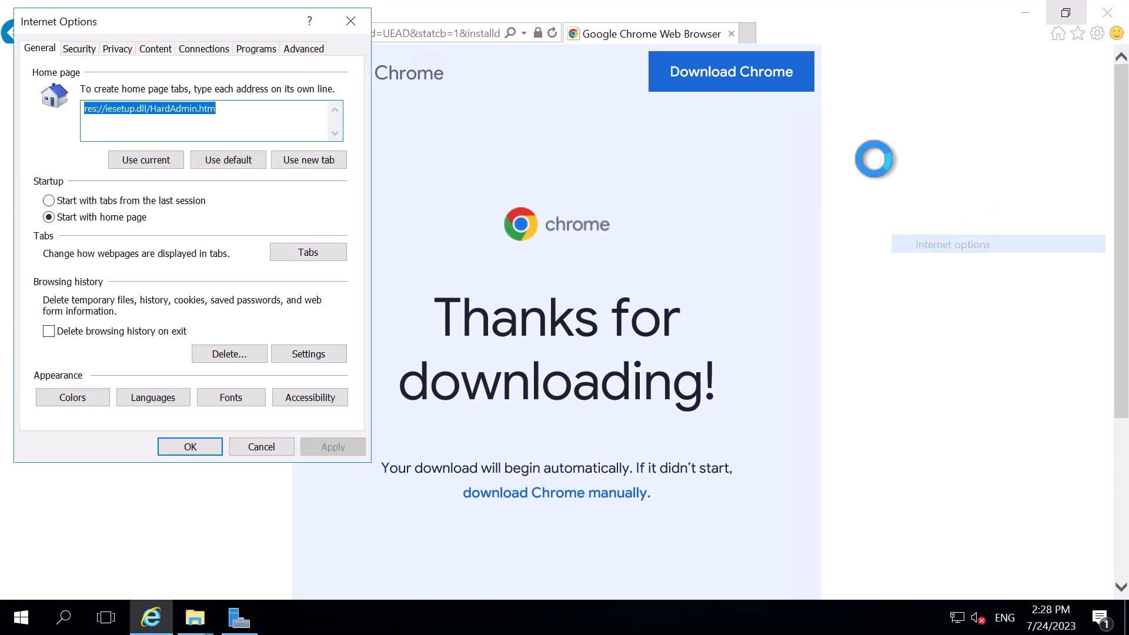
left_click_drag(136, 19, 481, 106)
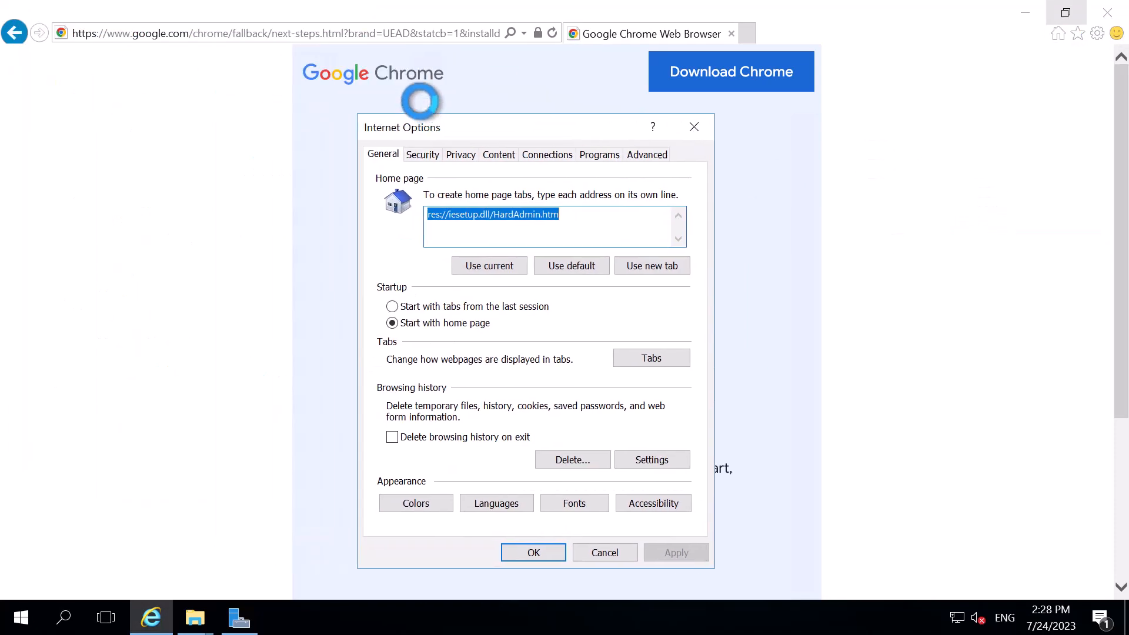
left_click(418, 133)
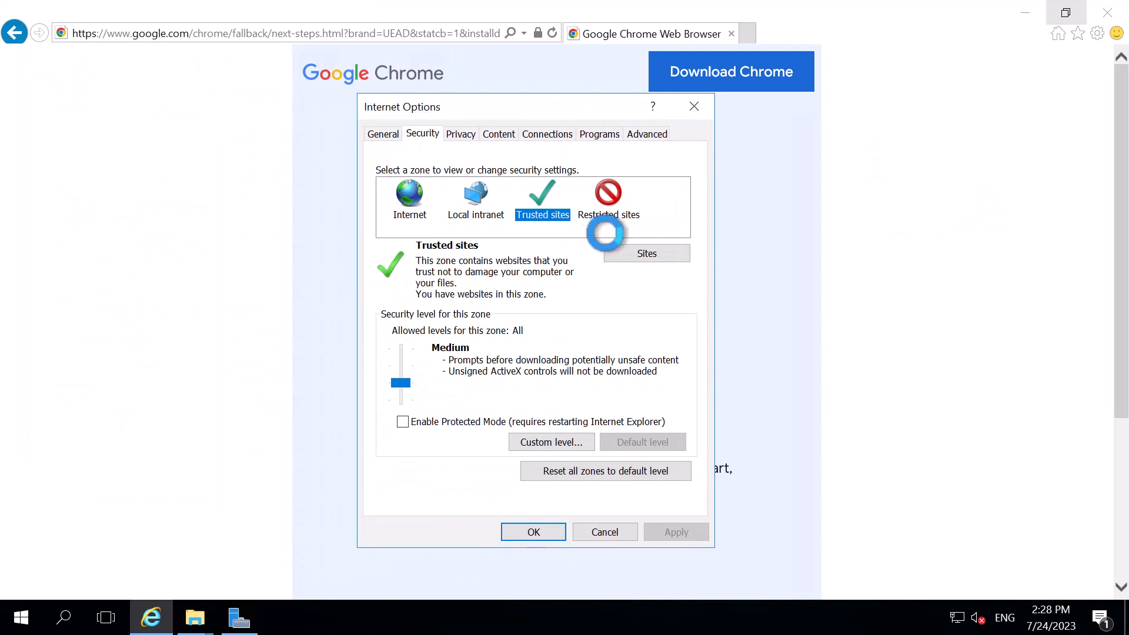
left_click(645, 253)
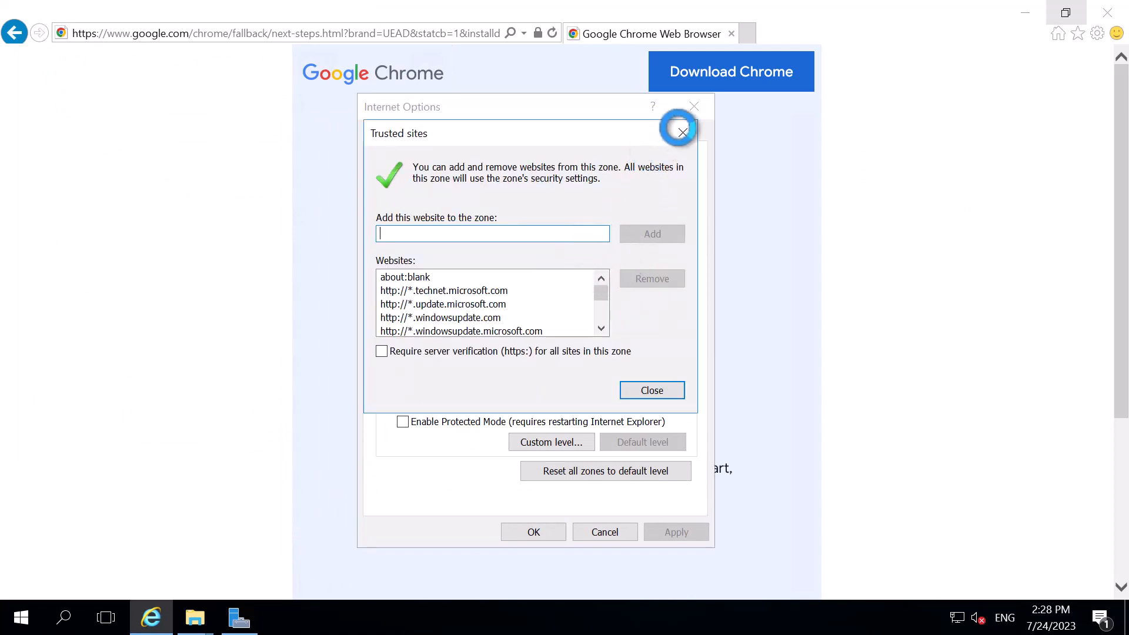
left_click(683, 133)
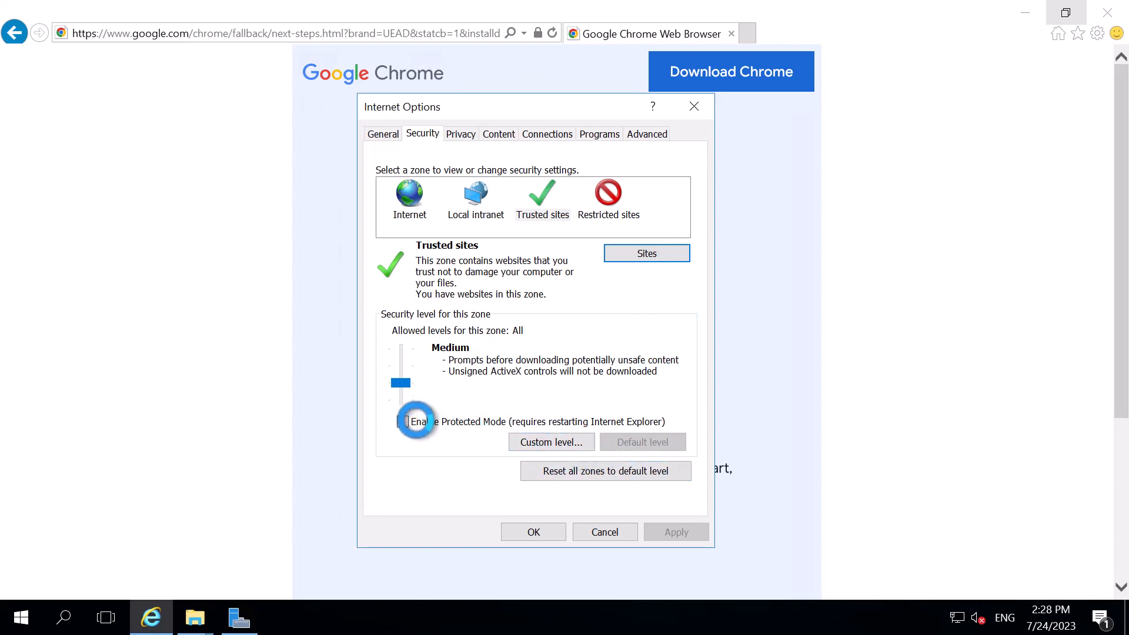
left_click(403, 421)
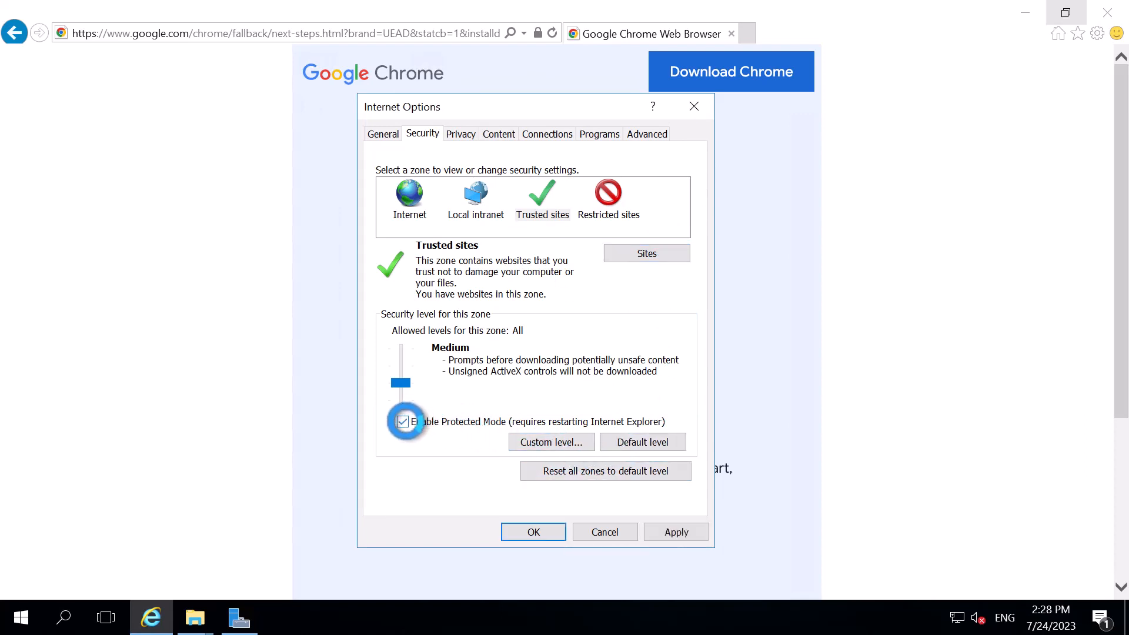
left_click(655, 441)
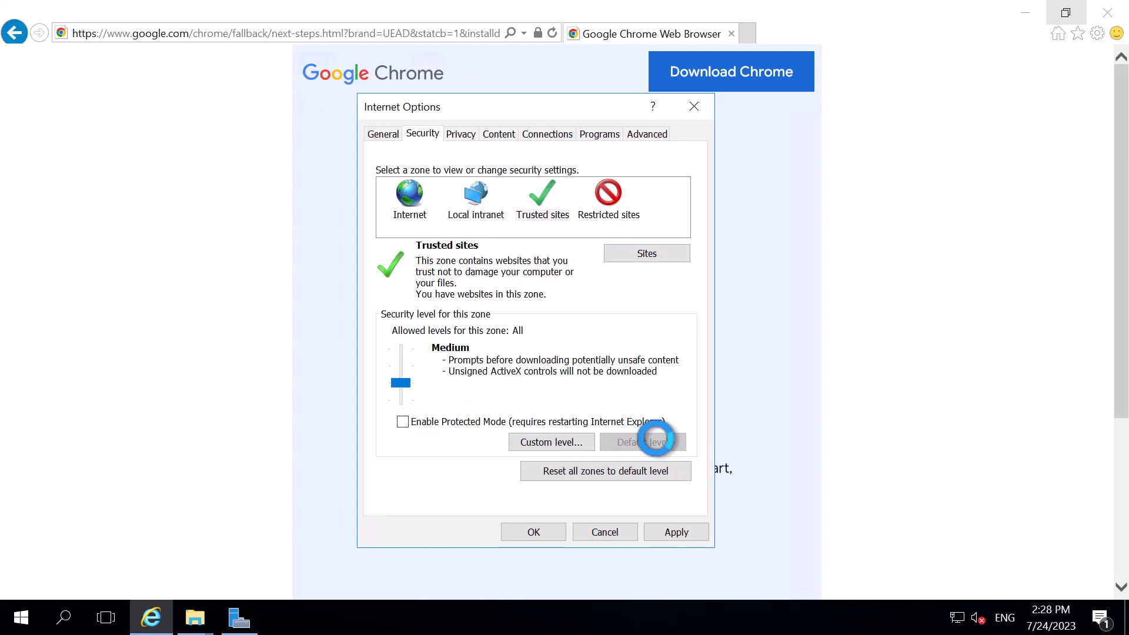
left_click(489, 190)
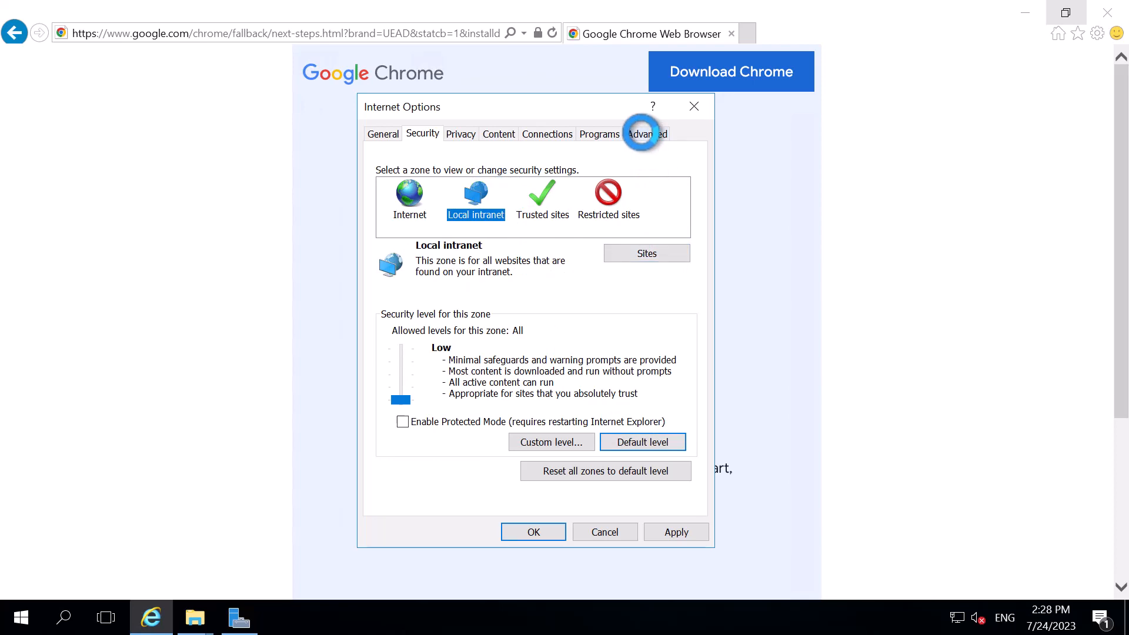
In the advanced Internet options, allow software to run or install even if the signature is invalid
left_click(640, 133)
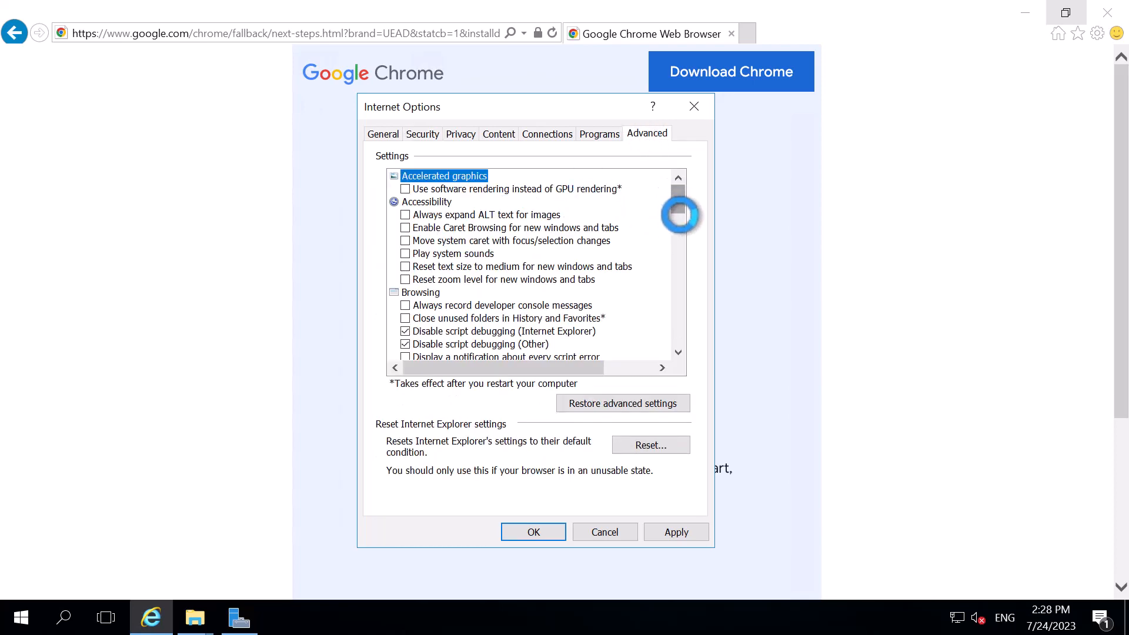
scroll(679, 214, "down", 5)
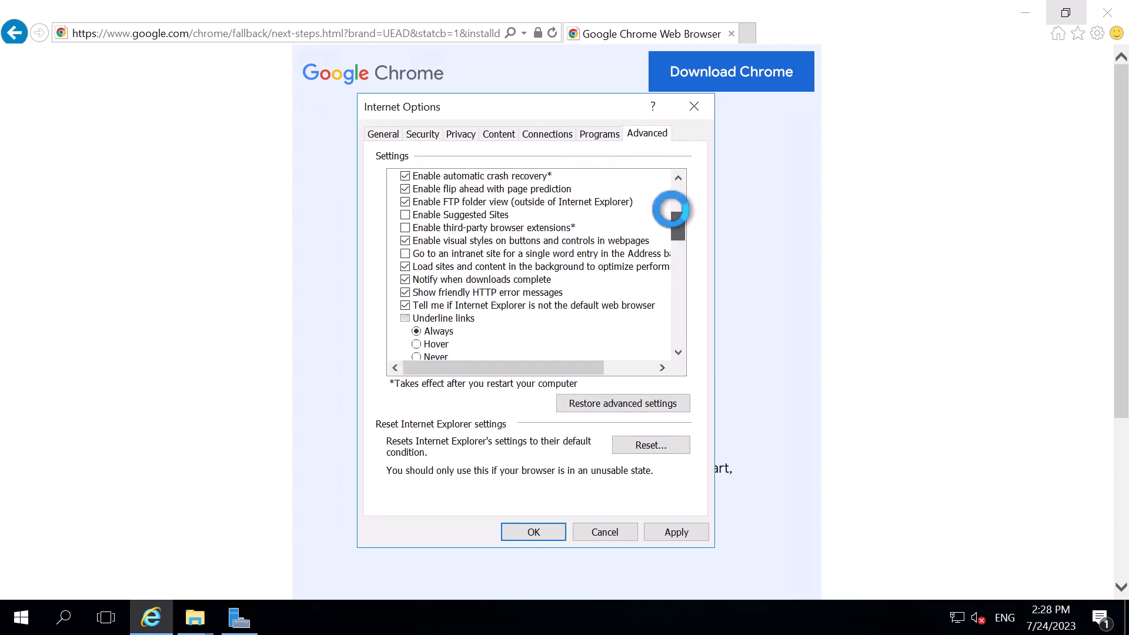
mouse_move(671, 210)
left_mouse_down()
mouse_move(666, 191)
mouse_move(665, 228)
left_mouse_up()
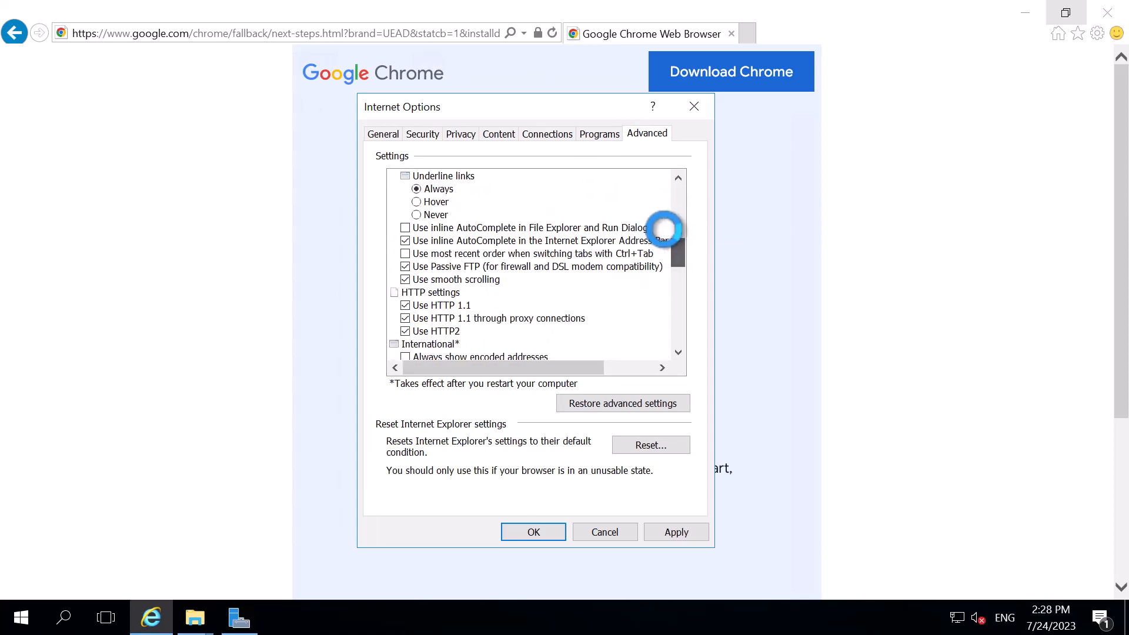
scroll(664, 228, "up", 3)
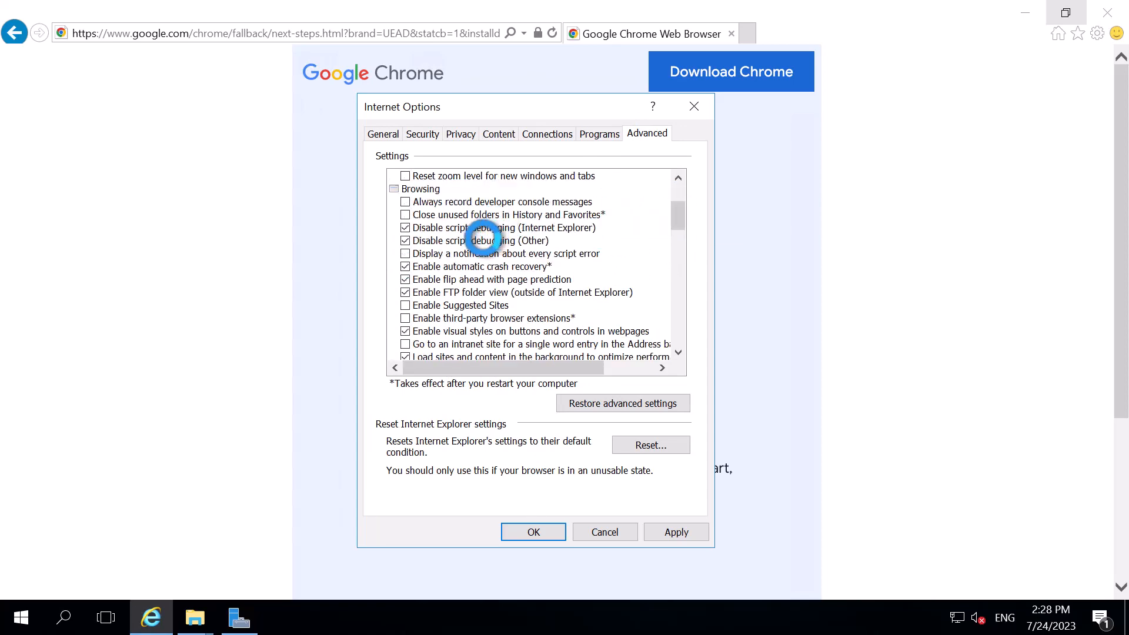
scroll(470, 282, "down", 2)
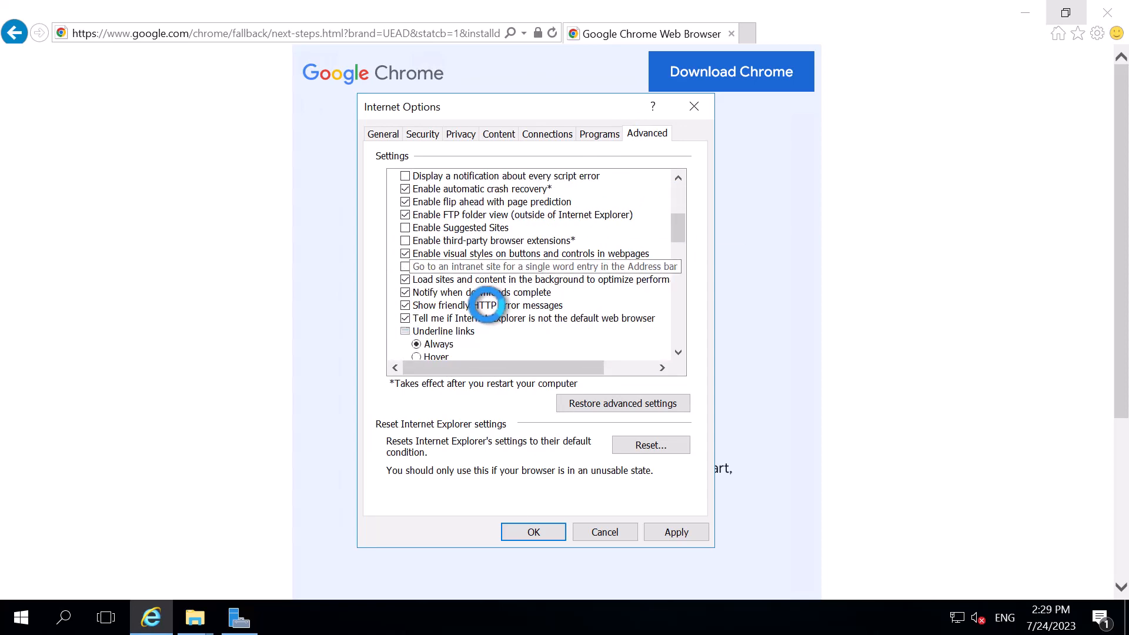
scroll(487, 298, "down", 3)
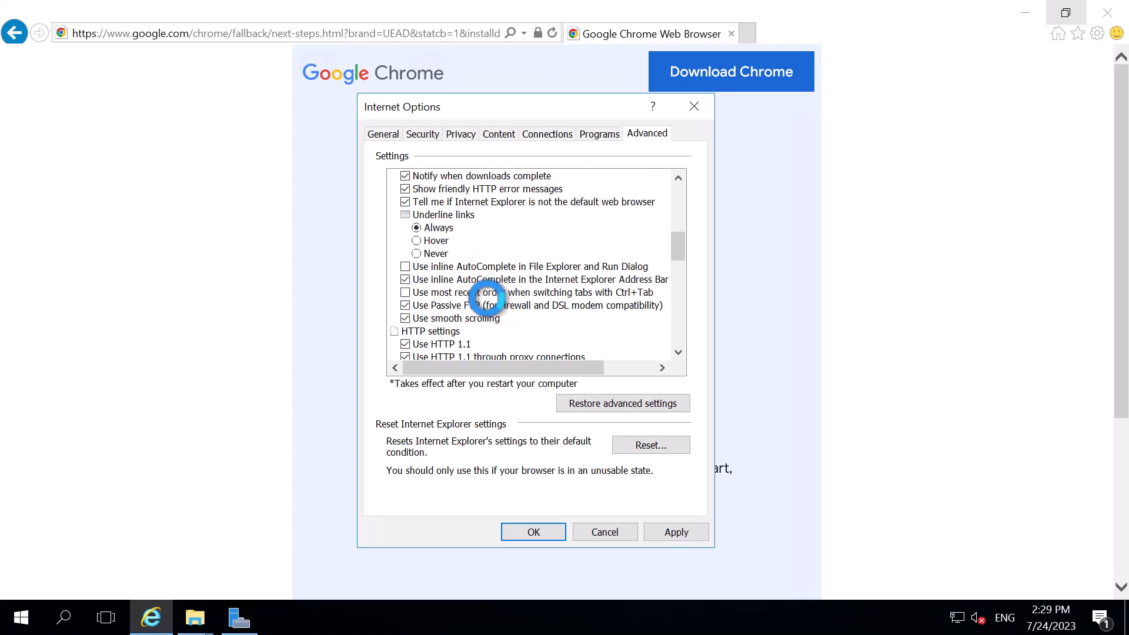
scroll(487, 298, "down", 5)
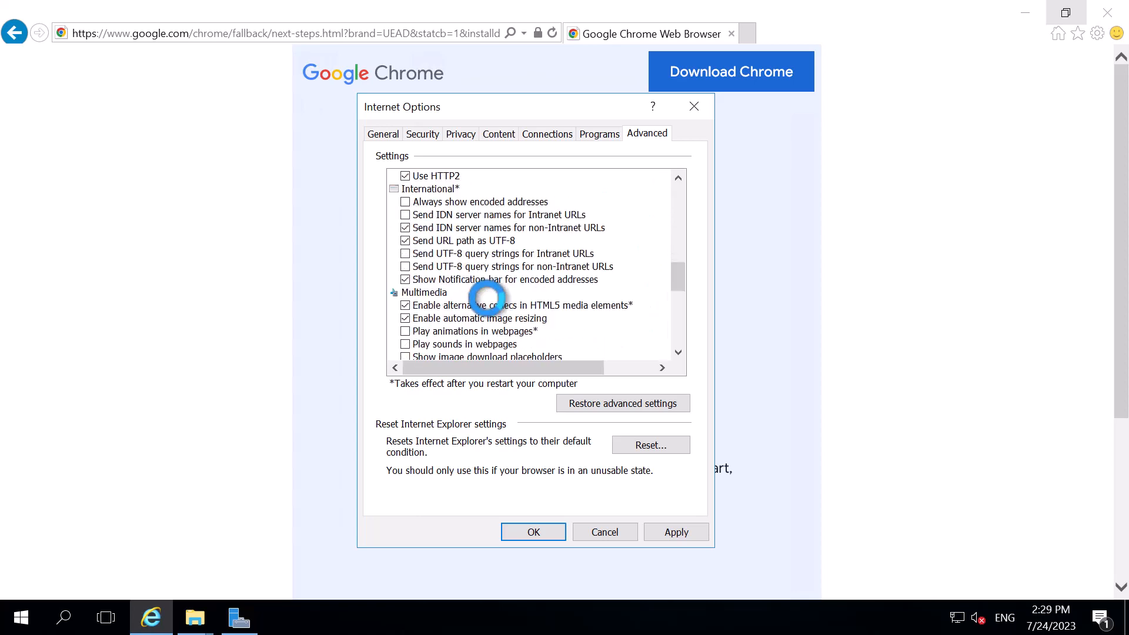
scroll(494, 306, "down", 4)
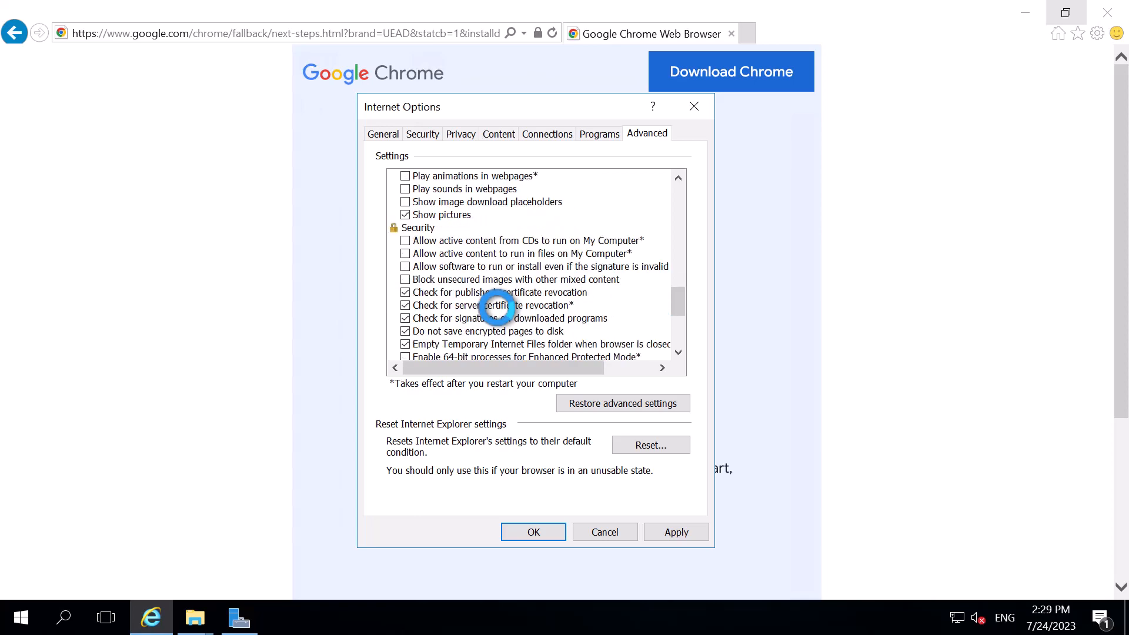
scroll(497, 306, "down", 2)
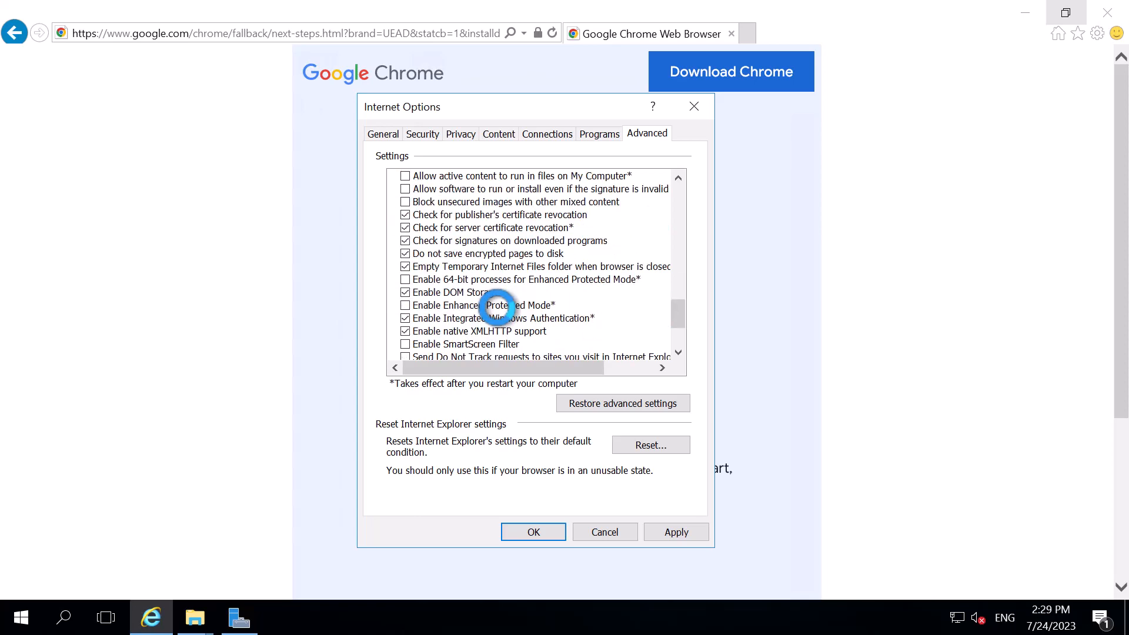
scroll(496, 305, "down", 2)
scroll(497, 306, "down", 1)
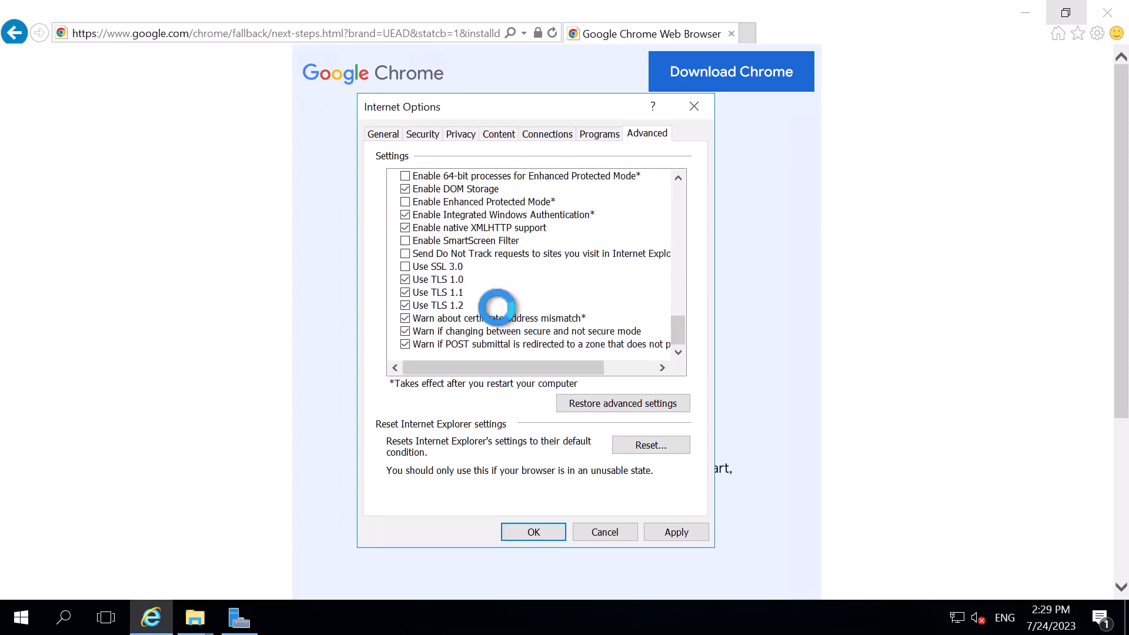
scroll(497, 306, "up", 1)
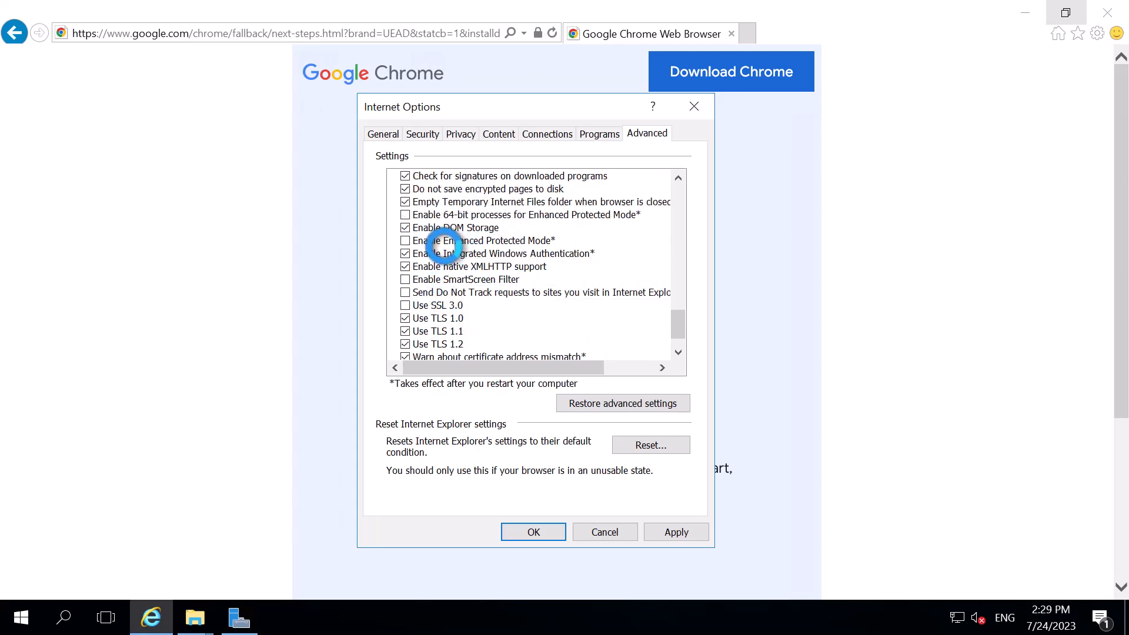
scroll(441, 243, "up", 1)
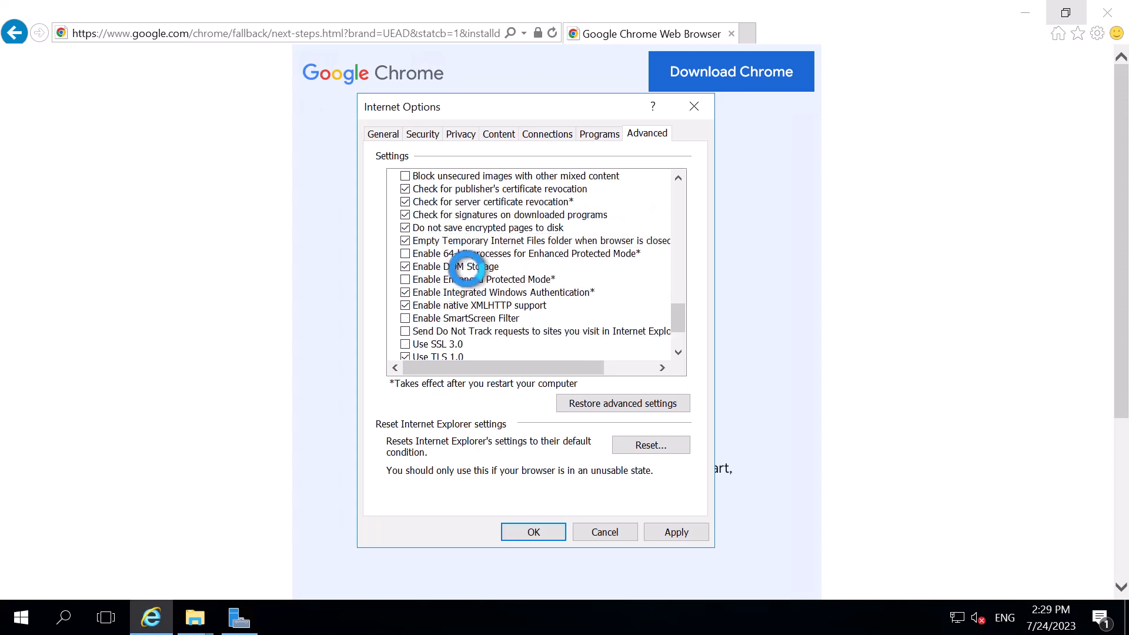
scroll(476, 254, "up", 1)
scroll(475, 253, "up", 1)
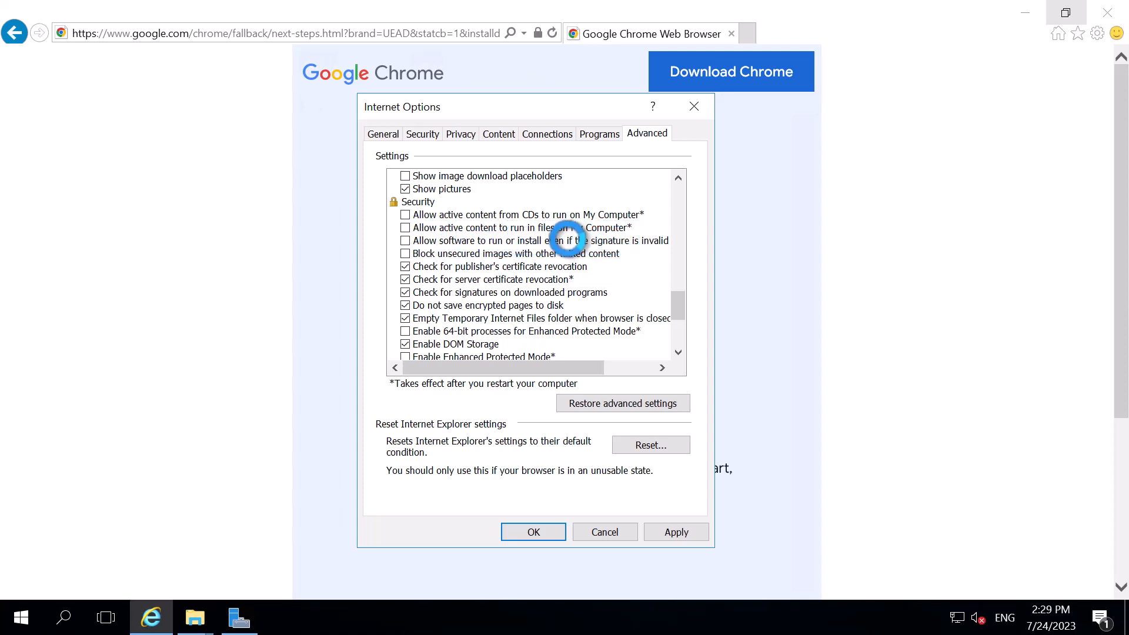
left_click(406, 240)
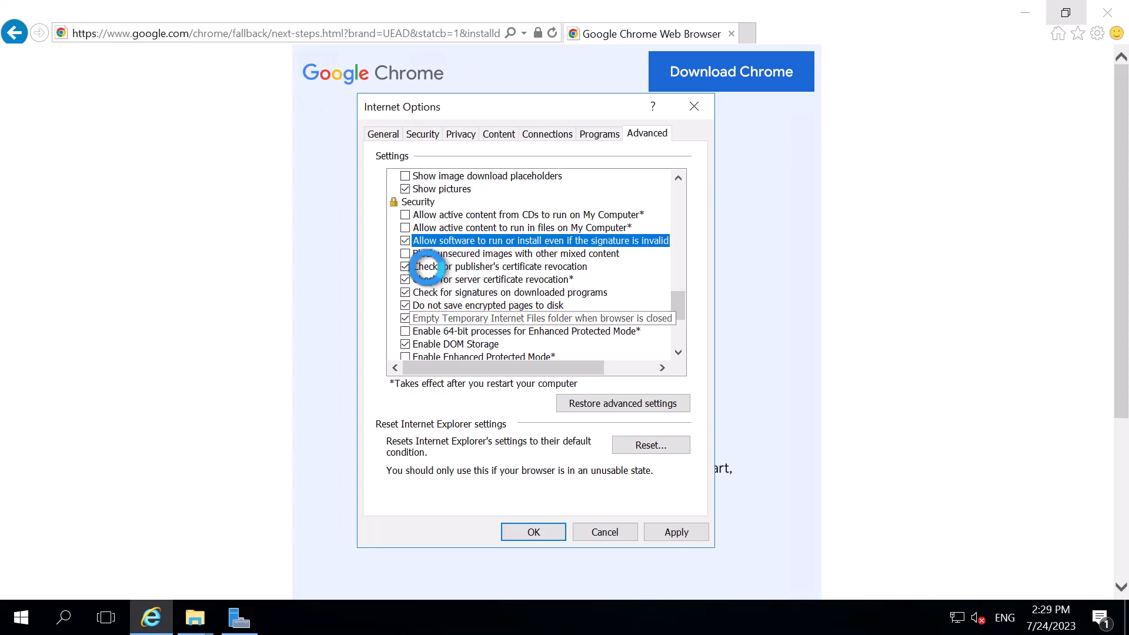
Review the whole list of advanced Internet options, from the accelerated graphics entries to the security entries
scroll(493, 217, "up", 2)
scroll(492, 214, "up", 1)
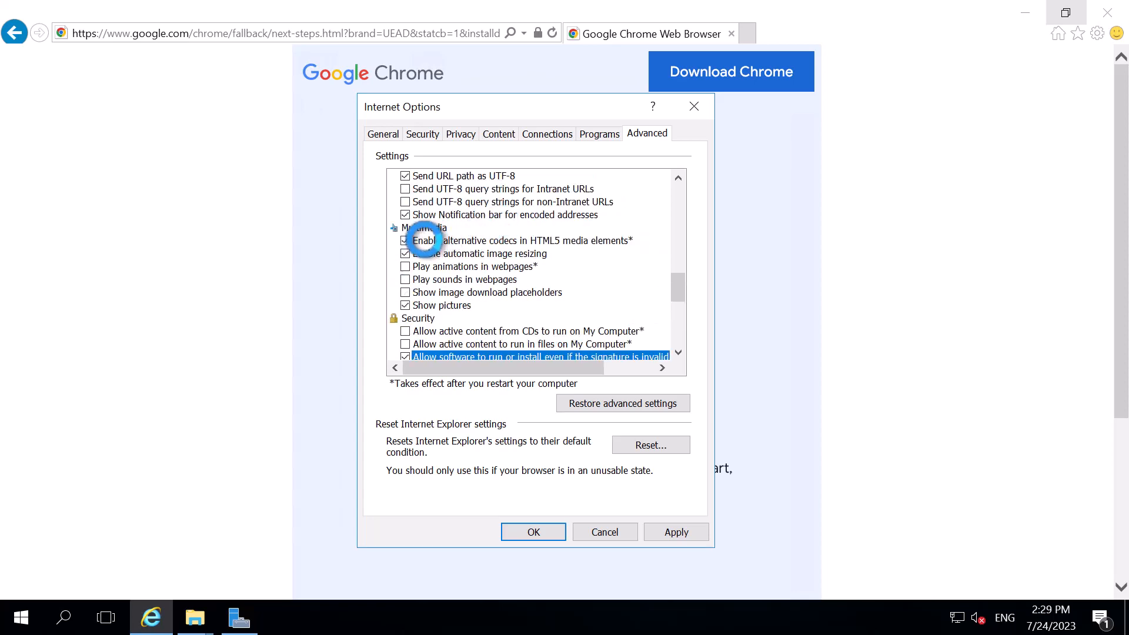
scroll(459, 259, "up", 8)
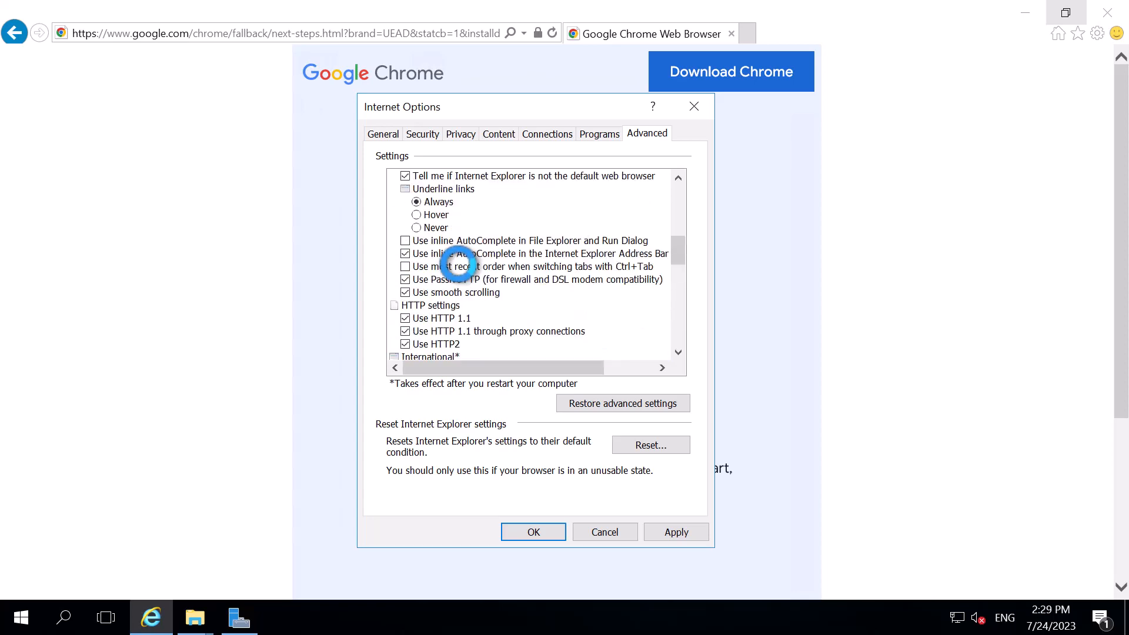
scroll(467, 292, "up", 4)
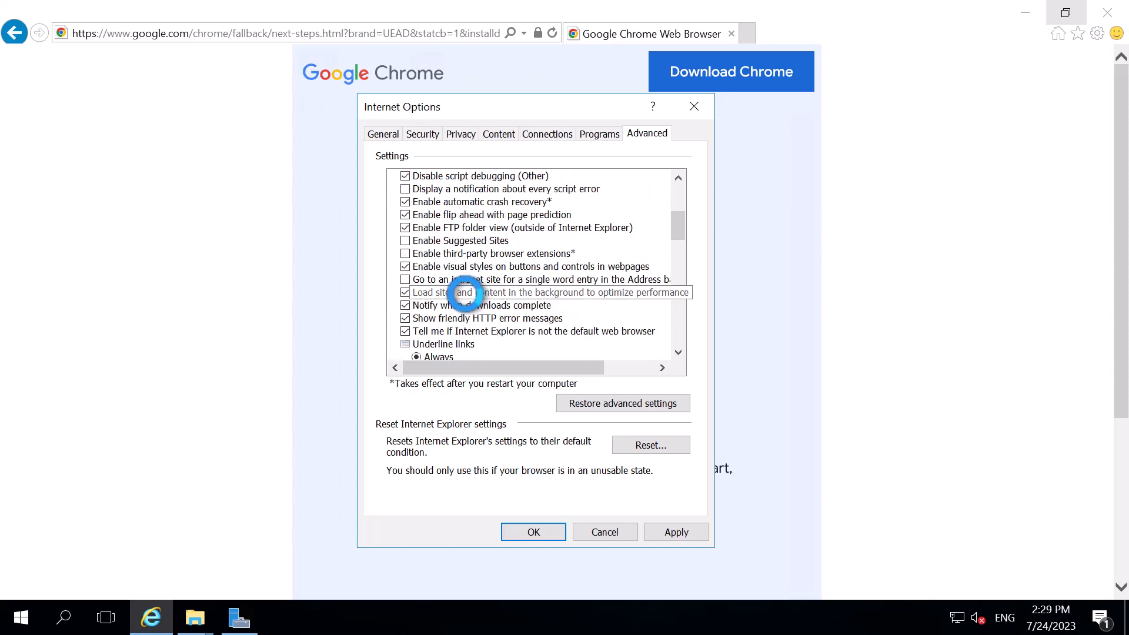
scroll(464, 290, "up", 3)
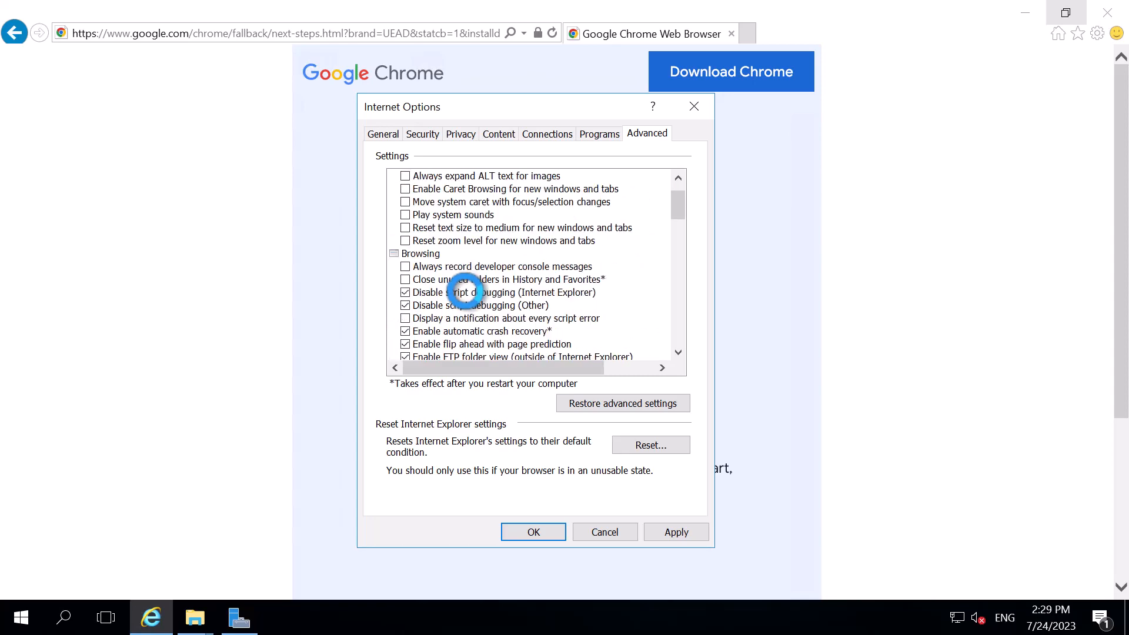
scroll(464, 290, "up", 1)
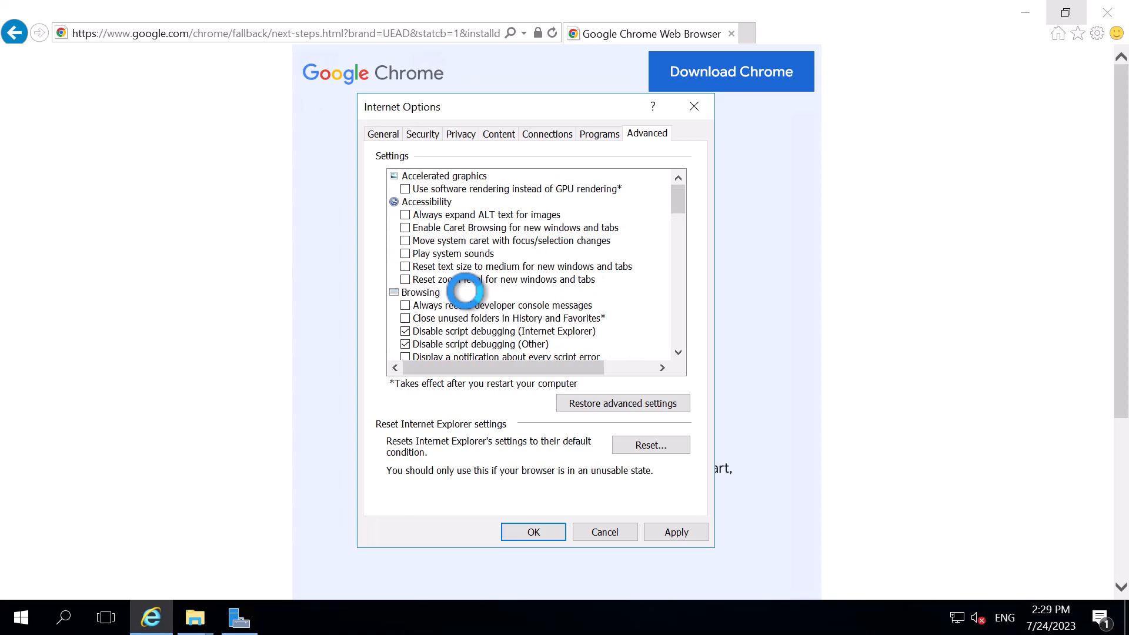
scroll(464, 291, "down", 7)
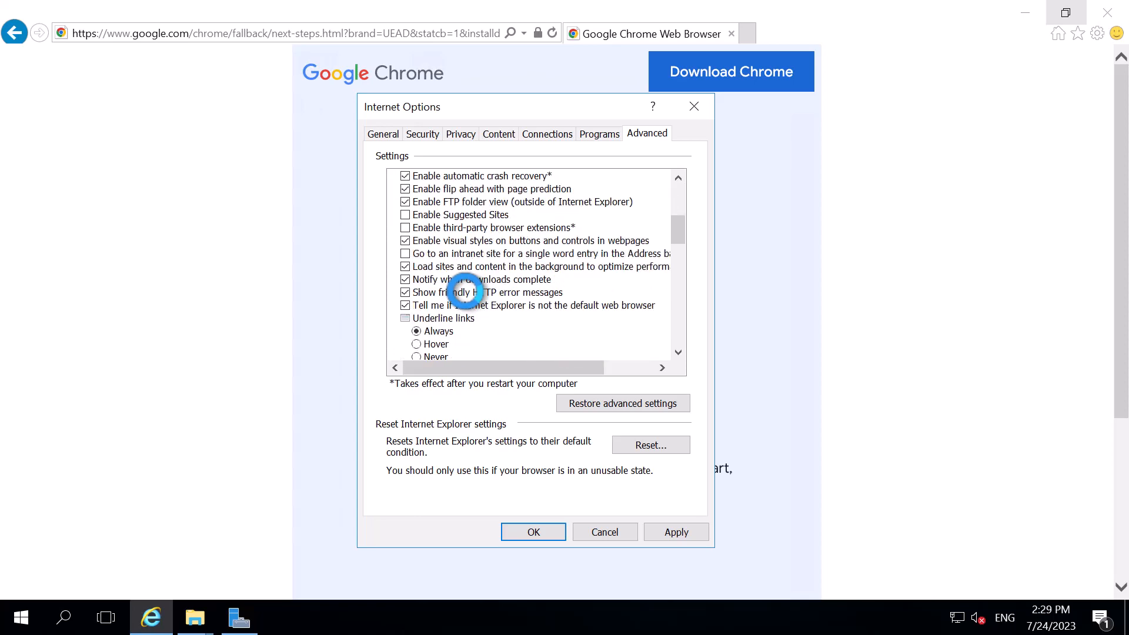
scroll(465, 291, "down", 3)
scroll(464, 291, "down", 2)
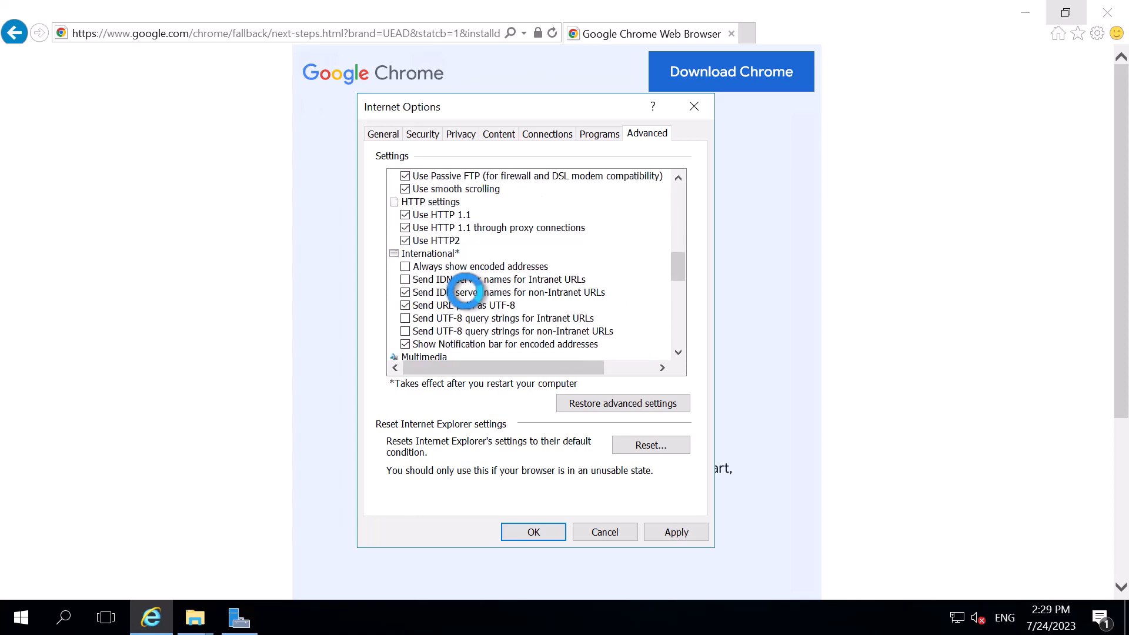
scroll(465, 290, "down", 3)
scroll(465, 290, "down", 4)
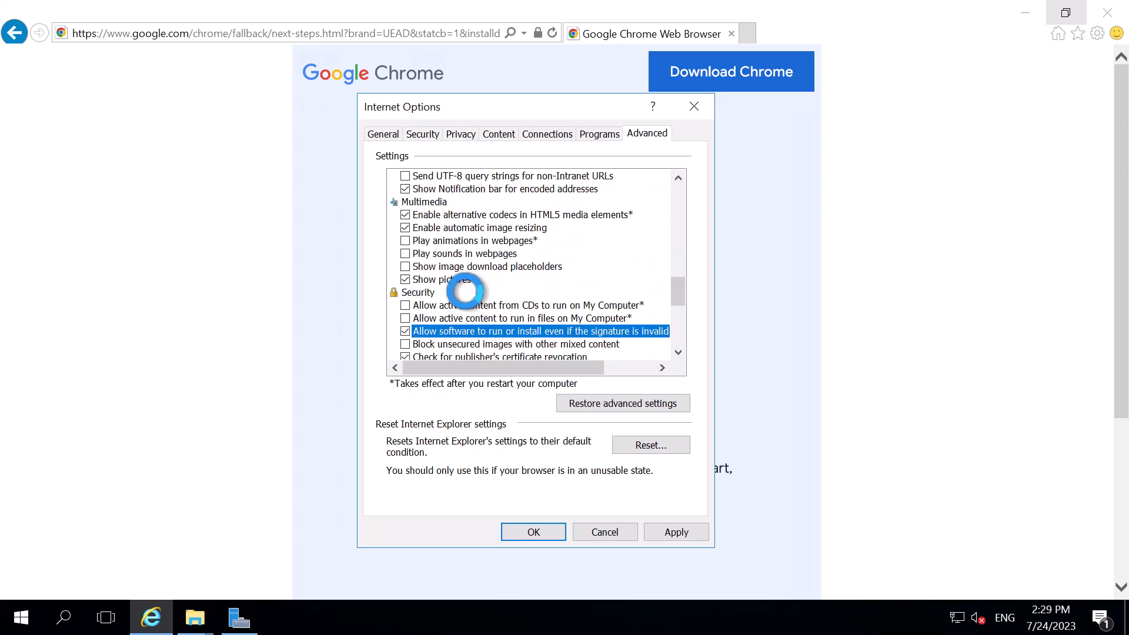
scroll(465, 291, "down", 3)
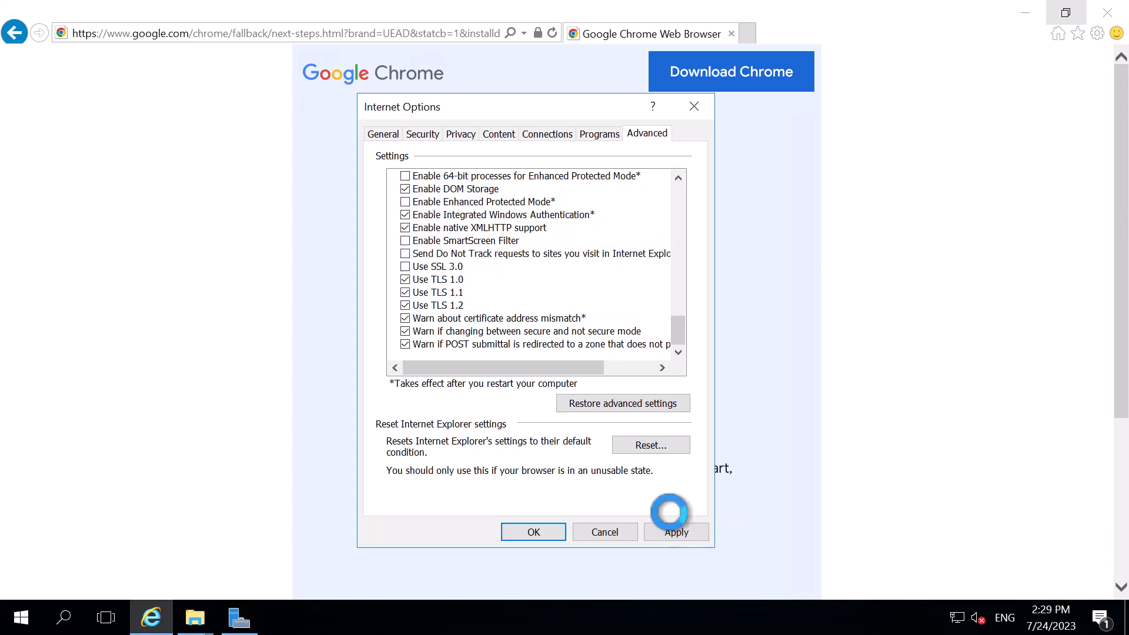
Apply the changed Internet options and try the manual Chrome download again, dismissing the security alert
left_click(673, 529)
left_click(524, 529)
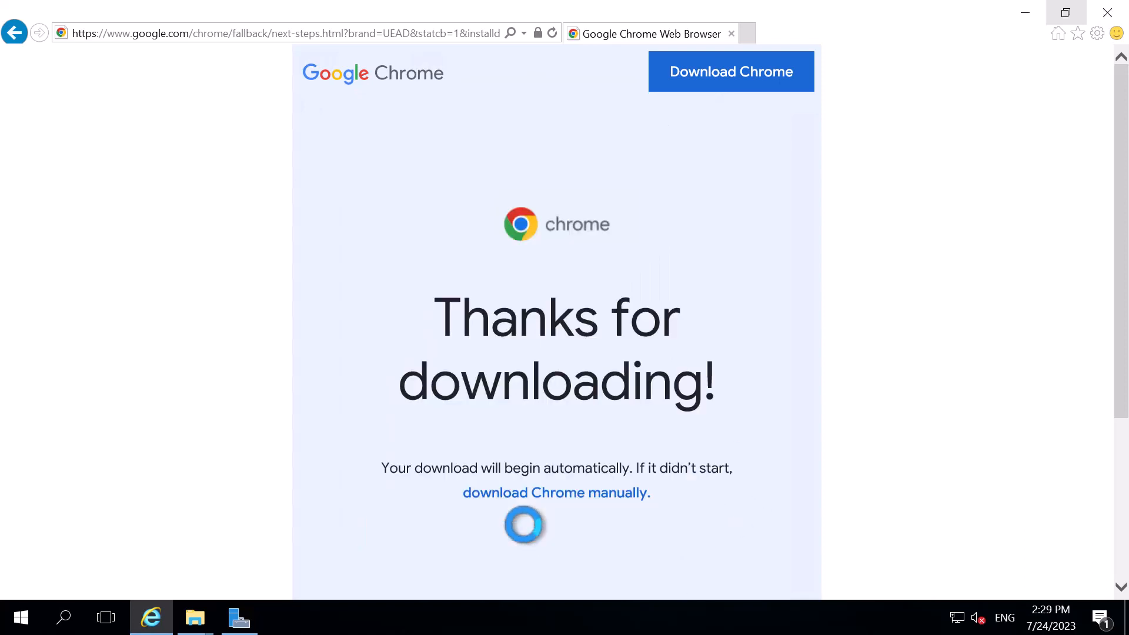
left_click(581, 492)
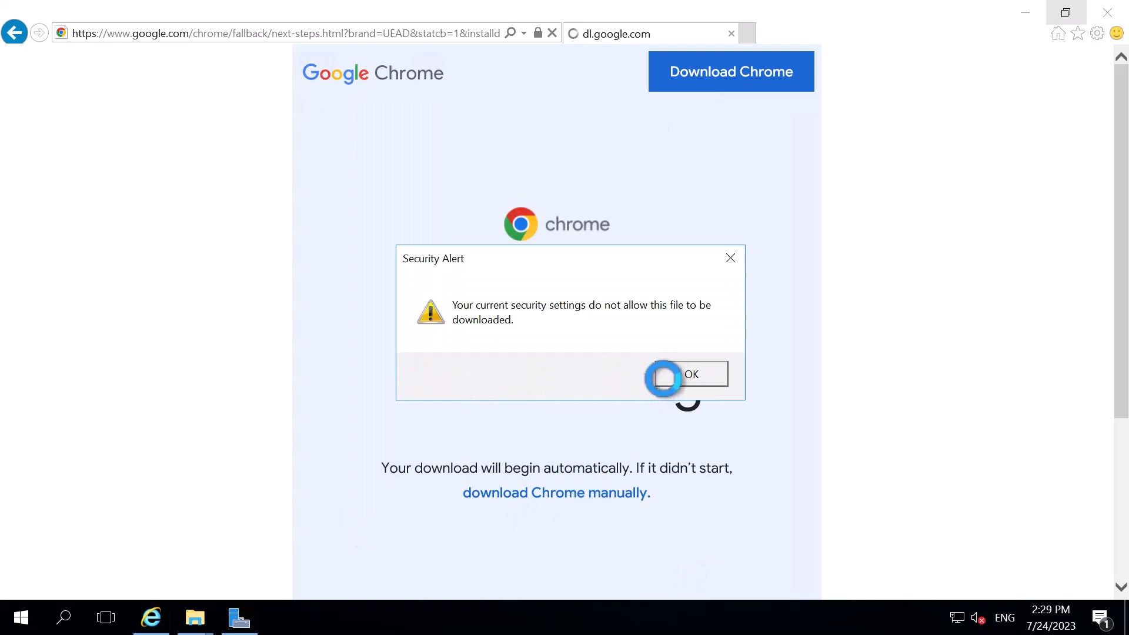
left_click(663, 378)
Reopen the Internet options and display the advanced settings
left_click(1097, 33)
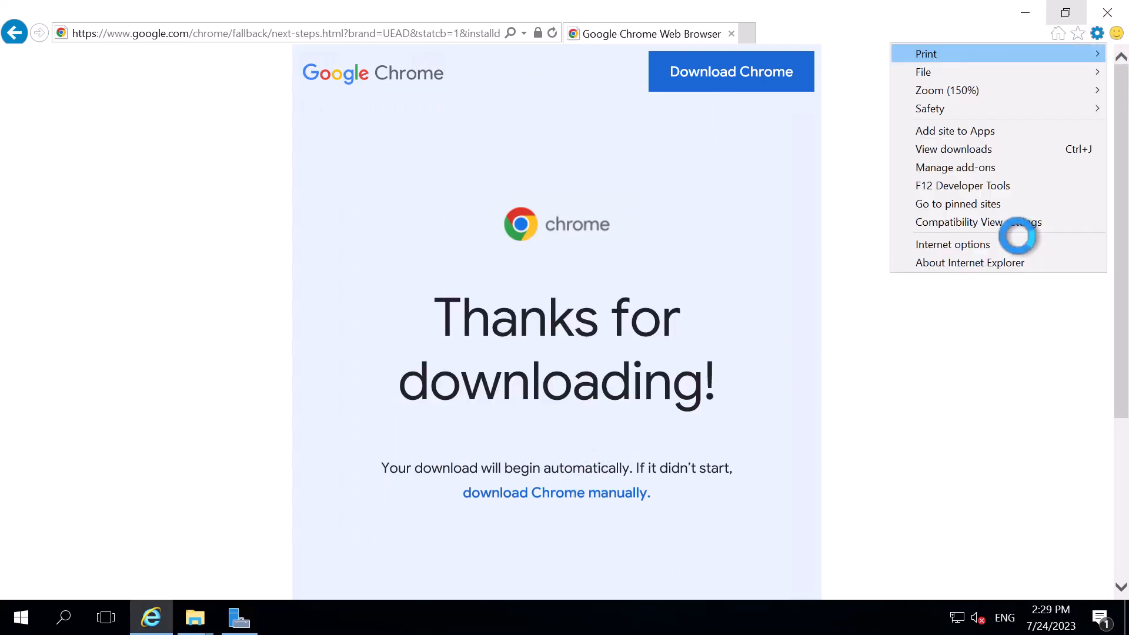
left_click(965, 243)
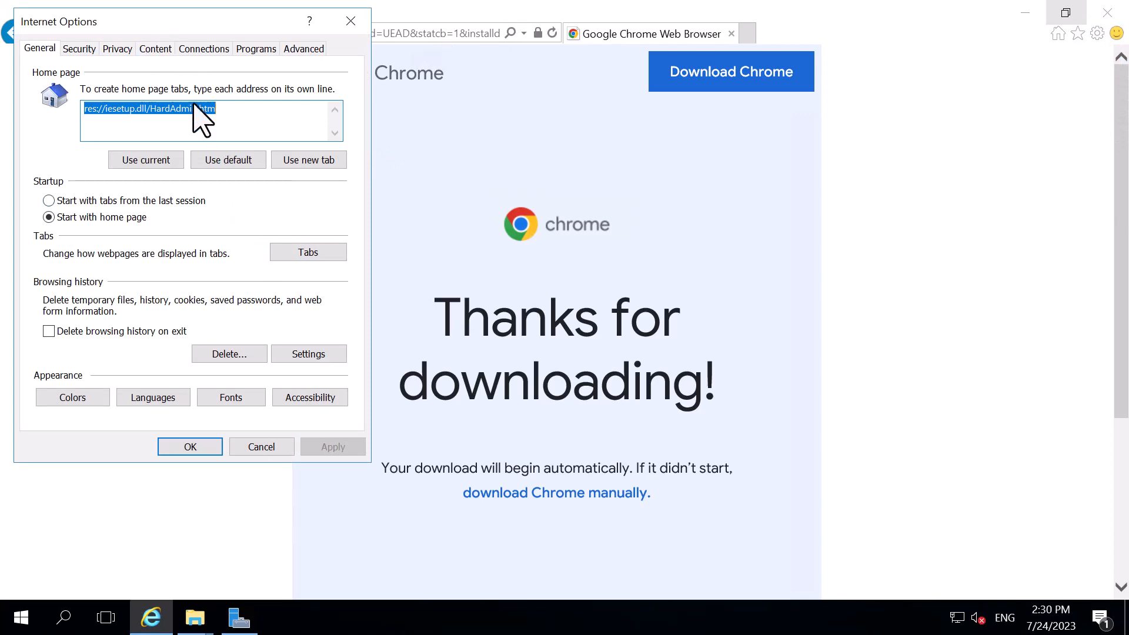
left_click(350, 142)
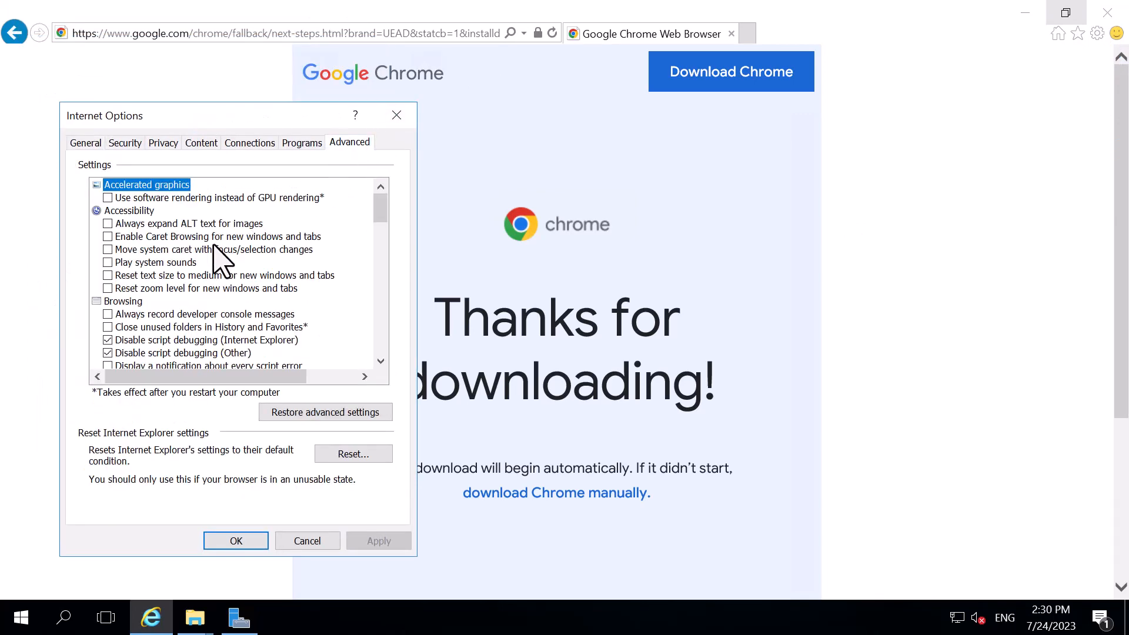
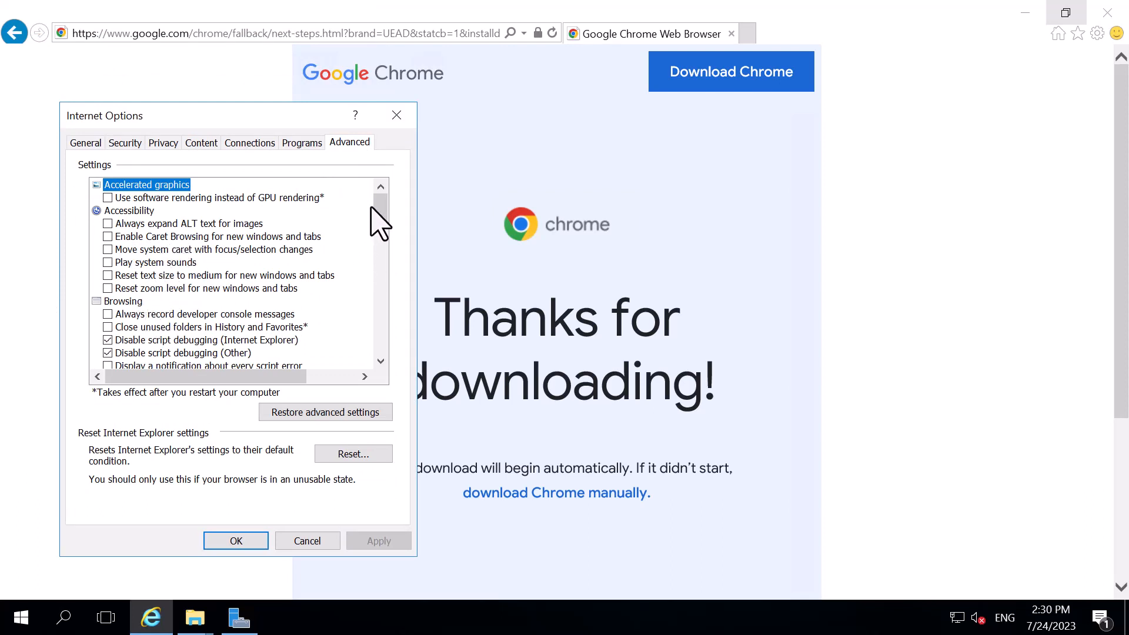
Skim the advanced Internet options down to the security entries and back up to the accelerated graphics entries
scroll(379, 217, "down", 2)
left_click_drag(379, 217, 379, 312)
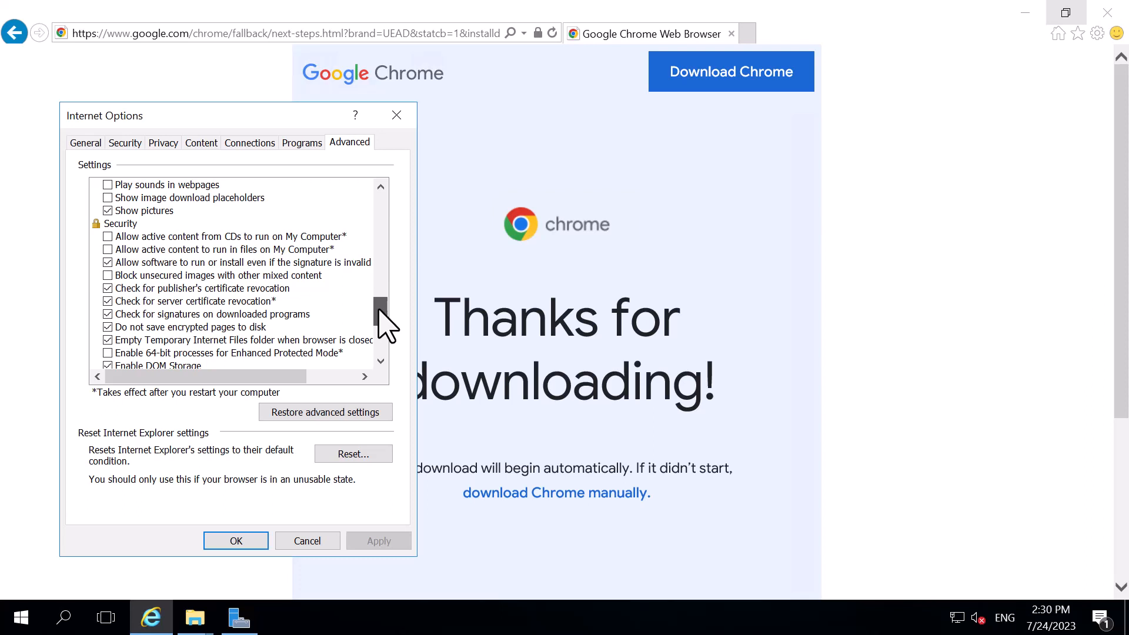
left_click_drag(379, 313, 375, 237)
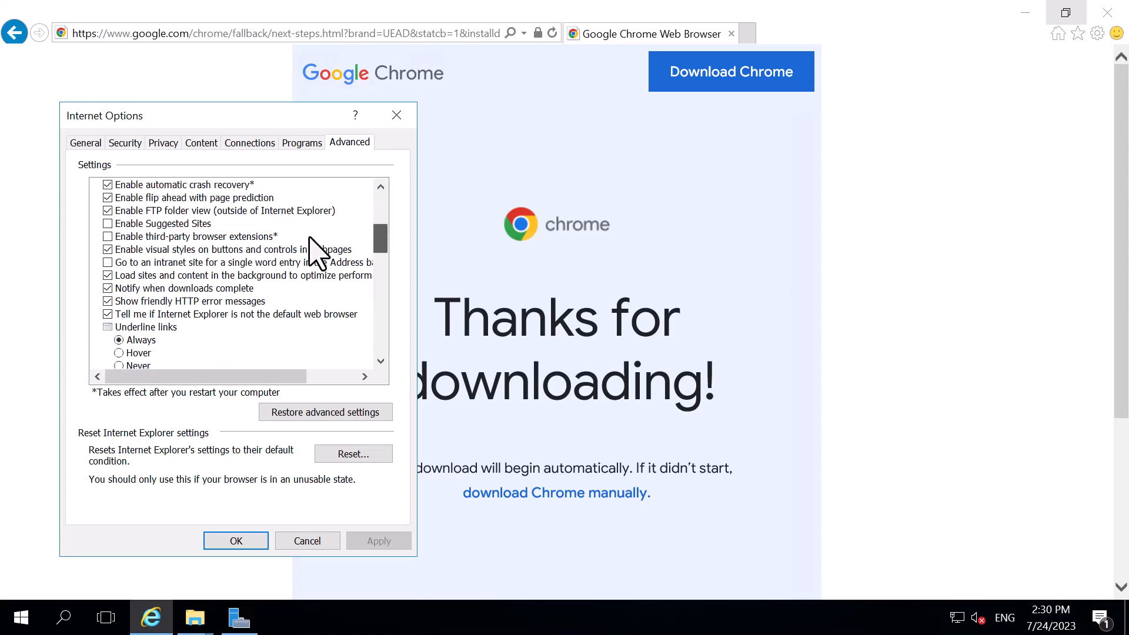
scroll(167, 222, "up", 3)
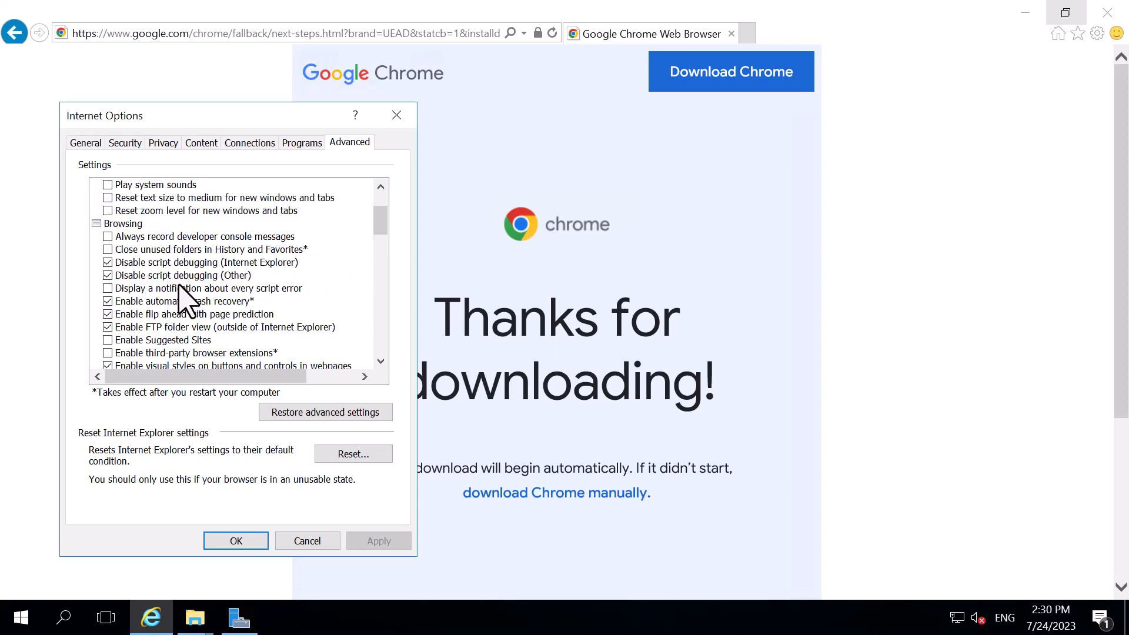
scroll(180, 286, "up", 2)
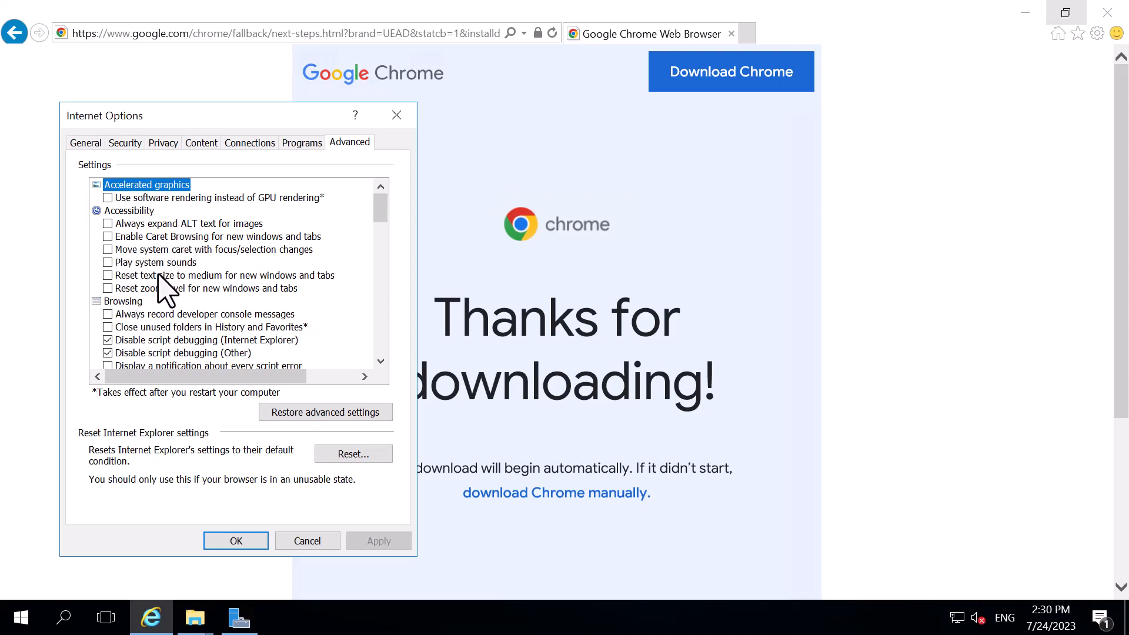
Examine the advanced options line by line, from accessibility through browsing, HTTP, international and multimedia to the last security entry
scroll(246, 329, "down", 1)
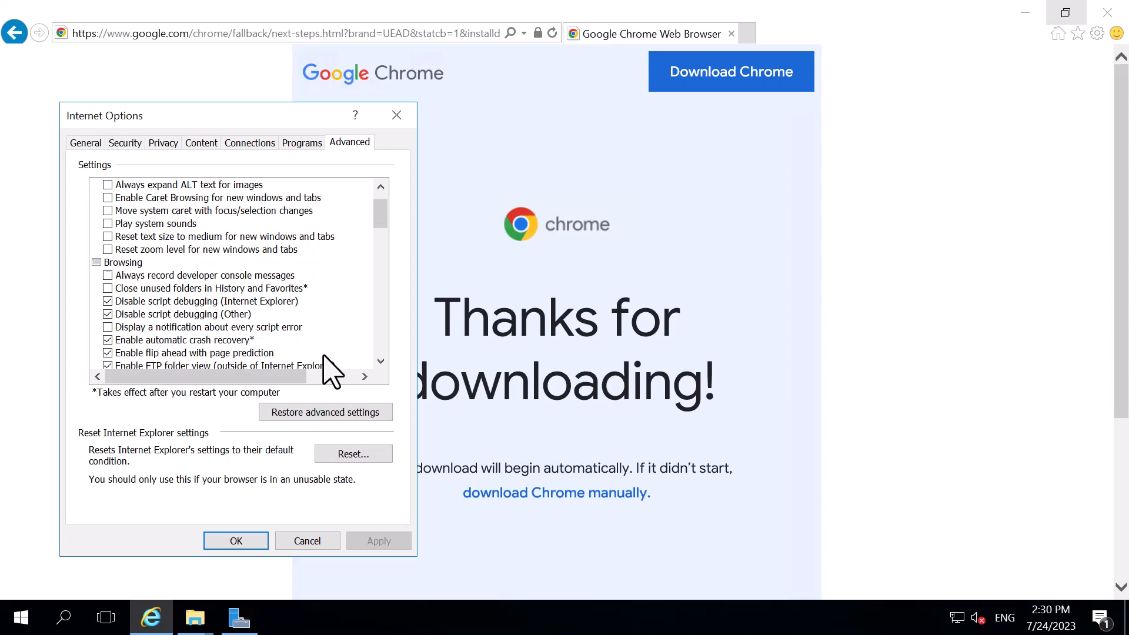
left_click(381, 361)
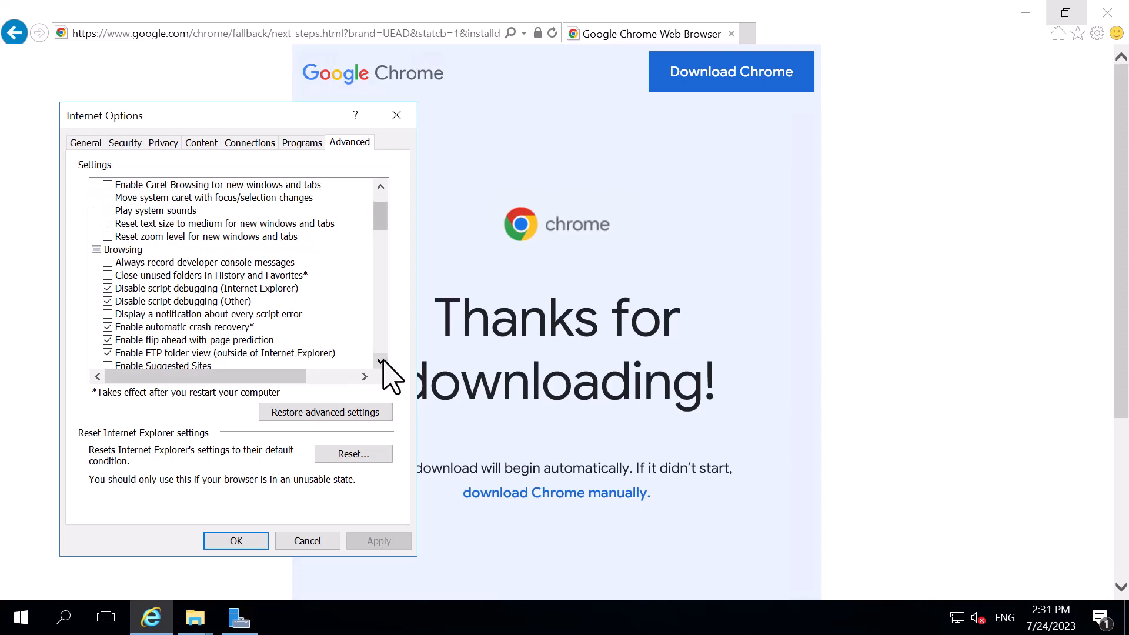
left_click(381, 361)
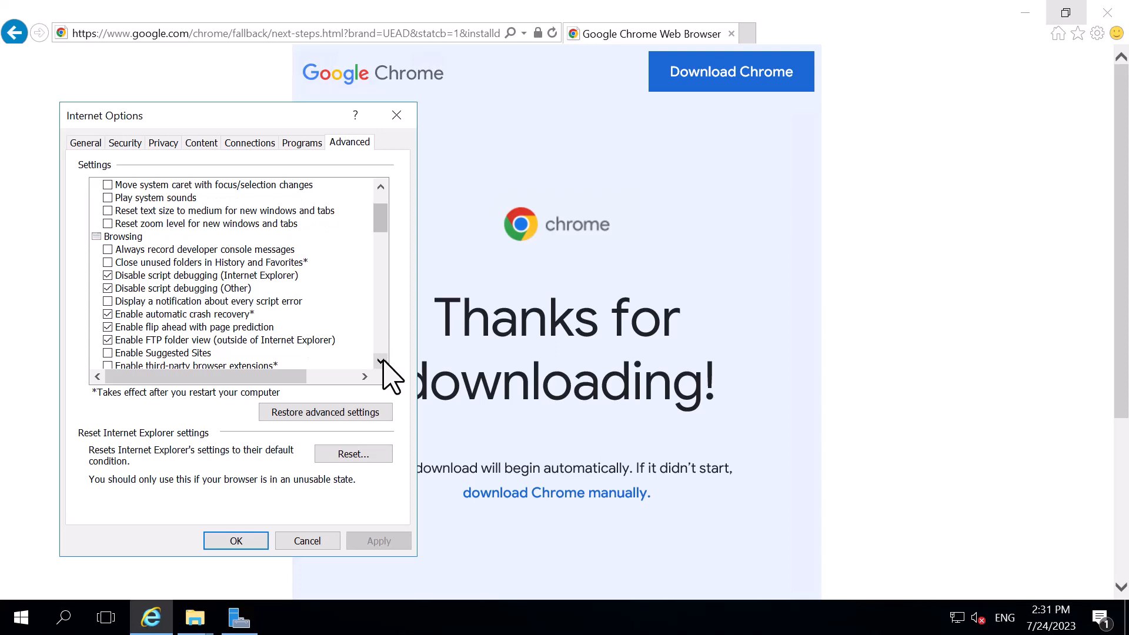
left_click(381, 361)
left_click(381, 361)
left_click(381, 361)
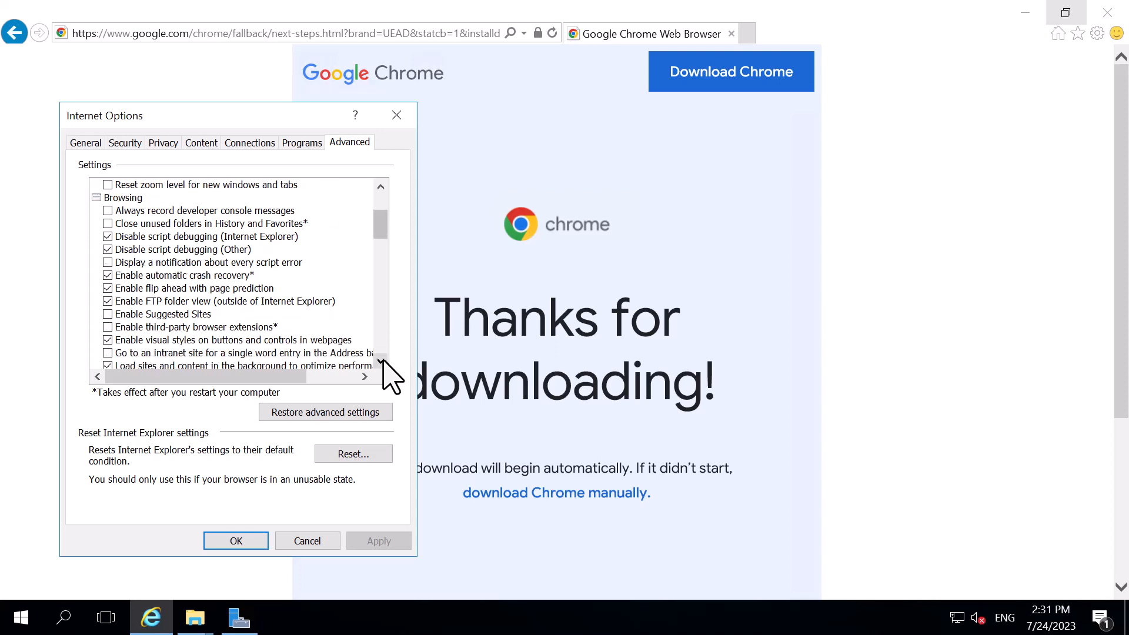
left_click(381, 361)
left_click(381, 361)
left_click(381, 361)
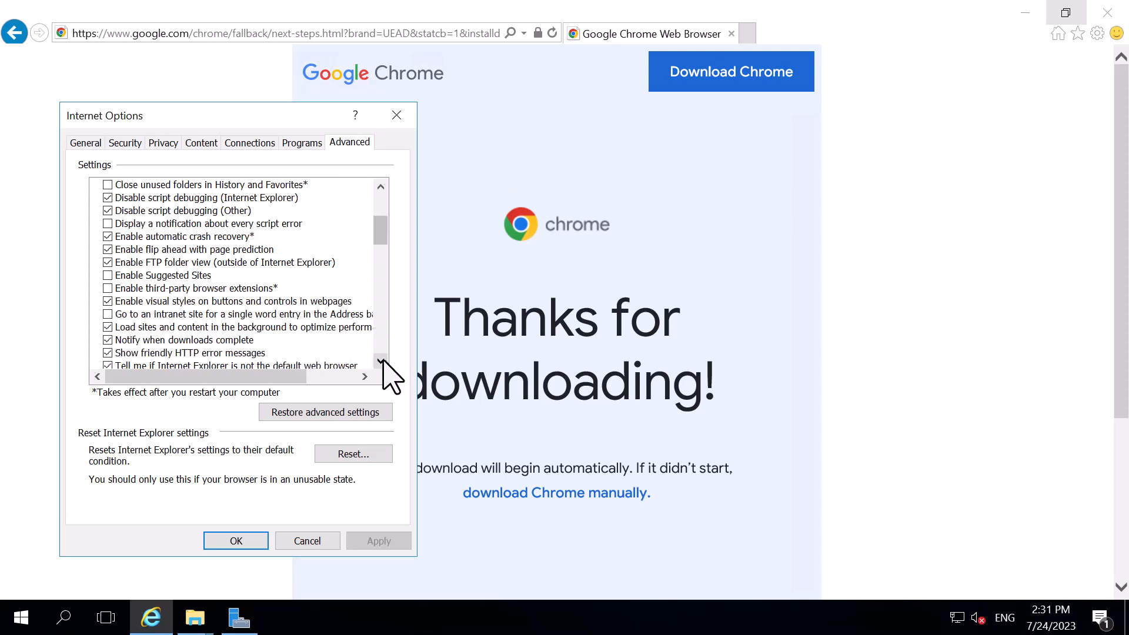
left_click(381, 361)
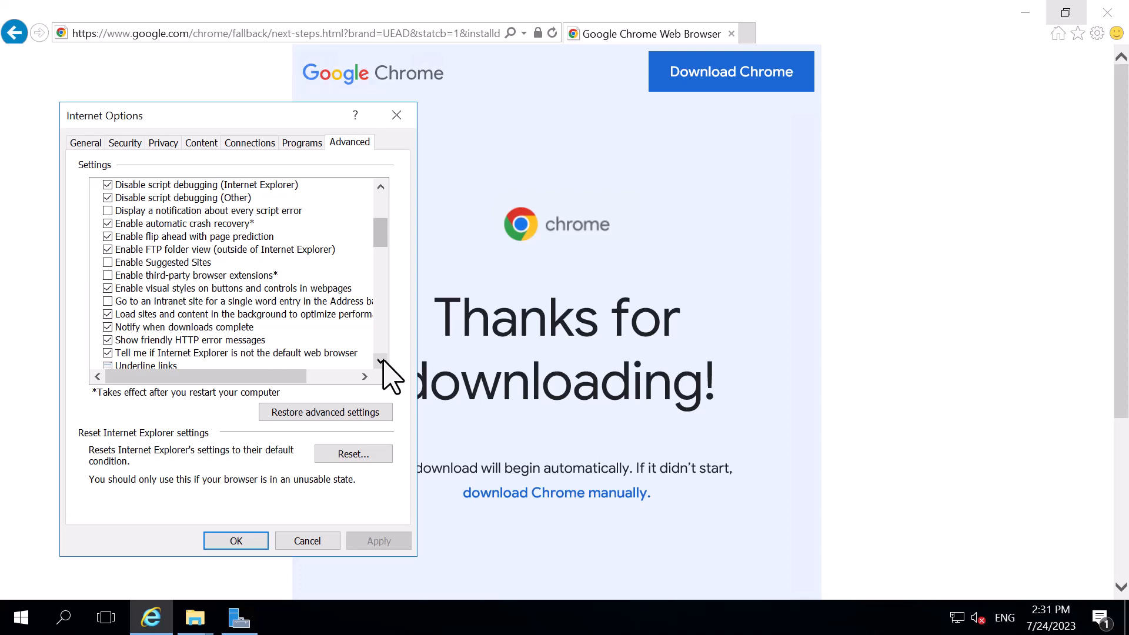
left_click(381, 361)
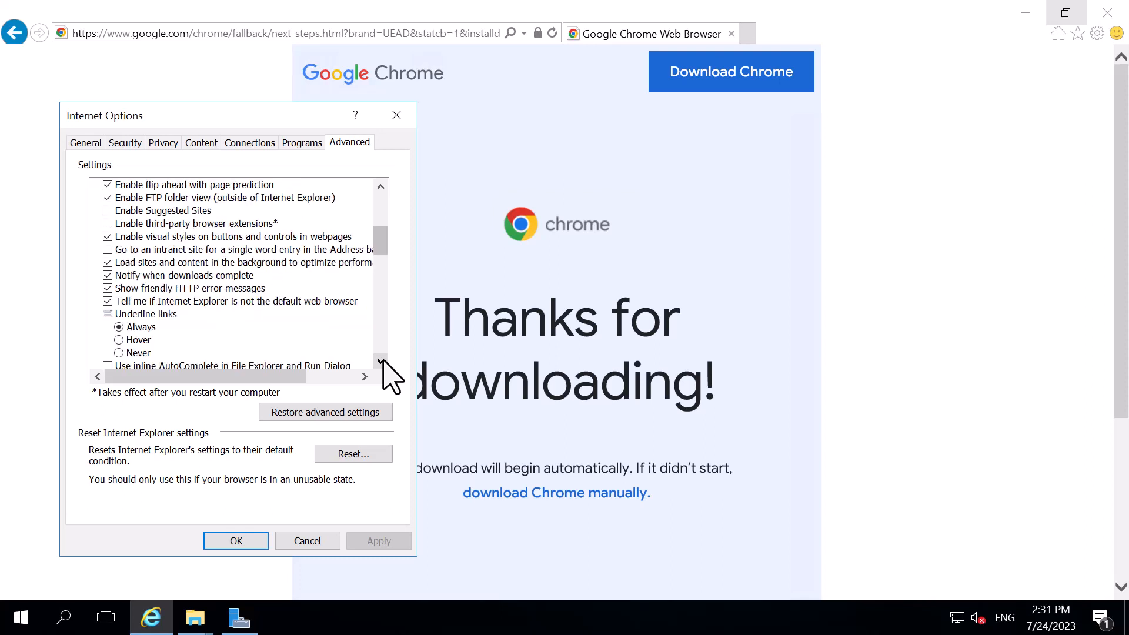
left_click(381, 361)
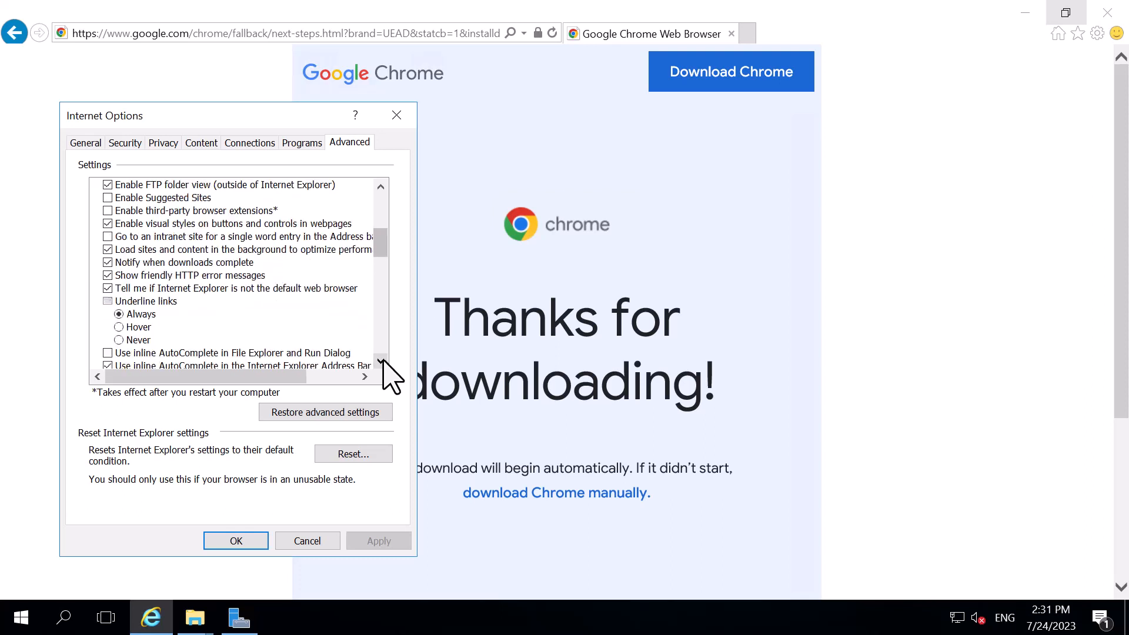
left_click(381, 361)
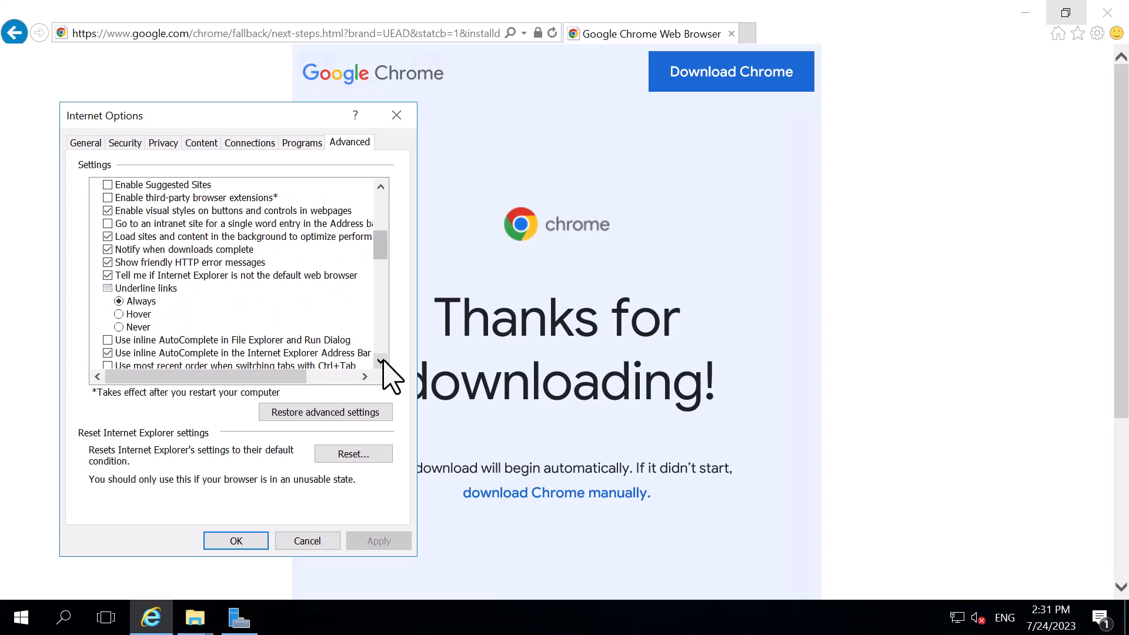
left_click(381, 361)
left_click(381, 361)
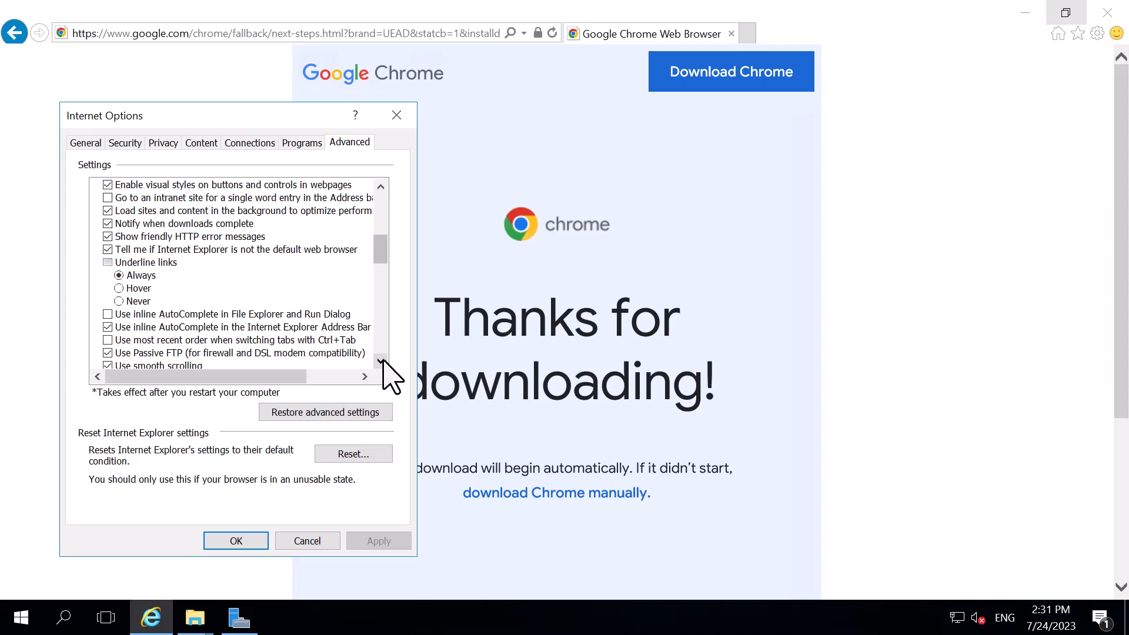
left_click(381, 361)
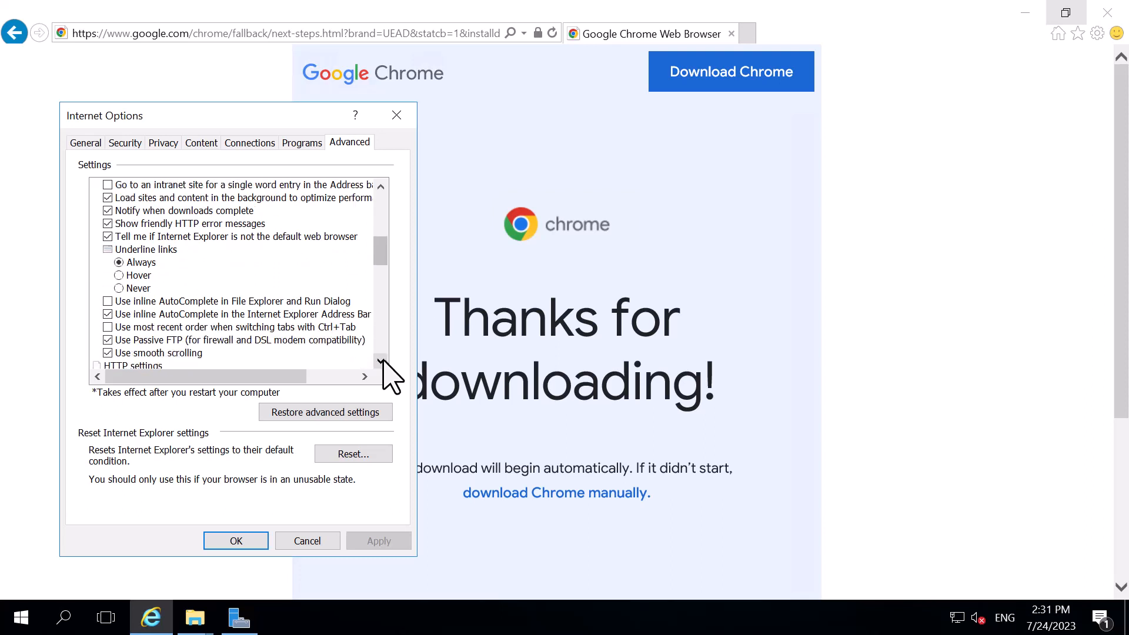
left_click(381, 361)
left_click(381, 361)
left_click(381, 361)
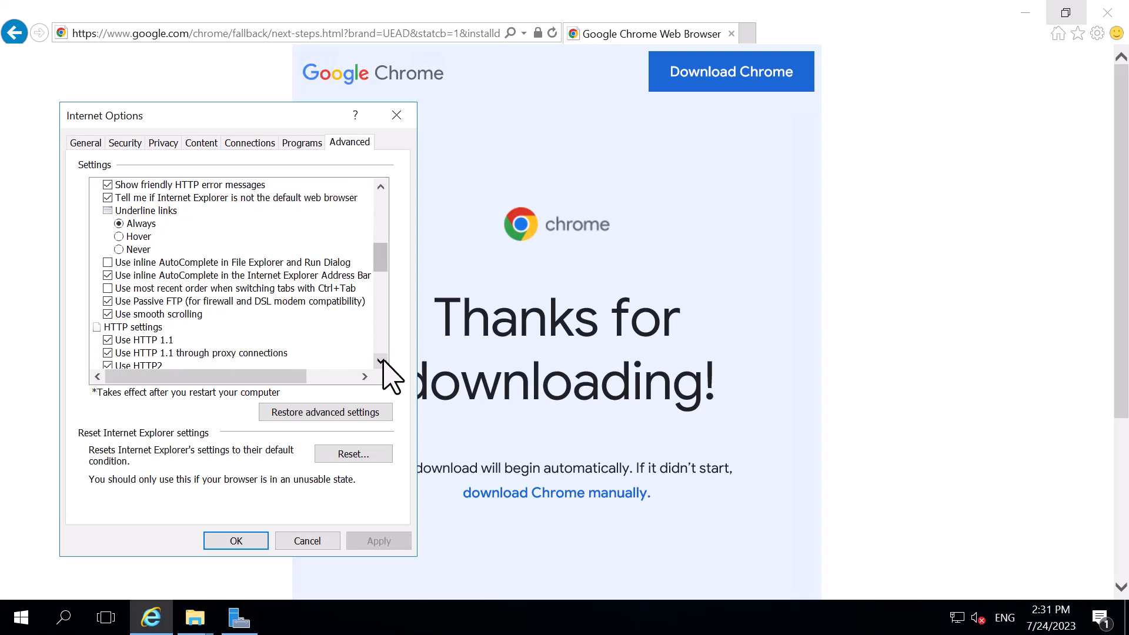
left_click(381, 361)
left_click(381, 361)
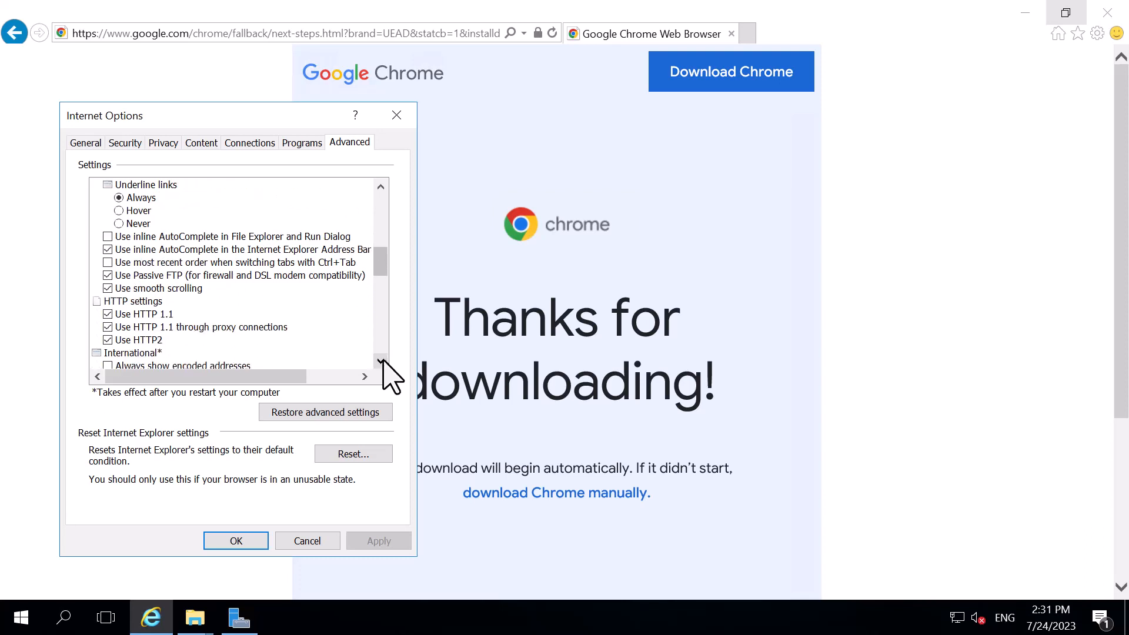
left_click(381, 361)
left_click(381, 361)
left_click(381, 361)
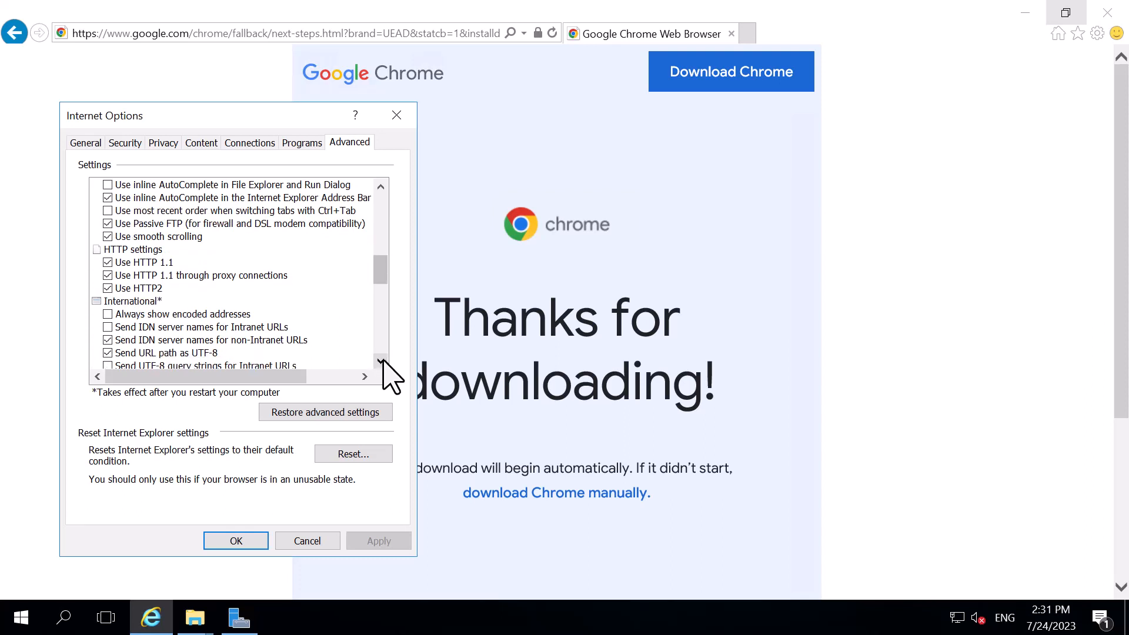
left_click(381, 361)
left_click(381, 361)
left_click(381, 361)
left_click(381, 361)
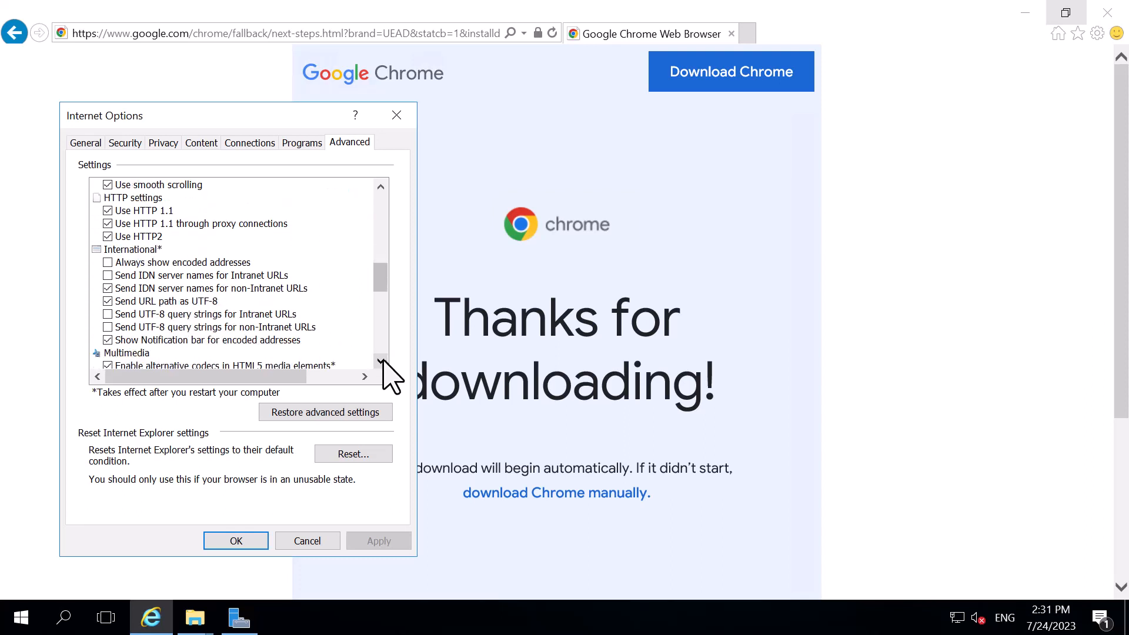
left_click(381, 361)
left_click(381, 361)
left_click(381, 361)
left_click(381, 361)
left_click(381, 361)
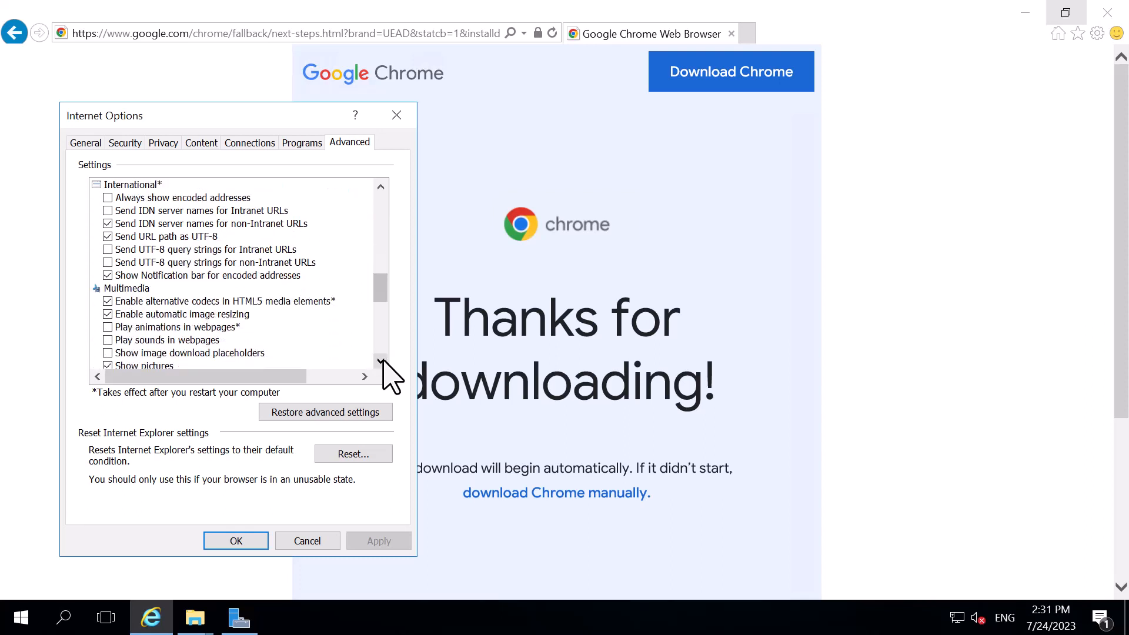
left_click(381, 361)
left_click(381, 361)
left_click(381, 361)
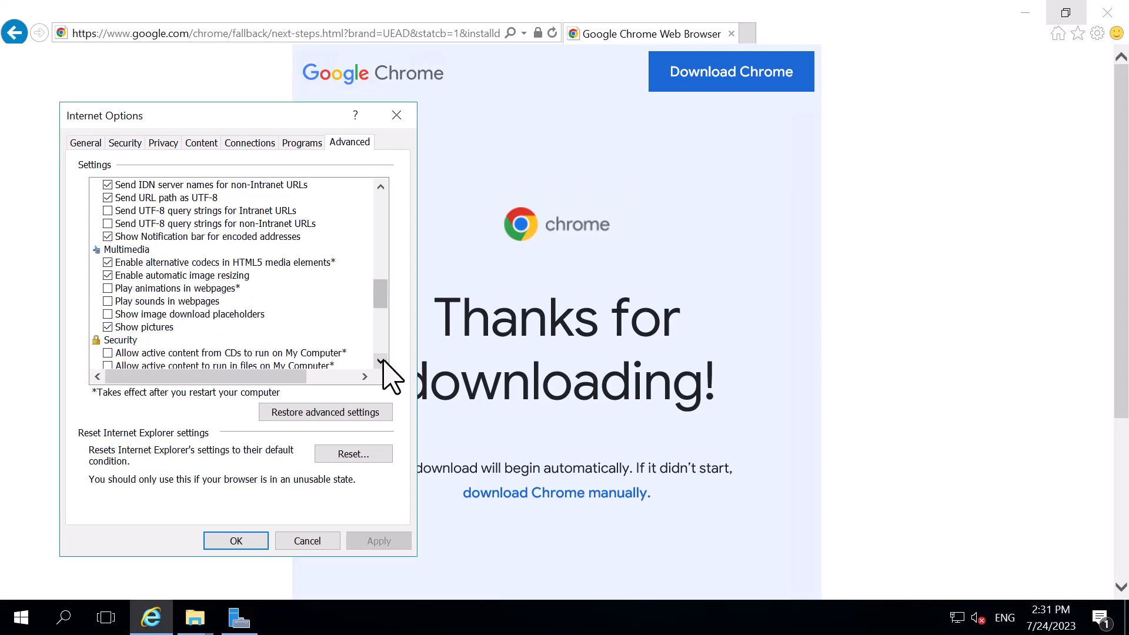
left_click(381, 361)
left_click(381, 361)
left_click(381, 361)
left_click(381, 361)
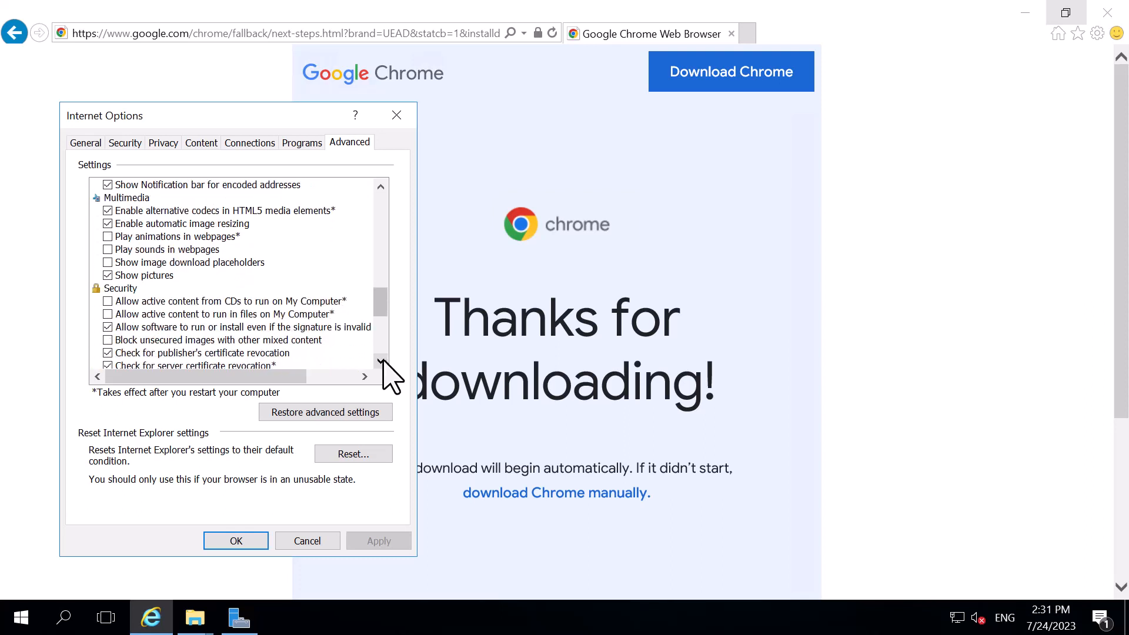
left_click(381, 361)
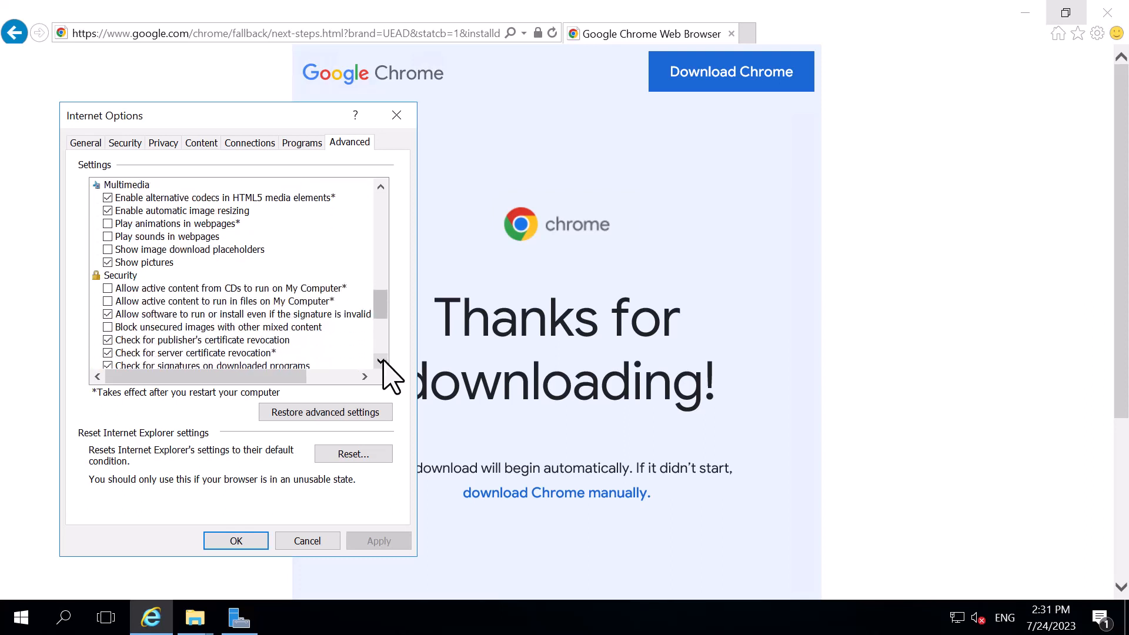
left_click(381, 361)
left_click(381, 361)
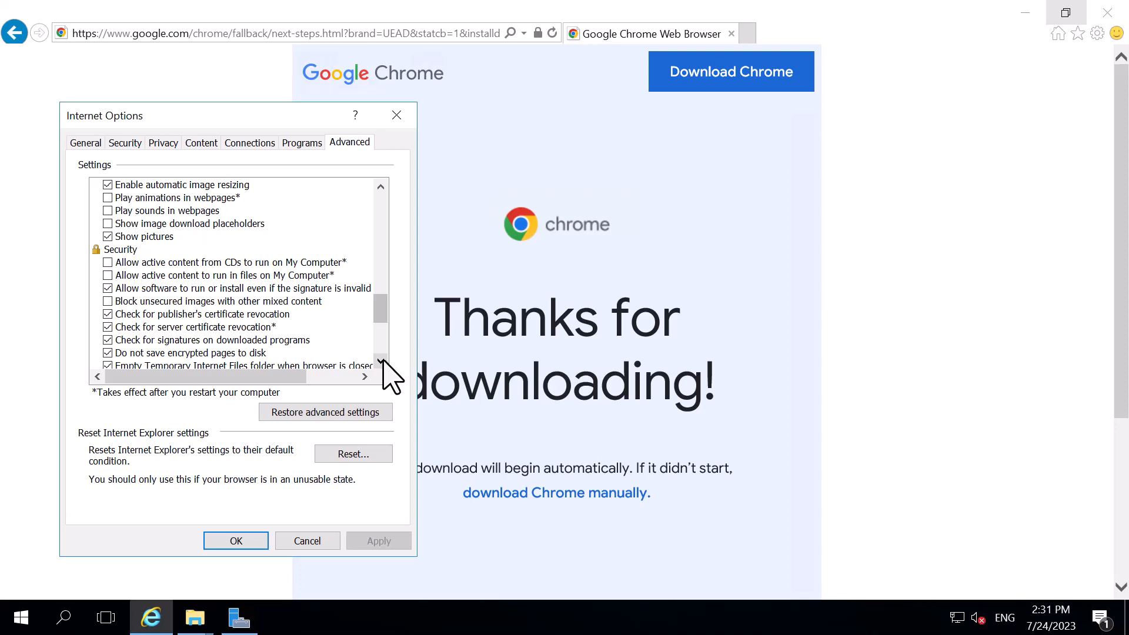
left_click(381, 361)
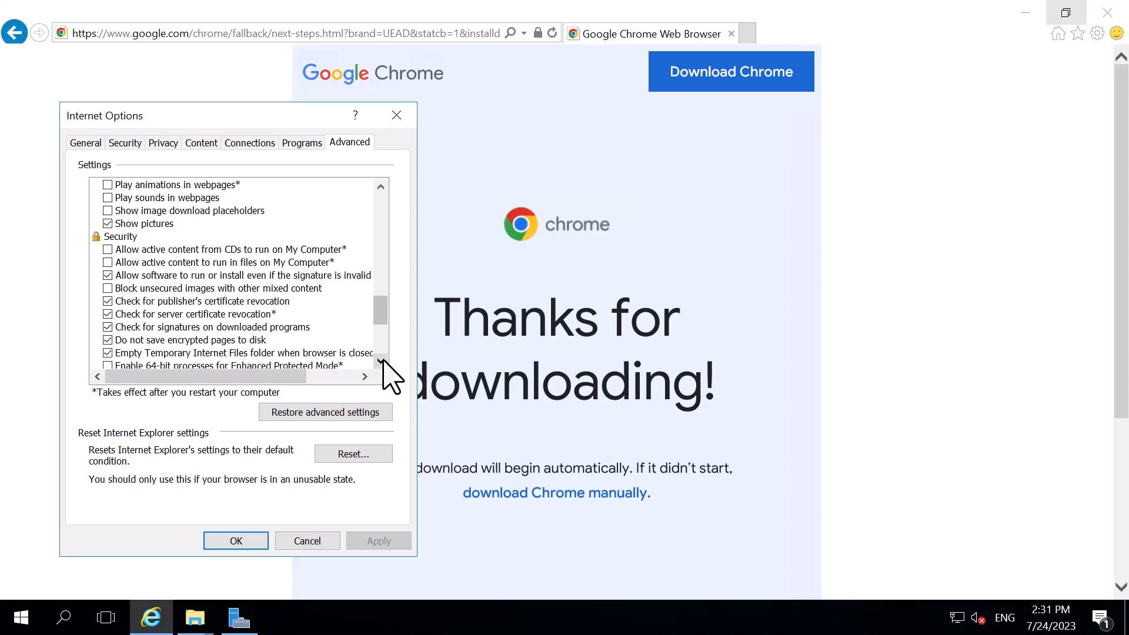
left_click(381, 361)
left_click(381, 361)
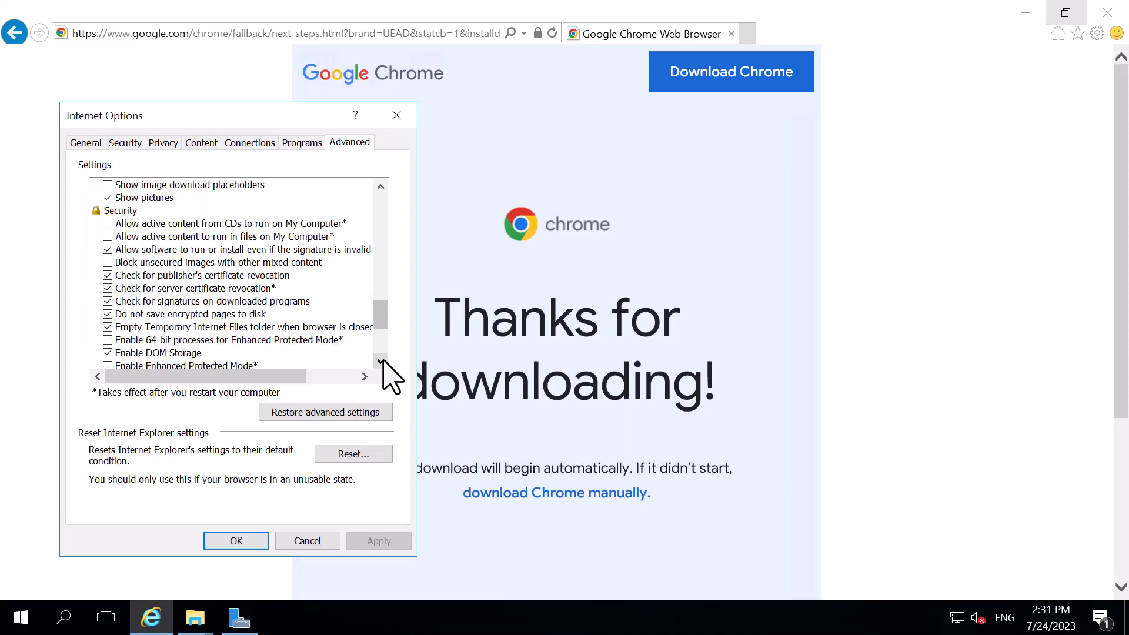
left_click(381, 361)
left_click(381, 361)
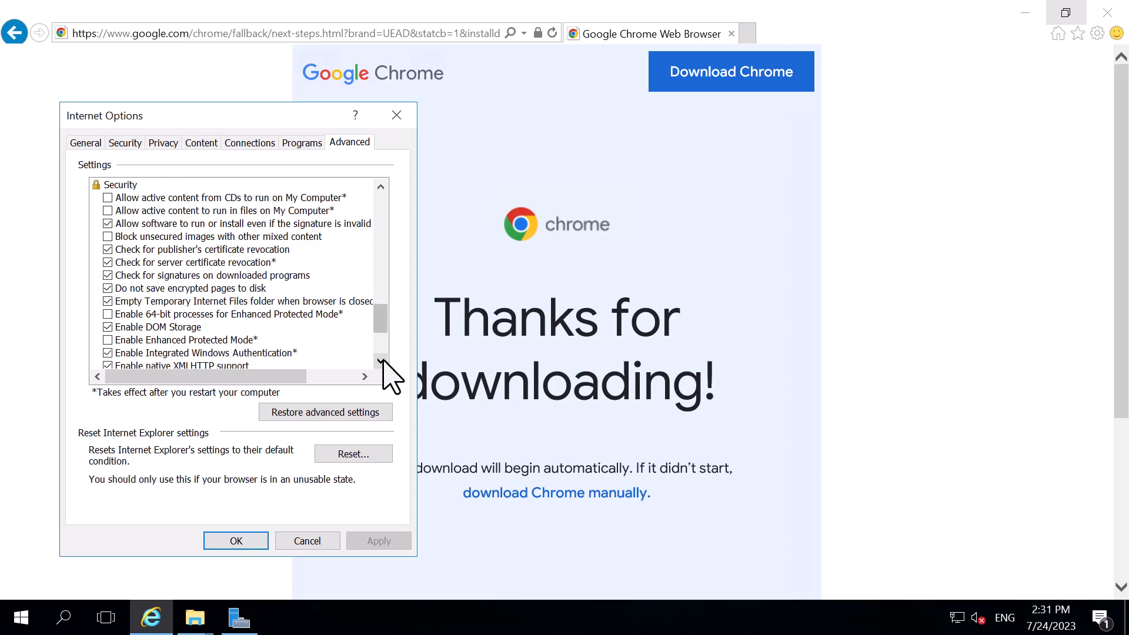
left_click(381, 361)
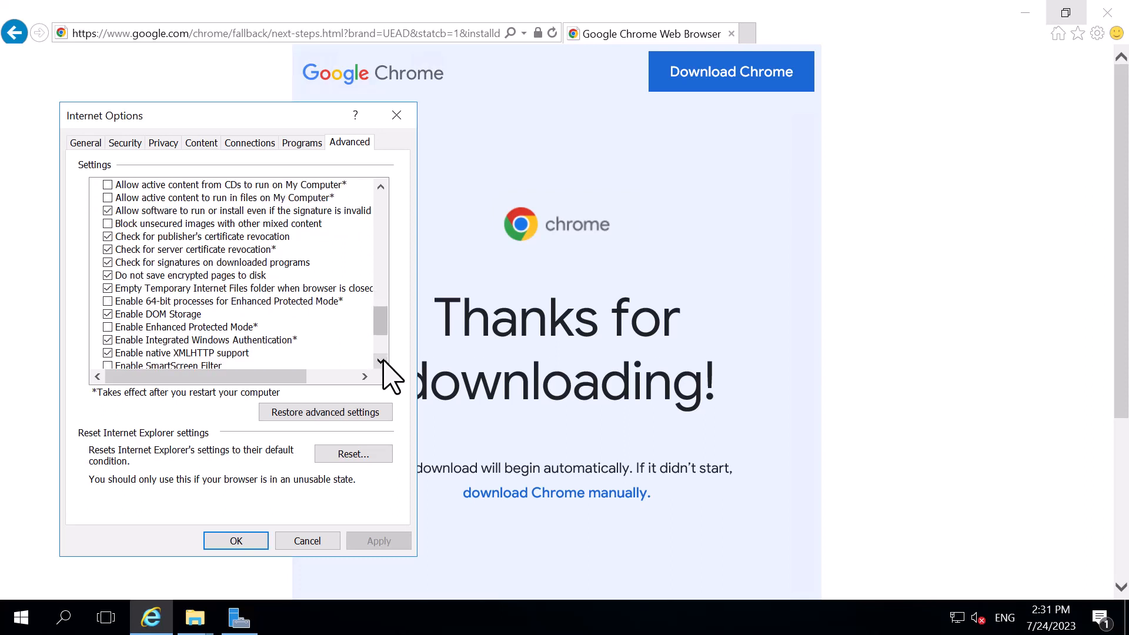
left_click(381, 361)
left_click(381, 361)
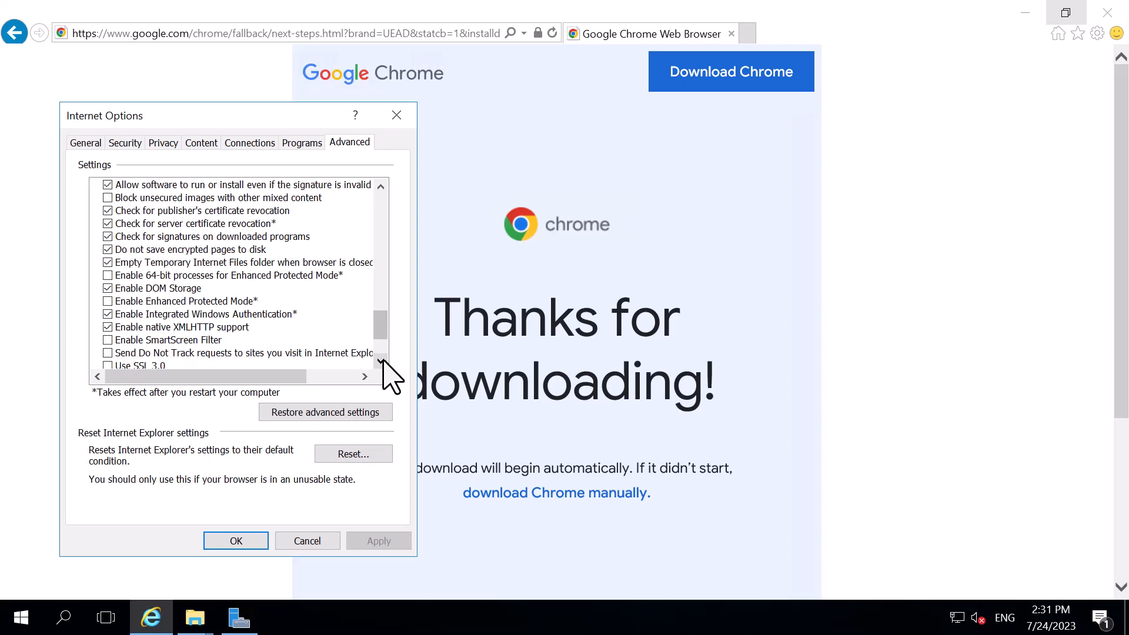
left_click(381, 361)
left_click(381, 361)
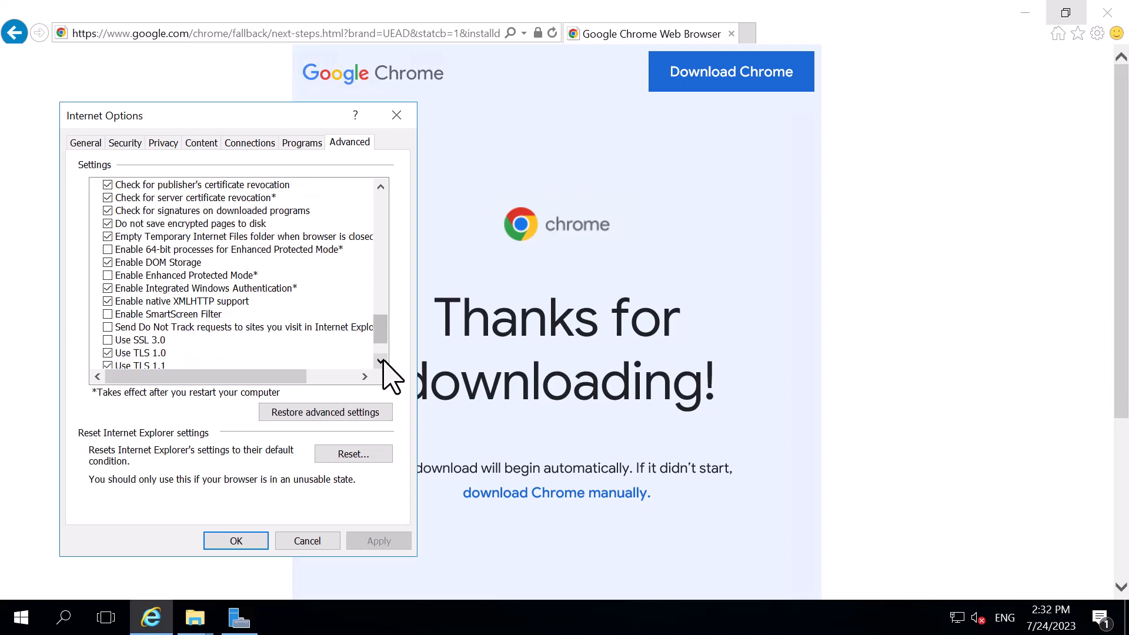
left_click(381, 361)
left_click(381, 361)
left_click(381, 361)
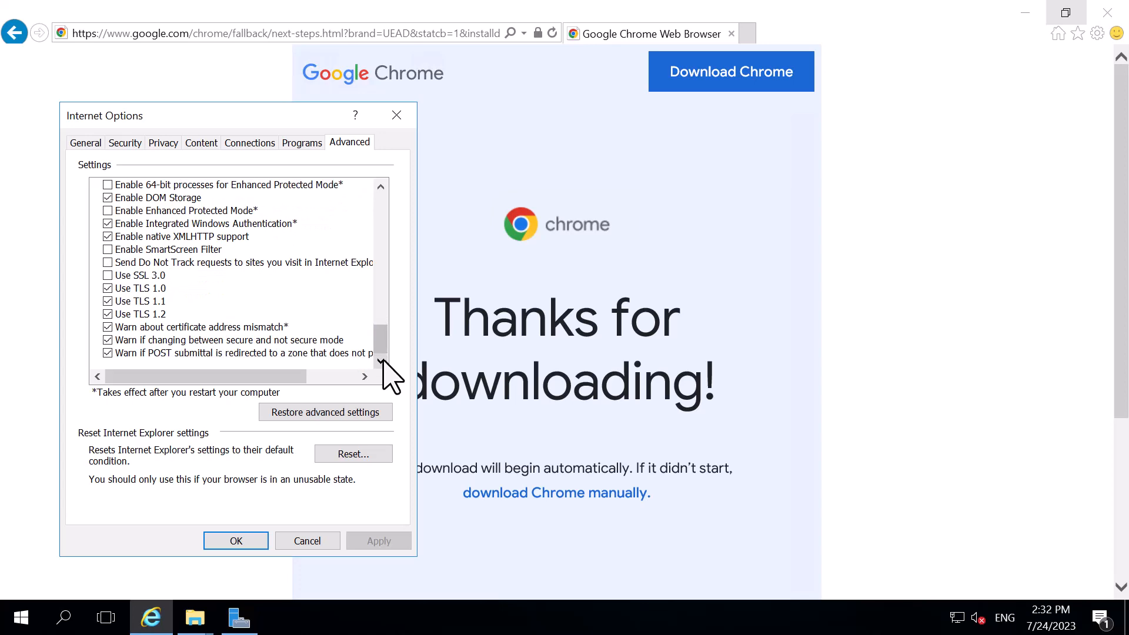
Restore the advanced Internet options to their defaults and check the browsing entries
scroll(389, 276, "up", 12)
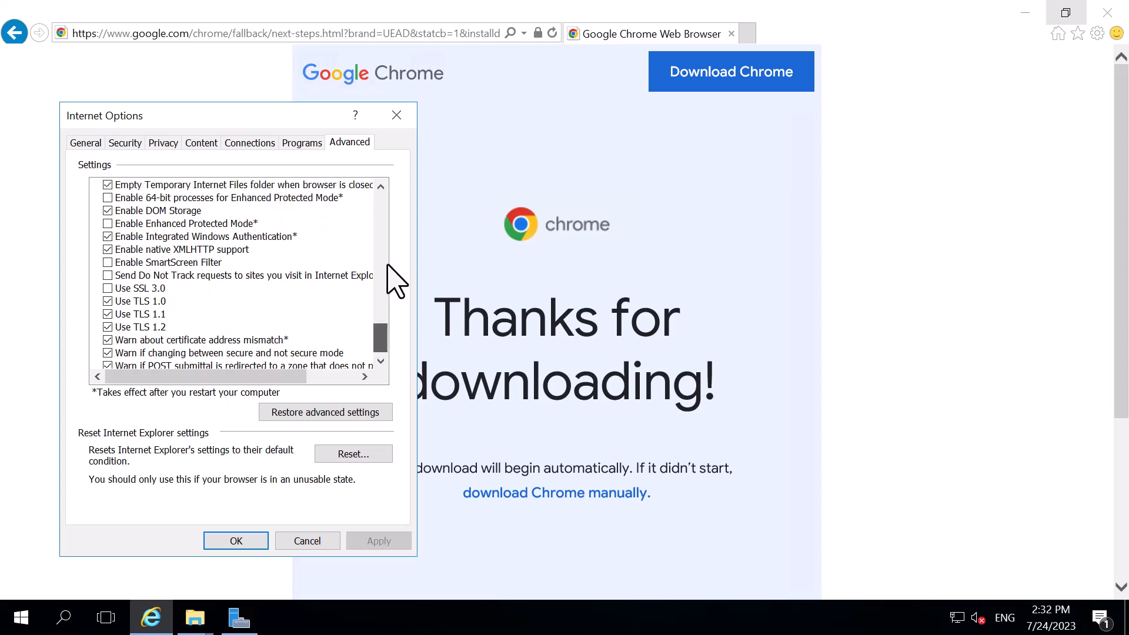
scroll(259, 250, "up", 4)
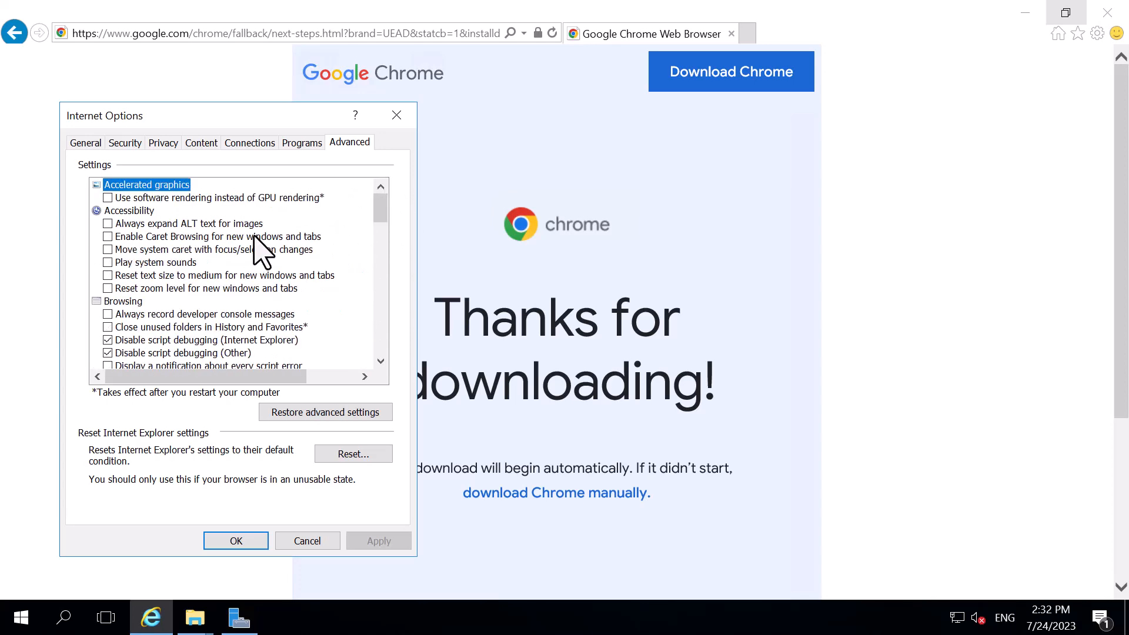
left_click(347, 413)
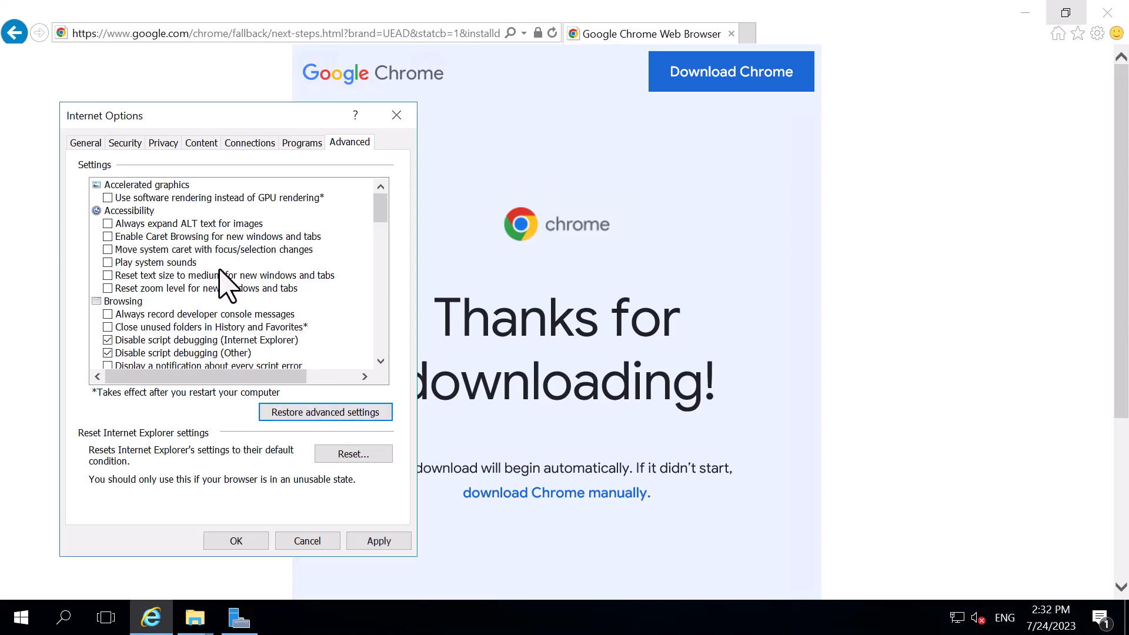
scroll(225, 283, "down", 4)
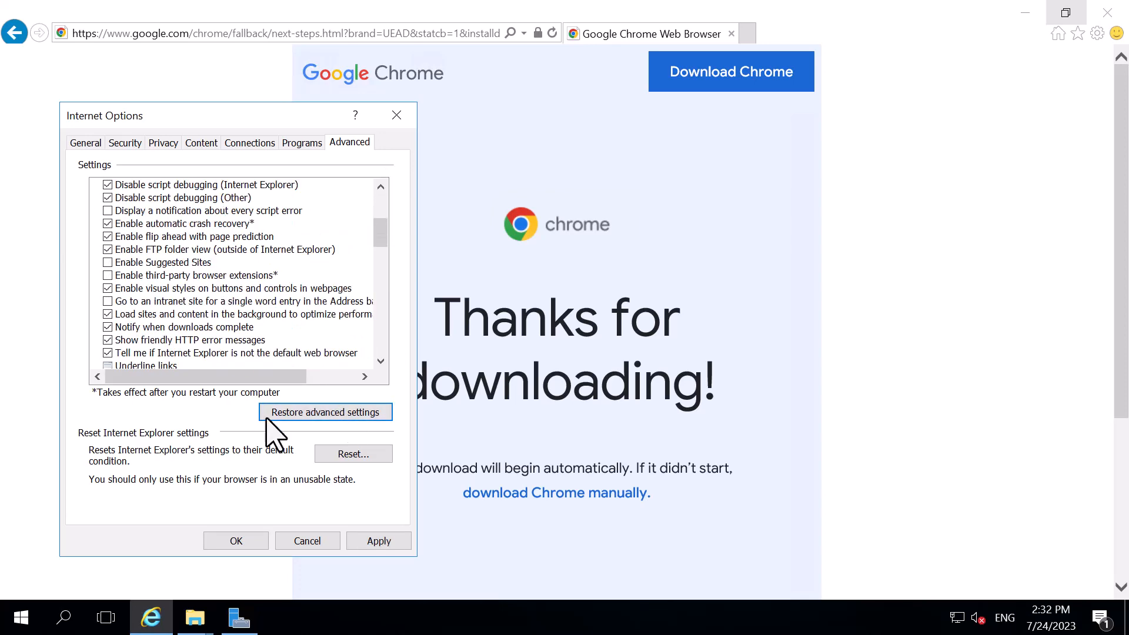
Look through the browser reset dialog and the connection and content options, including the feed and Web Slice settings
left_click(347, 457)
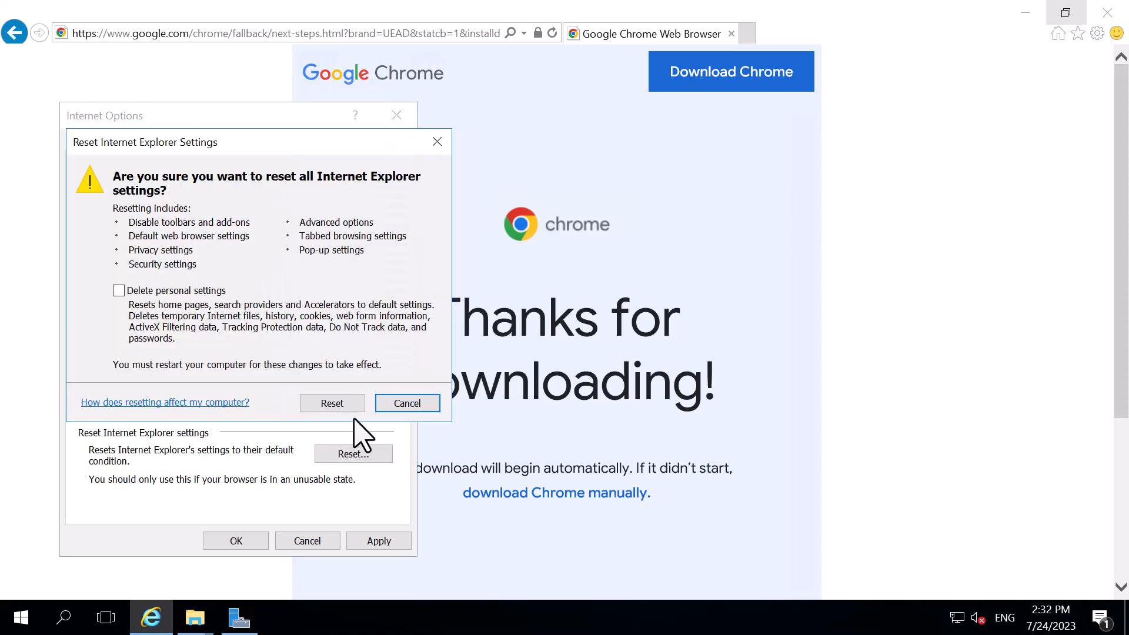
left_click(407, 406)
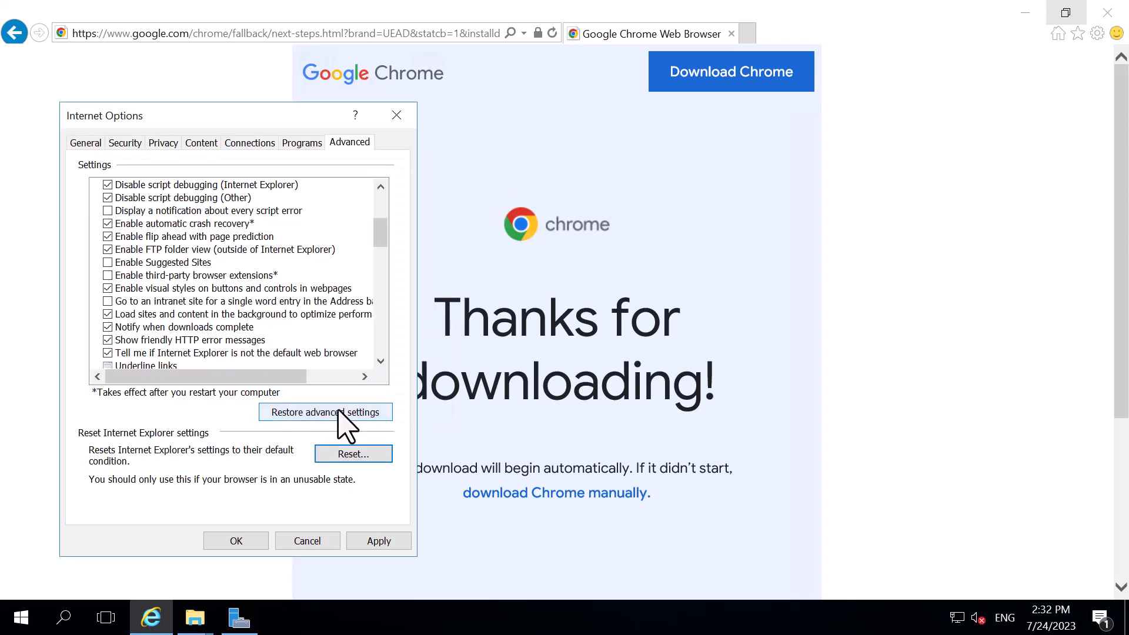
left_click(250, 143)
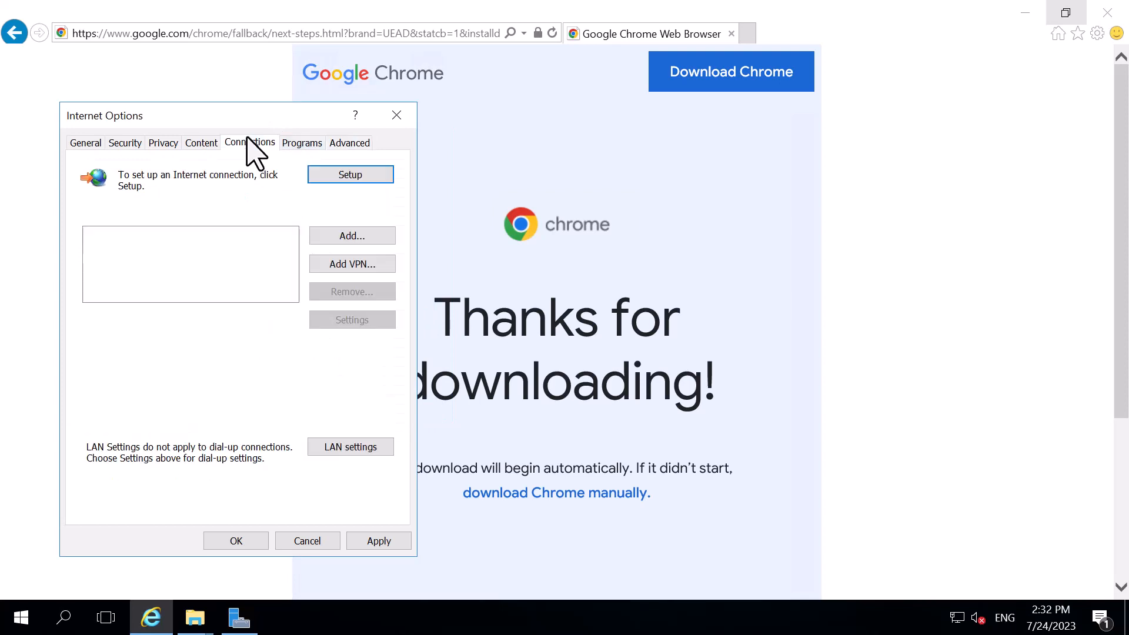
left_click(212, 143)
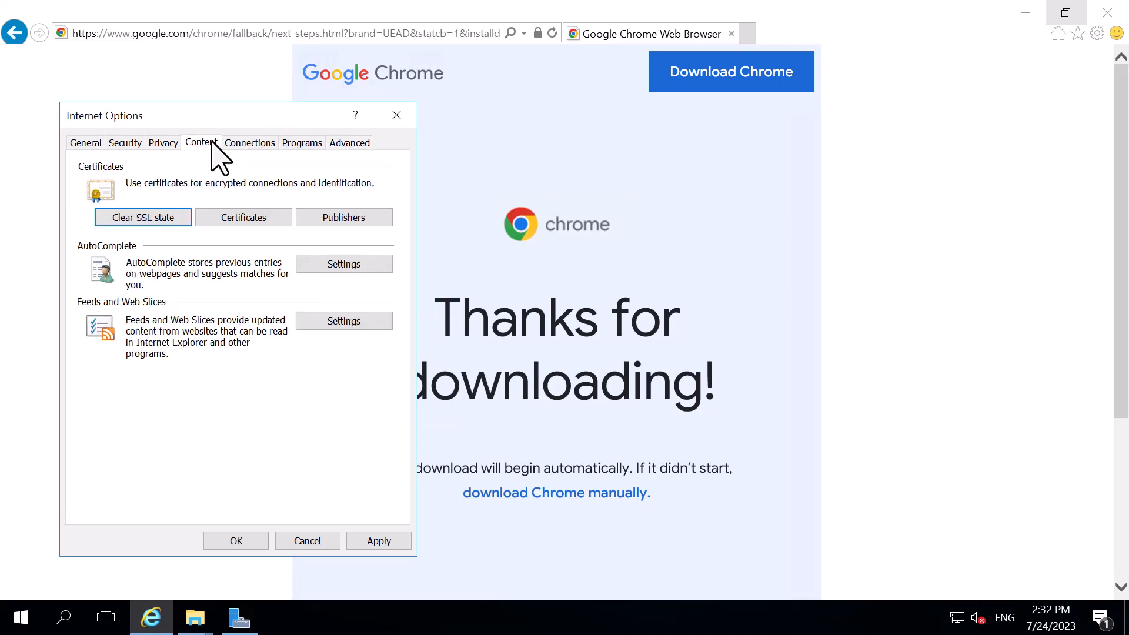
left_click(318, 328)
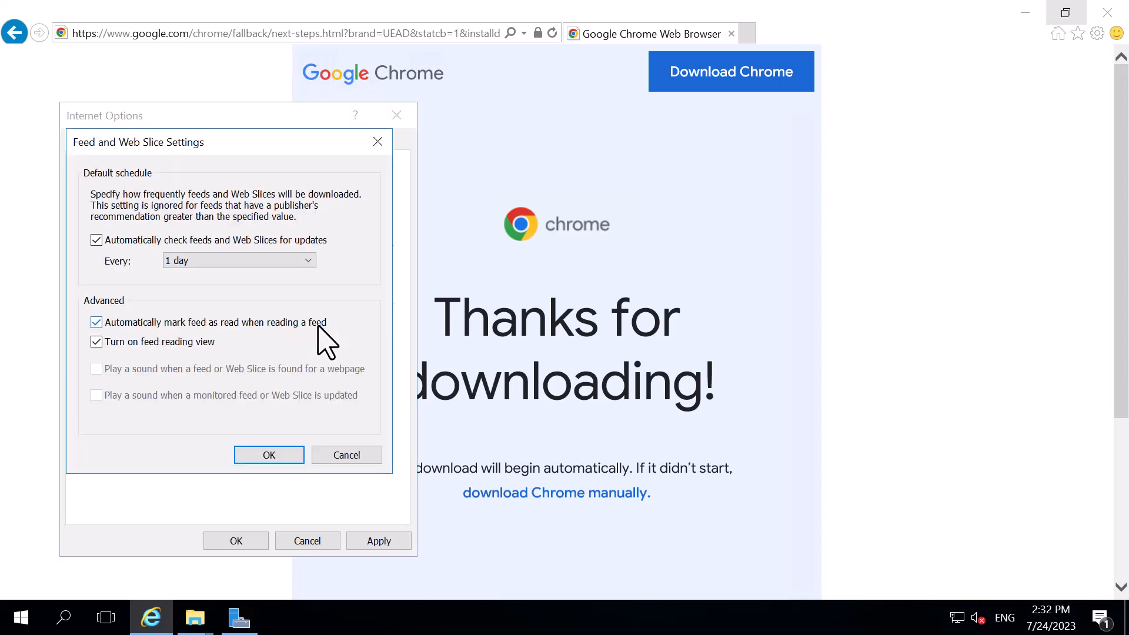
left_click(345, 455)
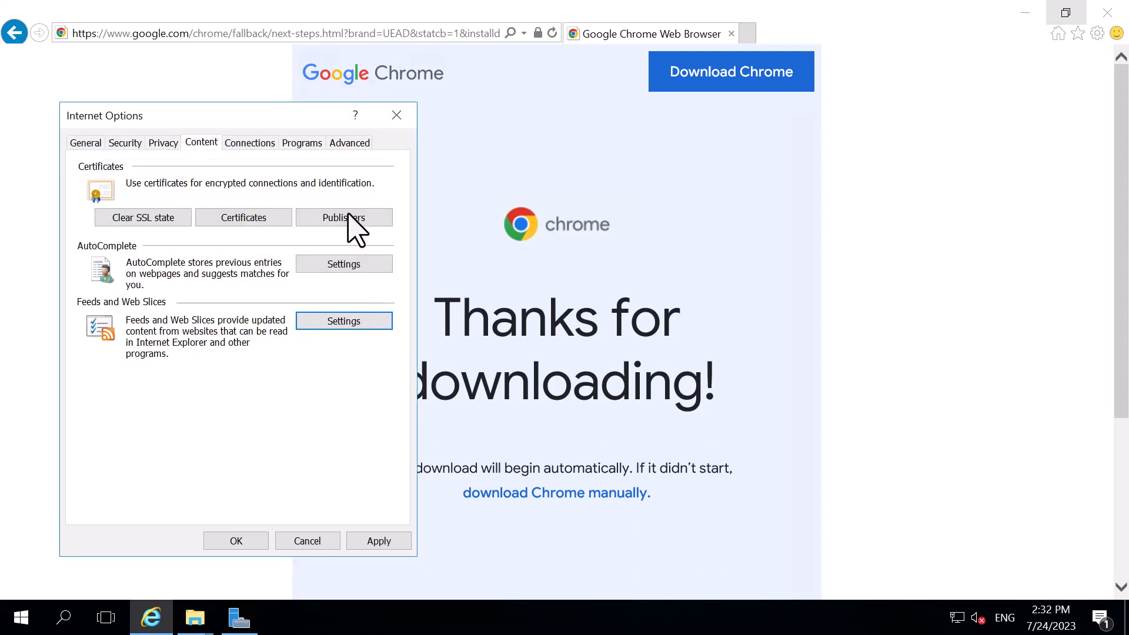
left_click(347, 215)
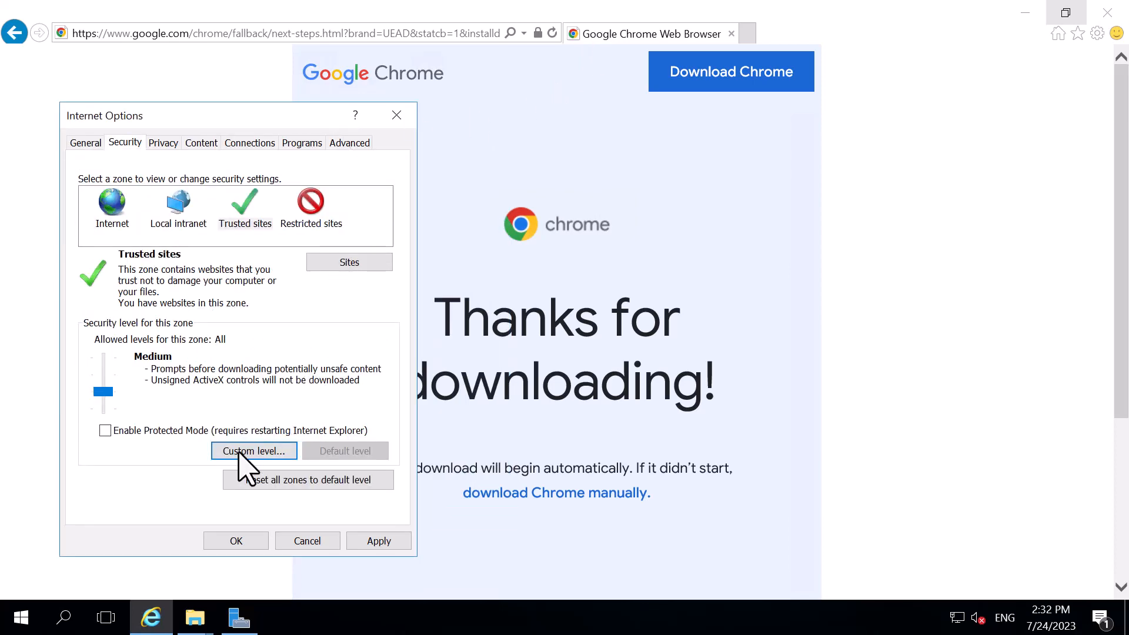
Open the custom security level for the Trusted sites zone and enable downloading of signed ActiveX controls
left_click(241, 453)
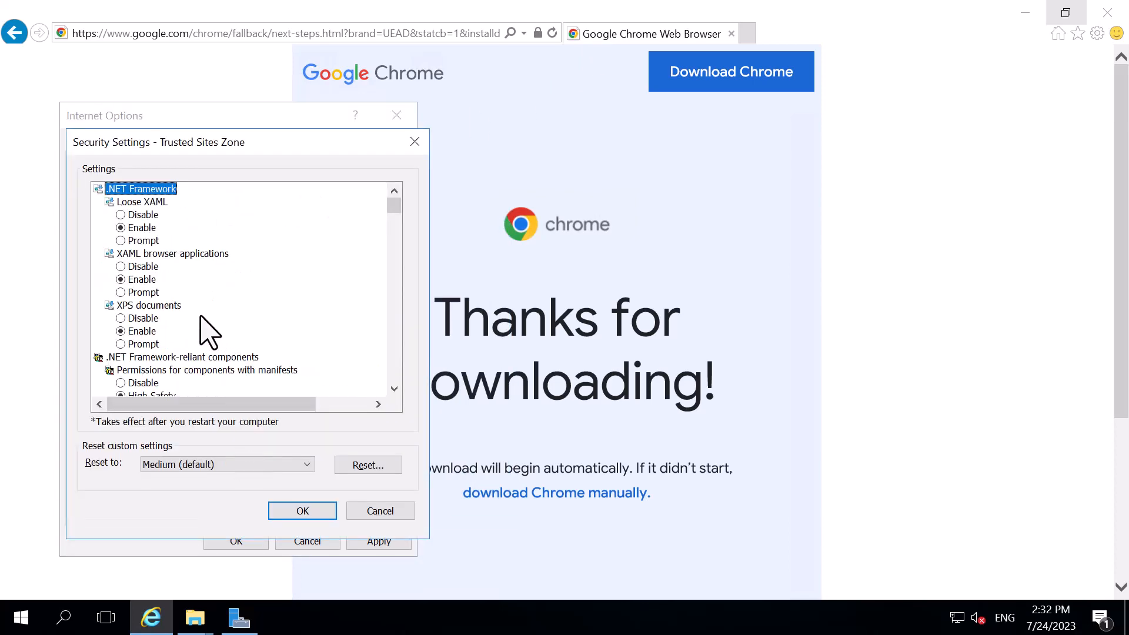
scroll(163, 294, "down", 2)
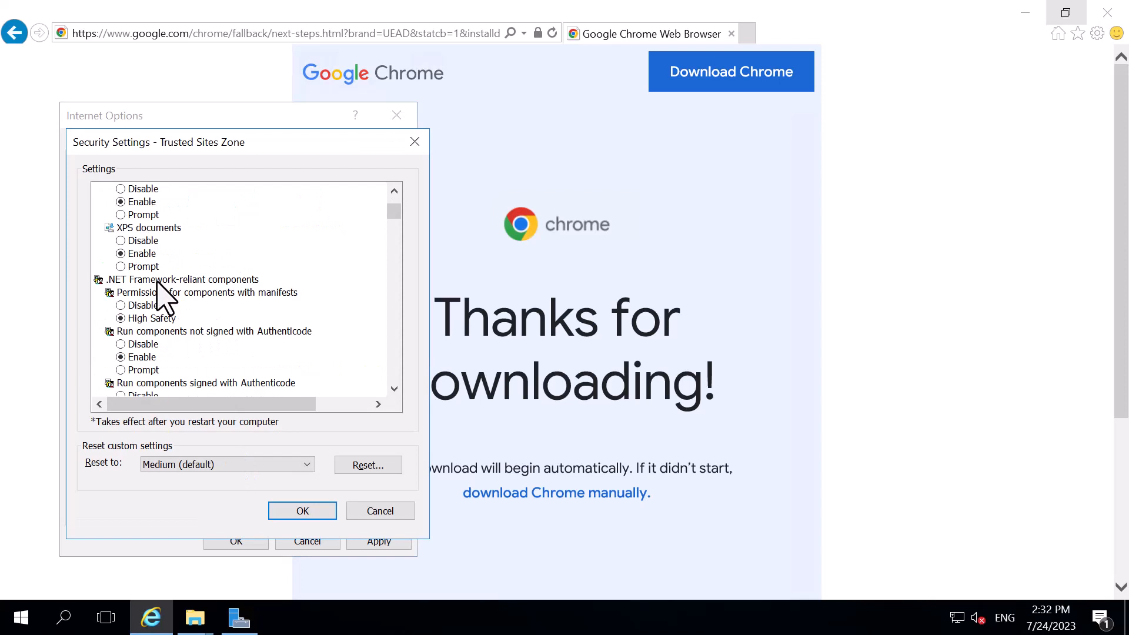
scroll(158, 283, "down", 2)
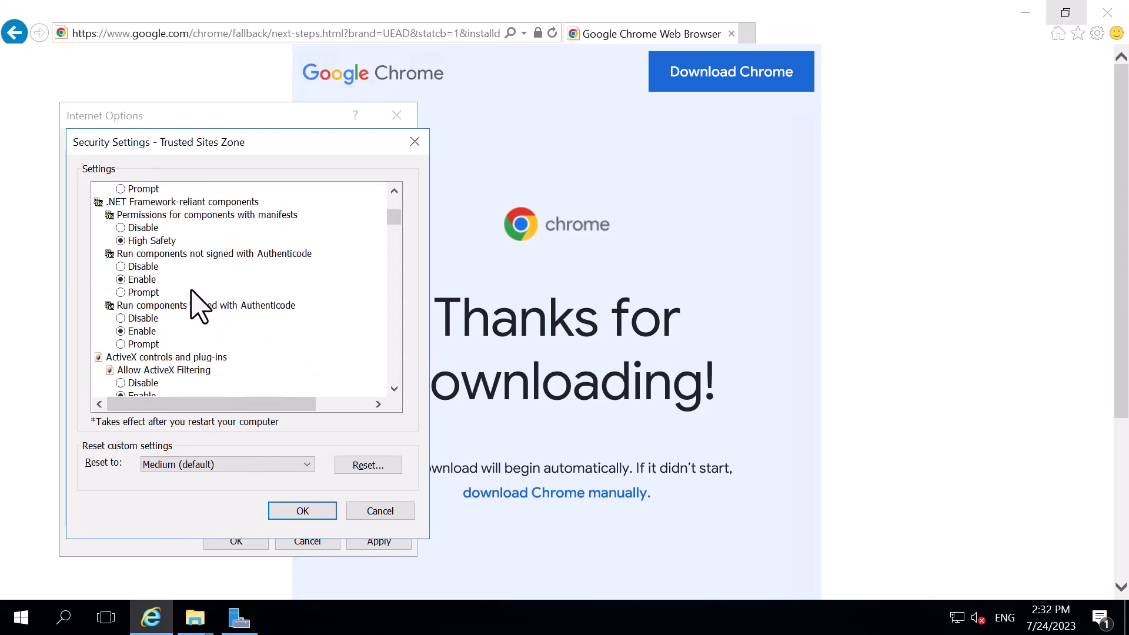
scroll(199, 306, "down", 3)
scroll(198, 306, "down", 2)
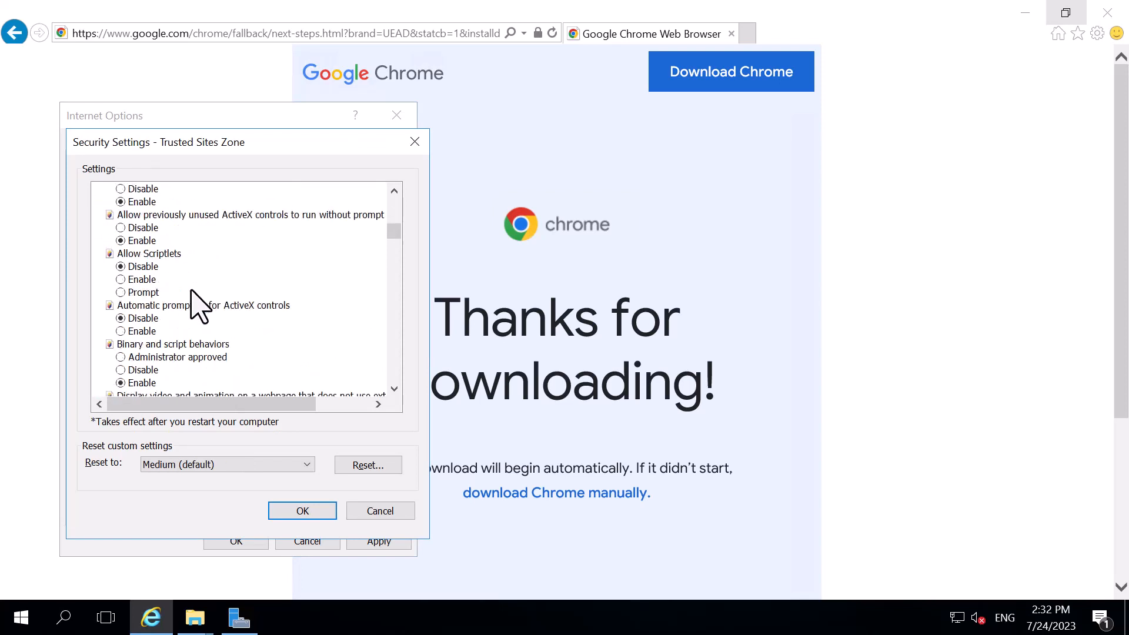
scroll(198, 306, "down", 1)
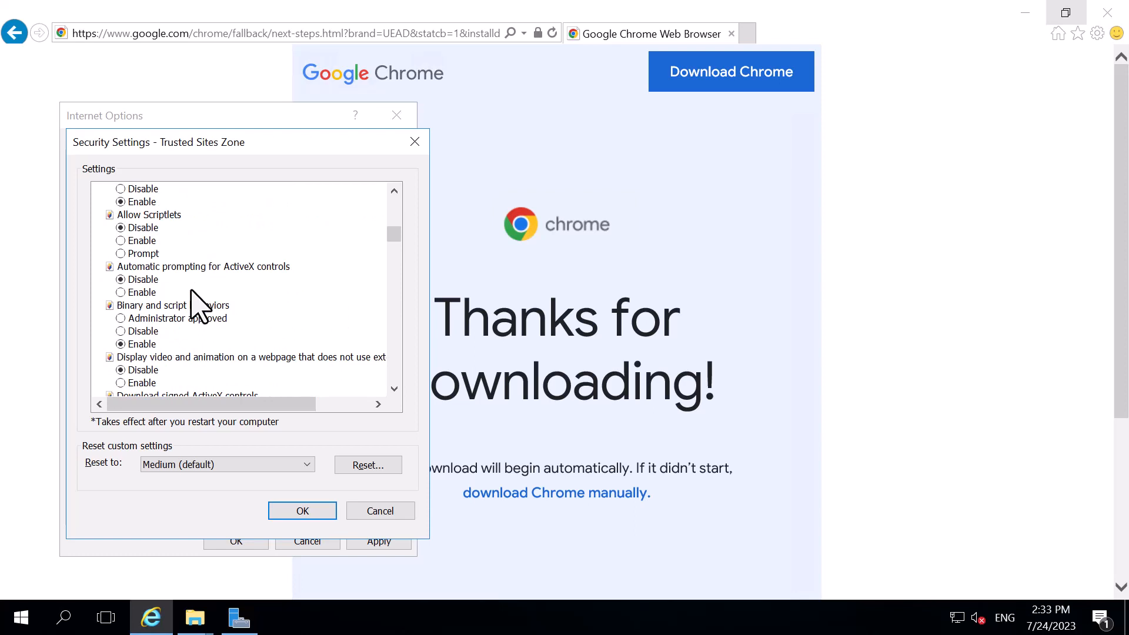
scroll(199, 305, "down", 1)
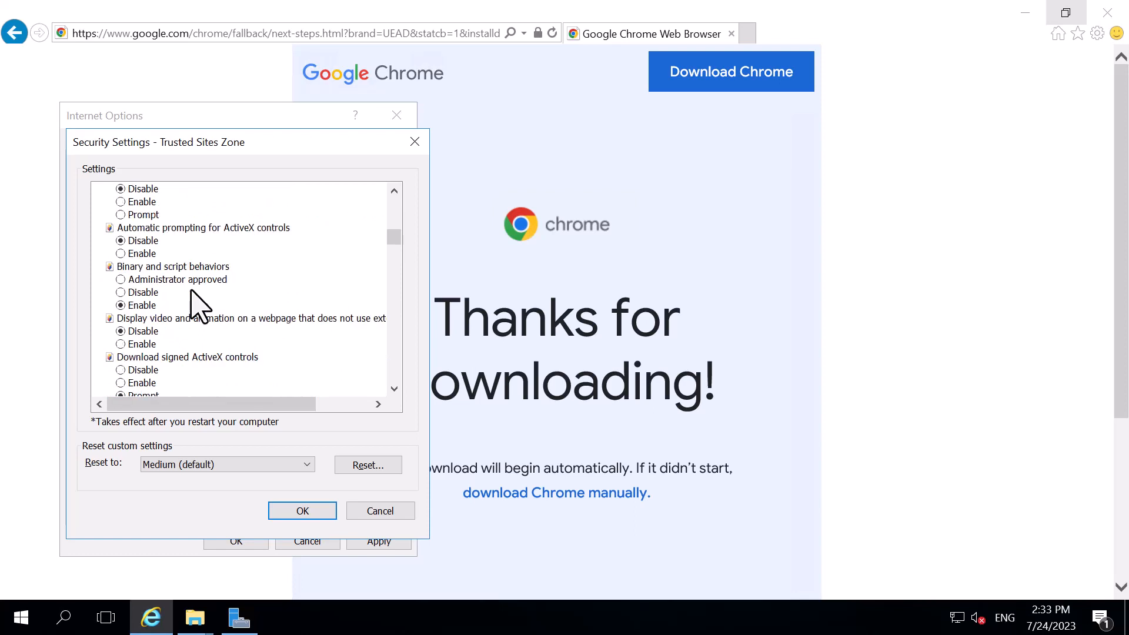
left_click(141, 382)
Enable downloading unsigned ActiveX controls and initializing and scripting ActiveX controls not marked as safe
scroll(203, 288, "down", 1)
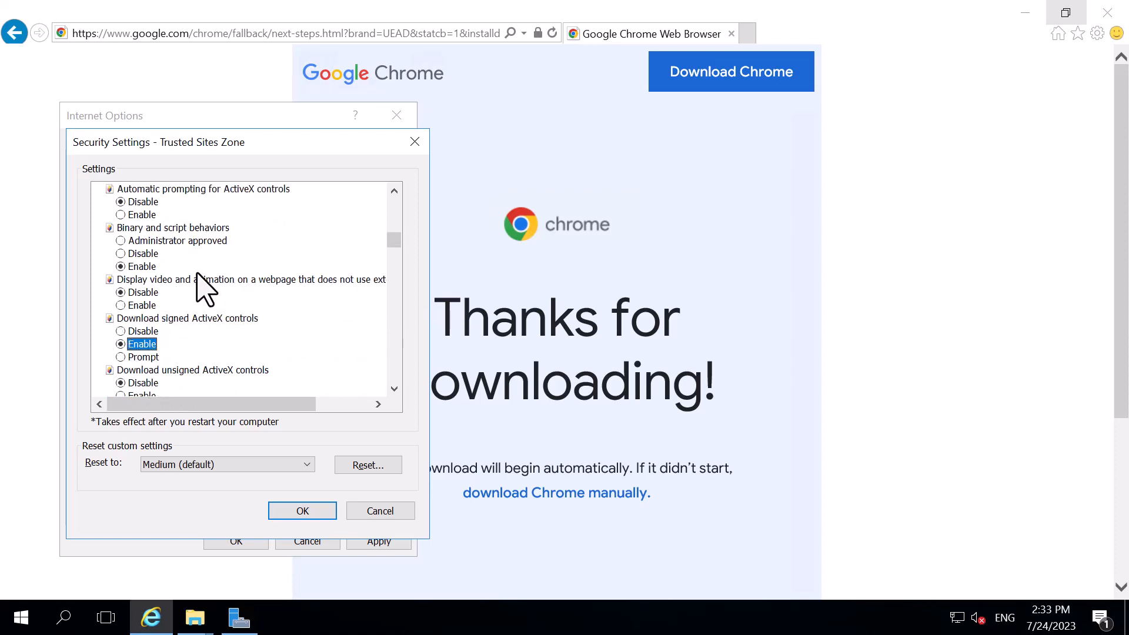
scroll(203, 288, "down", 2)
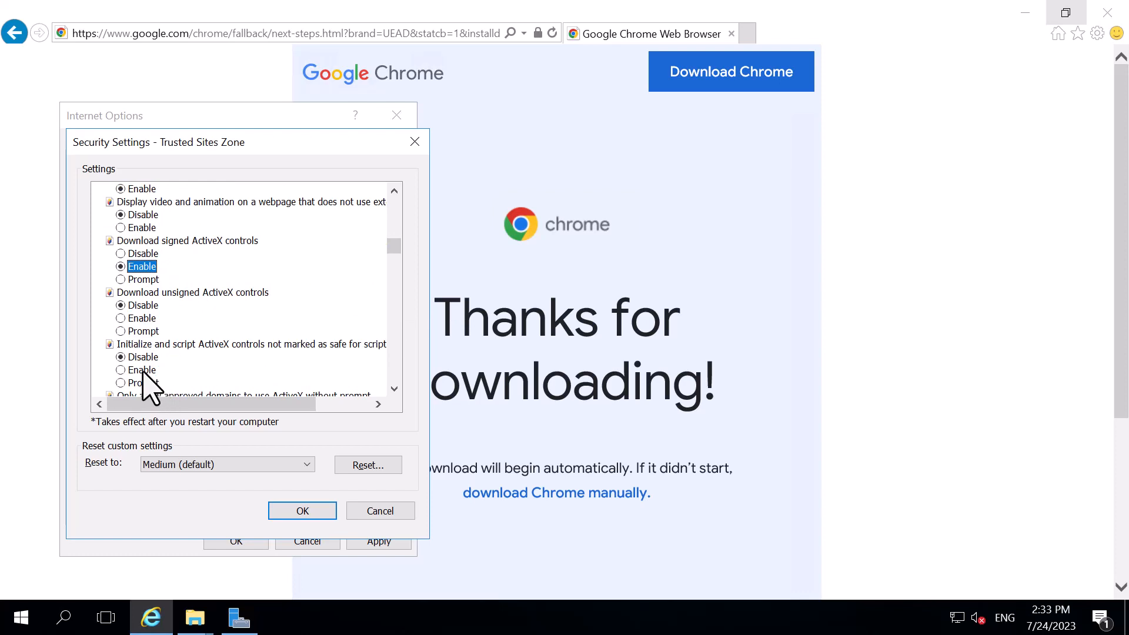
left_click(152, 370)
left_click(143, 318)
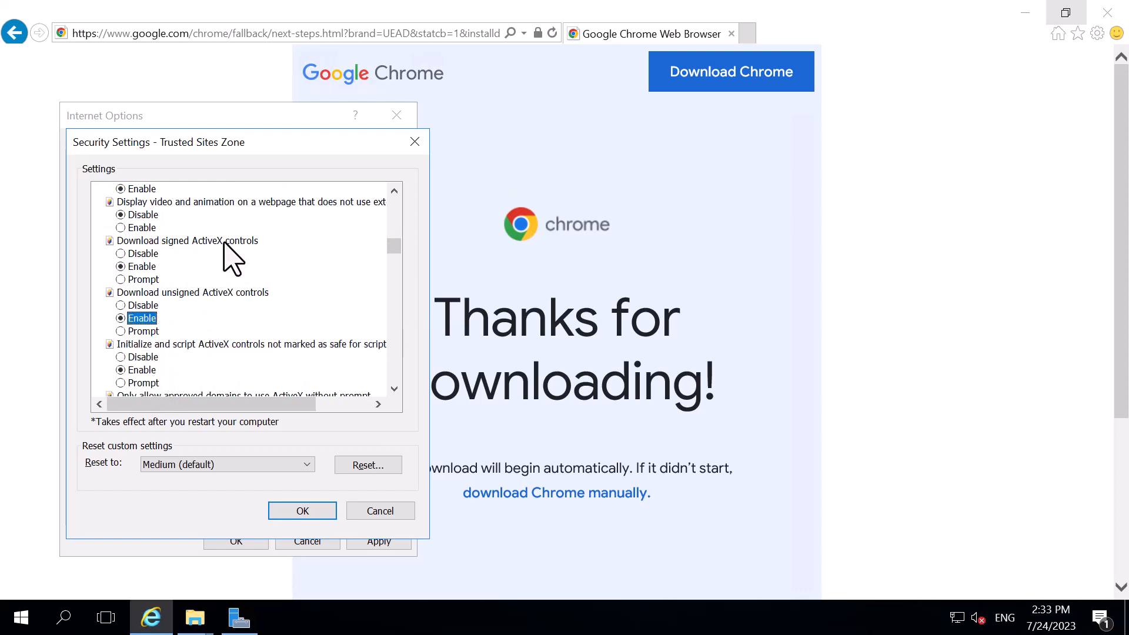
Review the remaining ActiveX, download and miscellaneous entries, accept the changed Trusted sites security settings and apply them
scroll(231, 259, "down", 4)
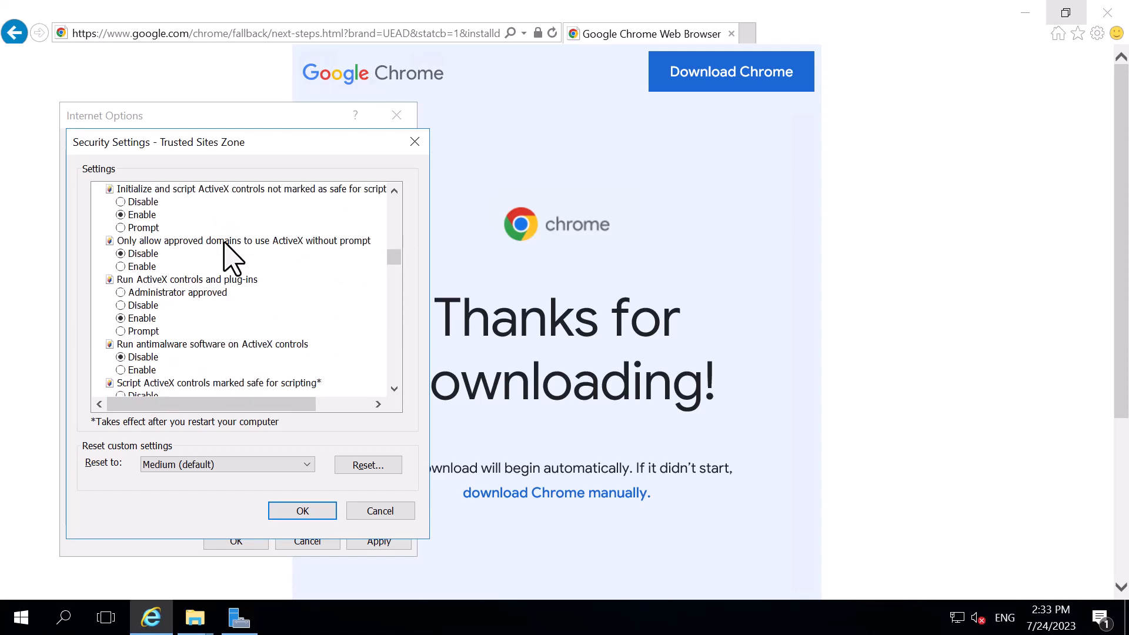
scroll(224, 242, "down", 3)
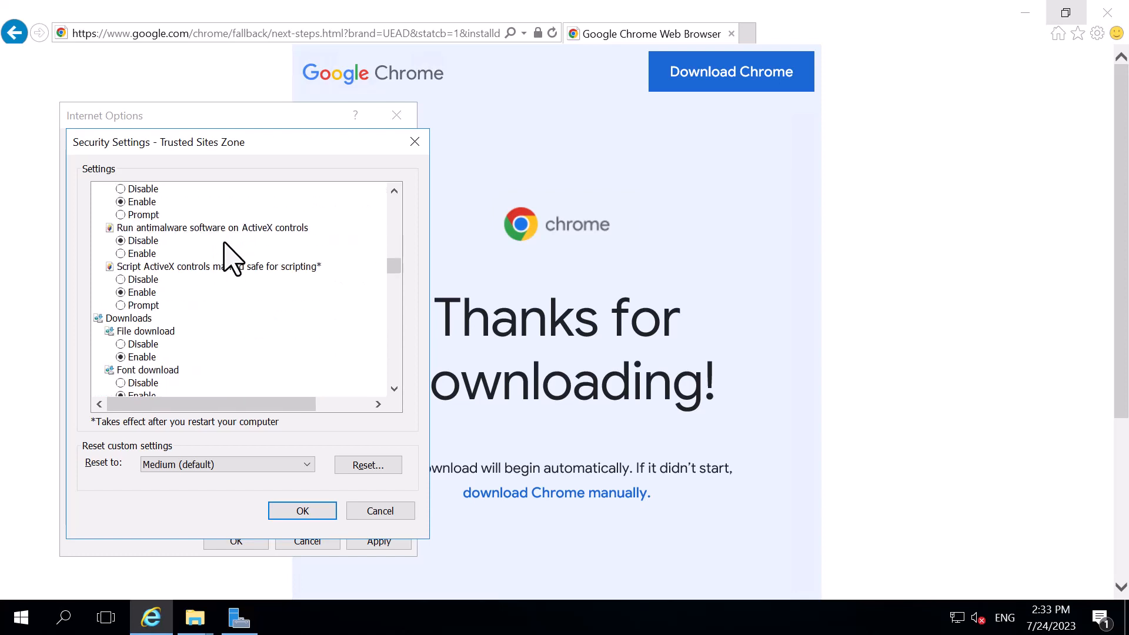
scroll(228, 268, "down", 1)
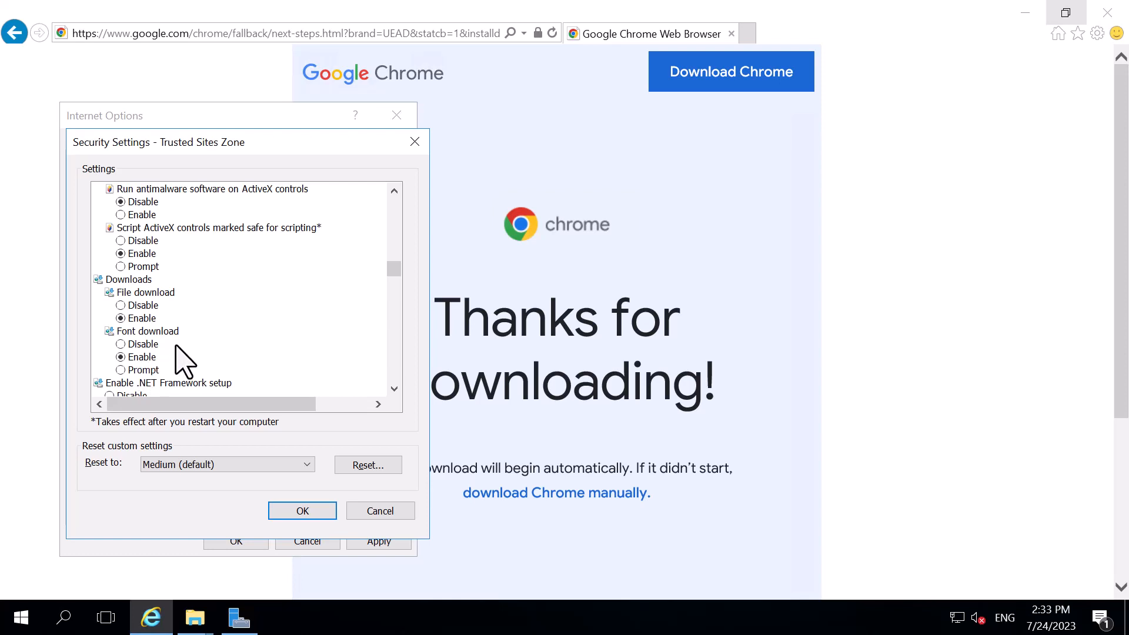
scroll(185, 360, "down", 2)
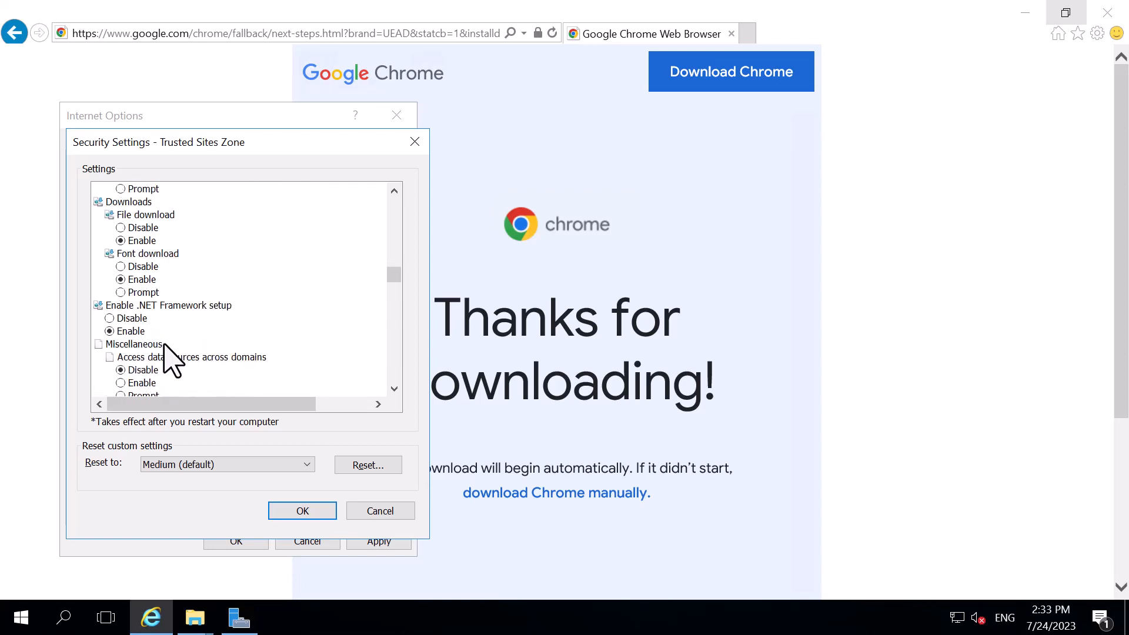
scroll(179, 368, "down", 5)
scroll(166, 371, "down", 7)
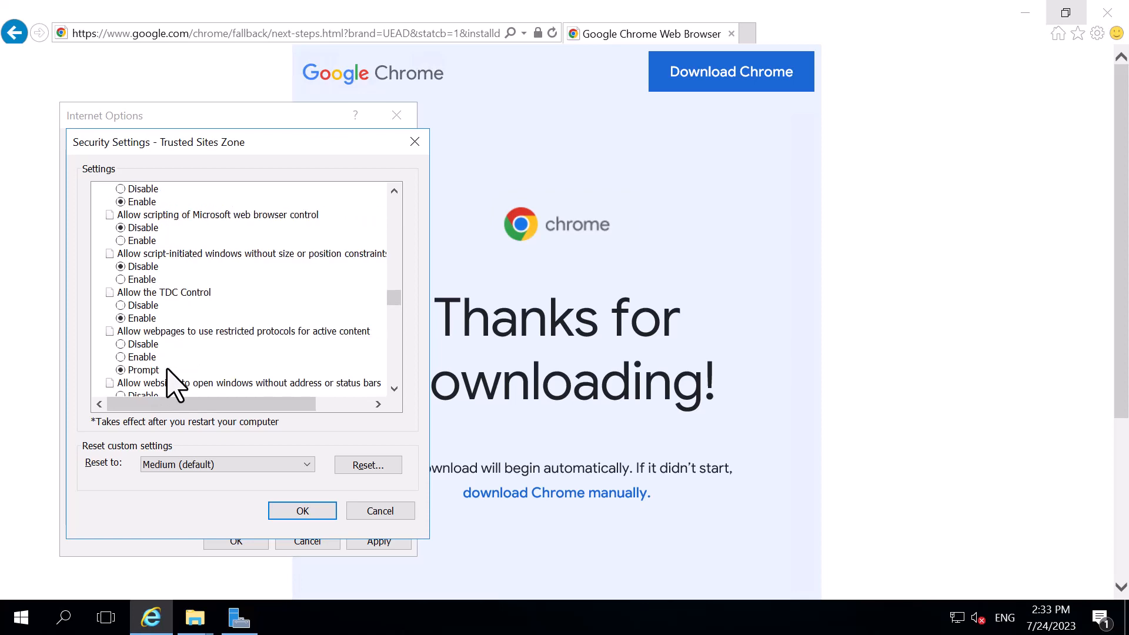
left_click(321, 513)
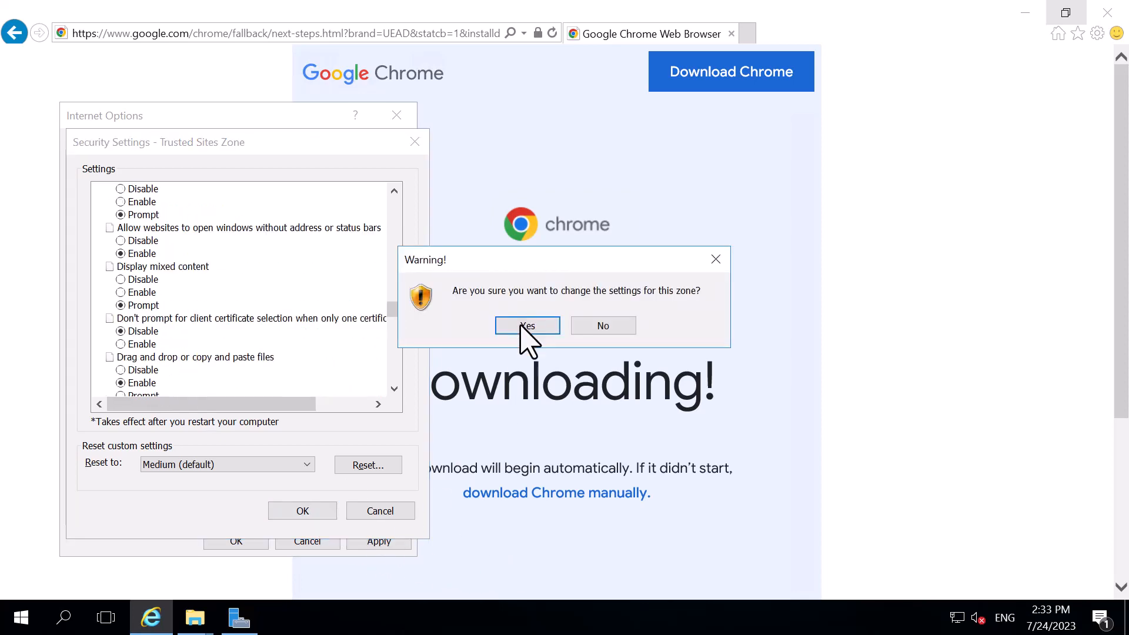
left_click(521, 325)
left_click(381, 541)
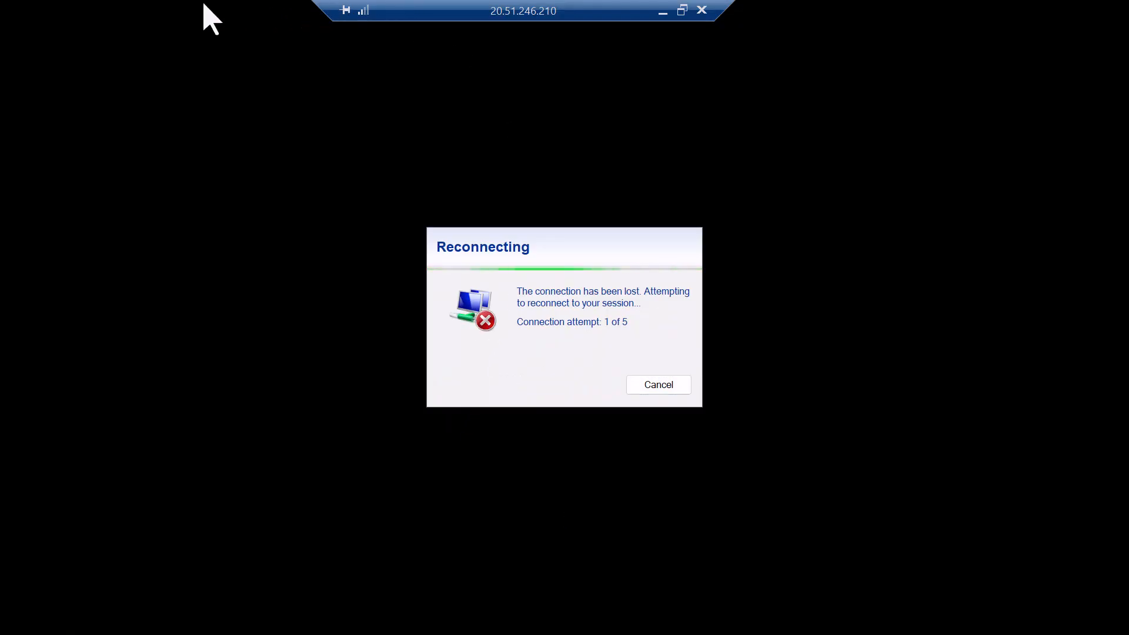
Switch to the Azure portal to view the disks of the testwindows virtual machine, and check back on the remote session
left_click_drag(612, 11, 766, 10)
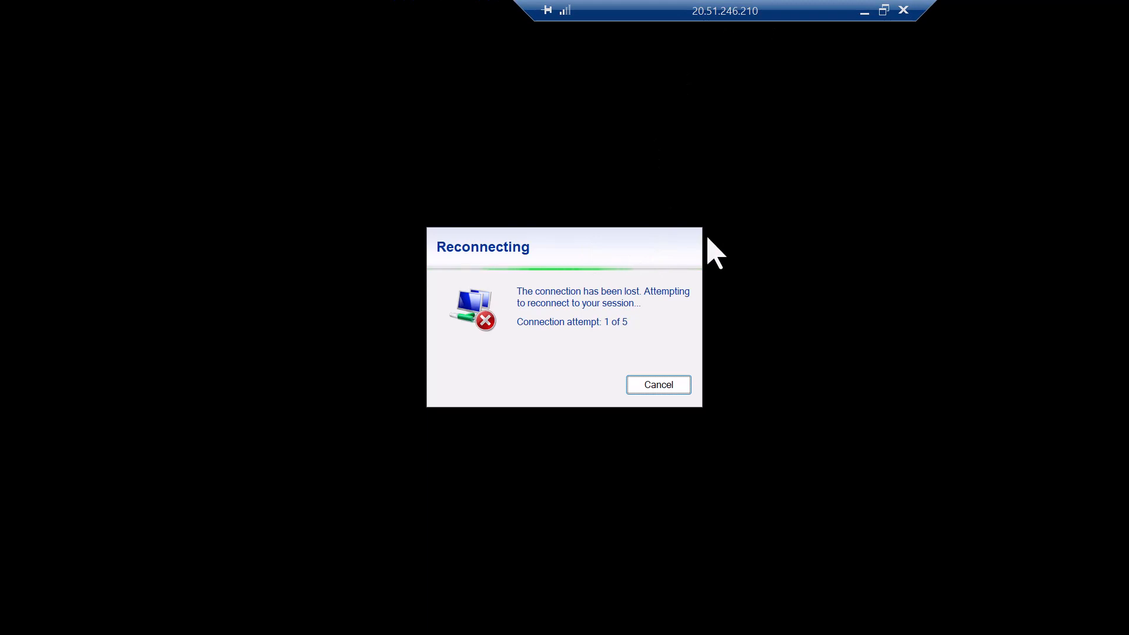
left_click(864, 11)
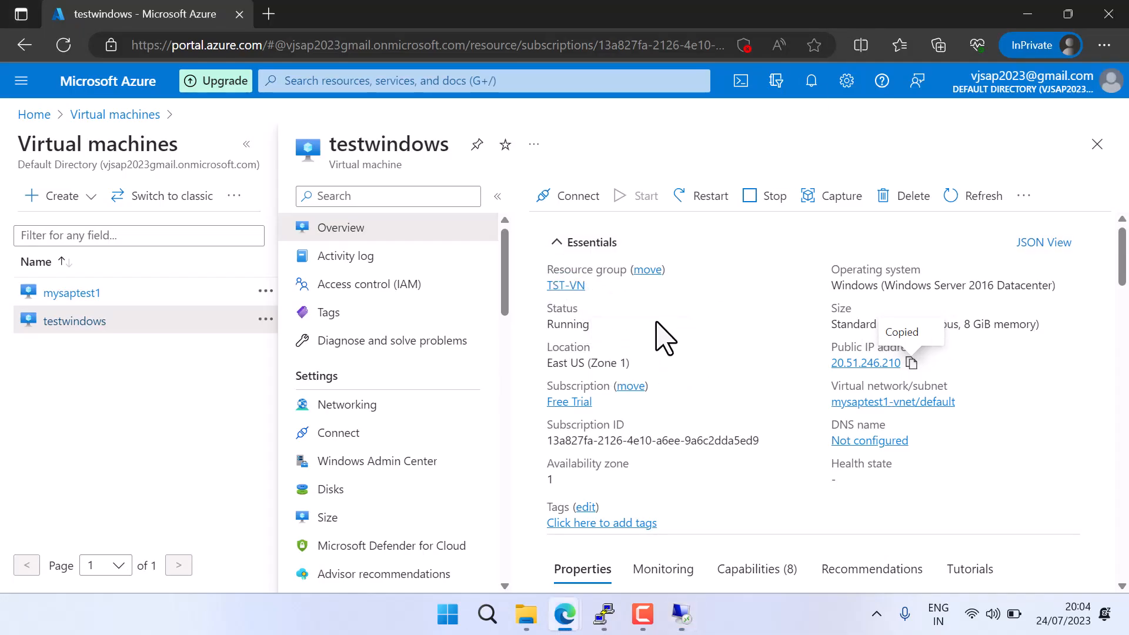
scroll(453, 479, "down", 2)
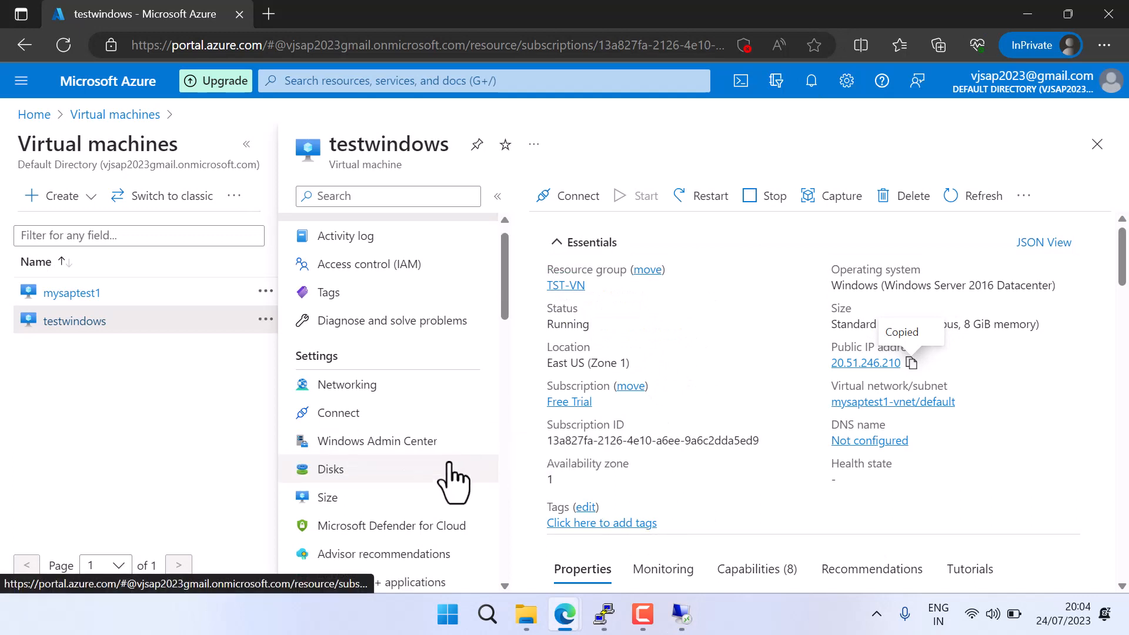
scroll(412, 483, "up", 2)
left_click(351, 489)
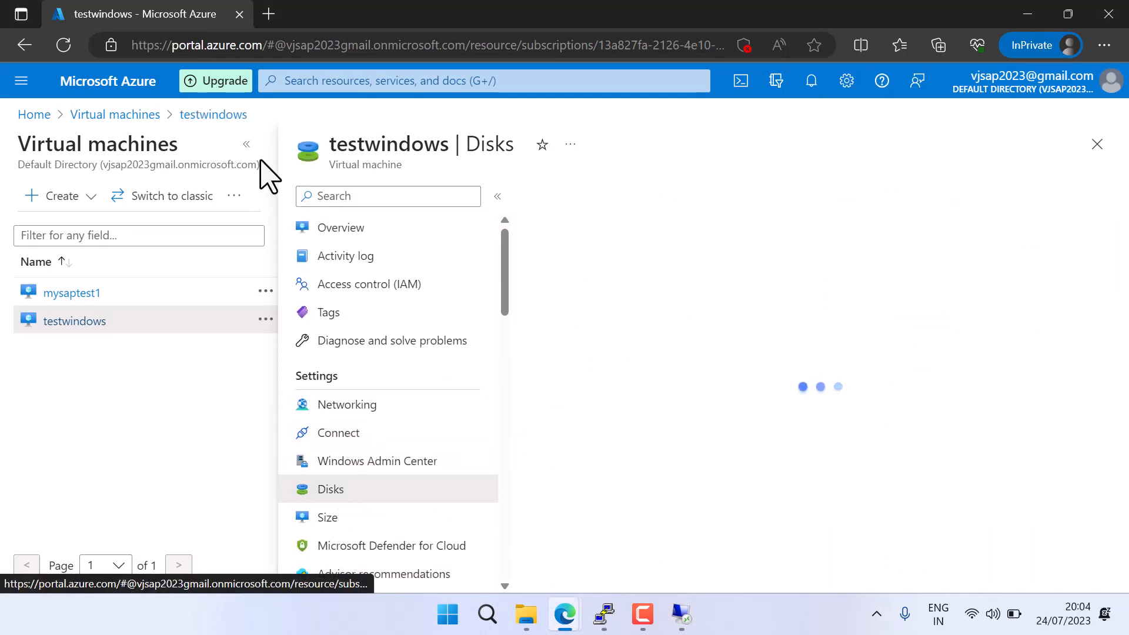
left_click(247, 144)
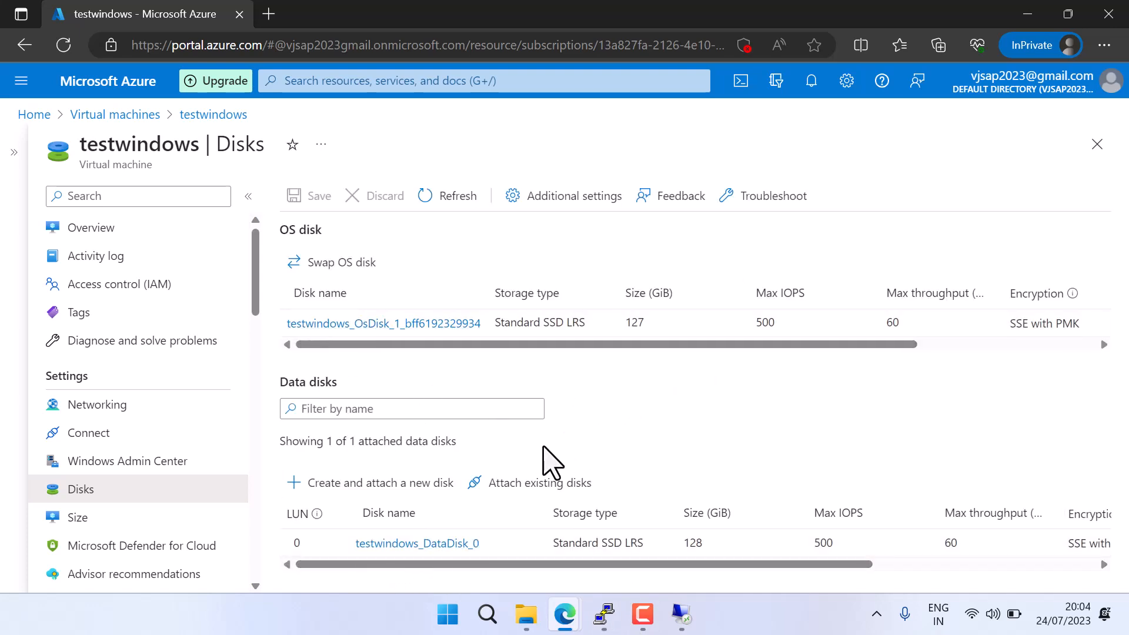
left_click(681, 614)
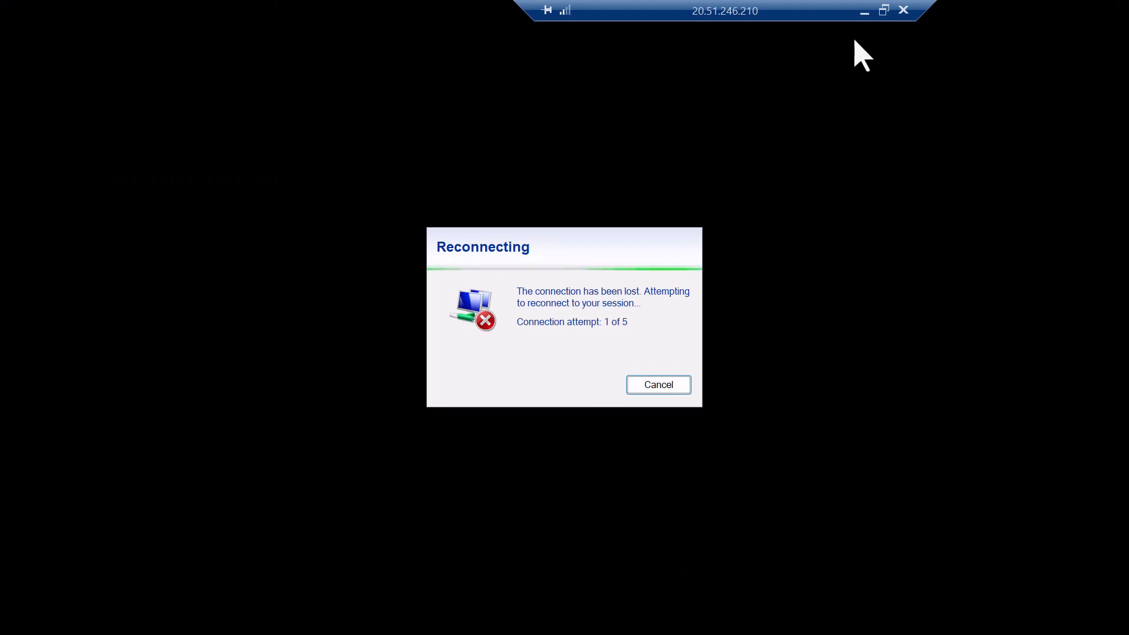
left_click(863, 10)
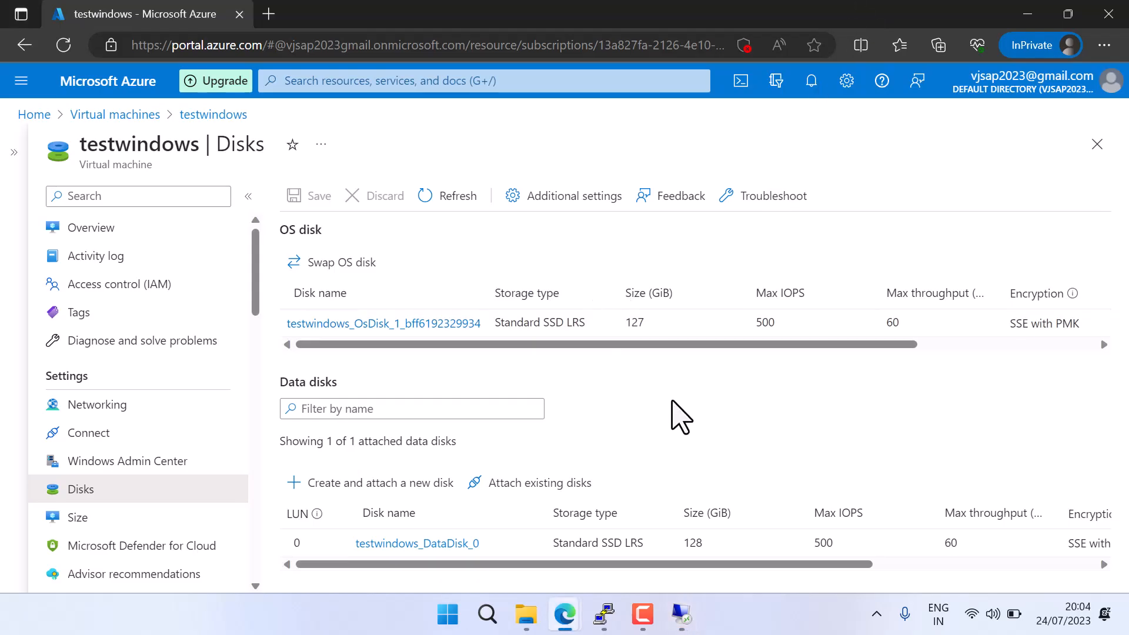